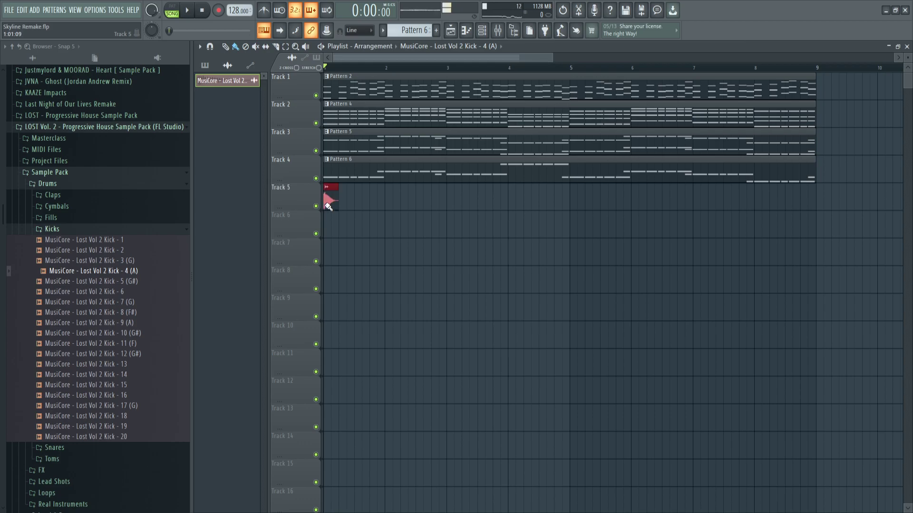
- Play the arrangement and examine the lead notes in Pattern 2 and the Subbed bass notes in Pattern 6
key("space")
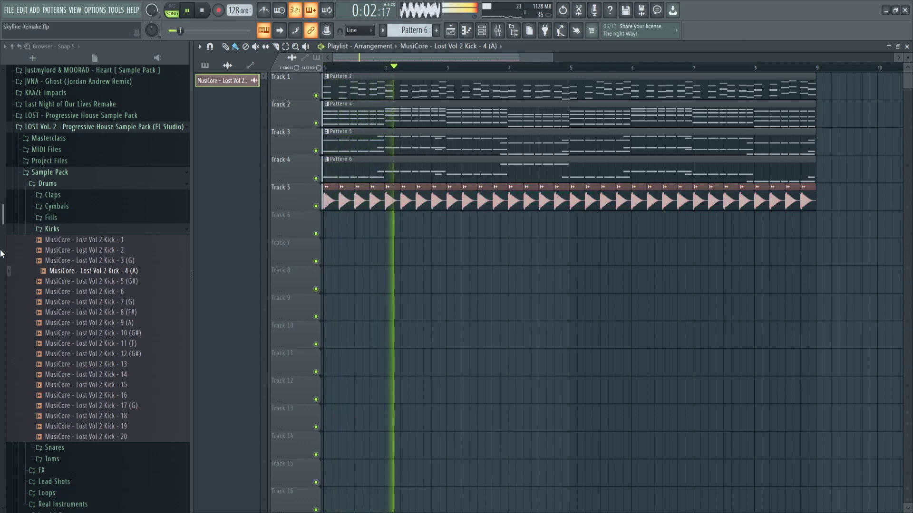
double_click(410, 88)
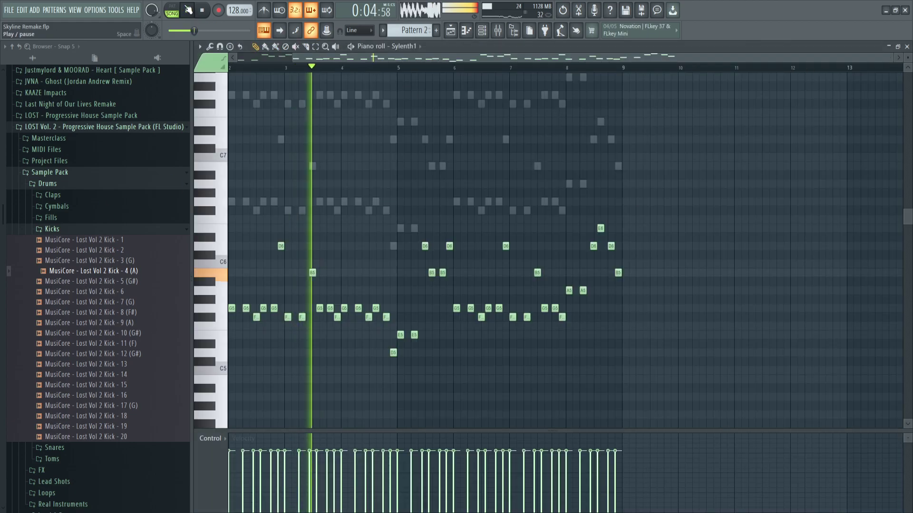
left_click(454, 31)
double_click(494, 177)
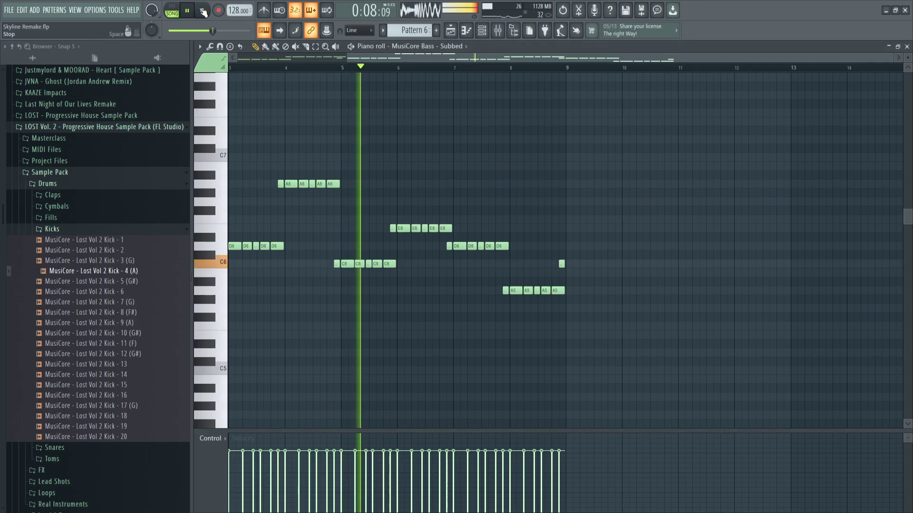
left_click_drag(278, 333, 391, 306)
scroll(266, 271, "up", 4)
left_click(175, 7)
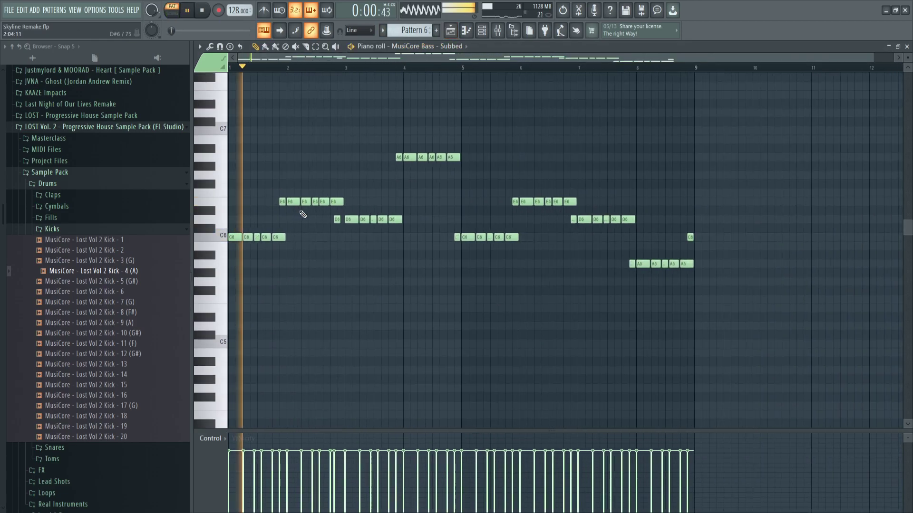
- Transpose all Sylenth1 lead notes in Pattern 2 down three semitones while listening to the pattern
key("F5")
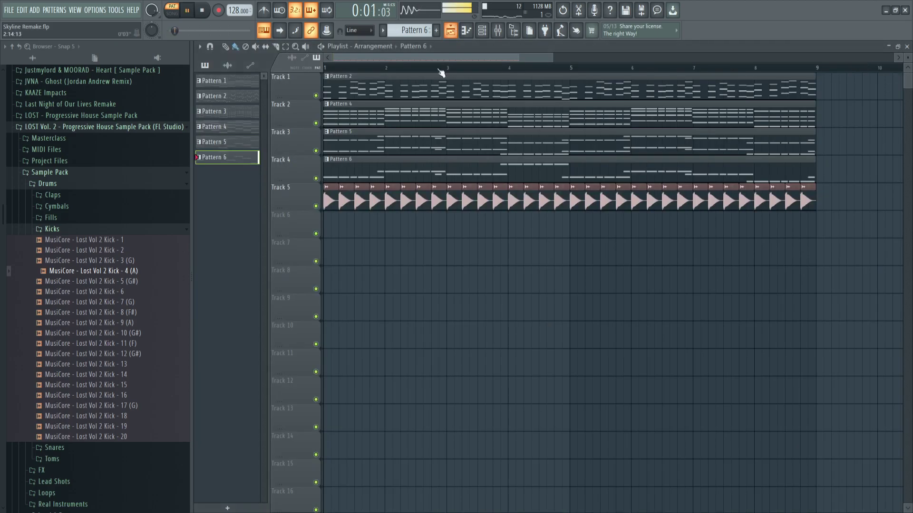
double_click(421, 91)
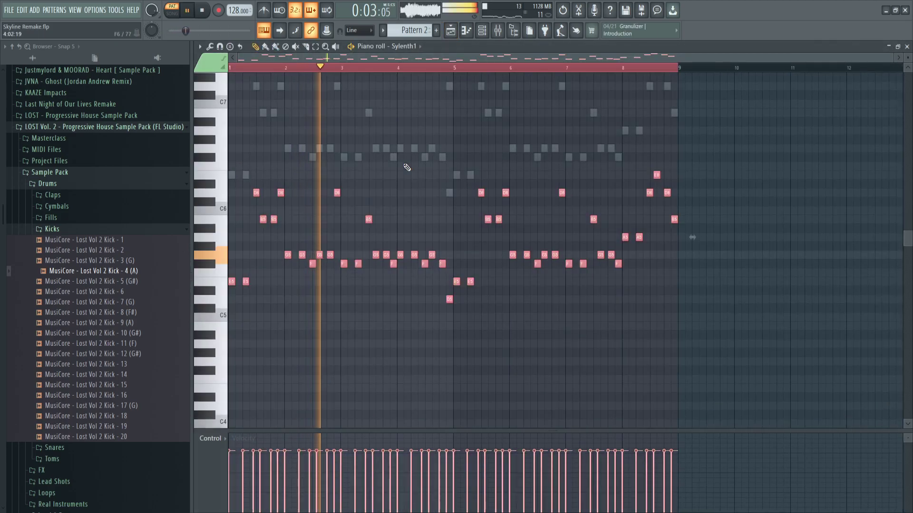
key("Up")
key("Down")
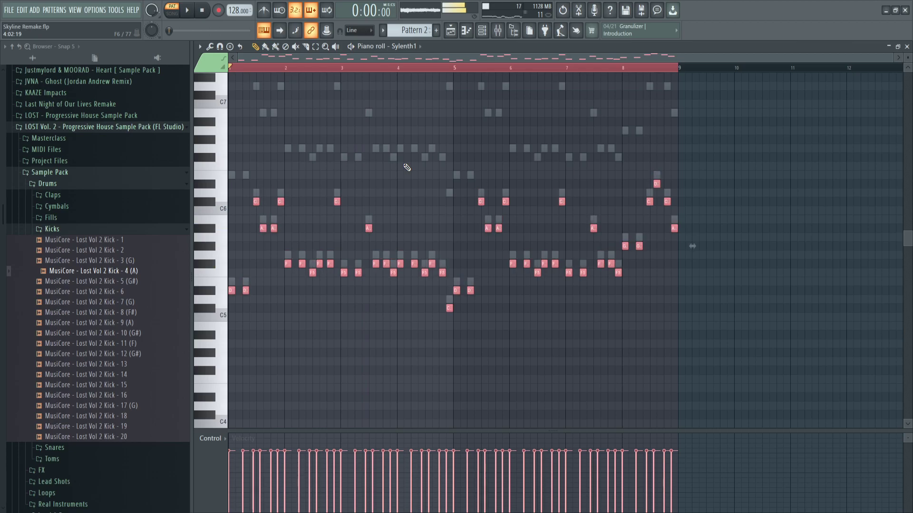
key("shift+Down")
key("shift+Down")
key("space")
- Stop playback and raise all Sylenth1 #3 notes in Pattern 2 by one octave
left_click(483, 37)
key("space")
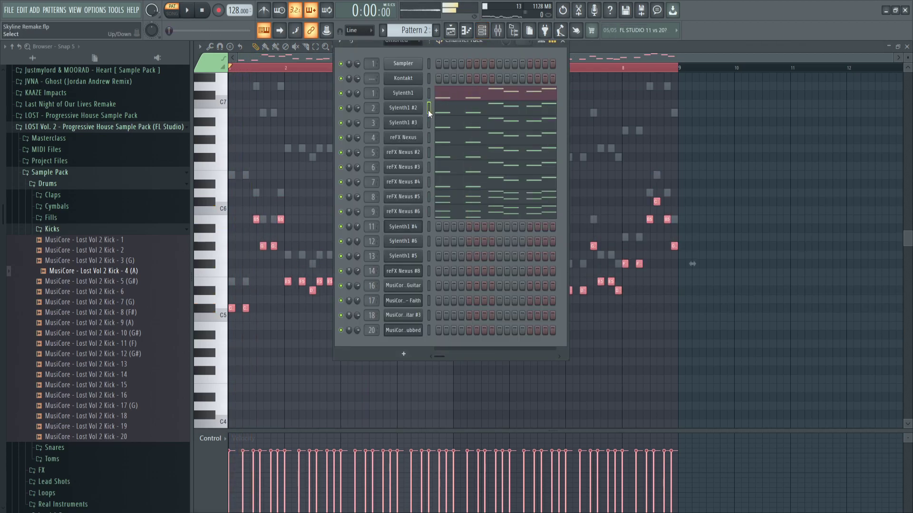
left_click(445, 127)
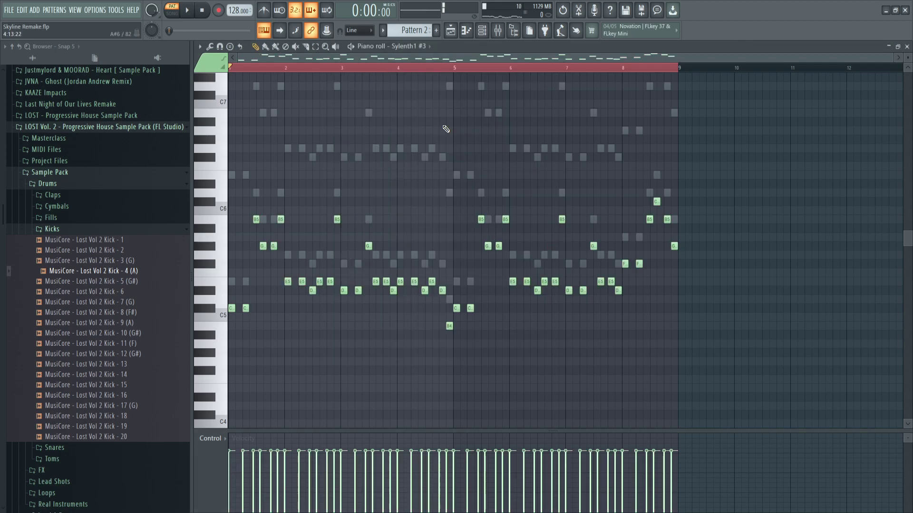
key("ctrl+a")
key("ctrl+Up")
- Transpose all reFX Nexus #5 notes in Pattern 2 down three semitones and play the pattern
left_click(482, 30)
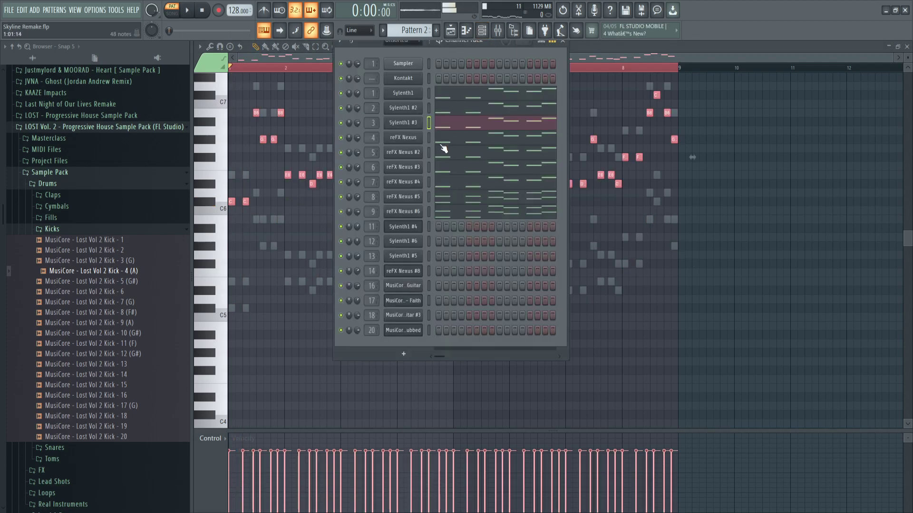
left_click(429, 182)
left_click(445, 198)
key("ctrl+a")
key("shift+Down")
key("shift+Down")
key("shift+Down")
key("space")
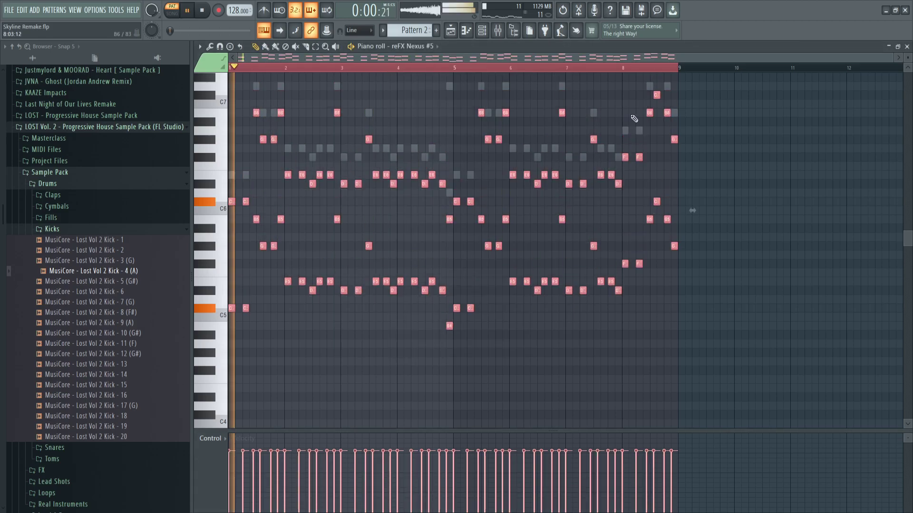
- Select all reFX Nexus #6 notes in Pattern 2 and transpose them down three semitones
left_click(481, 30)
left_click(483, 212)
key("ctrl+a")
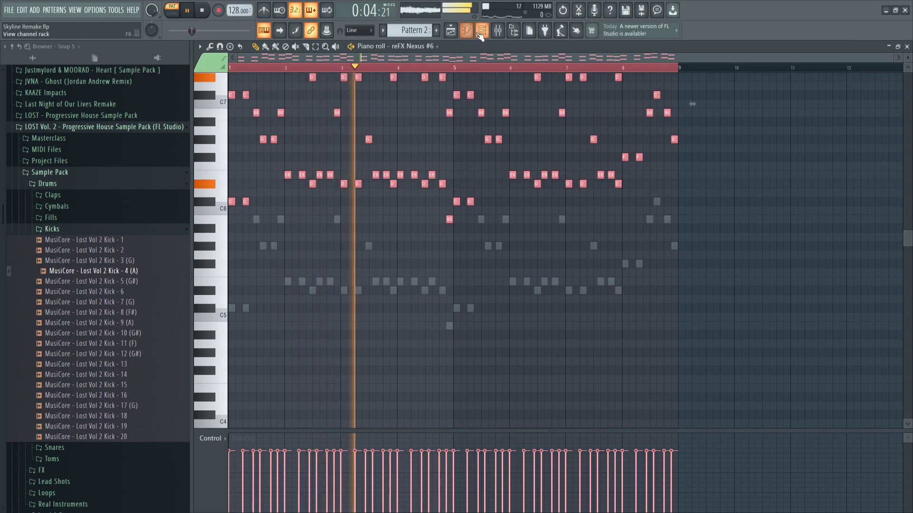
- Lower the mixer volumes of Inserts 5, 6, 8 and 9 to about -1, -2.7, -2.7 and -2.5 dB
left_click(499, 32)
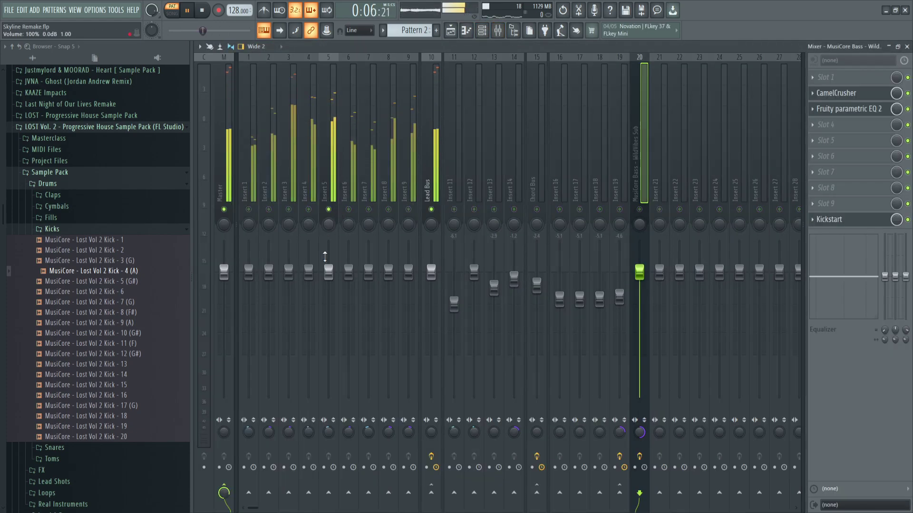
left_click_drag(328, 272, 328, 285)
left_click(308, 210)
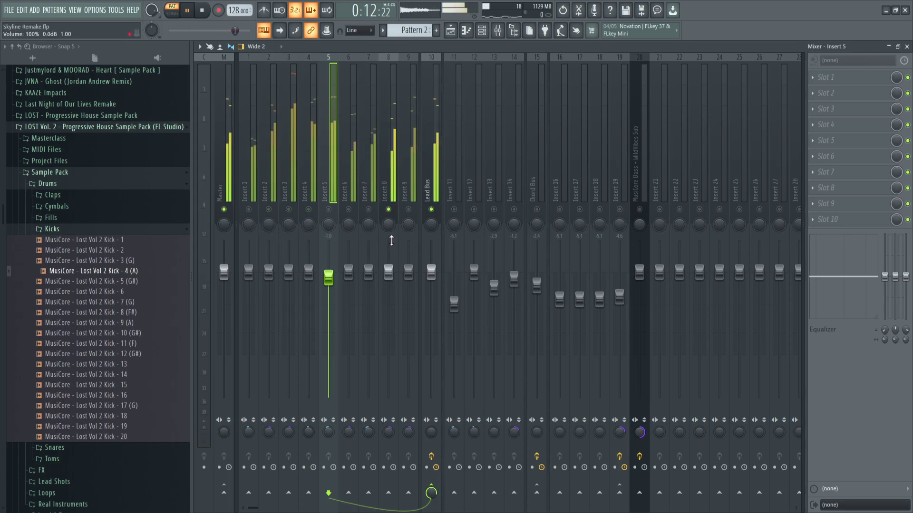
left_click_drag(389, 272, 388, 287)
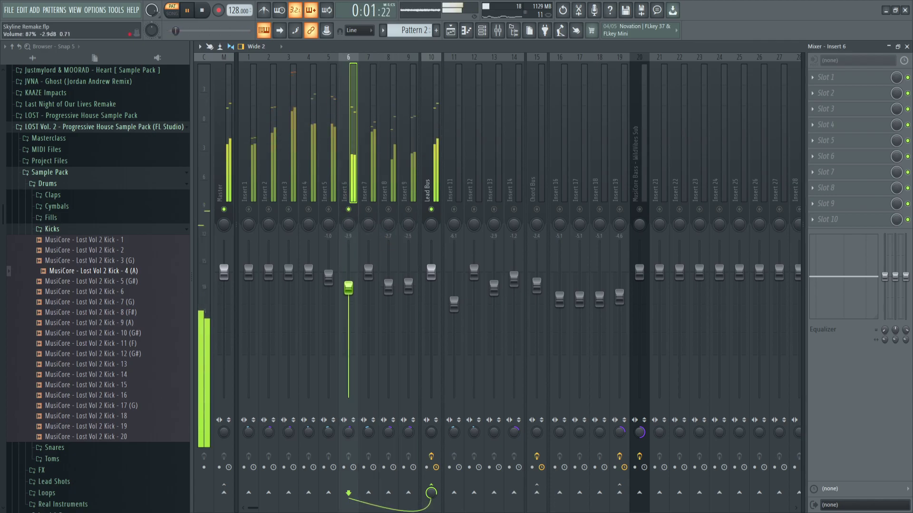
- Solo the lead tracks in turn and lower Insert 2 to about -2.5 dB and Insert 1 to about -0.2 dB
right_click(307, 210)
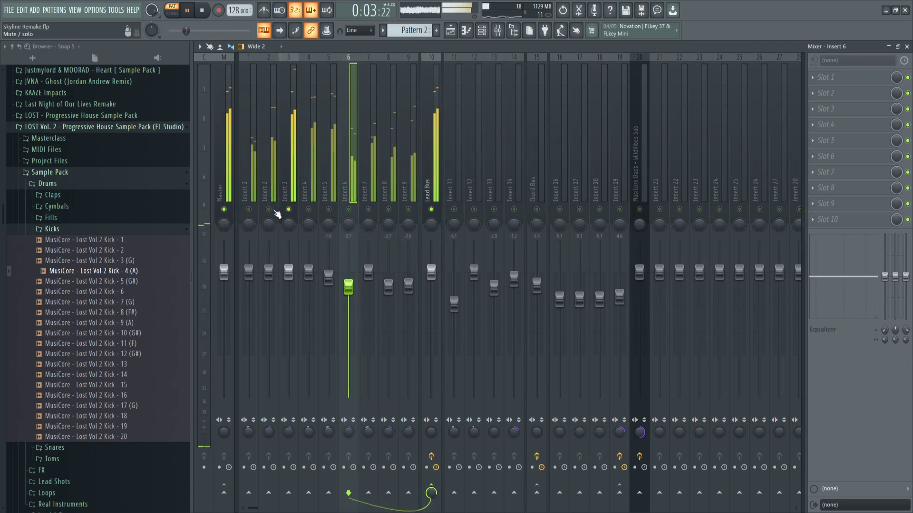
left_click_drag(260, 258, 260, 273)
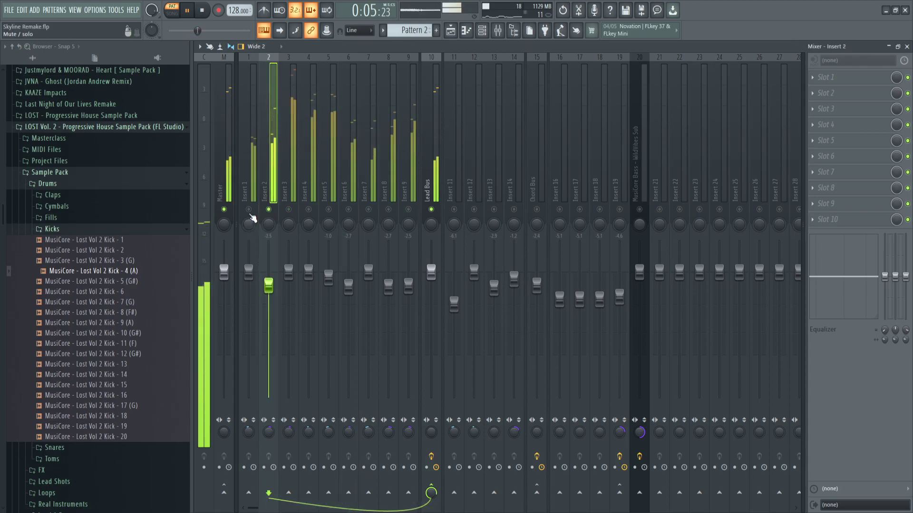
right_click(310, 210)
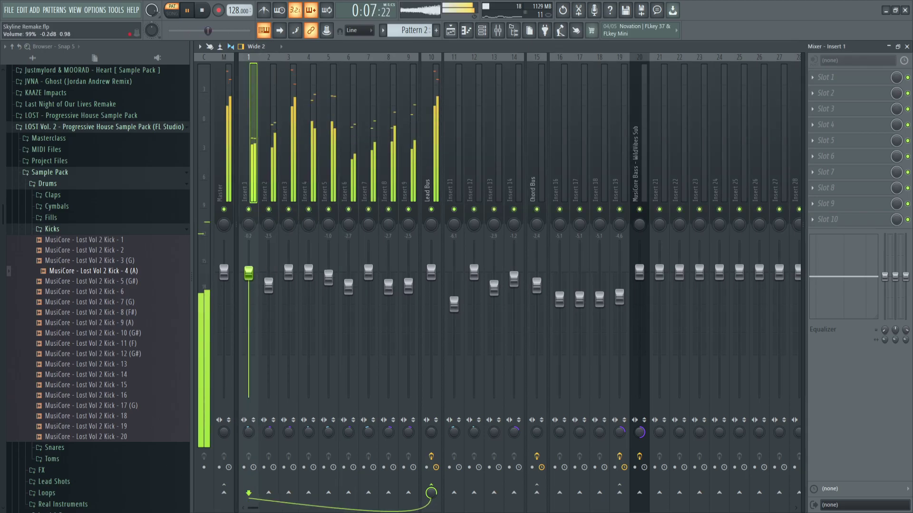
- Lower Insert 3 to about -3 dB and Insert 4 to about -1.7 dB, and compare song and pattern playback
right_click(288, 210)
left_click_drag(288, 272, 288, 289)
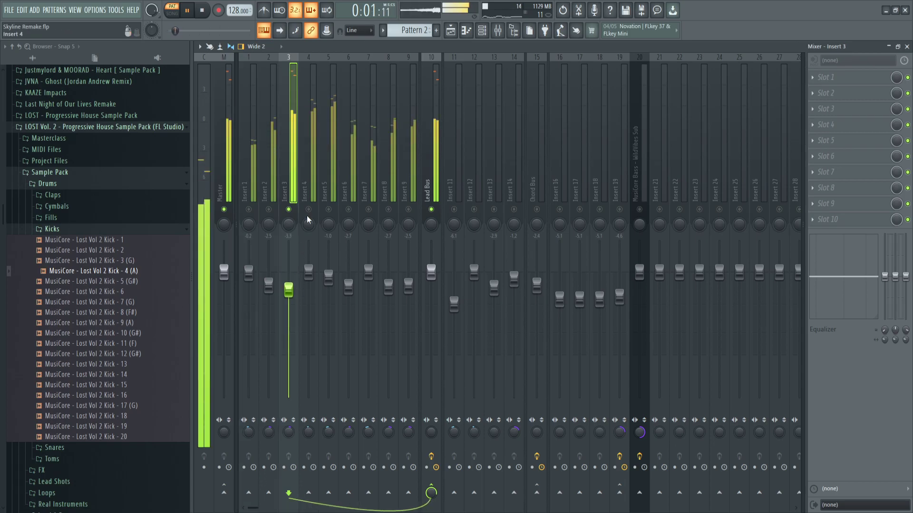
right_click(309, 209)
right_click(309, 209)
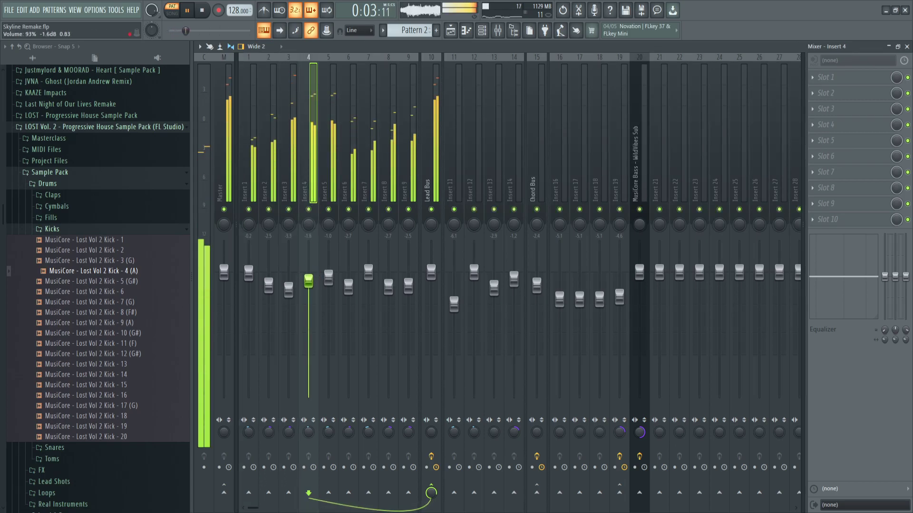
left_click(173, 14)
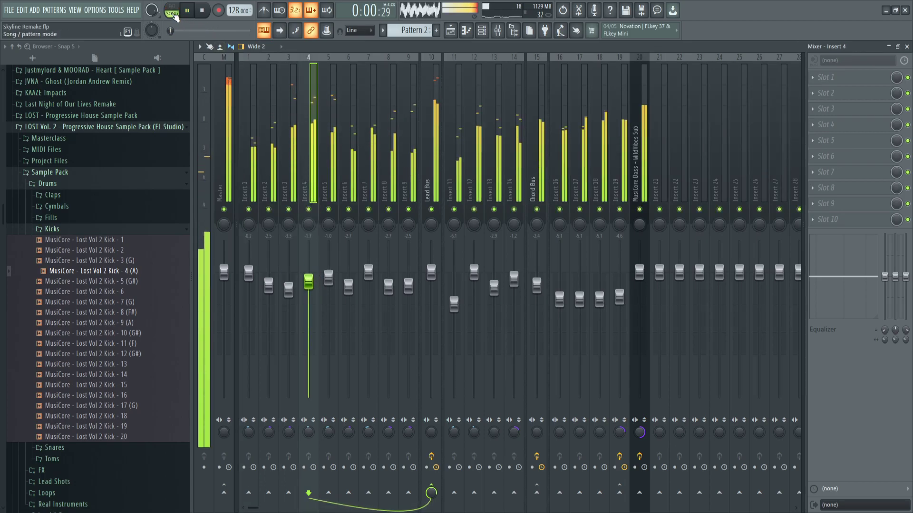
left_click(173, 13)
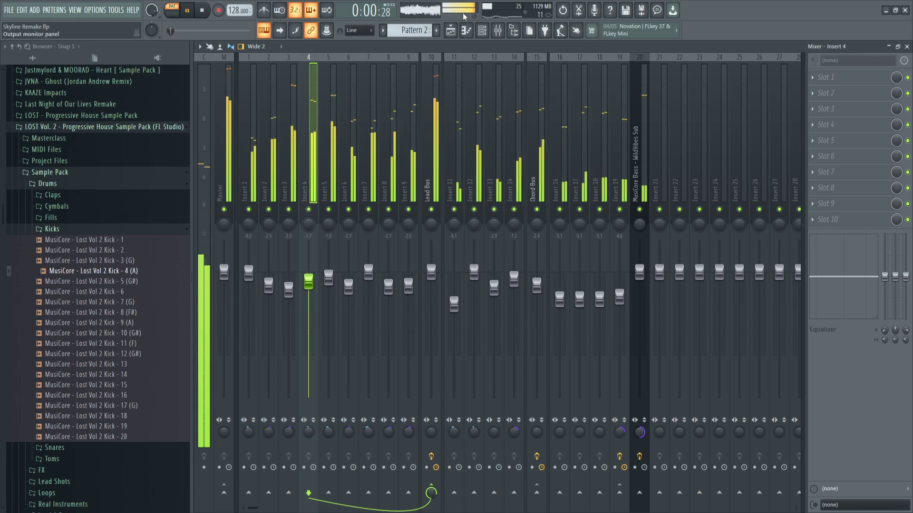
- Transpose all Sylenth1 #4 chord notes in Pattern 4 down one semitone
left_click(454, 30)
double_click(479, 123)
scroll(414, 159, "left", 2)
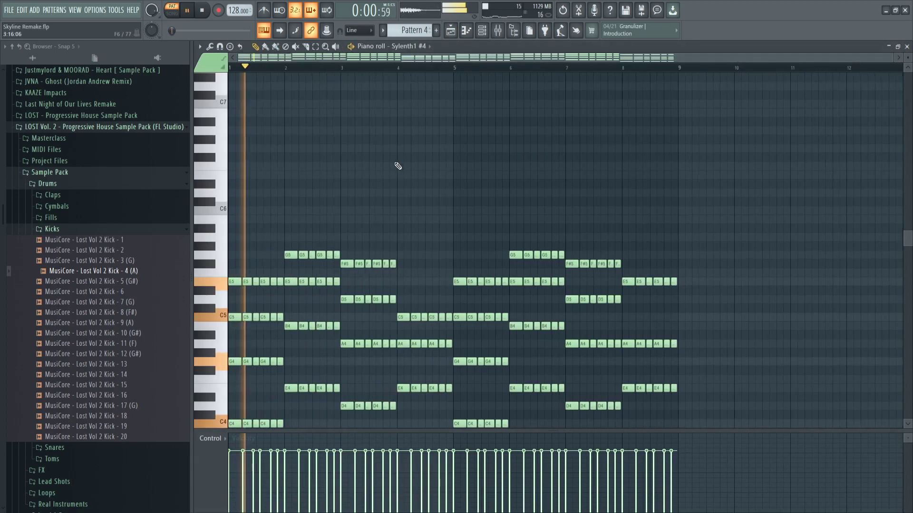
key("ctrl+a")
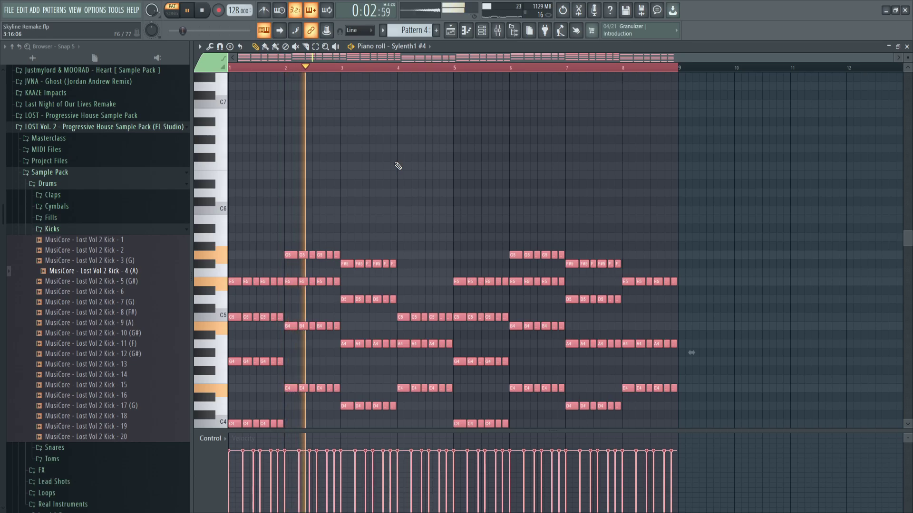
key("shift+Down")
left_click(482, 30)
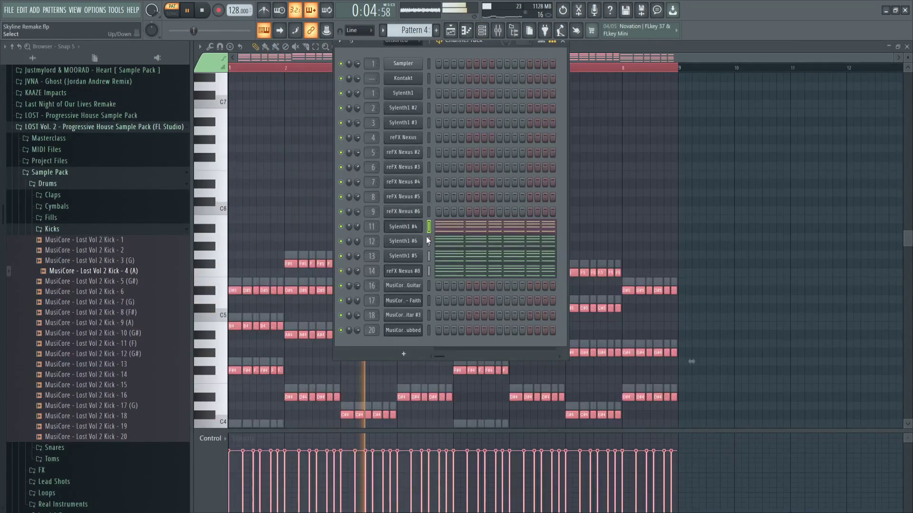
- Transpose the electric guitar bass notes in Pattern 5 down one semitone from C5 to start on B4
left_click(451, 31)
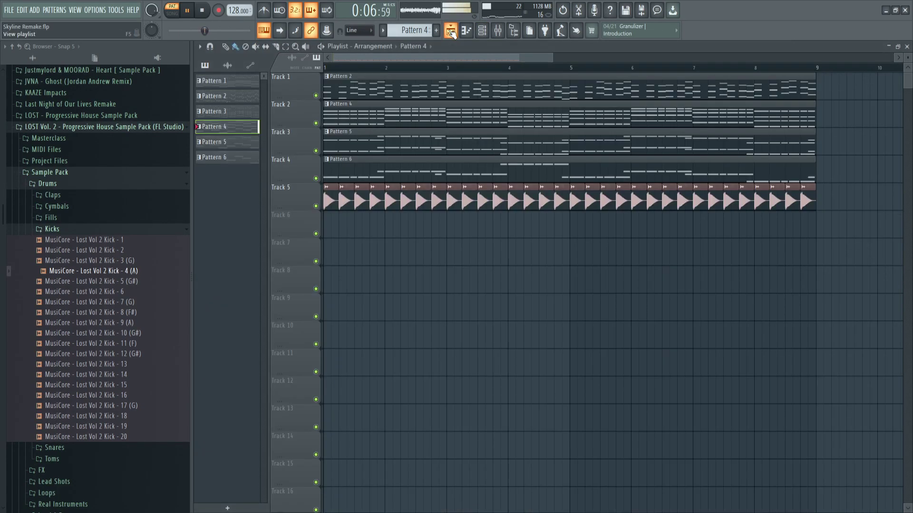
double_click(422, 149)
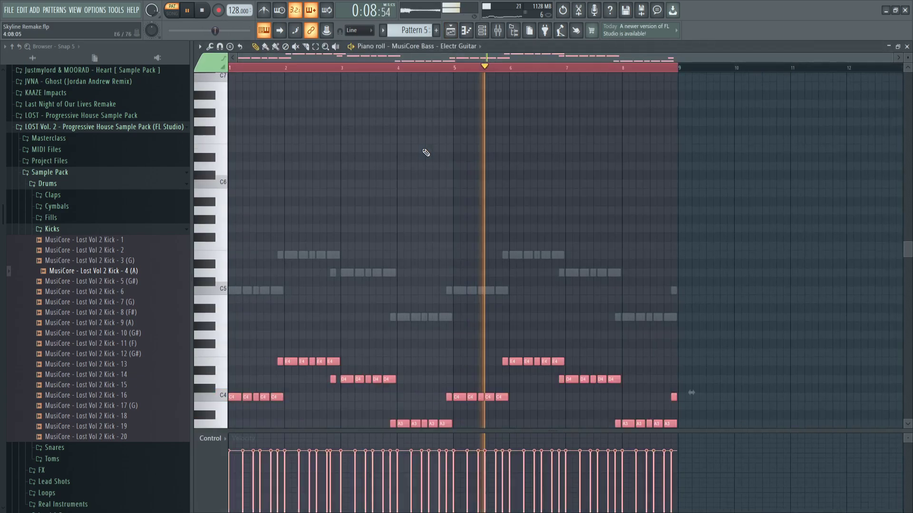
key("F6")
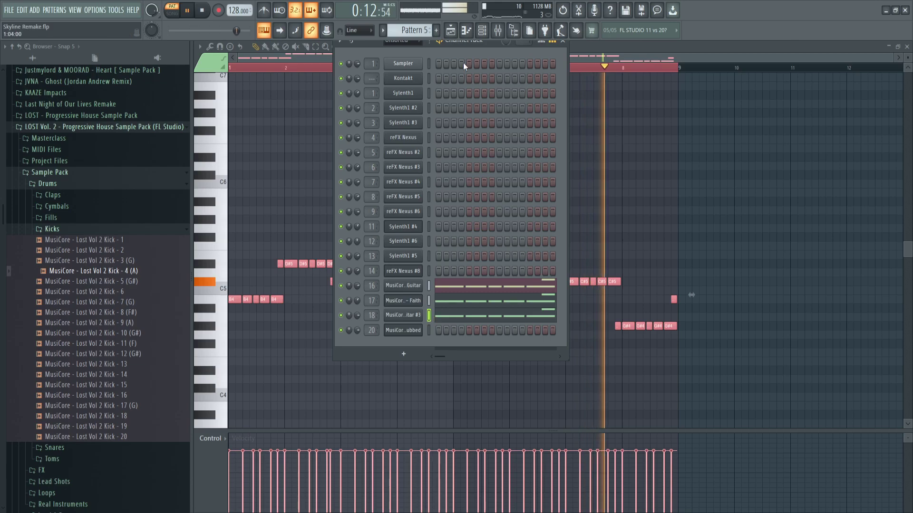
- Transpose all Subbed bass notes in Pattern 6 down two semitones to start on A#5 and clear the selection
key("F5")
double_click(450, 170)
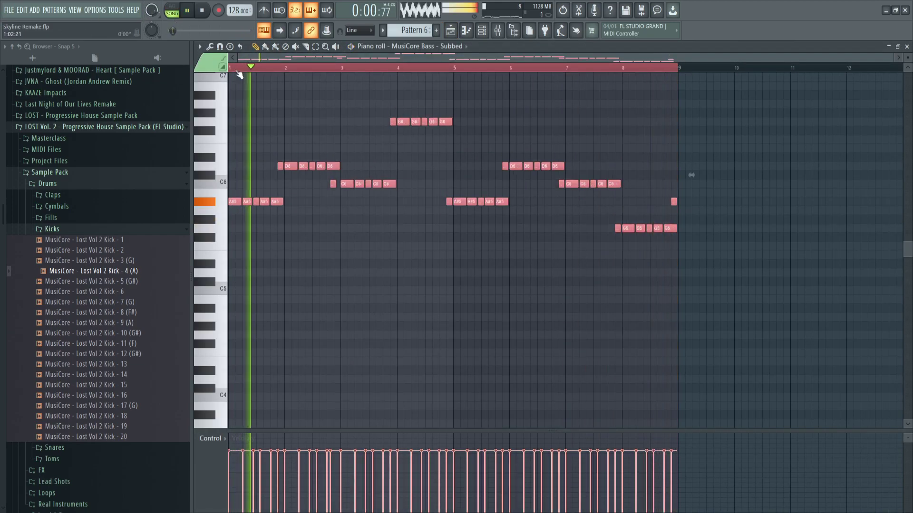
left_click(306, 111, "ctrl")
left_click(451, 33)
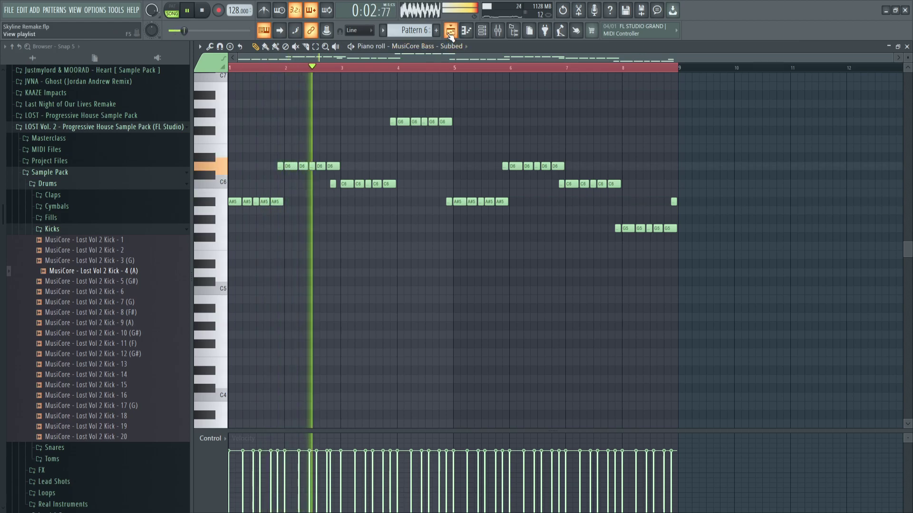
- Lower the Subbed bass notes in Pattern 6 by one more semitone and play the whole song
key("space")
key("space")
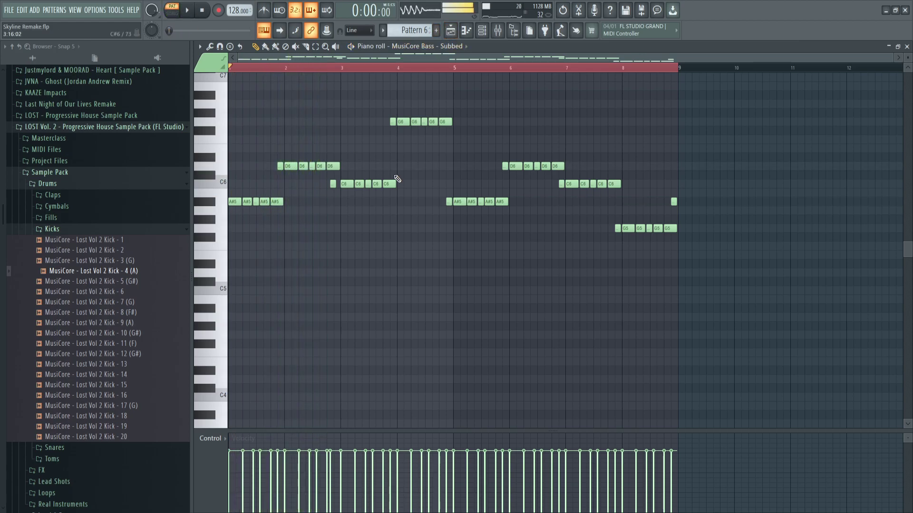
key("shift+Down")
key("space")
left_click(178, 14)
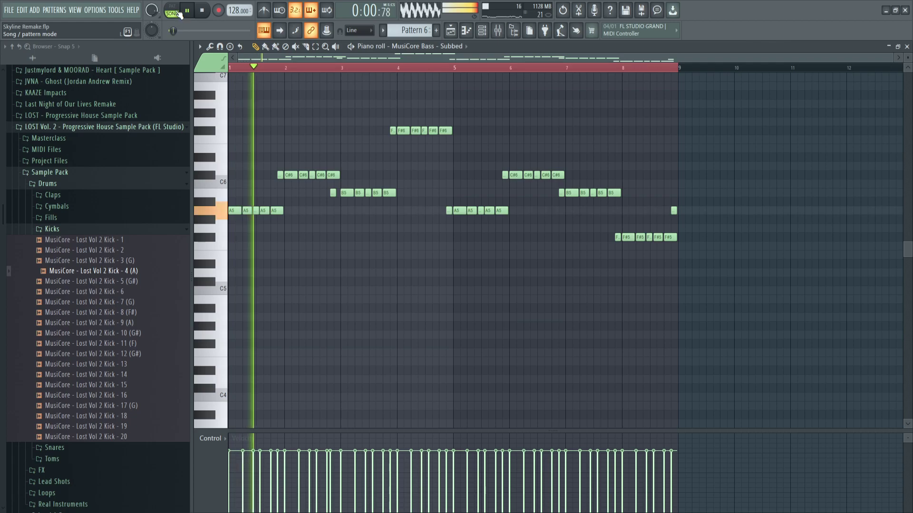
- Compare the notes of the Pattern 4 chords, the Pattern 5 guitar bass and the Pattern 6 Subbed bass during playback
left_click(451, 32)
key("space")
double_click(415, 93)
key("space")
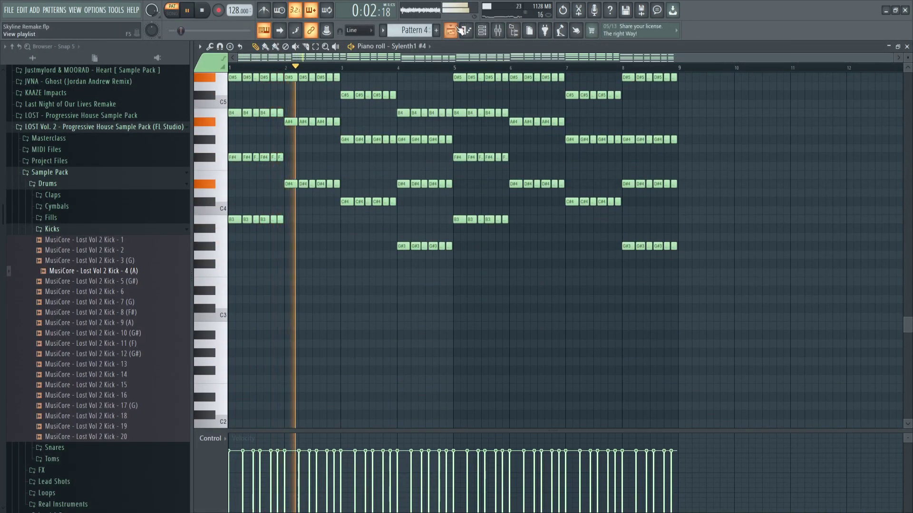
key("F5")
double_click(383, 152)
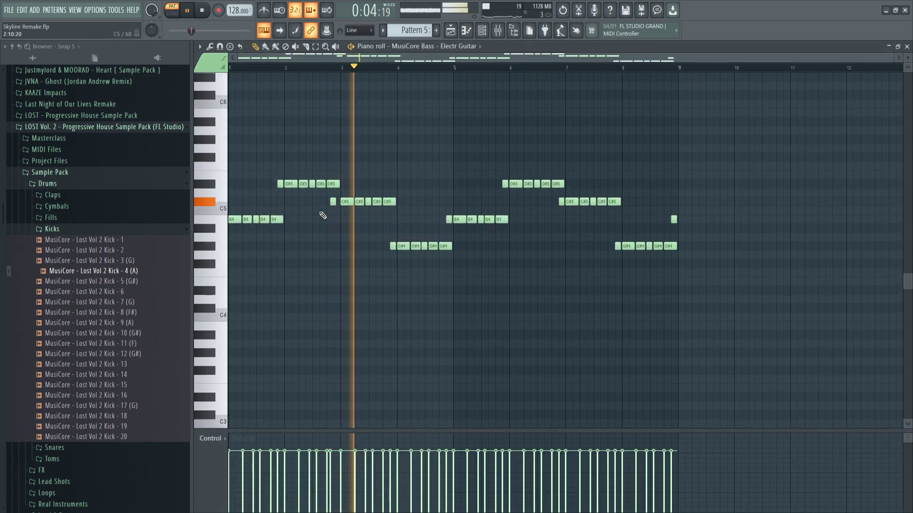
key("F5")
double_click(401, 167)
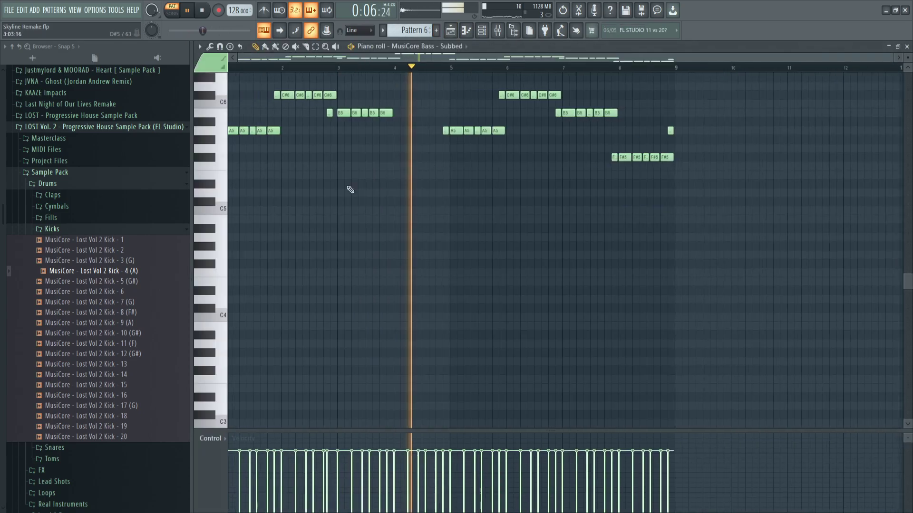
- Raise all Subbed bass notes in Pattern 6 by two semitones to start on B5 and play the whole song
key("ctrl+a")
key("shift+Up")
key("shift+Up")
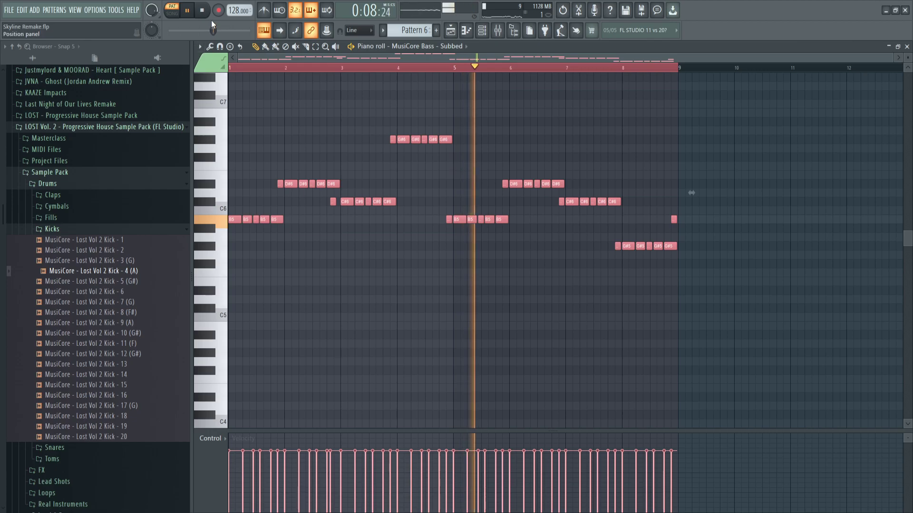
left_click(177, 15)
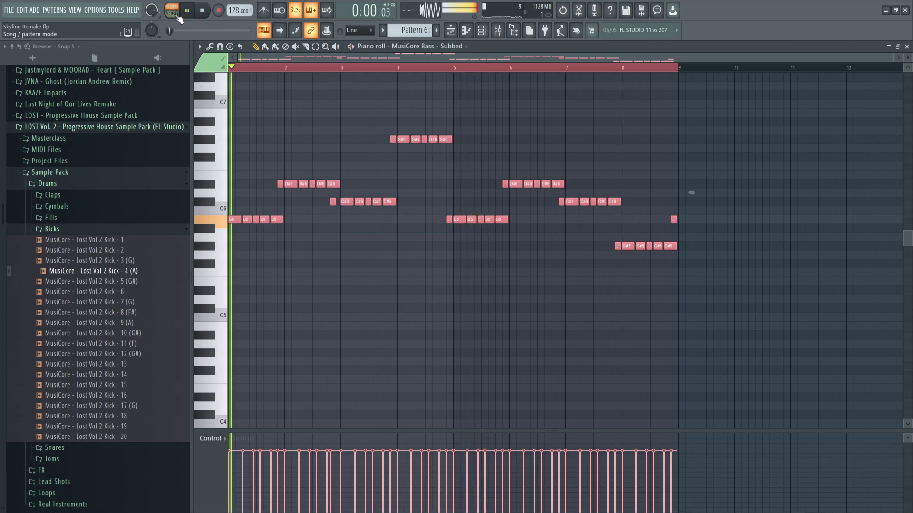
- Open the Pattern 2 lead notes and check them while the song plays
left_click(454, 34)
double_click(397, 88)
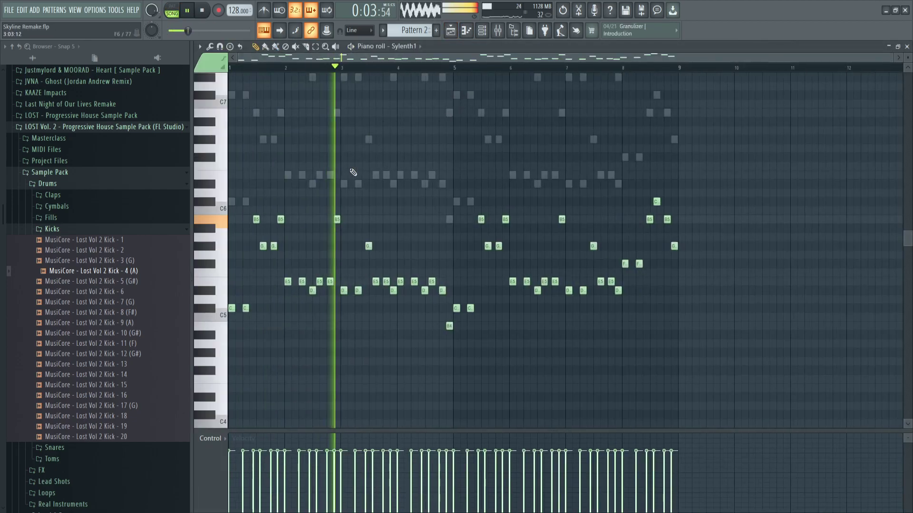
scroll(240, 217, "up", 2)
- Lower all Sylenth1 #4 chord notes in Pattern 4 by two semitones
left_click(451, 32)
double_click(423, 116)
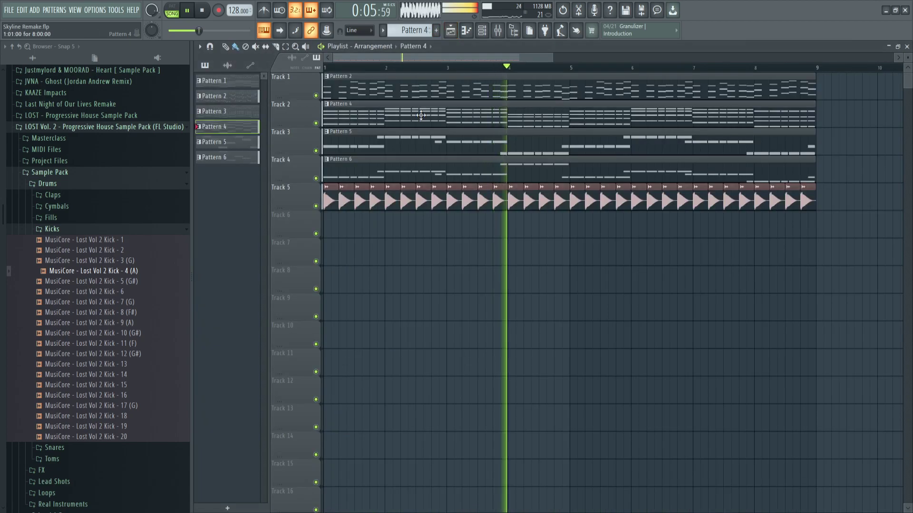
left_click(173, 12)
scroll(352, 256, "down", 1)
key("ctrl+a")
key("shift+Down")
key("shift+Down")
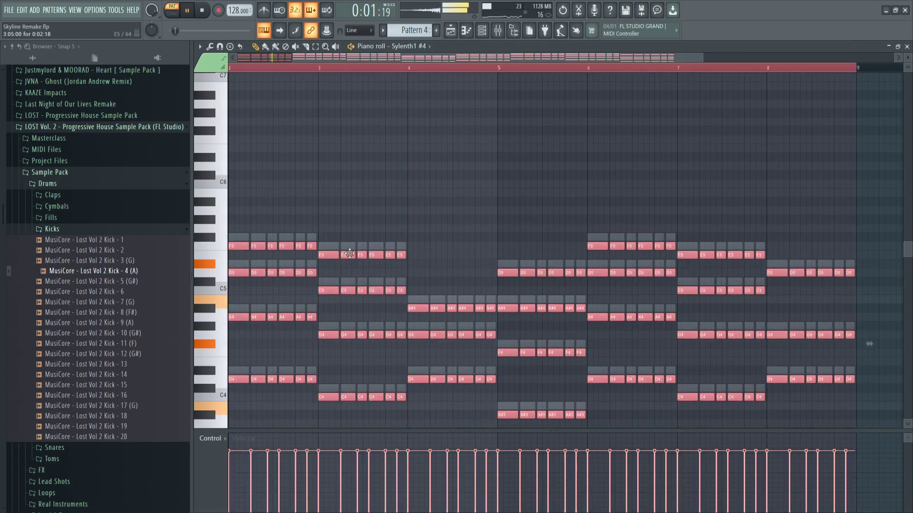
- Lower the matching Sylenth1 #6, Sylenth1 #5 and reFX Nexus #8 chord layers in Pattern 4 by two semitones
left_click(482, 31)
left_click(429, 243)
left_click(428, 256)
left_click(427, 269)
left_click(428, 270)
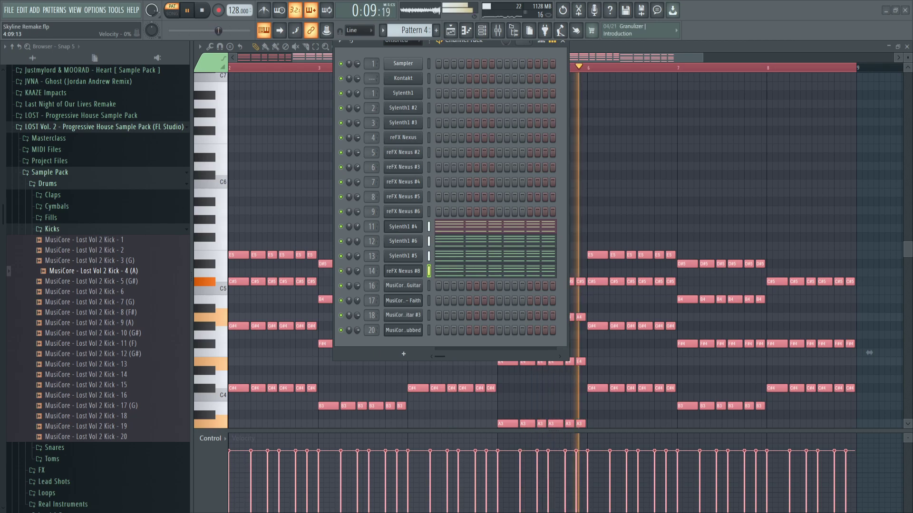
- Lower the Pattern 5 electric guitar bass notes and their Faith and Guitar #3 layers by two semitones to start on A4
key("F5")
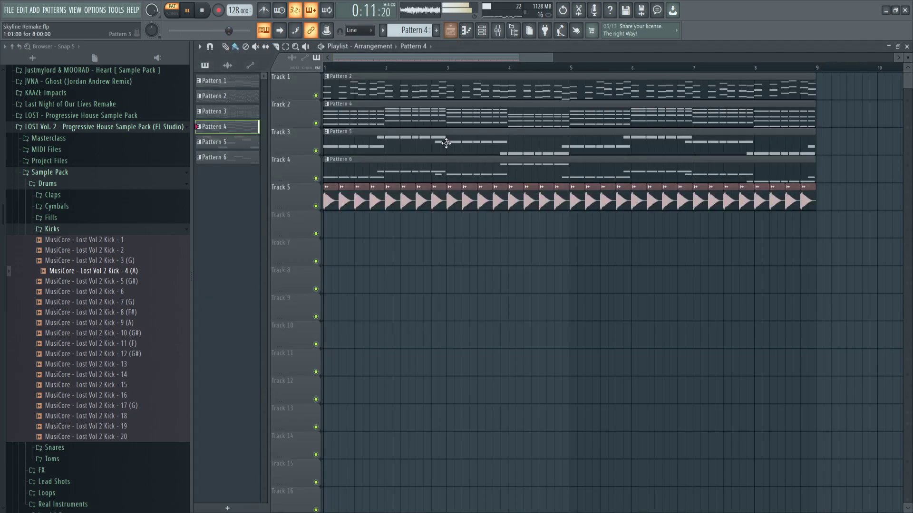
double_click(429, 136)
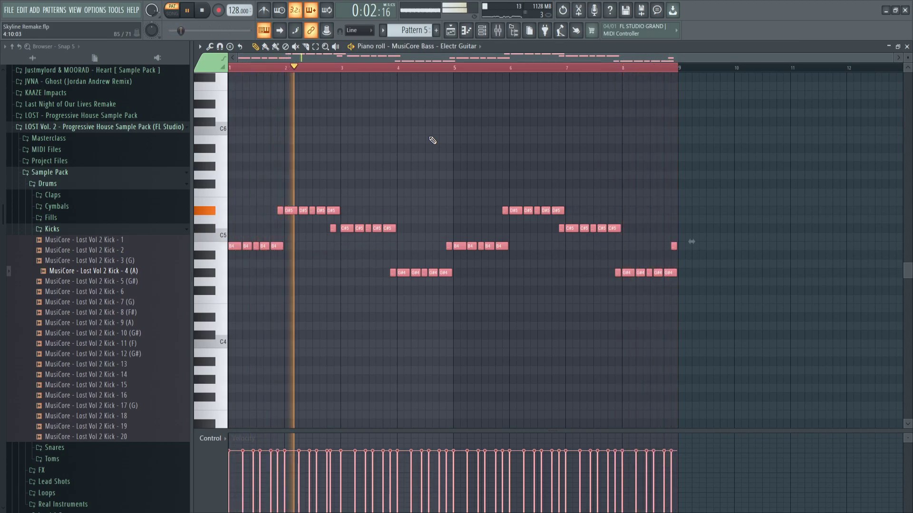
key("Down")
key("Down")
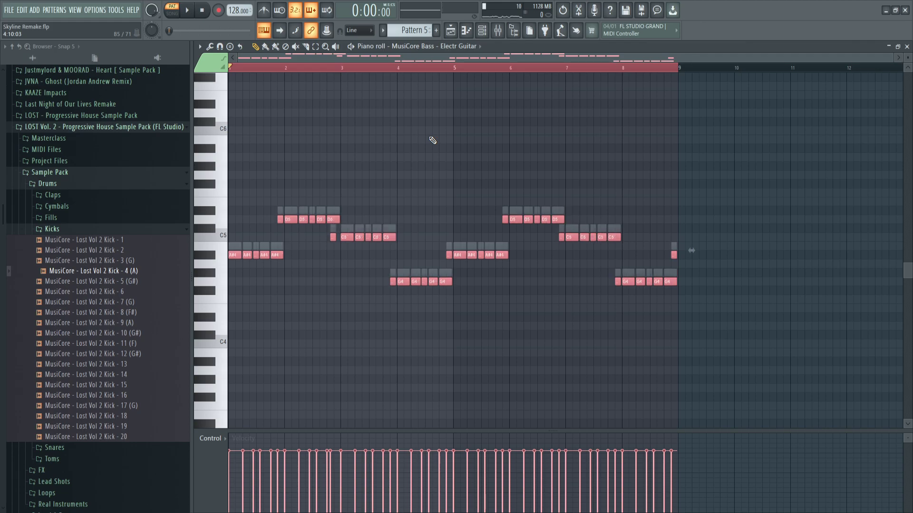
key("space")
key("F6")
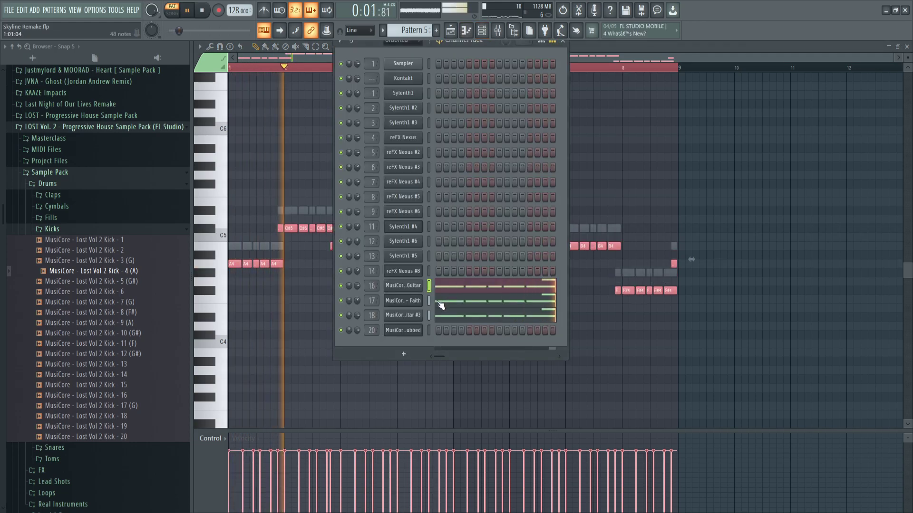
left_click(429, 314)
- Lower all Subbed bass notes in Pattern 6 by two semitones to start on A5, and the bar 4 notes another octave to F#5
left_click(453, 28)
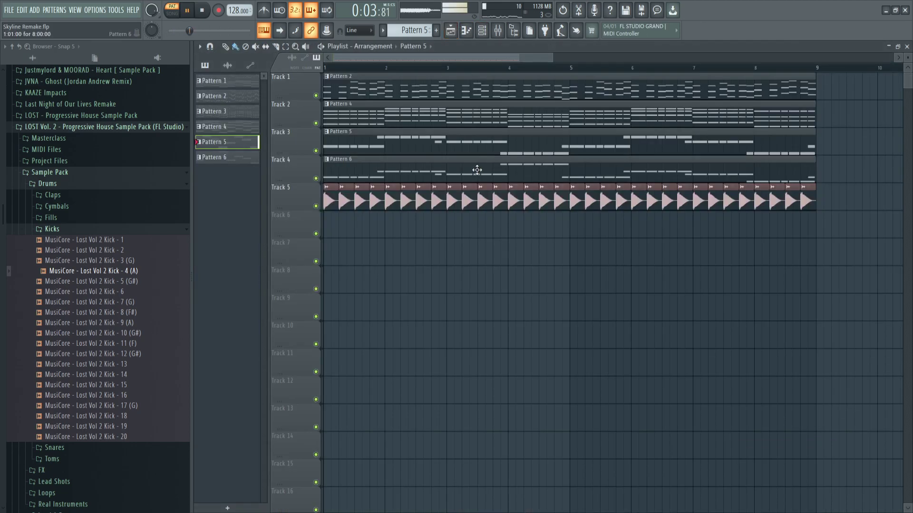
double_click(476, 169)
key("ctrl+a")
key("Down")
key("Down")
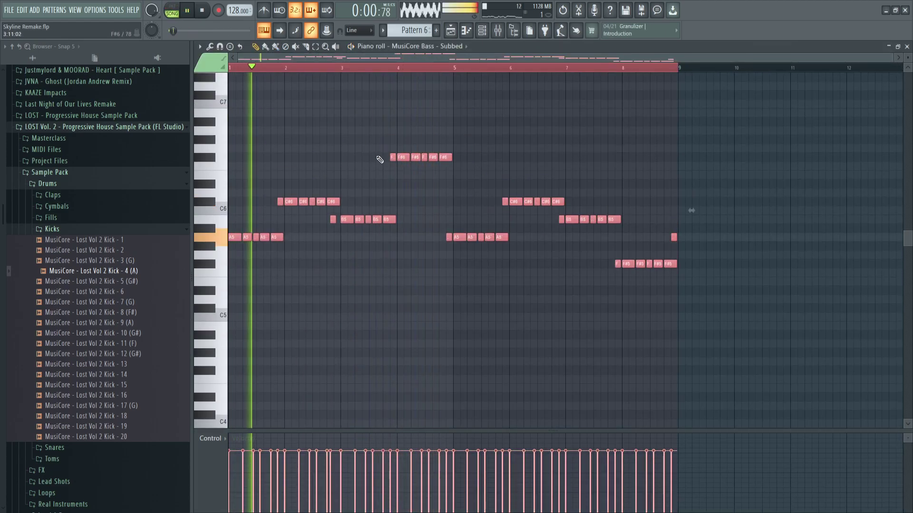
left_click_drag(359, 161, 578, 150)
key("ctrl+Down")
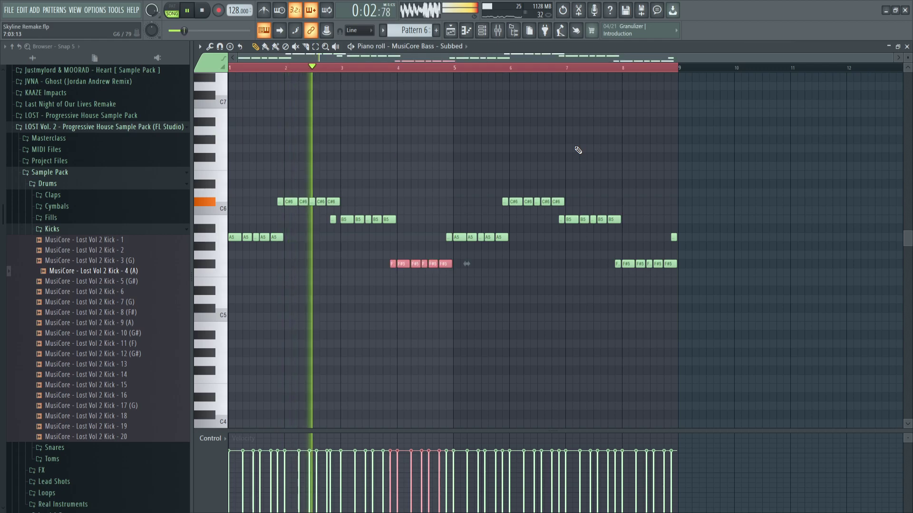
- Mute and unmute Track 3 with the Pattern 5 guitar bass to compare the song with and without it
left_click(450, 30)
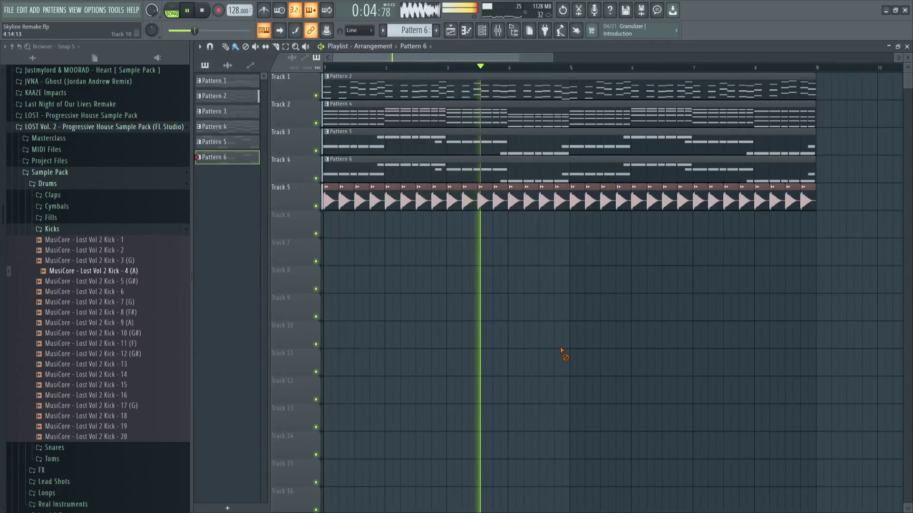
left_click(316, 151)
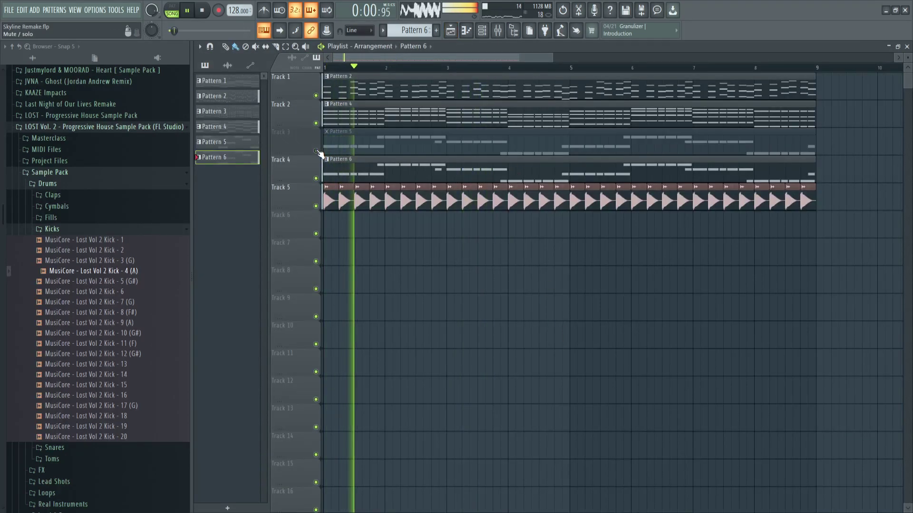
left_click(317, 152)
key("space")
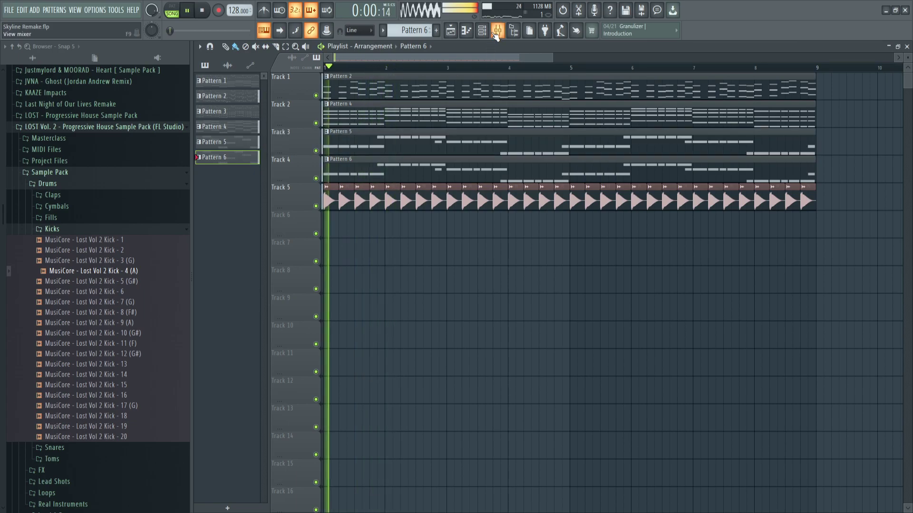
- Bypass Decapitator on mixer Insert 19 and raise the volumes of Inserts 17, 18 and 19
left_click(497, 30)
left_click(619, 166)
key("space")
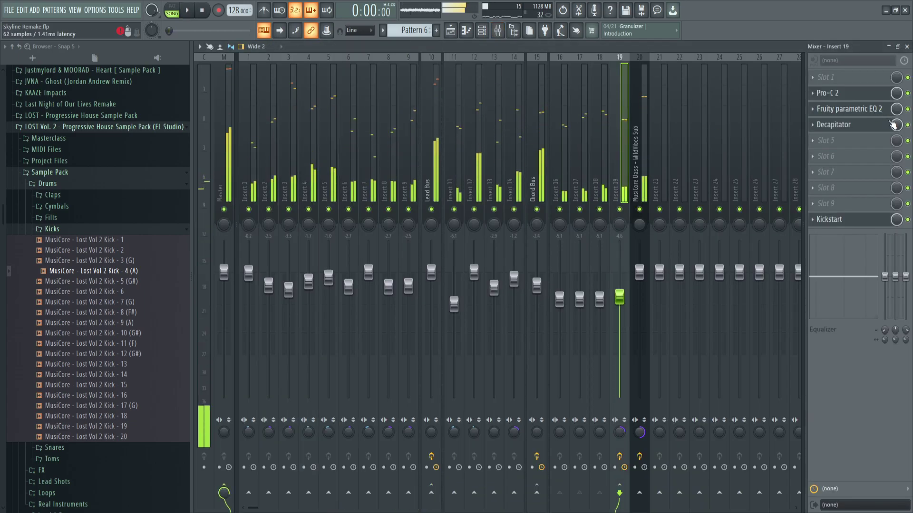
left_click(907, 125)
key("space")
left_click_drag(599, 299, 580, 278)
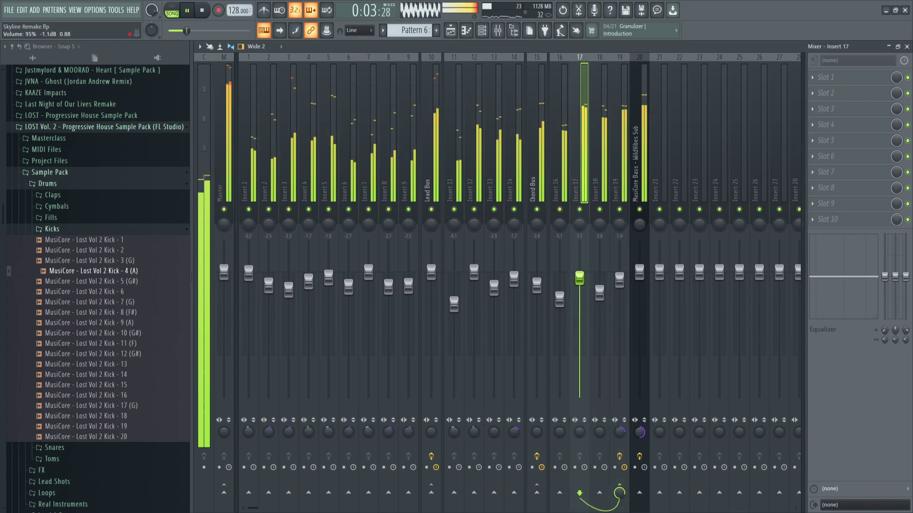
- Set band 7 of Insert 19's Fruity parametric EQ 2 to a low pass at about 16017 Hz
left_click(613, 168)
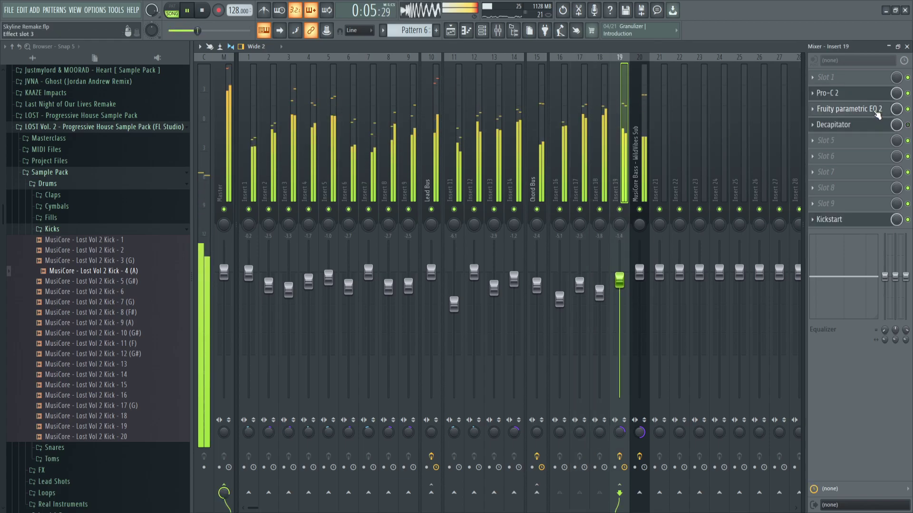
left_click(877, 114)
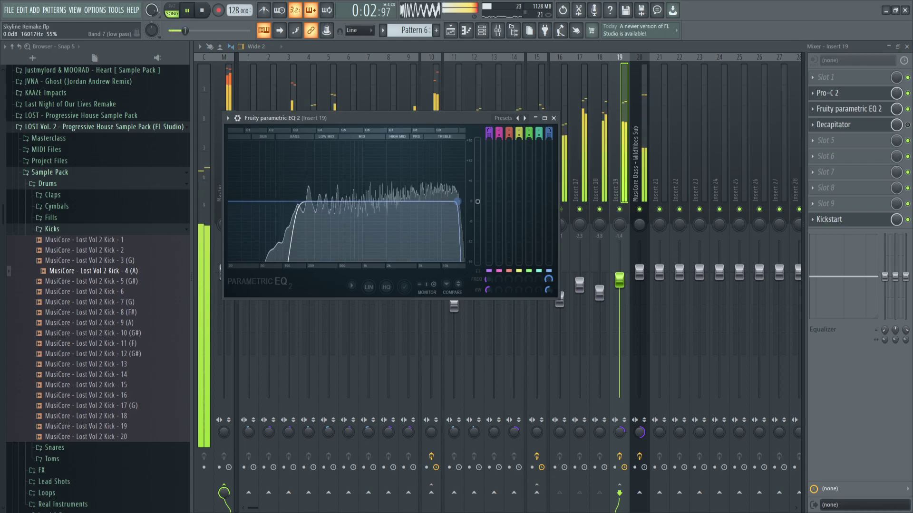
left_click(450, 31)
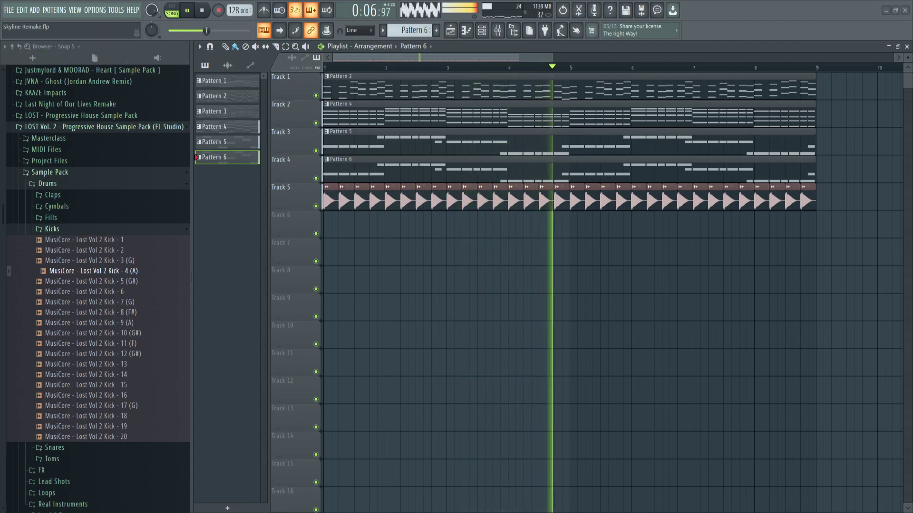
- Add a new Sylenth1 channel and move its plugin window clear of the channel list
left_click(482, 31)
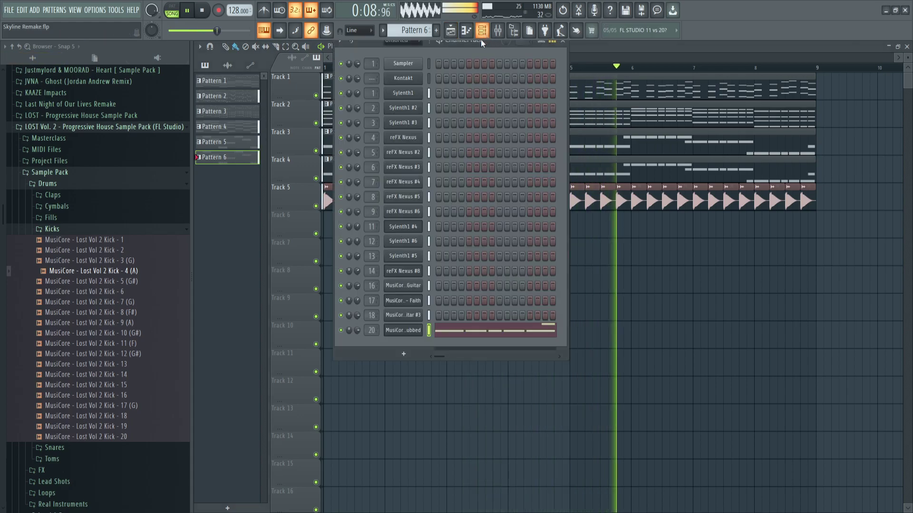
left_click(413, 353)
left_click(481, 262)
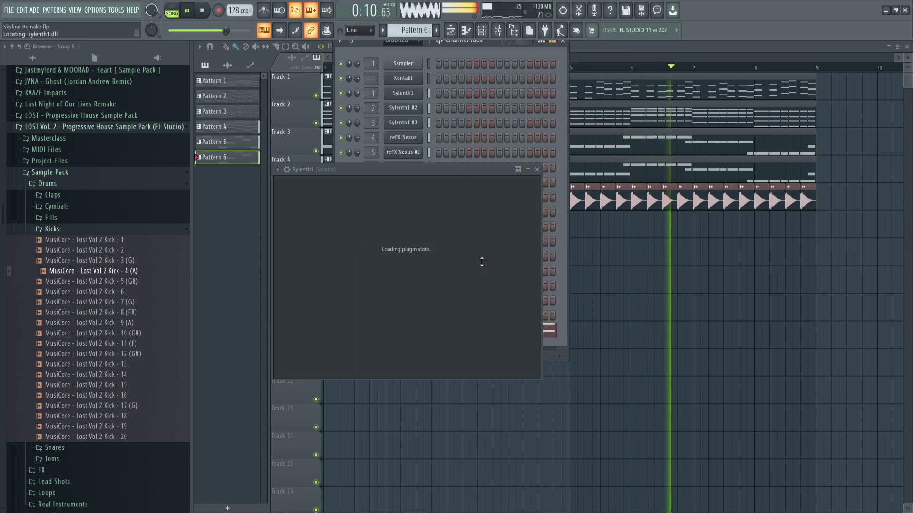
left_click_drag(406, 171, 405, 361)
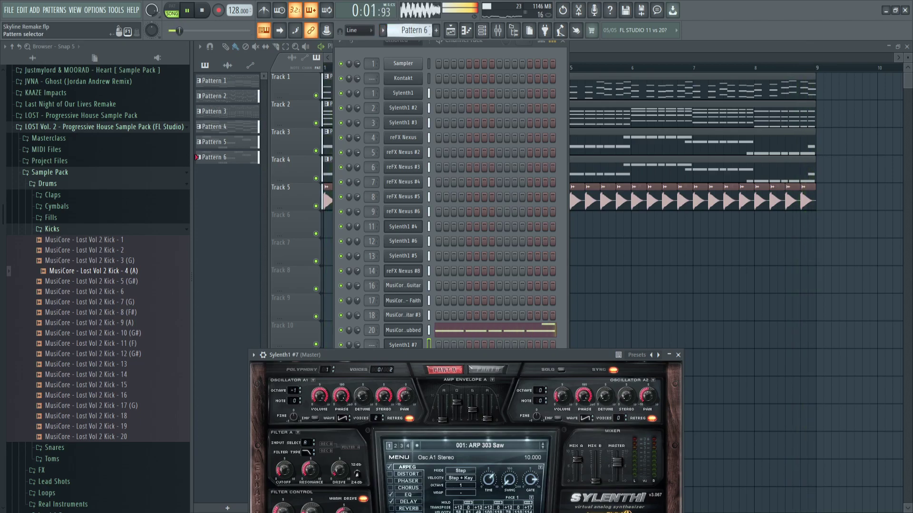
- Set up Pattern 7 with a new reFX Nexus channel on the GT Guitar Fuzz2 preset and open its piano roll
left_click_drag(423, 355, 767, 248)
key("space")
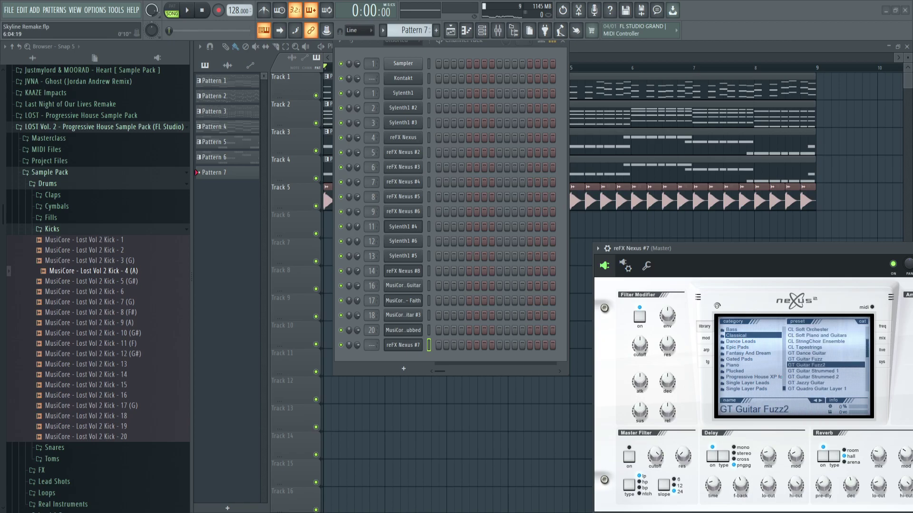
left_click(465, 30)
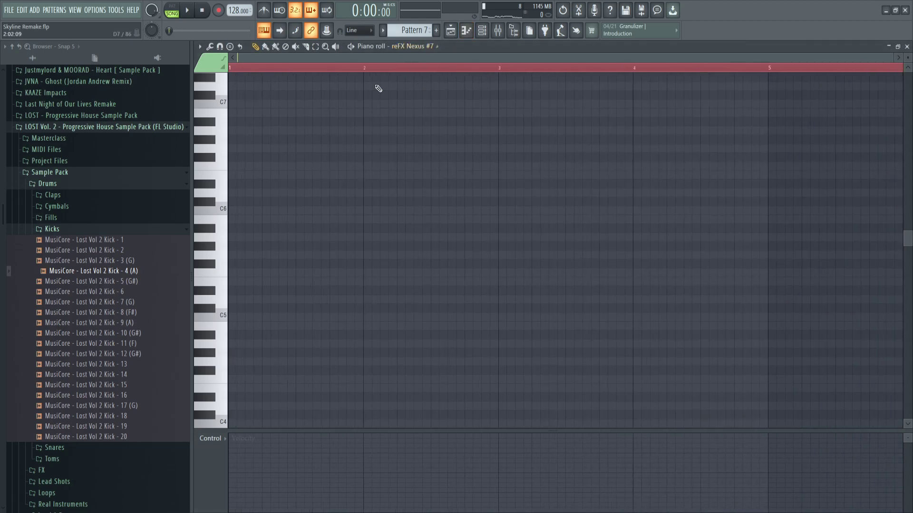
- Find the ARP MIDI file in the sample browser and import it into the reFX Nexus #7 notes of Pattern 7
left_click(76, 181)
scroll(74, 232, "down", 20)
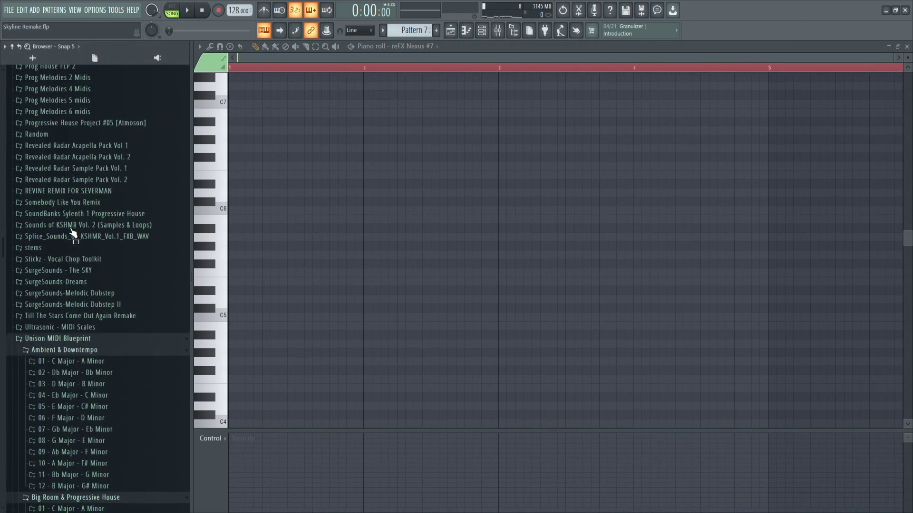
scroll(74, 232, "down", 5)
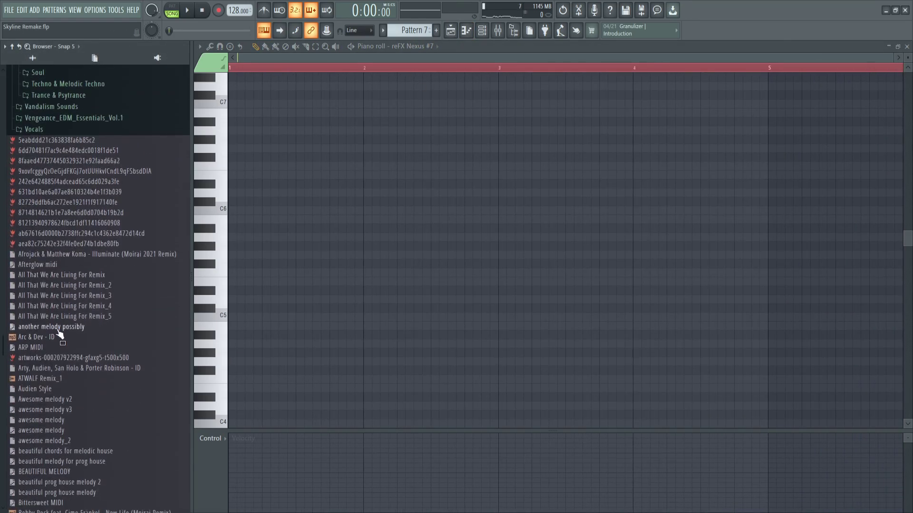
left_click_drag(312, 290, 374, 281)
key("space")
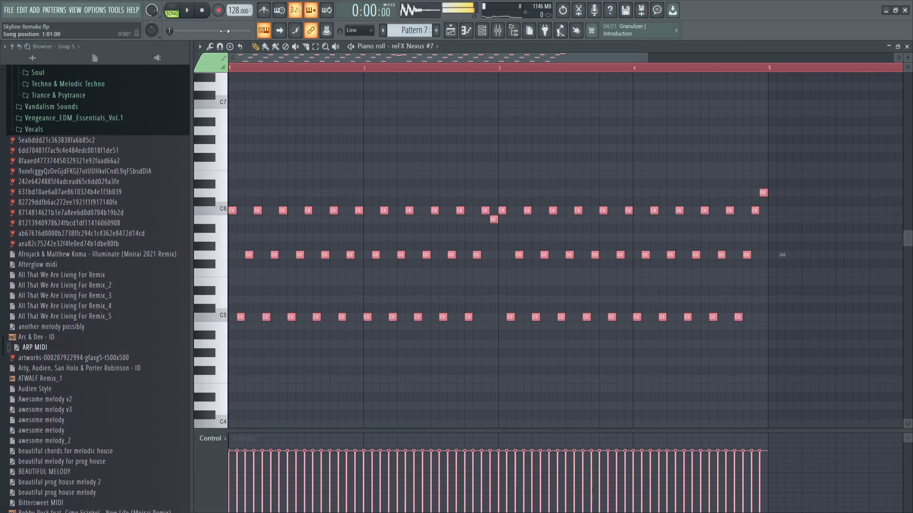
- Play Pattern 7 on its own and raise all its arp notes by four semitones to start on E6
left_click(176, 6)
key("space")
scroll(340, 273, "up", 2)
key("shift+Up")
key("shift+Up")
key("shift+Up")
key("shift+Up")
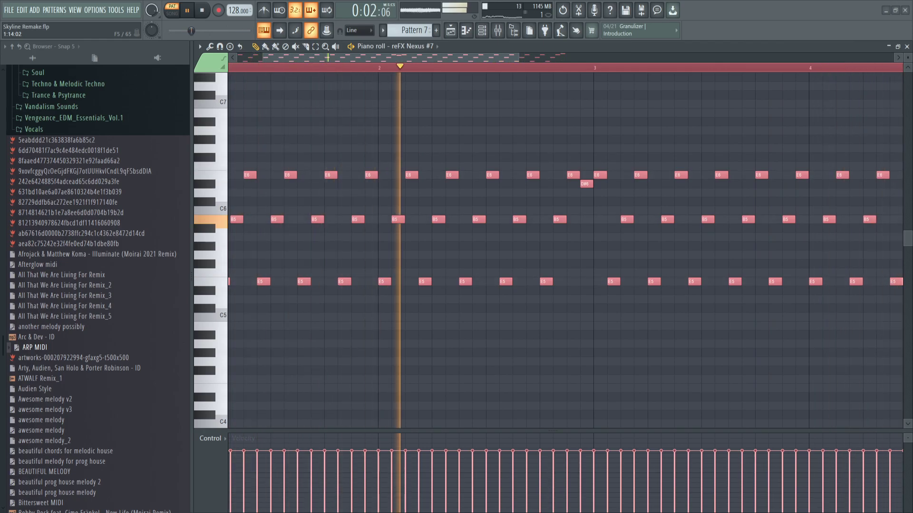
- Route the reFX Nexus #7 arp channel to mixer track 21 and play the pattern
left_click(481, 31)
left_click(403, 345)
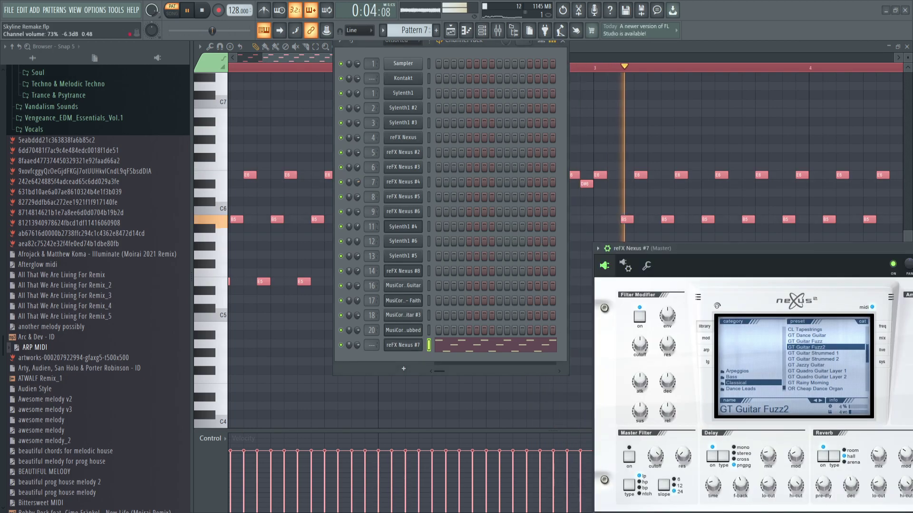
left_click_drag(649, 248, 428, 247)
key("space")
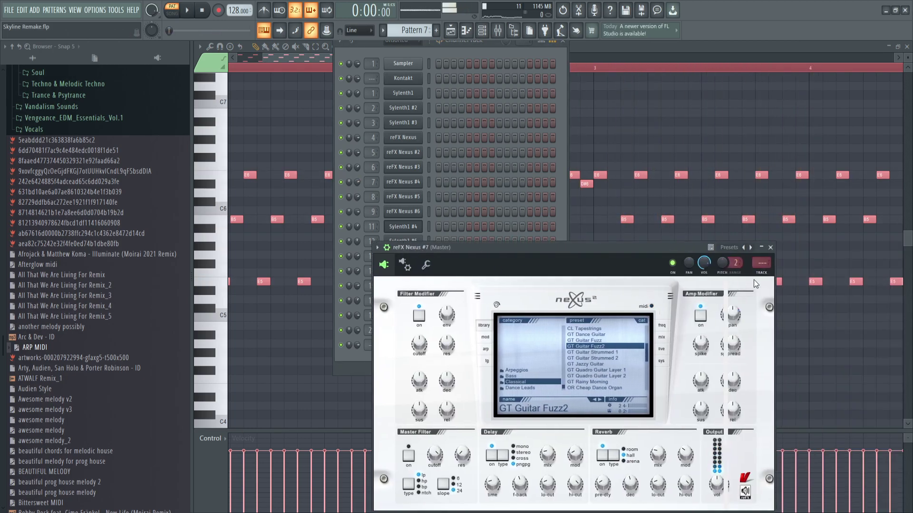
left_click(759, 271)
key("space")
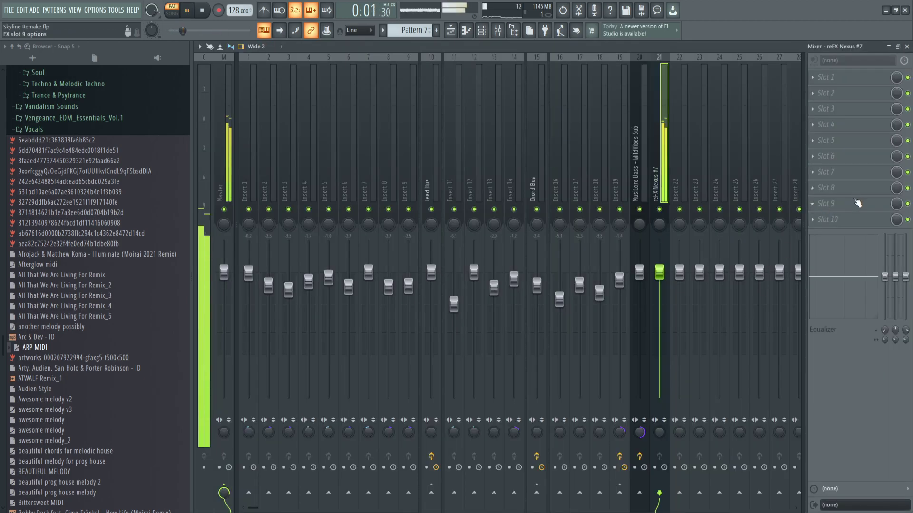
- Place Pattern 7 on playlist Track 6 at bars 1 and 5 and play the whole song
left_click(173, 16)
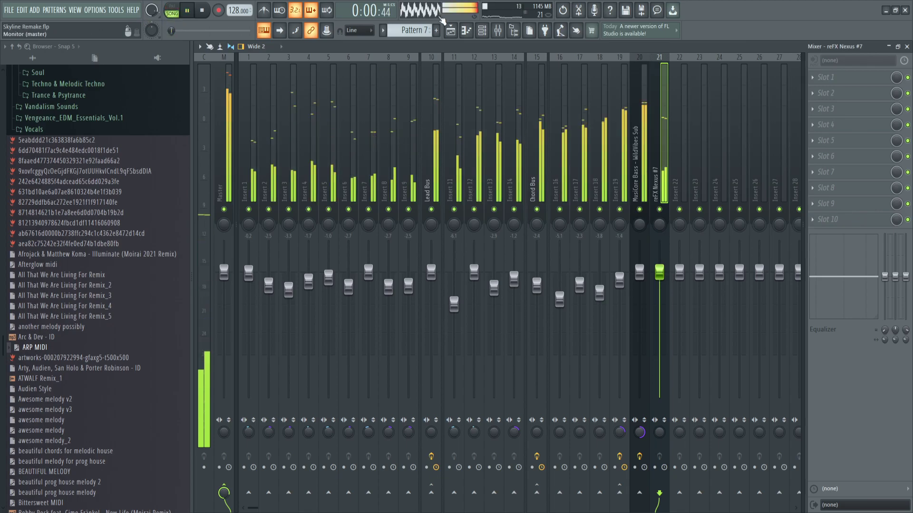
key("space")
left_click(454, 30)
left_click_drag(328, 225, 686, 224)
key("space")
- Move the kick clips from playlist Track 5 down to Track 8, below the Pattern 7 clips
left_click(305, 190)
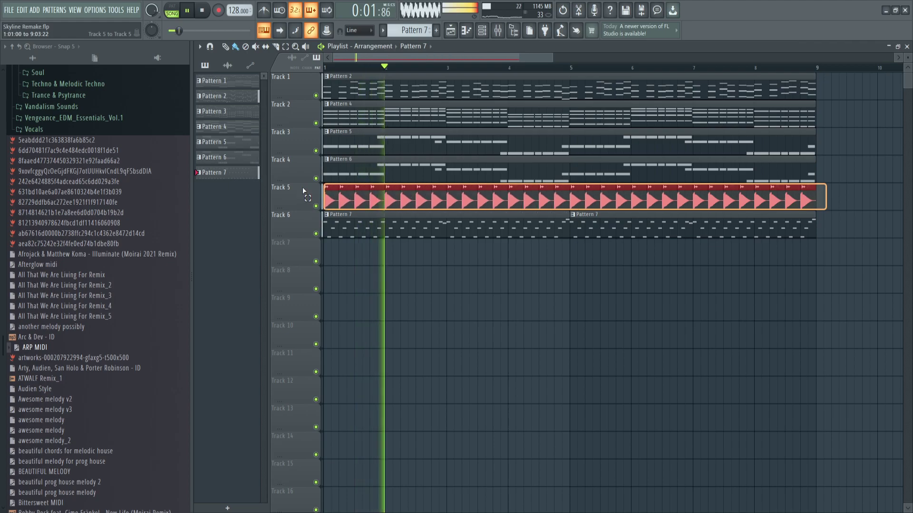
left_click_drag(303, 190, 297, 190)
key("shift+Down")
key("shift+Down")
key("shift+Down")
key("shift+Up")
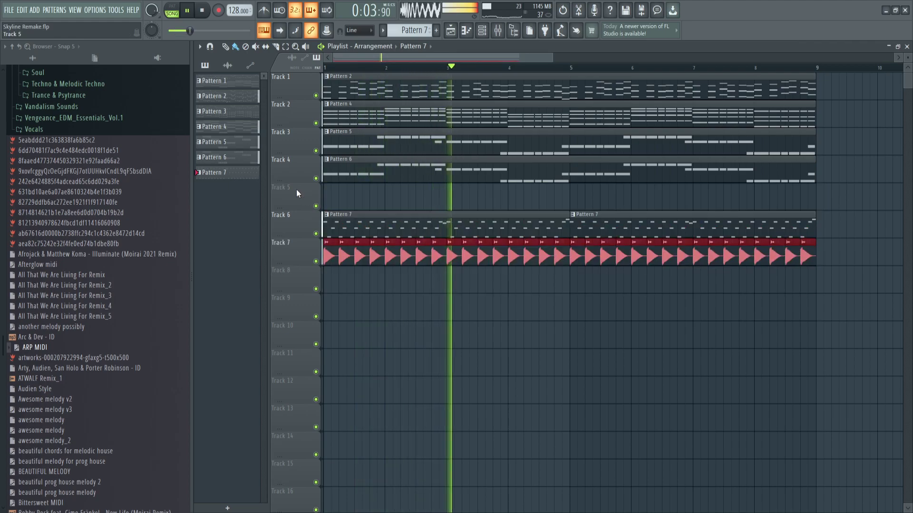
key("shift+Down")
- Play Pattern 7 on its own and raise all its reFX Nexus #7 arp notes by one octave
double_click(400, 218)
left_click(172, 6)
left_click(482, 30)
left_click(455, 346)
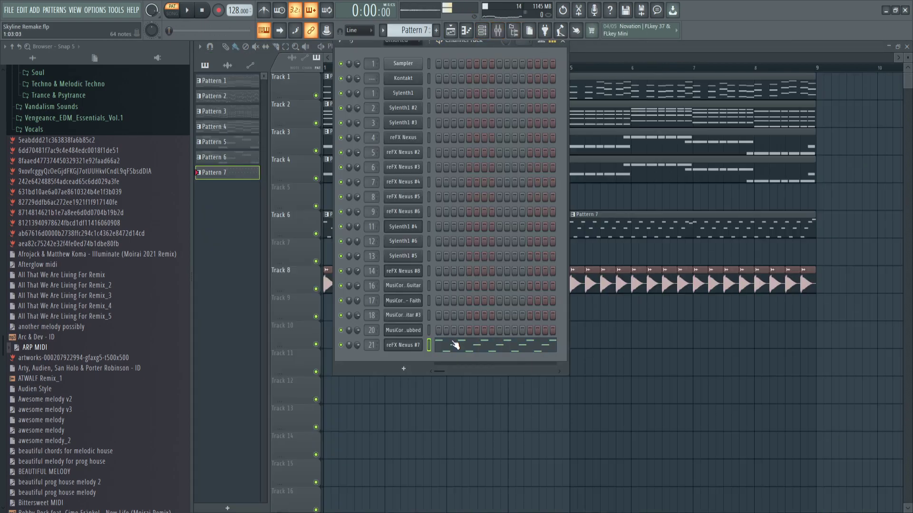
key("space")
key("ctrl+Up")
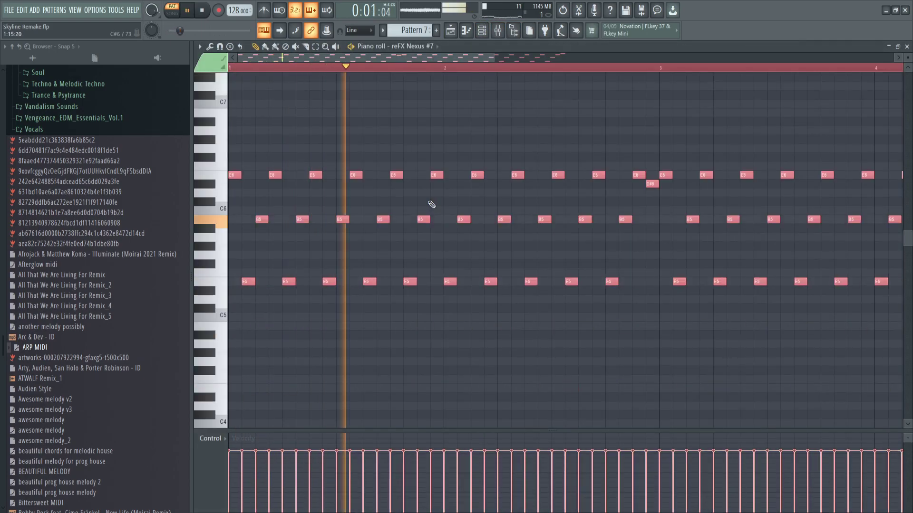
key("F6")
left_click(410, 341)
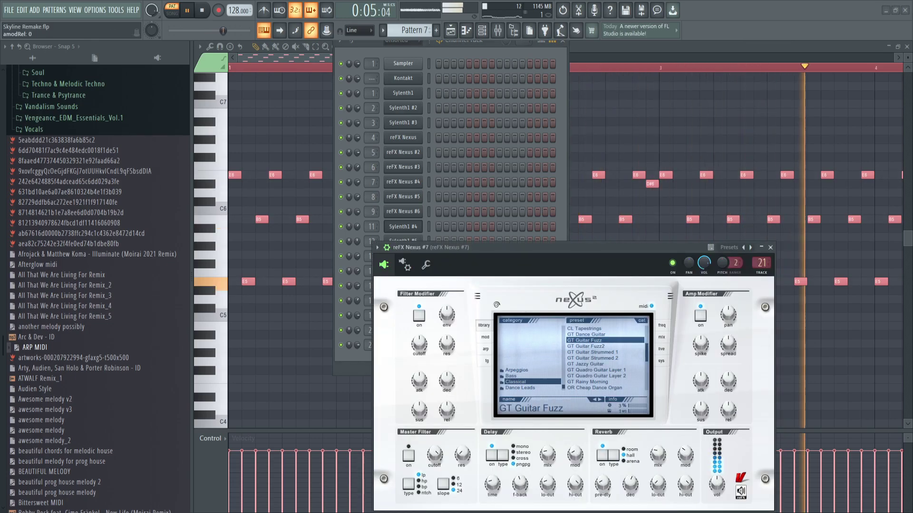
right_click(644, 145)
key("ctrl+a")
key("ctrl+Up")
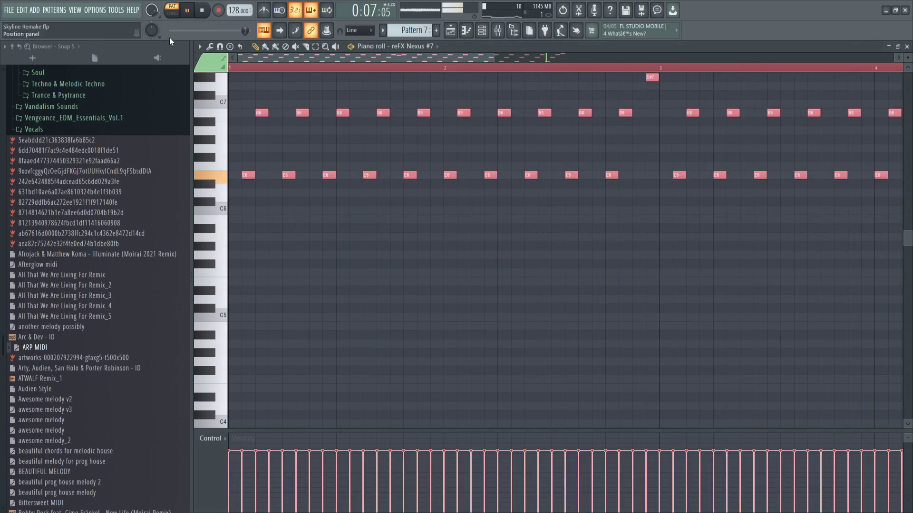
- Listen to the octave-raised arp within the full song and on its own
left_click(174, 12)
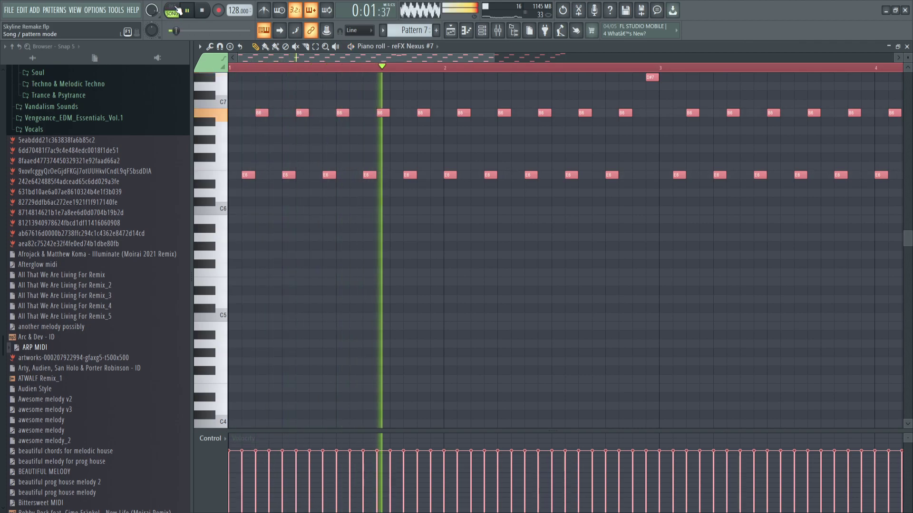
left_click(176, 11)
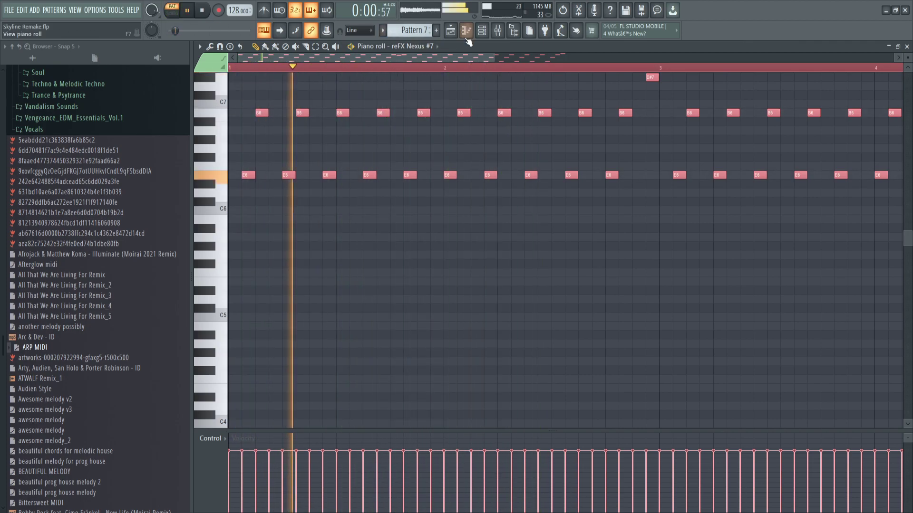
left_click(499, 29)
key("space")
- Raise the five highest arp notes in bar 2 to F#7 and lower the last five E7 notes in bar 4 to D#7
left_click(451, 33)
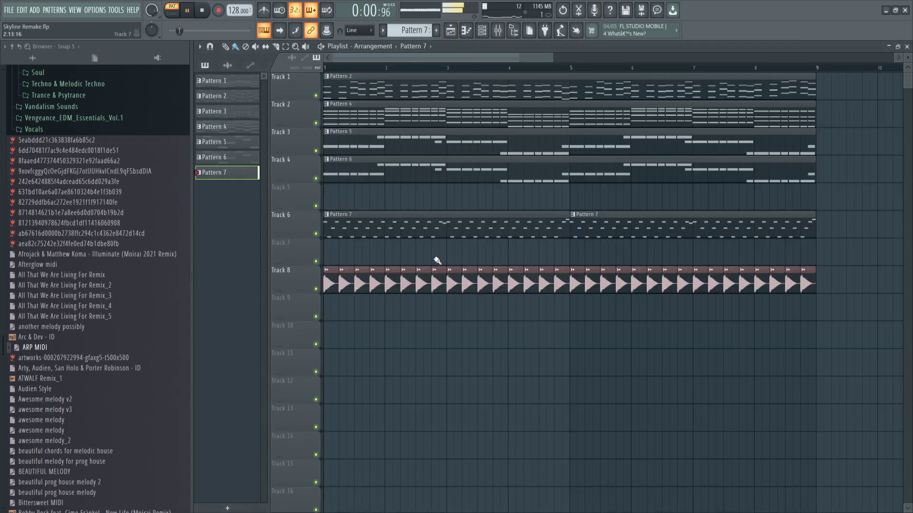
double_click(436, 233)
key("space")
left_click_drag(300, 159, 418, 127)
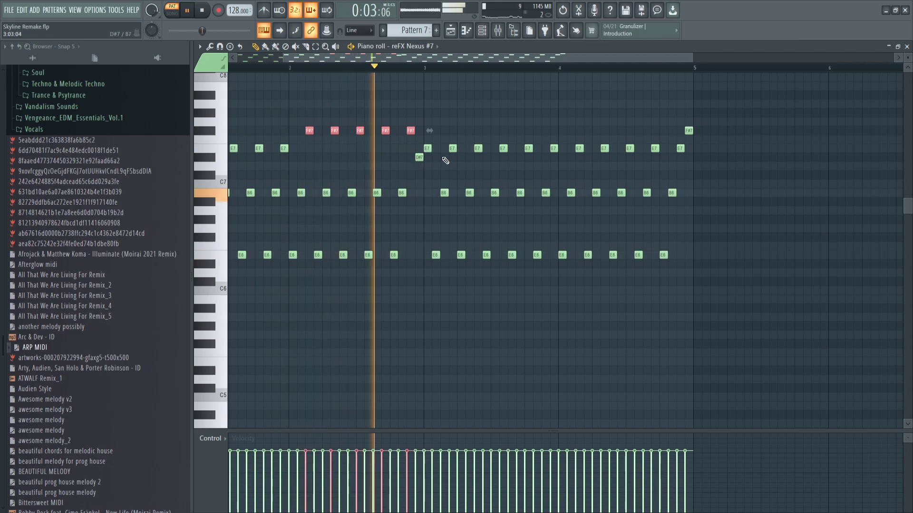
left_click_drag(566, 142, 690, 151)
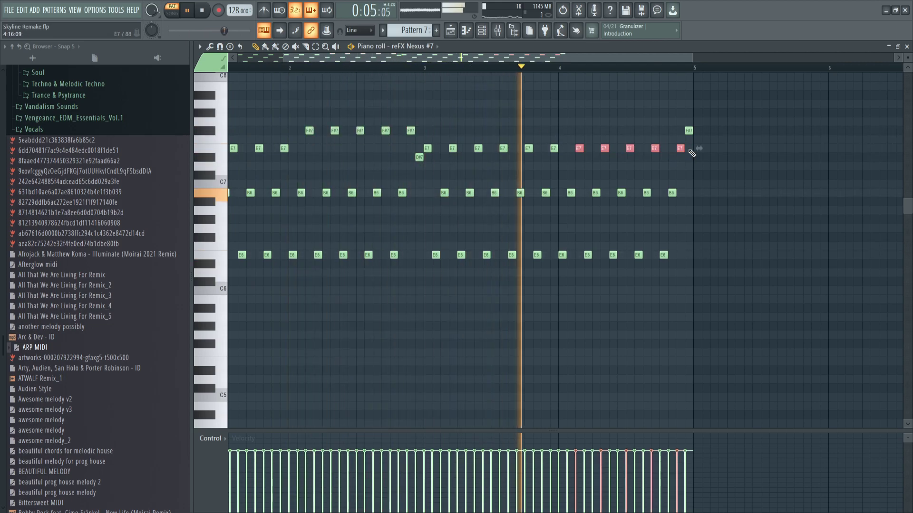
key("Down")
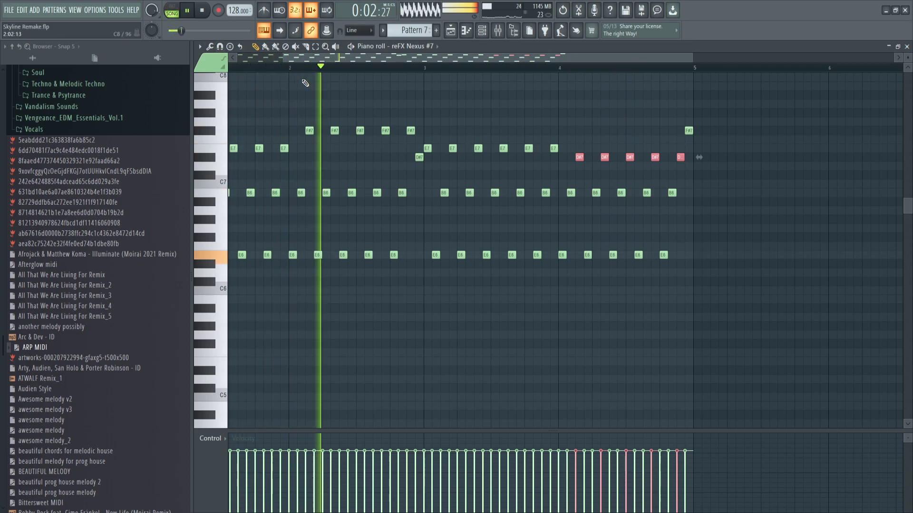
left_click(562, 119, "ctrl")
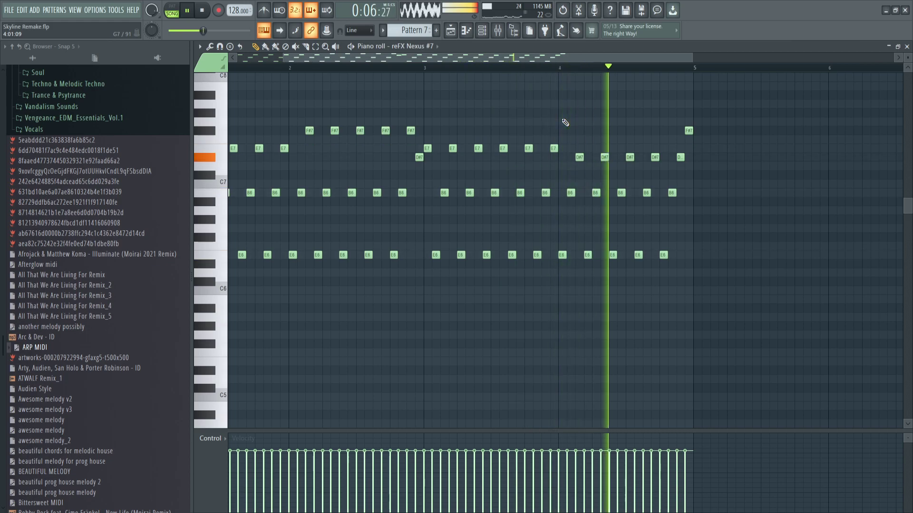
- Add Sylenth1 as a new channel above reFX Nexus #7 and delete it again
left_click(483, 32)
left_click(171, 13)
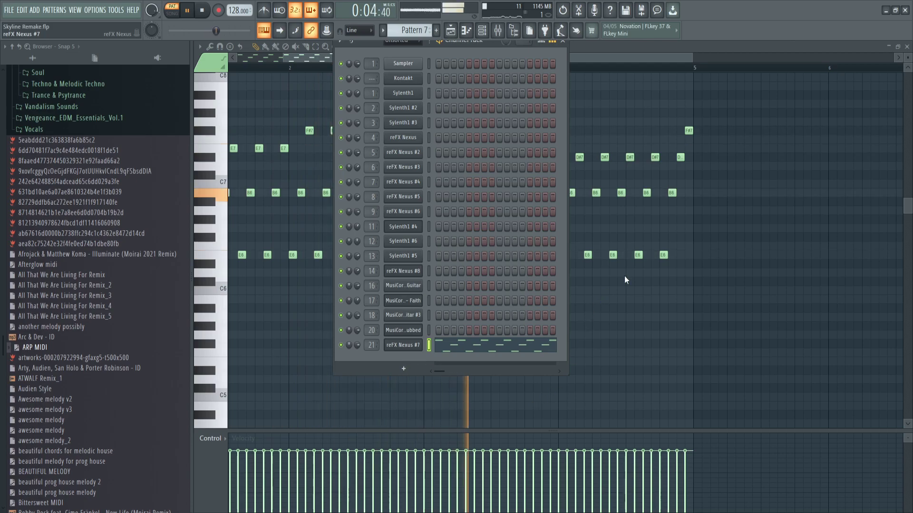
key("F8")
left_click(161, 280)
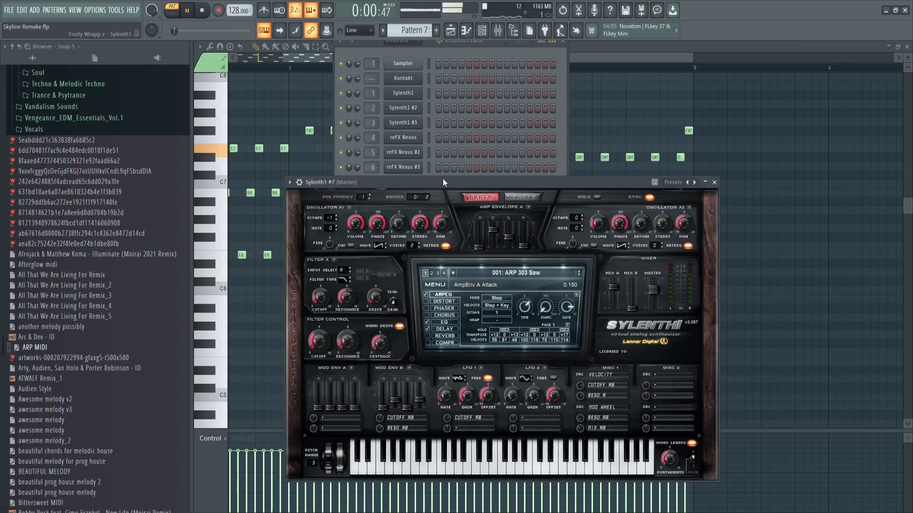
left_click_drag(443, 181, 843, 278)
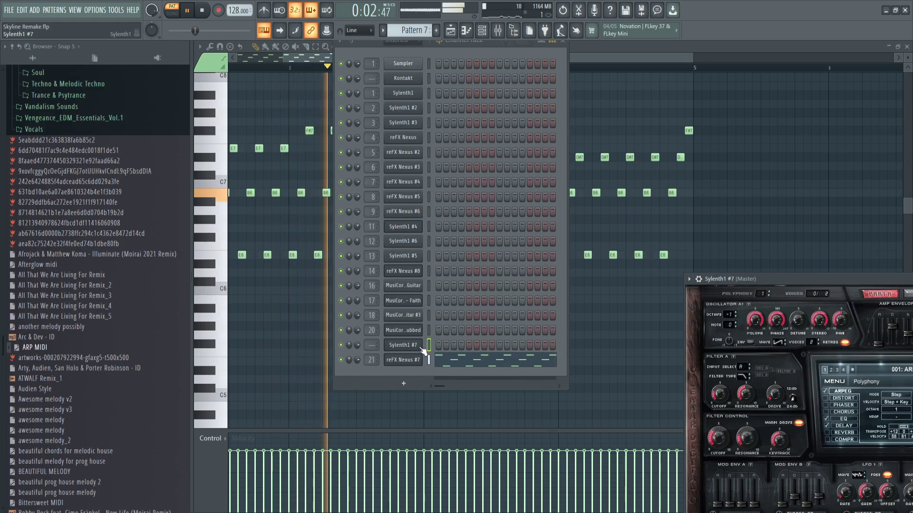
left_click(432, 445)
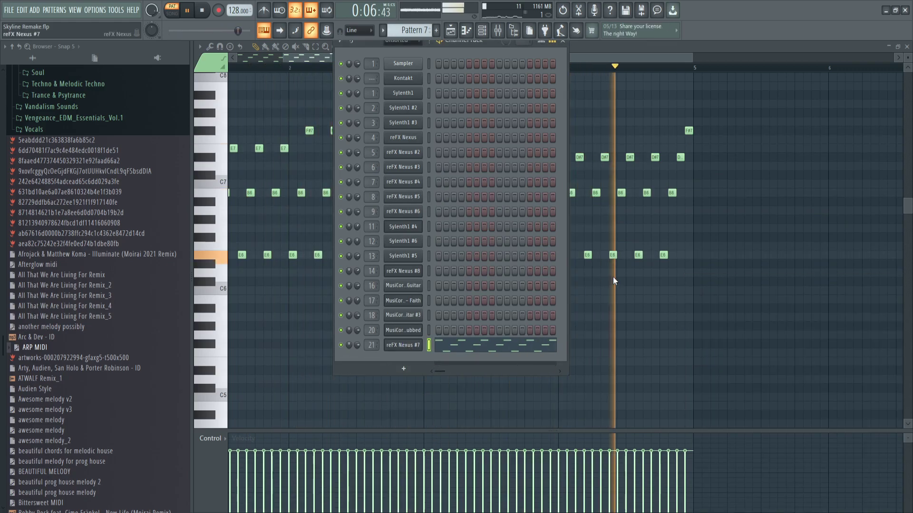
- Replace the reFX Nexus #7 instrument with Sylenth1 and look through the browser's sample packs for a preset bank
key("ctrl+z")
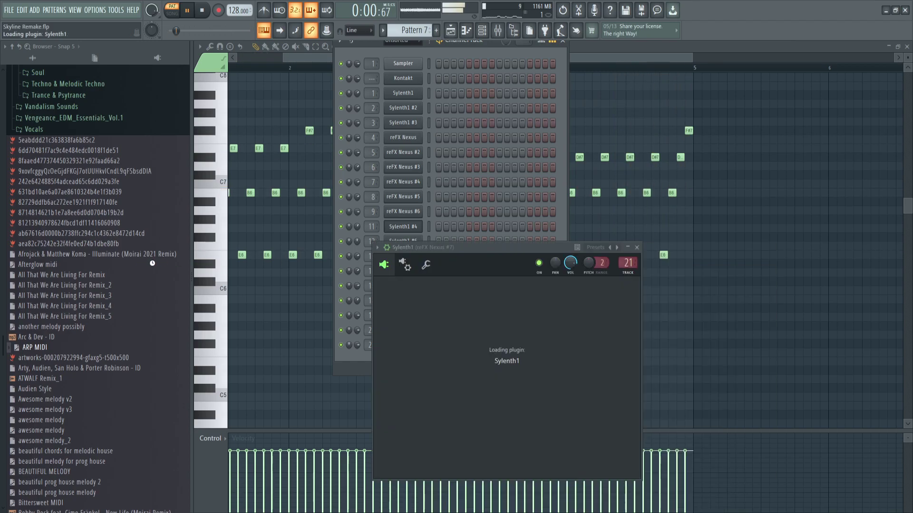
scroll(73, 175, "up", 8)
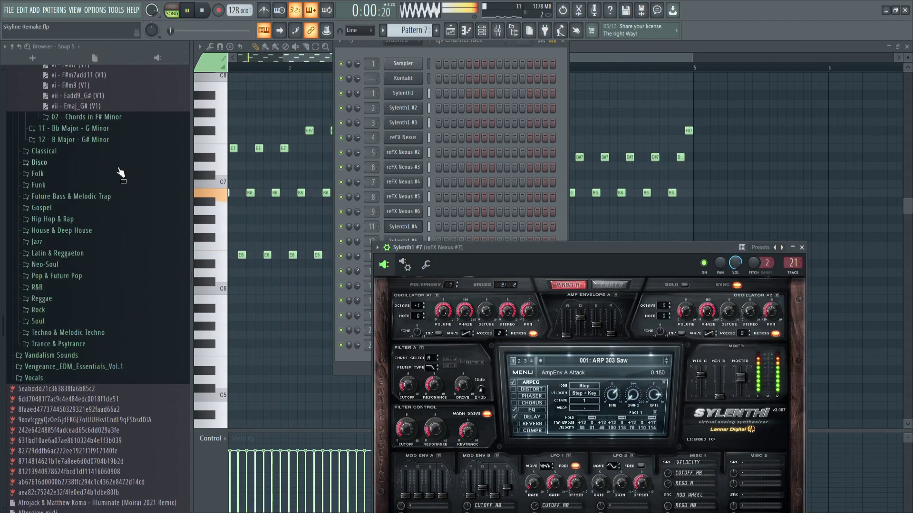
scroll(108, 256, "up", 15)
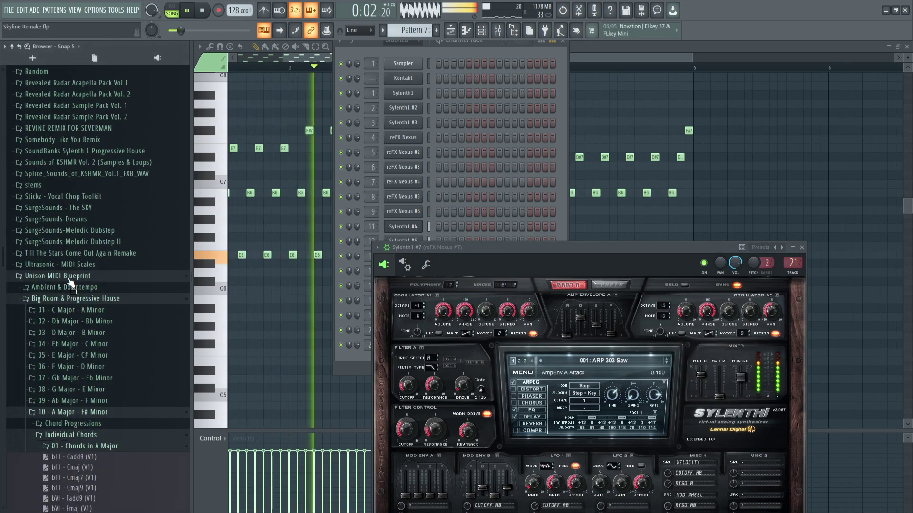
left_click(70, 278)
scroll(70, 281, "up", 14)
left_click(53, 308)
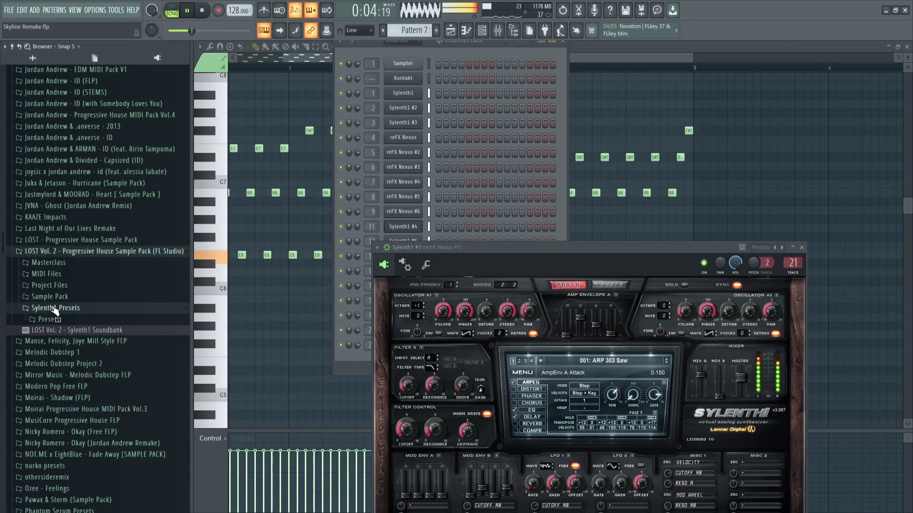
left_click(58, 255)
scroll(48, 262, "down", 5)
scroll(52, 302, "up", 10)
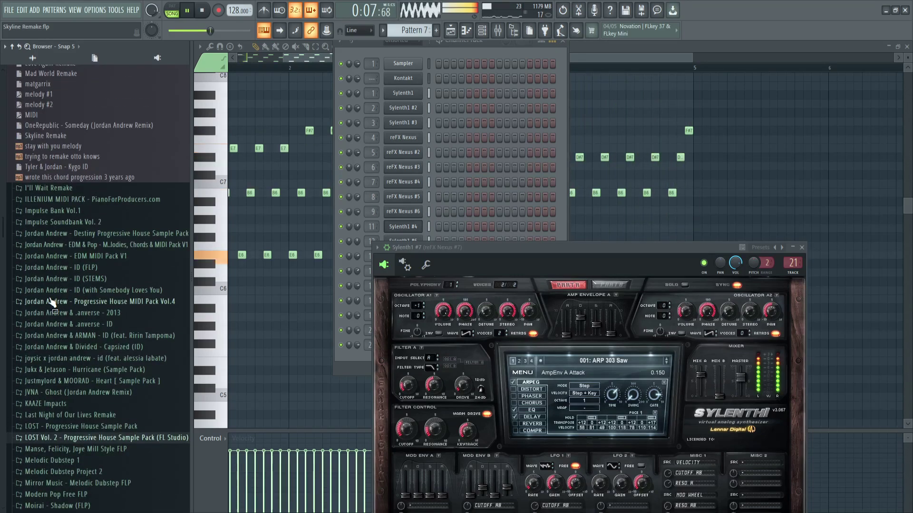
- Load the Sylenth1 - ARP - SweetState 01 preset from Impulse Soundbank Vol. 2 into Sylenth1 #7 and play the song
left_click(65, 222)
key("space")
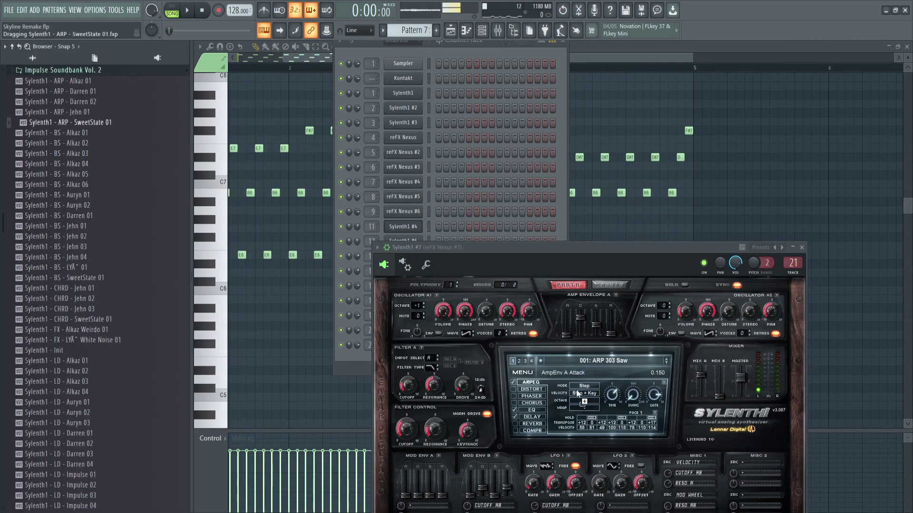
left_click_drag(578, 394, 578, 394)
key("space")
left_click_drag(461, 244, 677, 220)
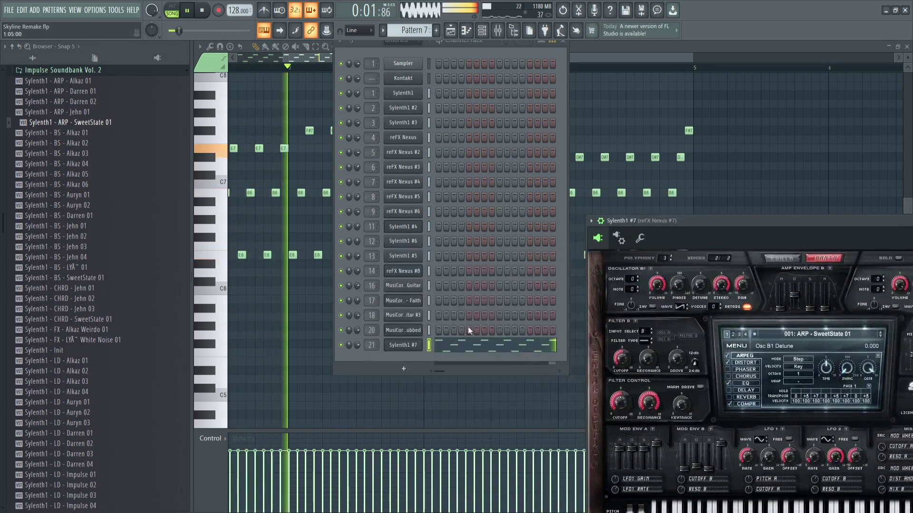
- Lower all of Pattern 7's Sylenth1 #7 arp notes by one octave
left_click(462, 346)
left_click(463, 346)
key("ctrl+a")
key("ctrl+Down")
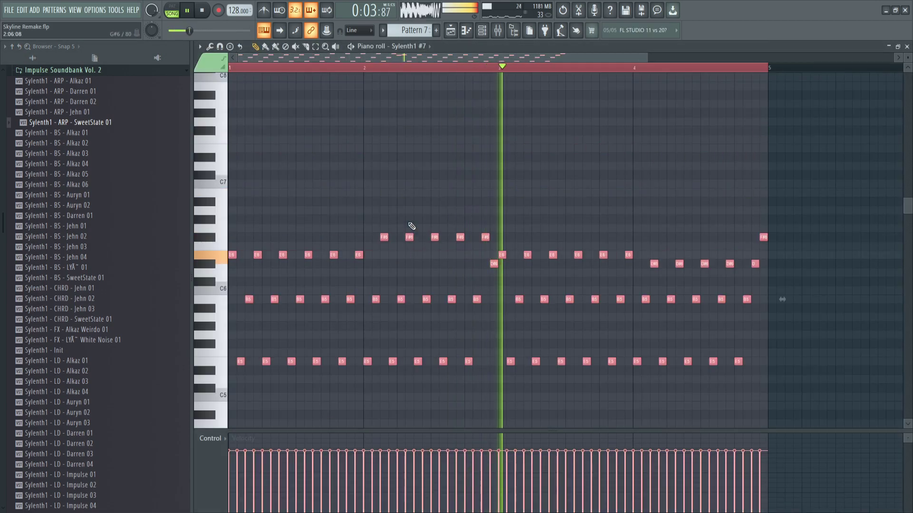
- Audition the ARP presets Jehn 01, Darren 02, Darren 01 and Alkaz 01 in Sylenth1 #7, and reload ARP - SweetState 01
key("F6")
key("l")
left_click(403, 345)
left_click_drag(93, 118, 879, 363)
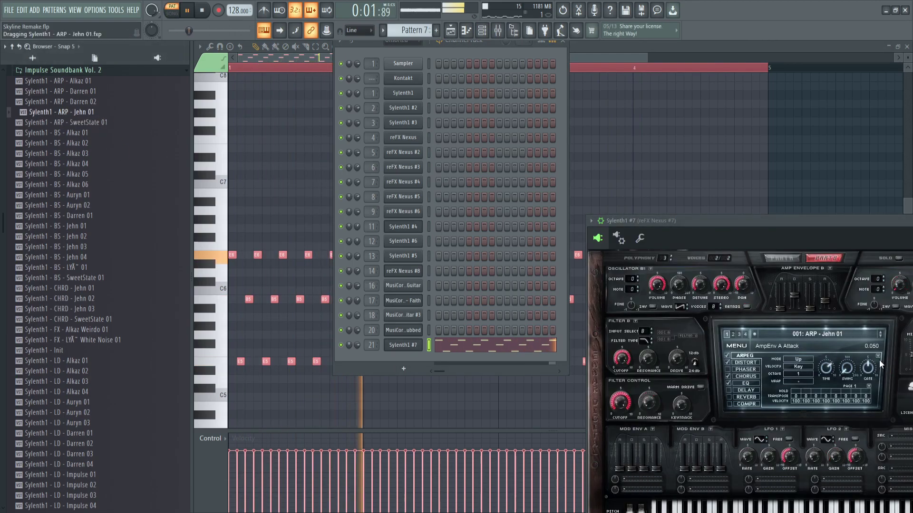
left_click_drag(777, 231, 626, 211)
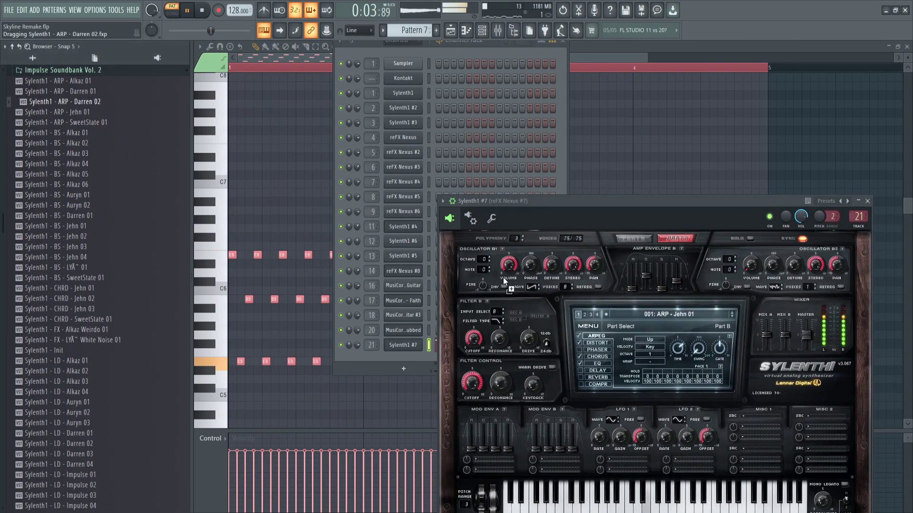
left_click_drag(442, 255, 449, 259)
left_click_drag(546, 330, 547, 332)
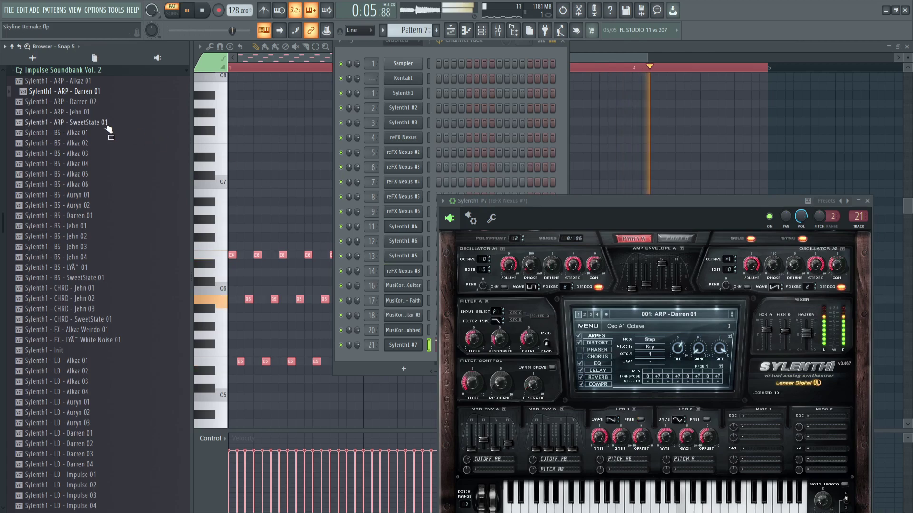
left_click_drag(62, 81, 609, 347)
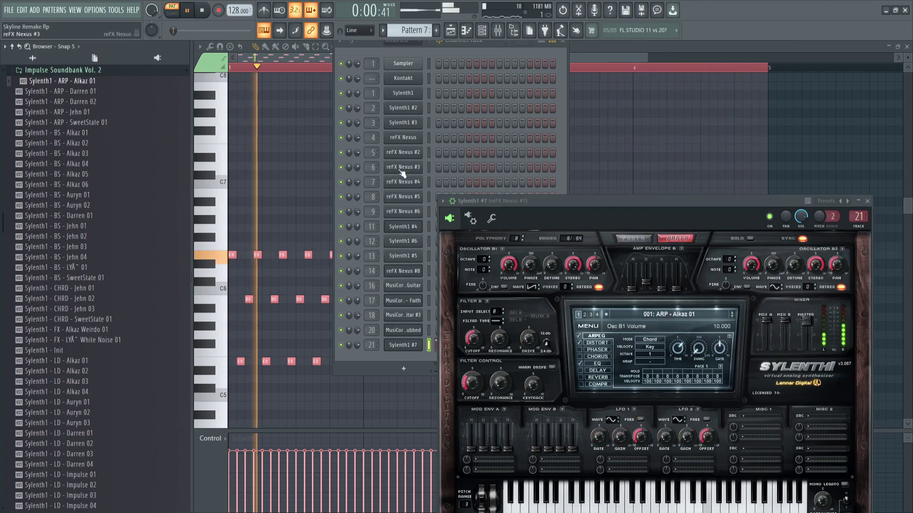
left_click_drag(78, 134, 78, 131)
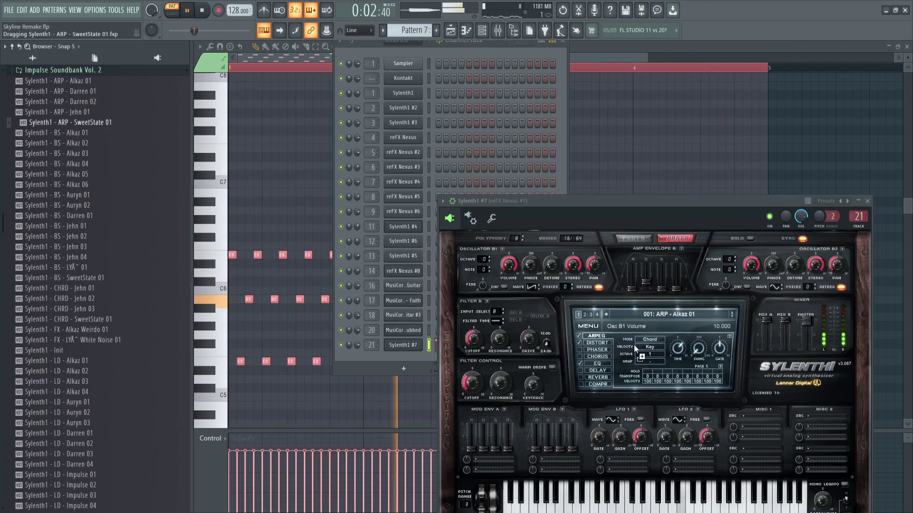
left_click_drag(635, 348, 635, 348)
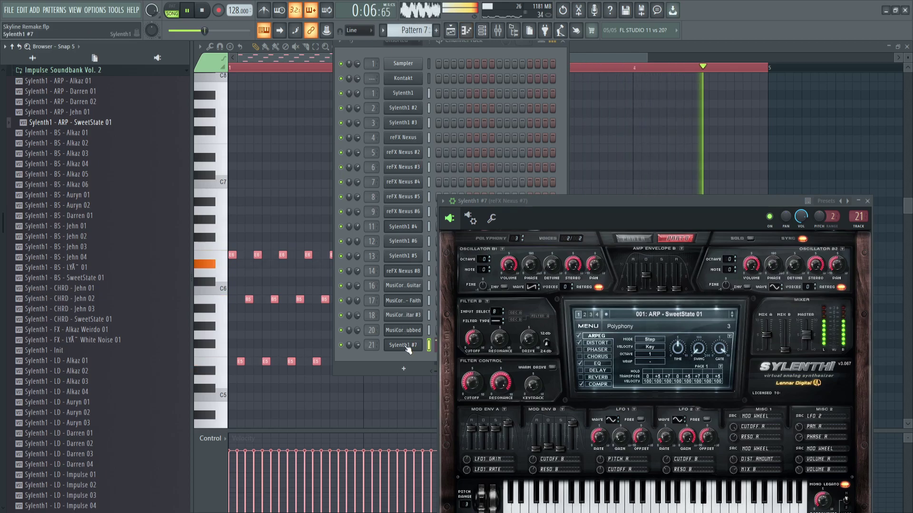
- Apply the arp effects chain with OTT, Fruity Reeverb 2, LoudMax, parametric EQs, Stereo Enhancer and Kickstart to mixer track 21
left_click(498, 30)
left_click(173, 10)
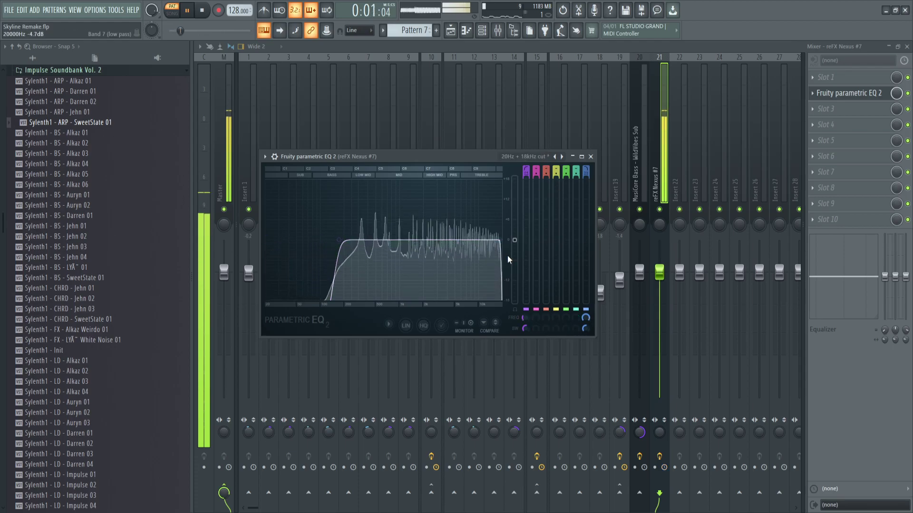
left_click(664, 123)
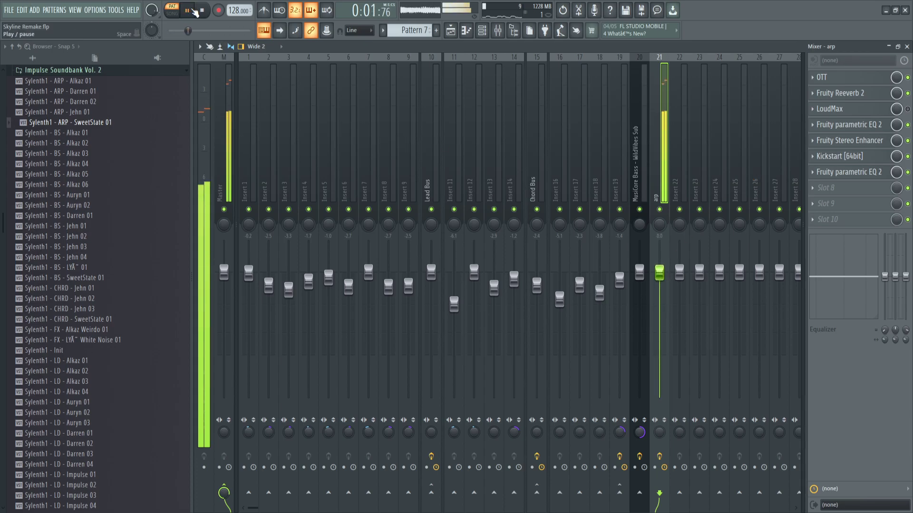
- Lower the arp mixer track's volume while the whole song plays and open its Fruity Reeverb 2
left_click(177, 13)
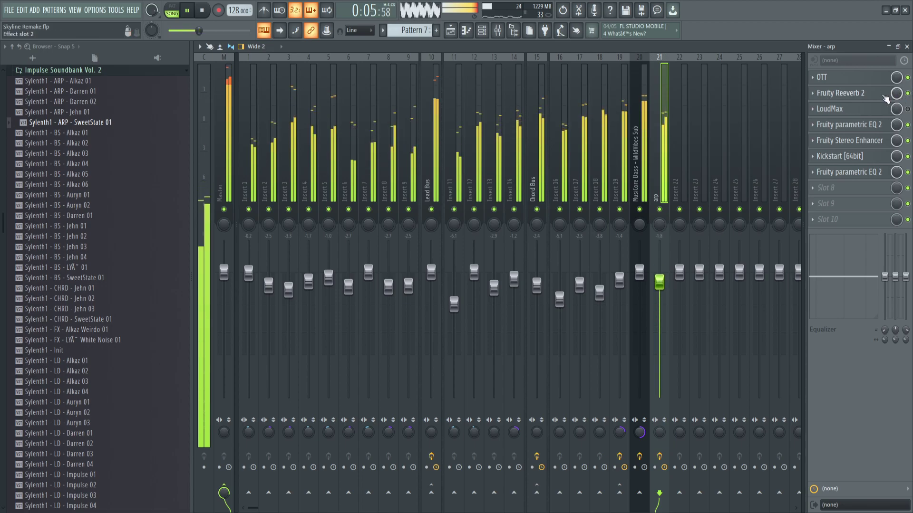
left_click(884, 94)
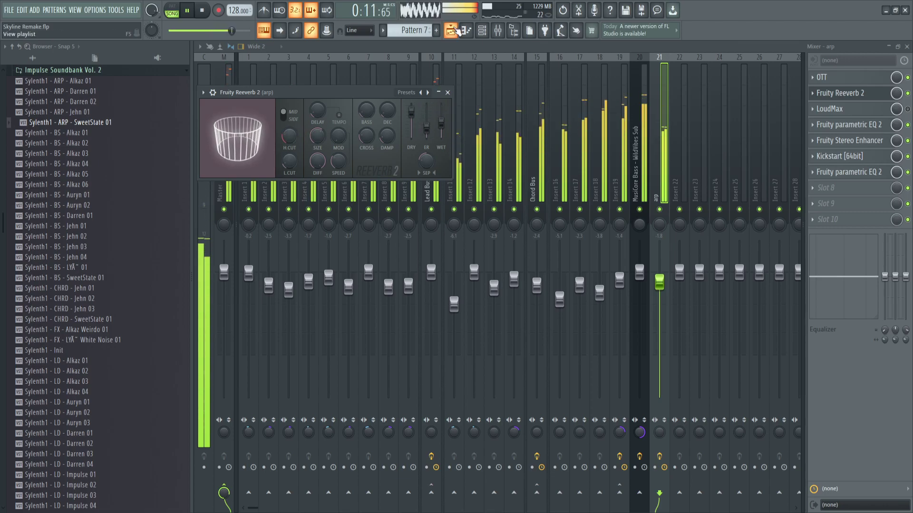
- Audition Sylenth1 lead presets on Pattern 7's arp, including LD - Impulse 03, and load LD - Impulse 04
left_click(456, 31)
key("l")
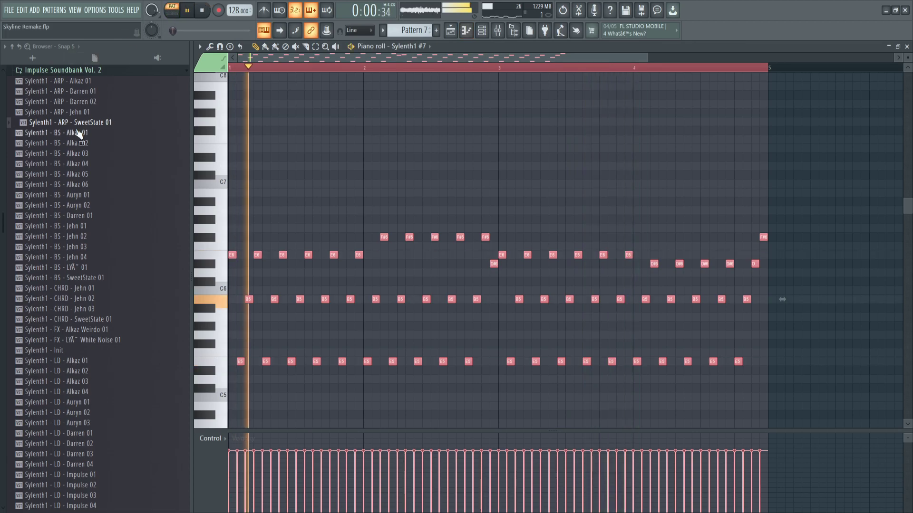
scroll(79, 133, "down", 2)
left_click(59, 329)
left_click(87, 371)
left_click(95, 433)
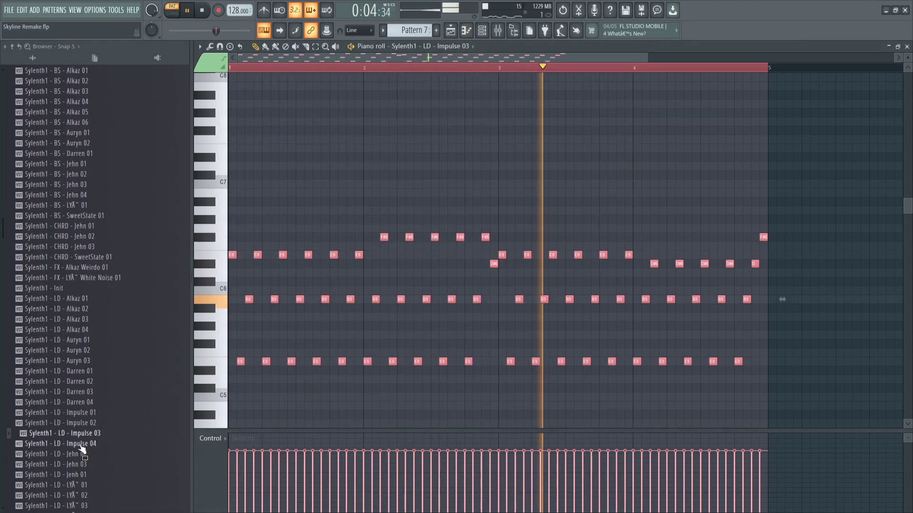
left_click(173, 13)
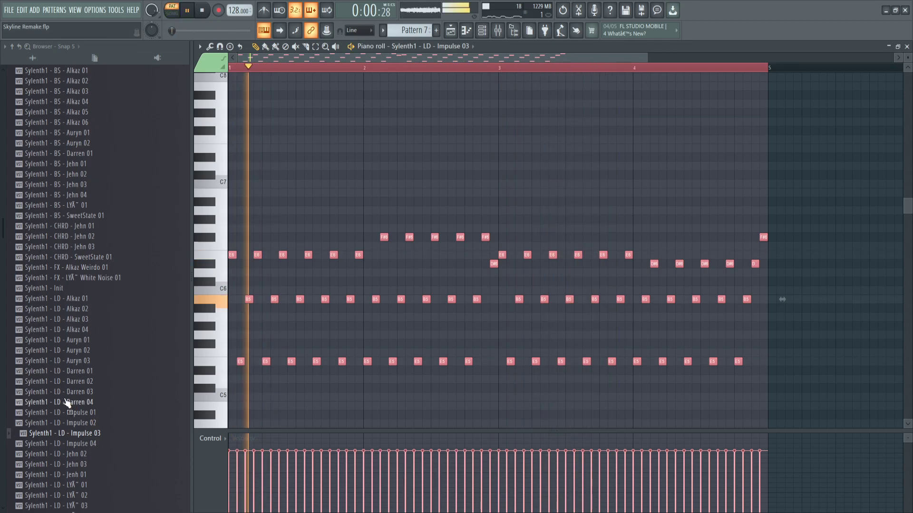
left_click(62, 444)
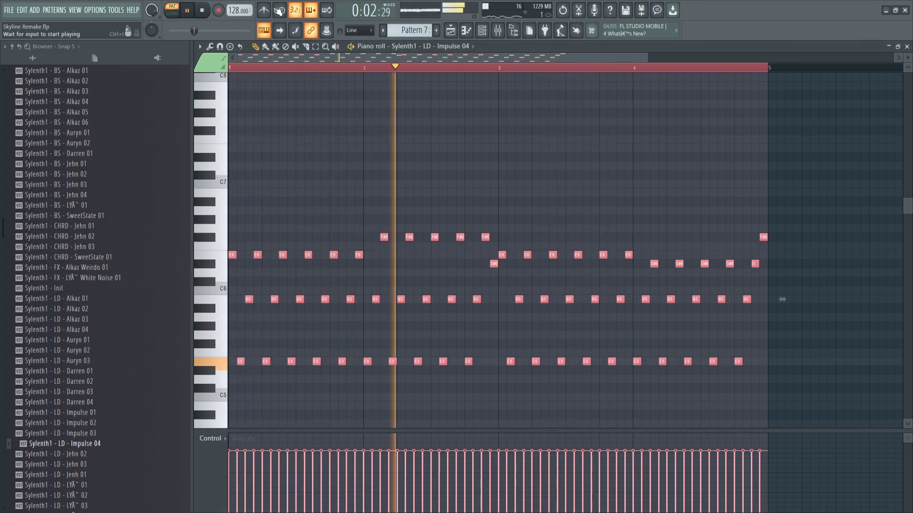
- Play the whole song to check how the arp's new preset sits in the playlist arrangement and mixer
left_click(172, 14)
left_click(498, 30)
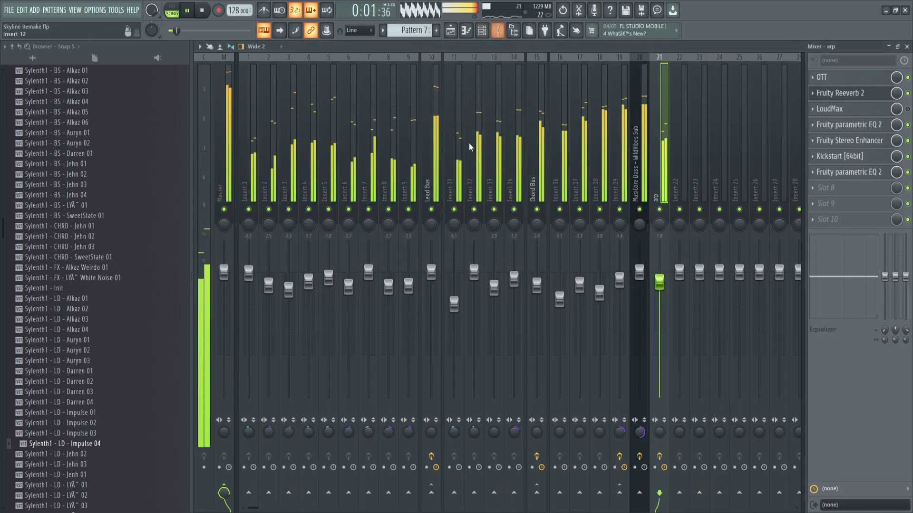
left_click(453, 32)
key("space")
right_click(416, 228)
key("space")
scroll(417, 228, "down", 3)
key("space")
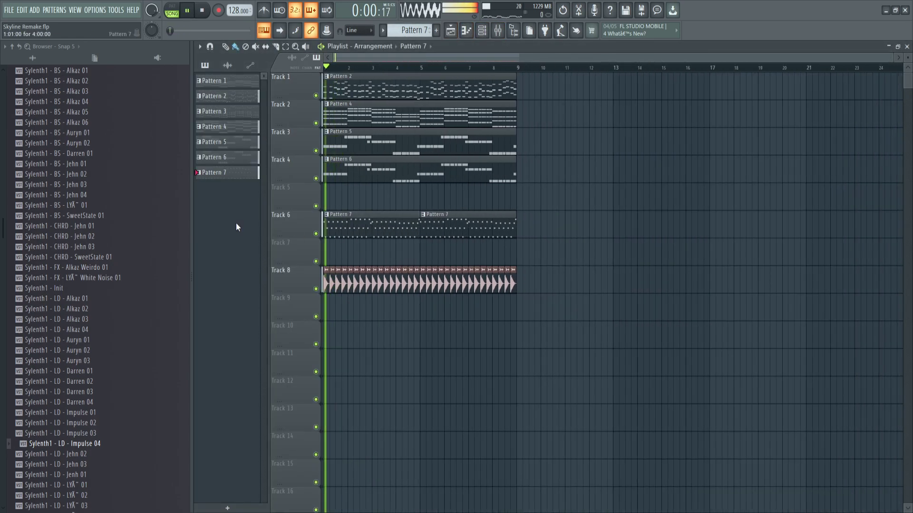
key("F9")
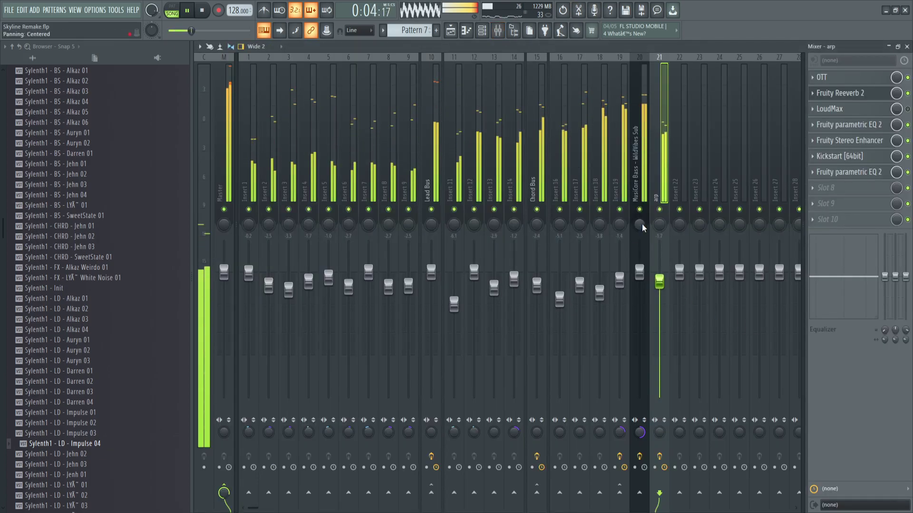
left_click(450, 31)
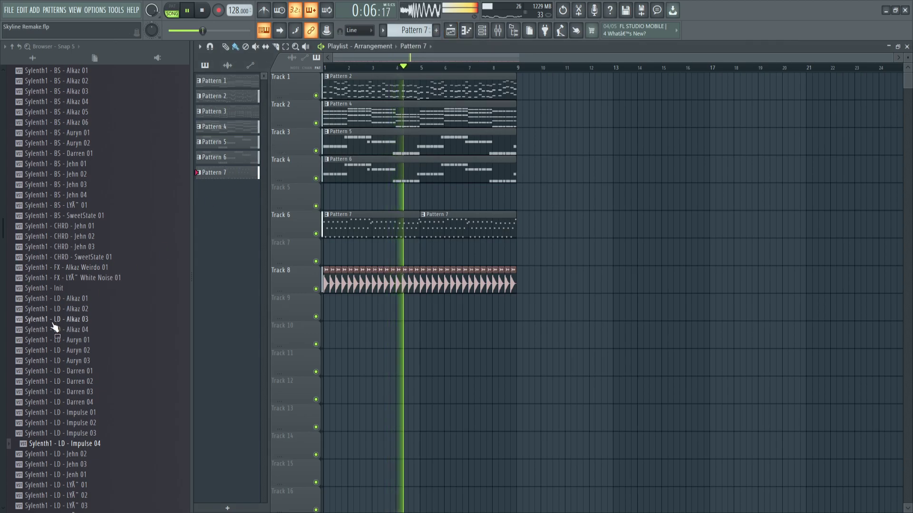
- Collapse the Impulse Soundbank Vol. 2 preset folder in the browser
scroll(50, 285, "up", 8)
left_click(45, 258)
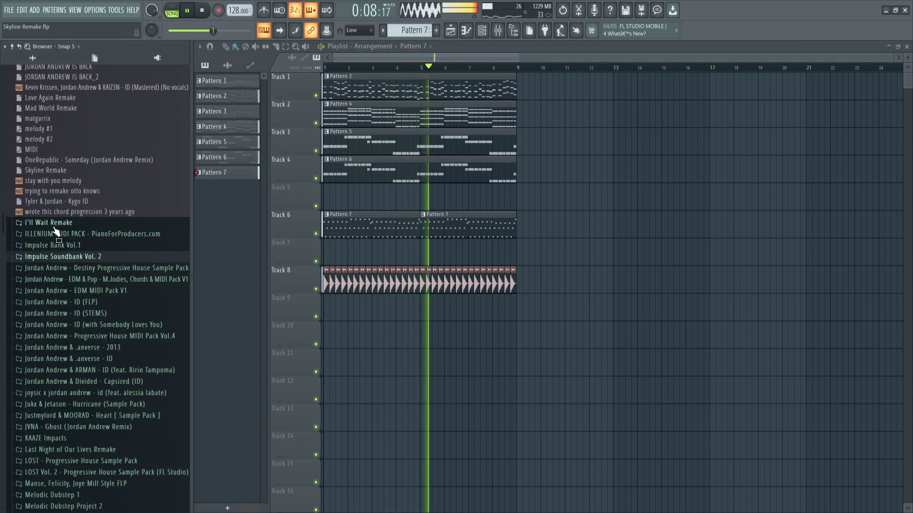
left_click(53, 227)
left_click(54, 228)
scroll(119, 452, "down", 2)
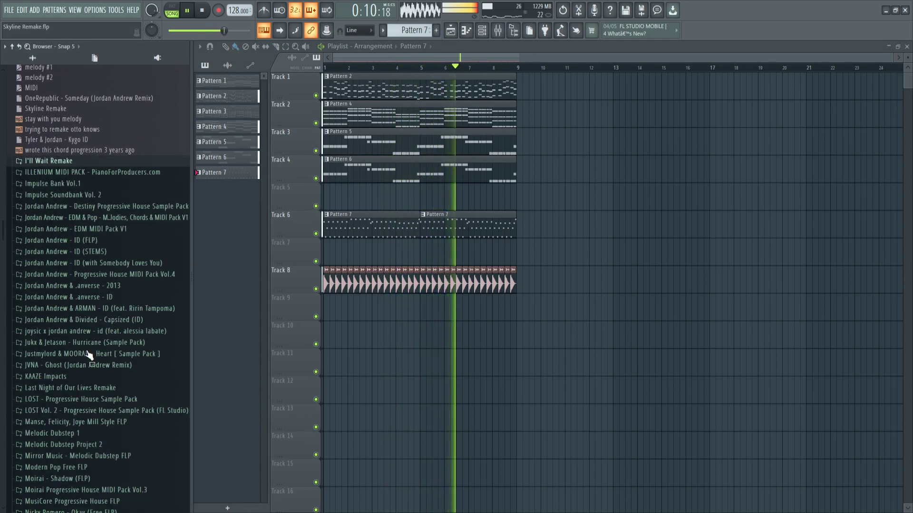
- Open the Drums > Cymbals > Rides samples of LOST Vol. 2 - Progressive House Sample Pack and stop playback
scroll(80, 366, "down", 4)
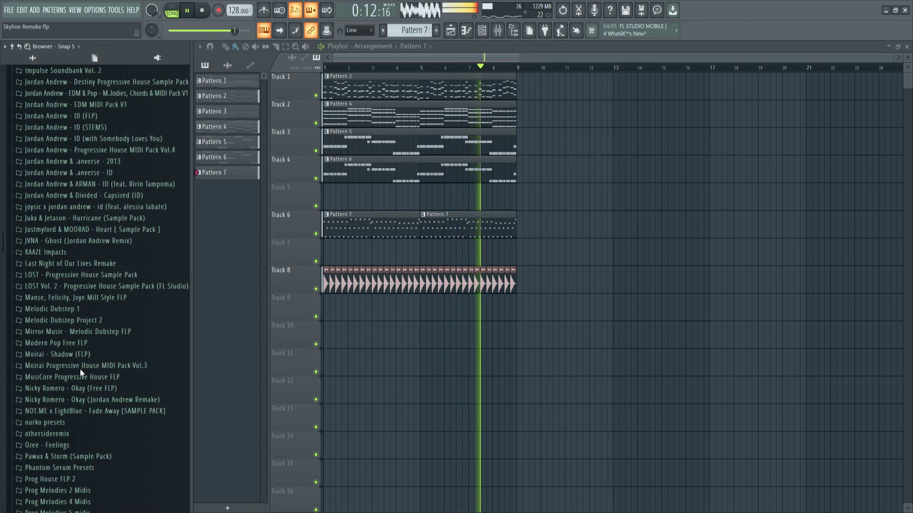
left_click(72, 285)
left_click(55, 343)
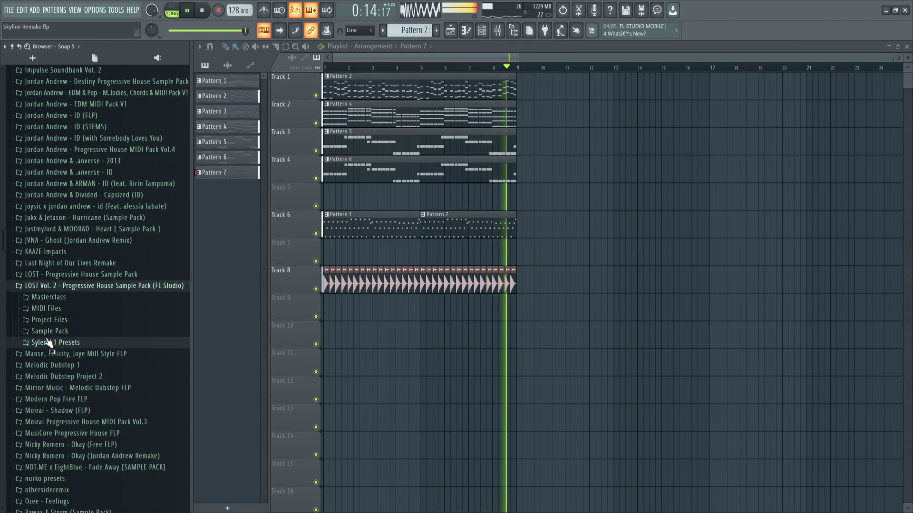
left_click(50, 331)
left_click(53, 232)
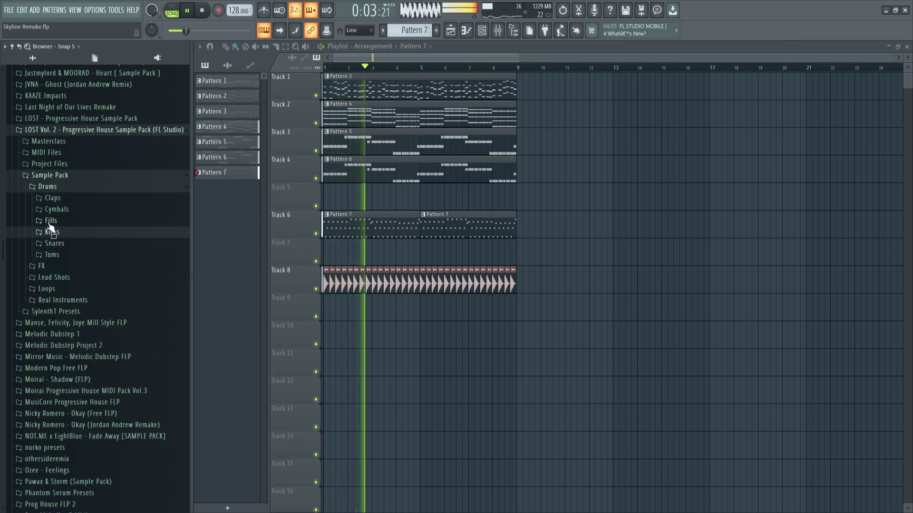
left_click(50, 210)
left_click(58, 244)
key("space")
- Place MusiCore - Lost Vol 2 Ride - 2 on Track 9 and repeat it on every beat up to bar 8
left_click(60, 266)
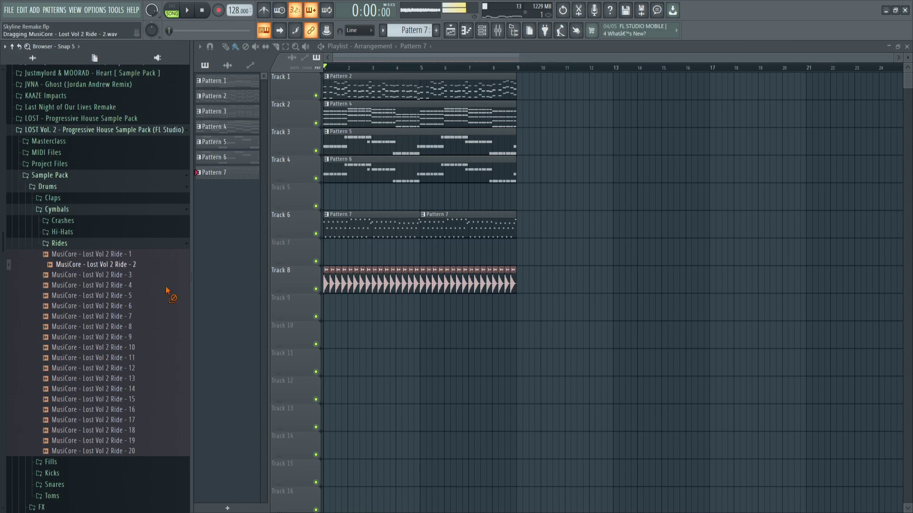
scroll(371, 316, "up", 4)
left_click_drag(383, 313, 228, 305)
key("space")
key("space")
mouse_move(353, 315)
left_mouse_down()
mouse_move(774, 336)
mouse_move(514, 336)
mouse_move(583, 310)
mouse_move(641, 308)
left_mouse_up()
scroll(774, 336, "down", 3)
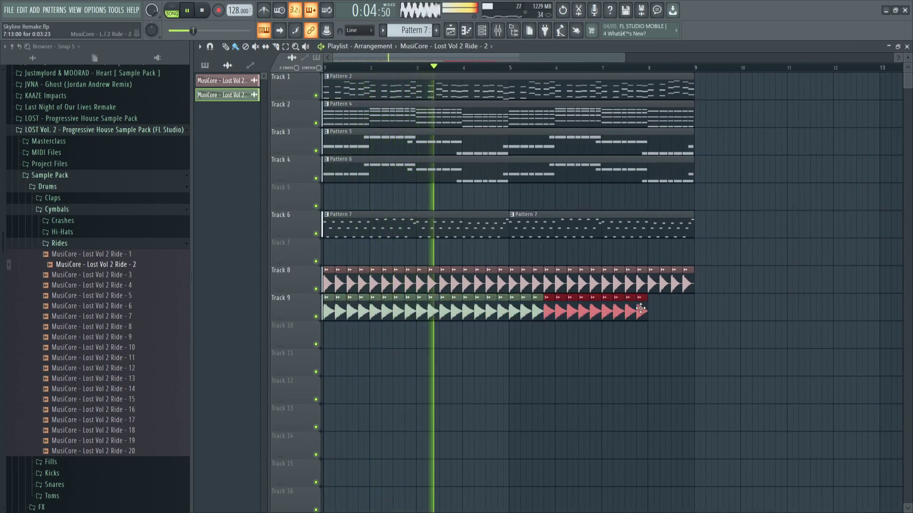
- Route the ride sample to mixer track 22 and lower that track's volume while the song plays
double_click(227, 95)
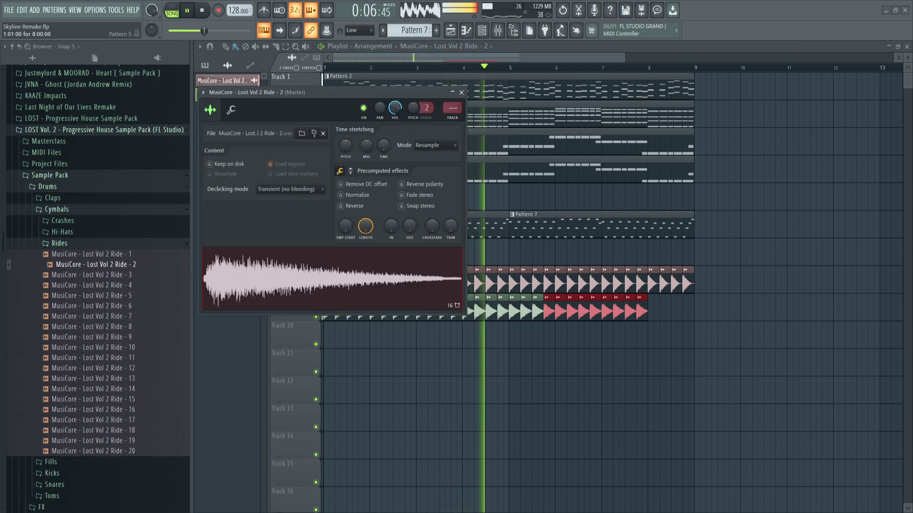
double_click(456, 124)
key("space")
key("space")
left_click_drag(679, 308, 679, 326)
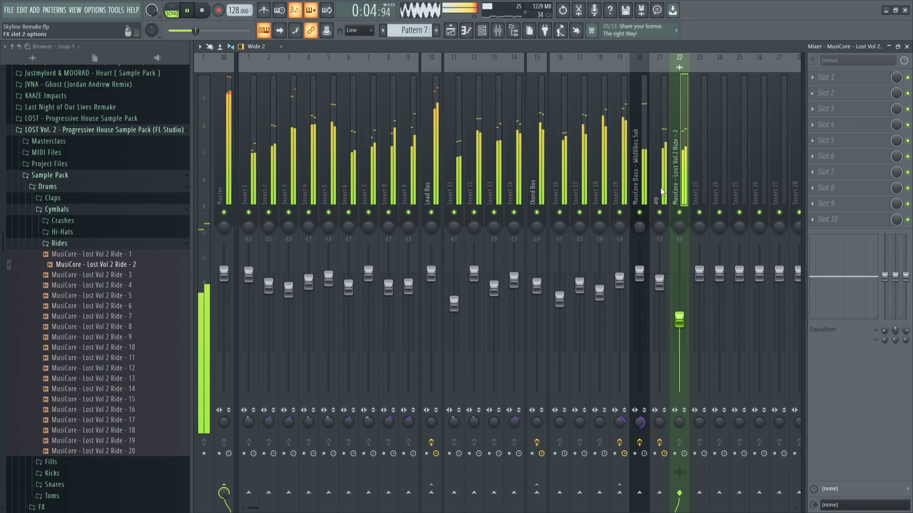
- Add Fruity parametric EQ 2 to the ride track with the 20Hz + 18kHz cut preset and raise its low-cut frequency
left_click(588, 308)
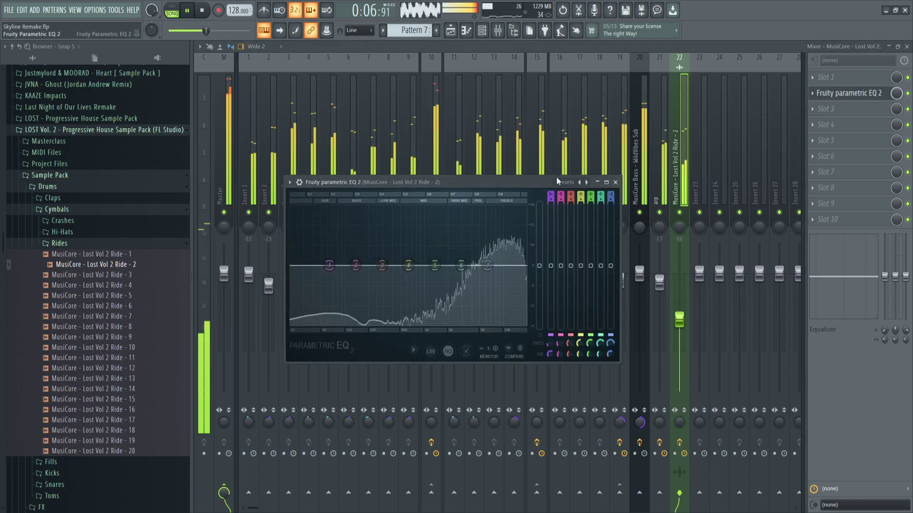
left_click(578, 217)
left_click_drag(303, 266, 398, 265)
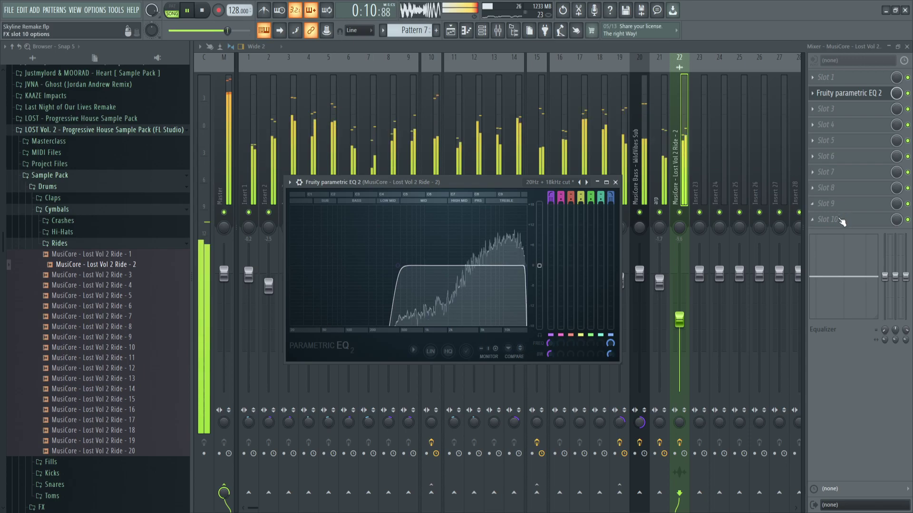
- Add Kickstart to slot 10 of the ride track and set its mix to 32%
left_click(813, 220)
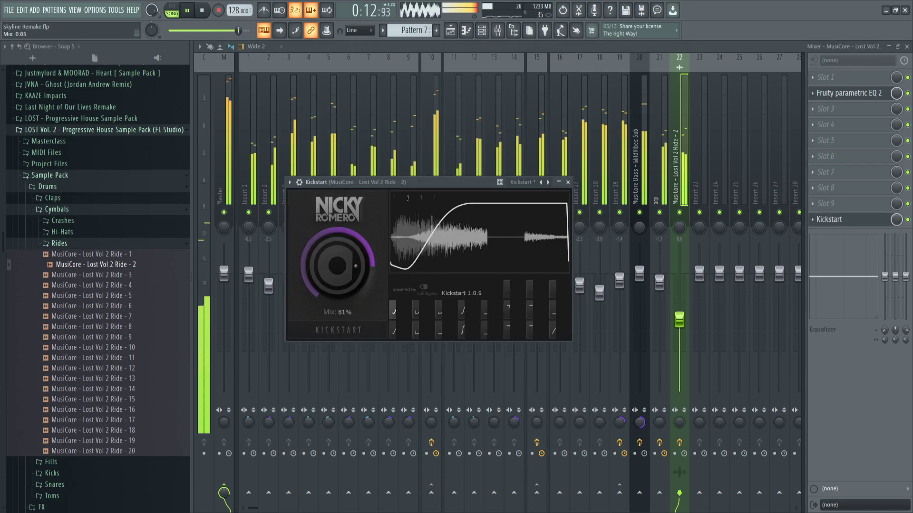
left_click_drag(317, 254, 317, 253)
key("space")
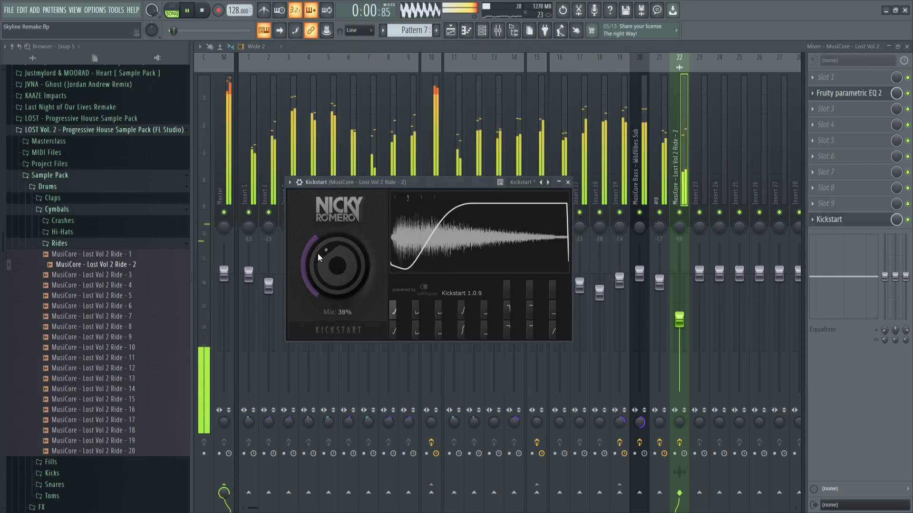
key("space")
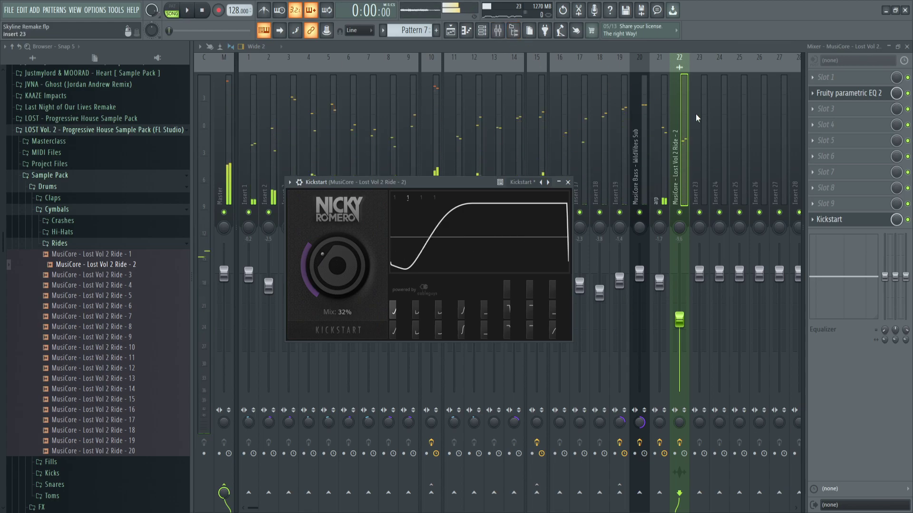
key("Escape")
- Lower the ride mixer track's volume to about -12.7 dB during playback and return to the playlist
key("space")
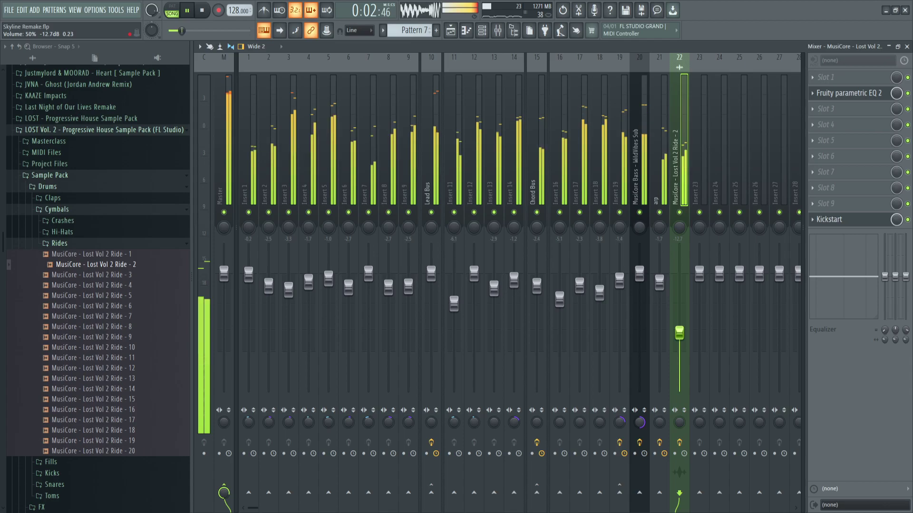
left_click(450, 31)
key("space")
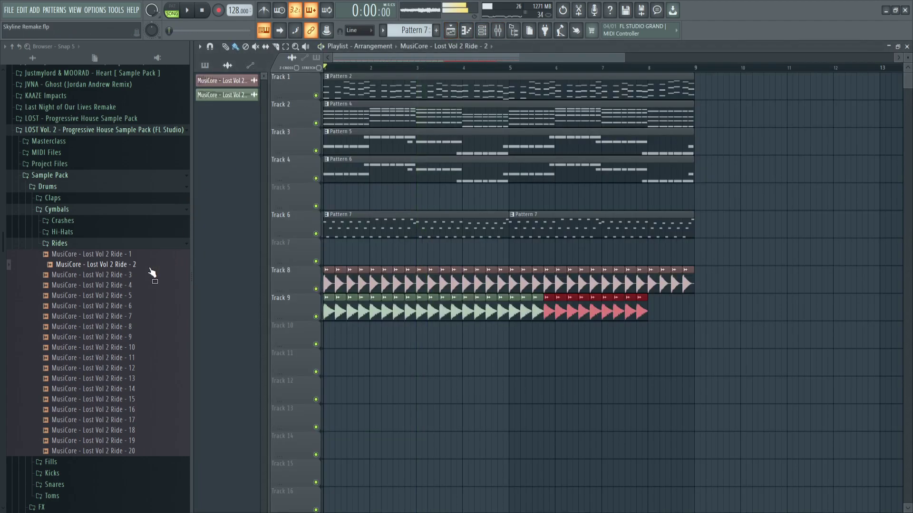
- Try the Ride - 7, Ride - 8 and Ride - 9 samples in the Track 9 clips against the song
left_click_drag(313, 281, 406, 310)
key("space")
key("space")
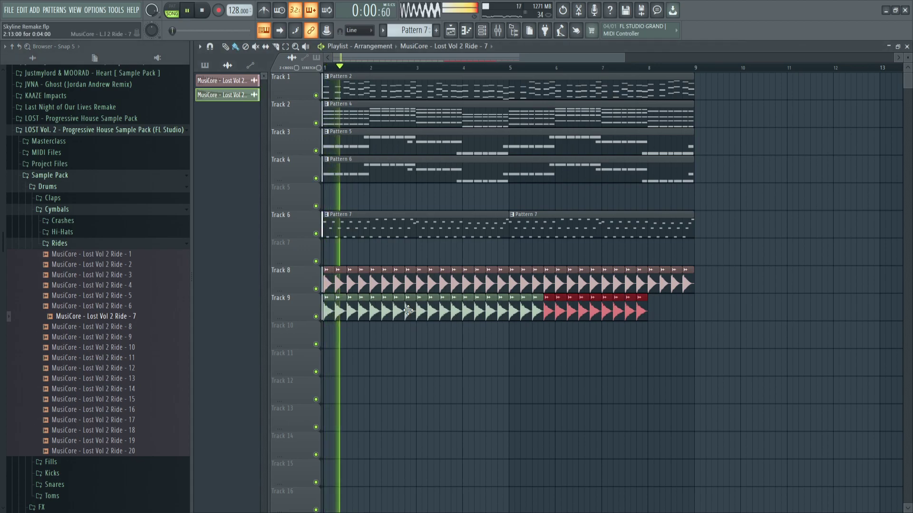
key("space")
left_click_drag(130, 328, 415, 314)
key("space")
left_click_drag(125, 337, 398, 312)
key("space")
key("space")
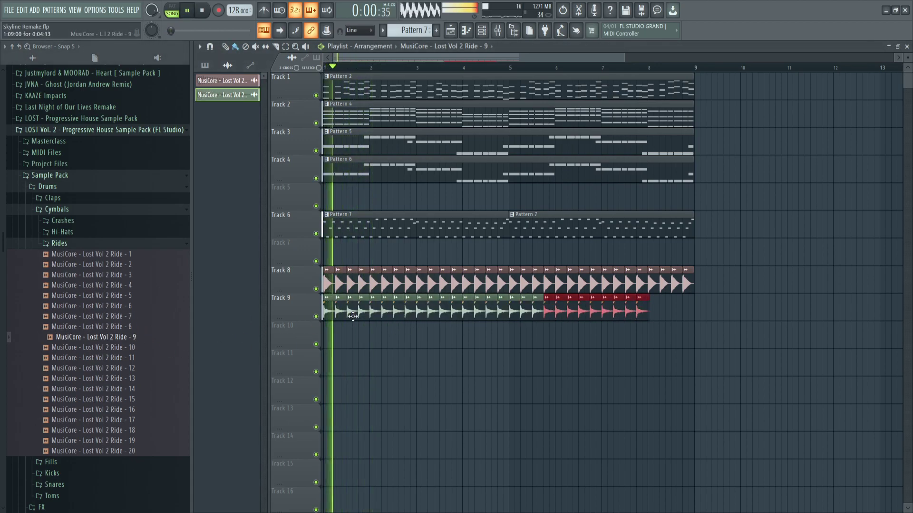
- Try the Ride - 12 and Ride - 15 samples in the Track 9 clips against the song
left_click_drag(149, 369, 419, 312)
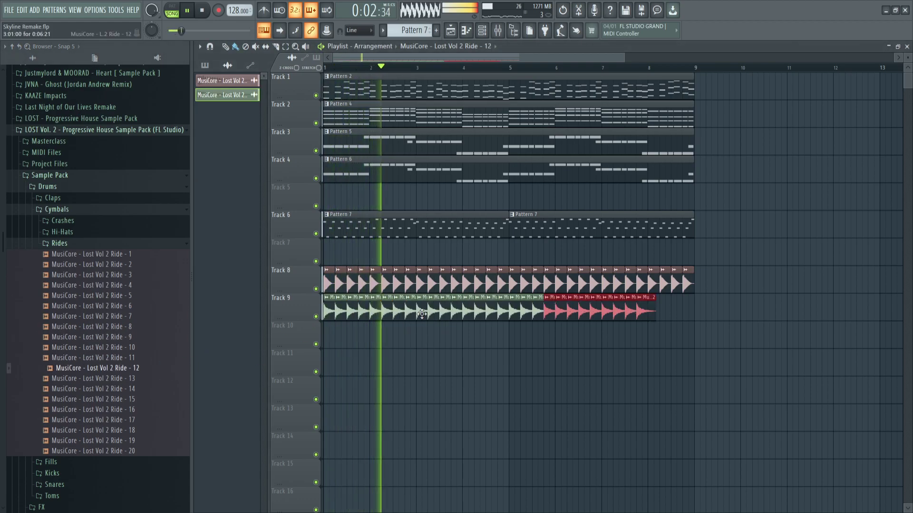
left_click(499, 30)
left_click(499, 30)
key("space")
left_click_drag(109, 400, 264, 365)
key("space")
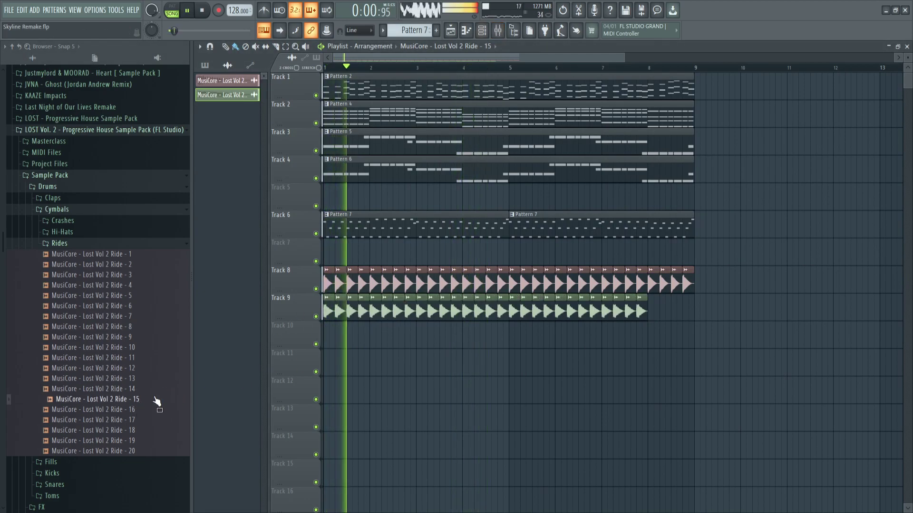
- Replace the Track 9 clips' sample with MusiCore - Lost Vol 2 Ride - 16 and raise the ride mixer track's volume
left_click_drag(382, 313, 382, 314)
key("space")
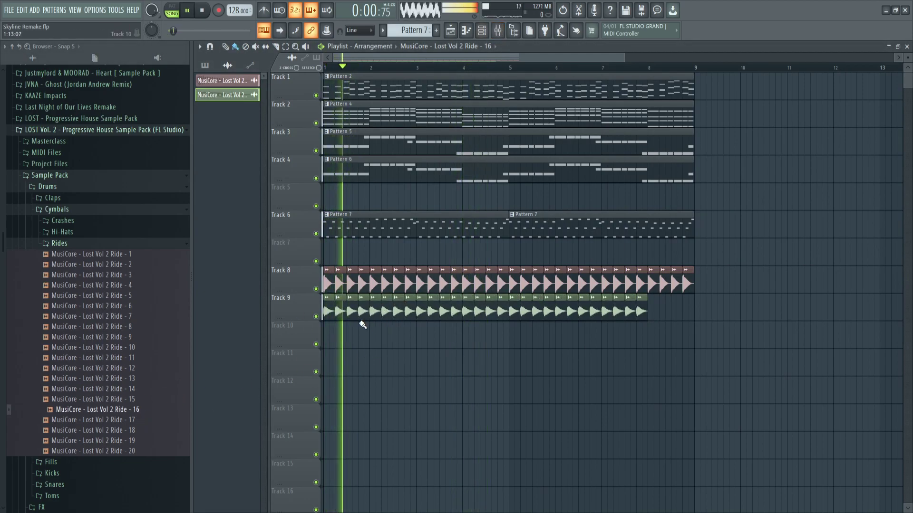
double_click(362, 312)
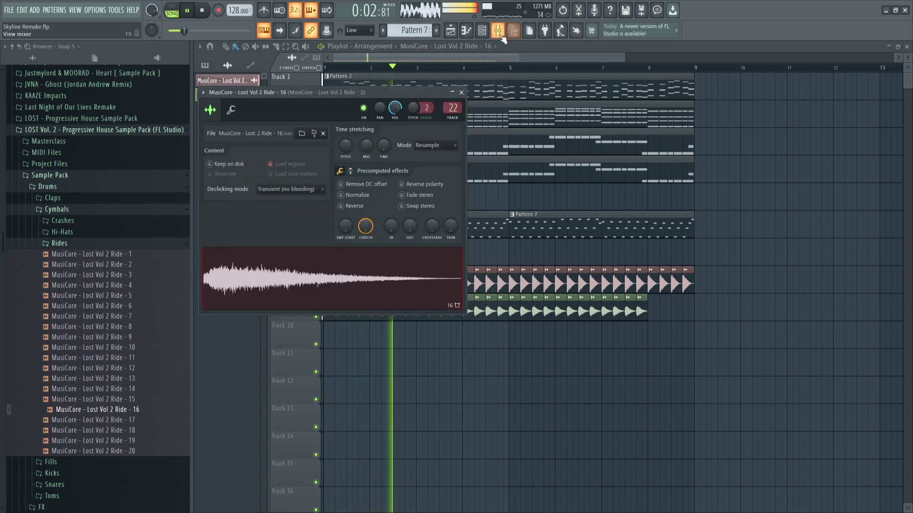
key("F9")
left_click_drag(679, 309, 679, 317)
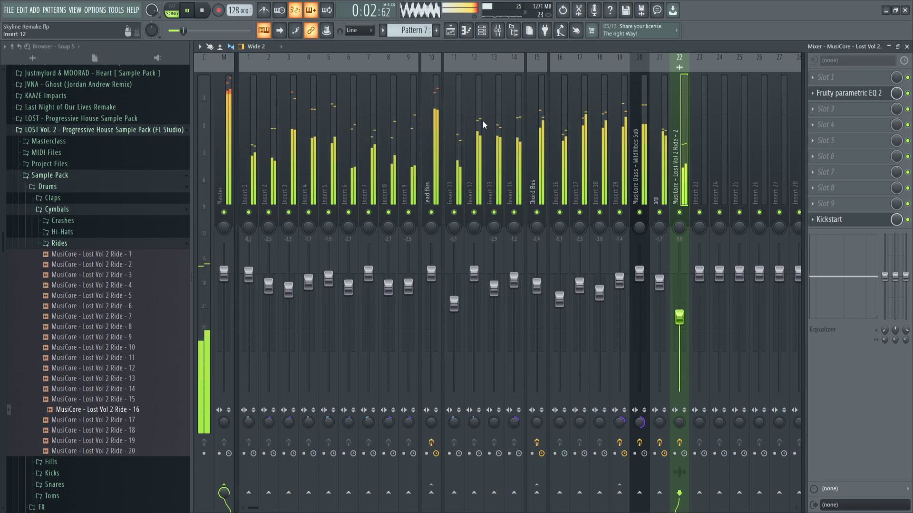
left_click(452, 30)
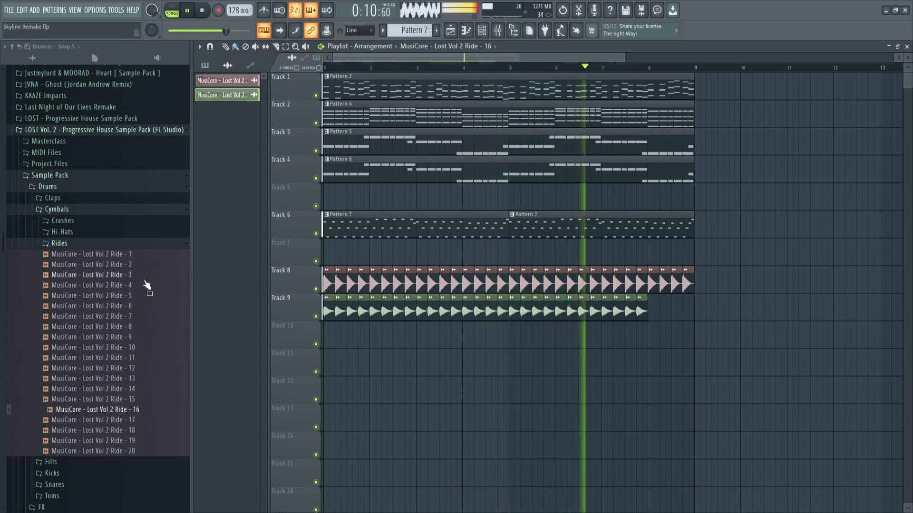
- Collapse the Cymbals folder, stop playback and open the Regular Claps samples in the Claps folder
left_click(60, 209)
left_click(60, 199)
key("space")
left_click(69, 221)
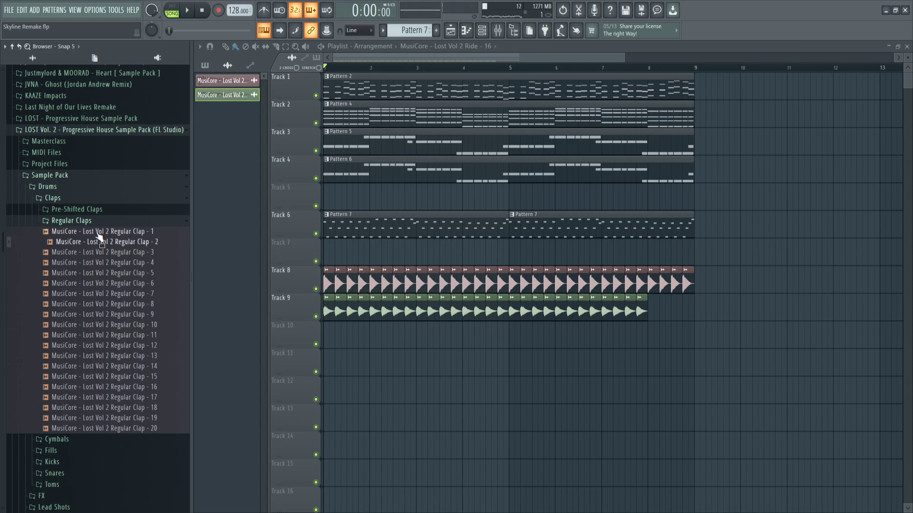
- Place MusiCore - Lost Vol 2 Regular Clap - 1 on Track 10 and repeat it on the beats up to bar 8
left_click_drag(100, 231, 426, 309)
mouse_move(347, 349)
left_mouse_down()
mouse_move(350, 339)
mouse_move(723, 377)
left_mouse_up()
scroll(350, 340, "up", 3, "ctrl")
key("space")
scroll(525, 375, "down", 5, "ctrl")
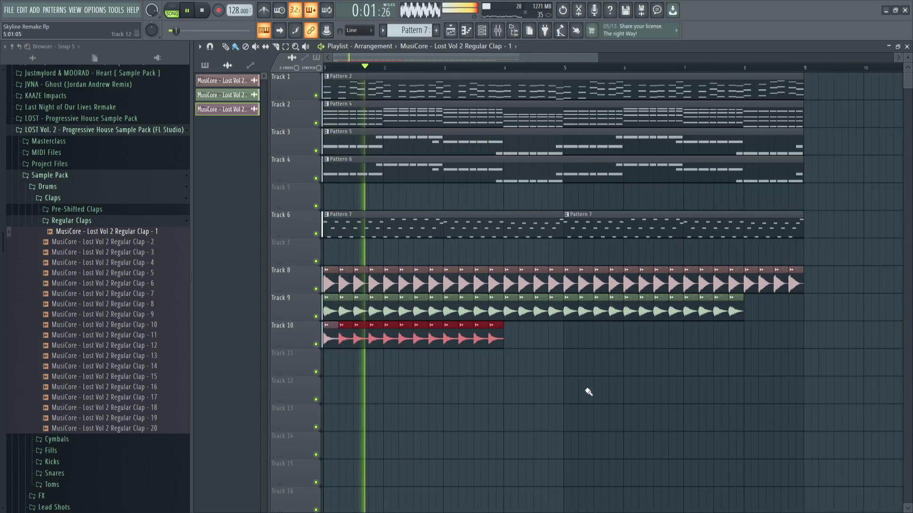
scroll(473, 332, "up", 2)
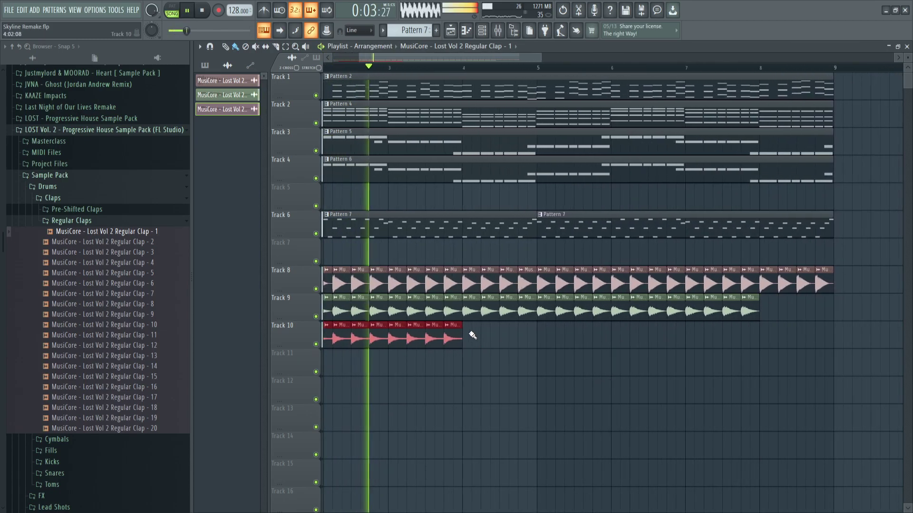
left_click_drag(468, 334, 748, 356)
key("space")
- Try the Regular Clap - 13 and Regular Clap - 10 samples in the Track 10 clips against the song
mouse_move(105, 355)
left_mouse_down()
mouse_move(451, 379)
mouse_move(452, 330)
left_mouse_up()
key("space")
left_click_drag(127, 323, 438, 335)
key("space")
- Load Regular Clap - 7 into the Track 10 clips, adjust its fade-out, and route it to a free mixer track with a lowered fader
left_click_drag(105, 294, 389, 343)
key("space")
double_click(389, 342)
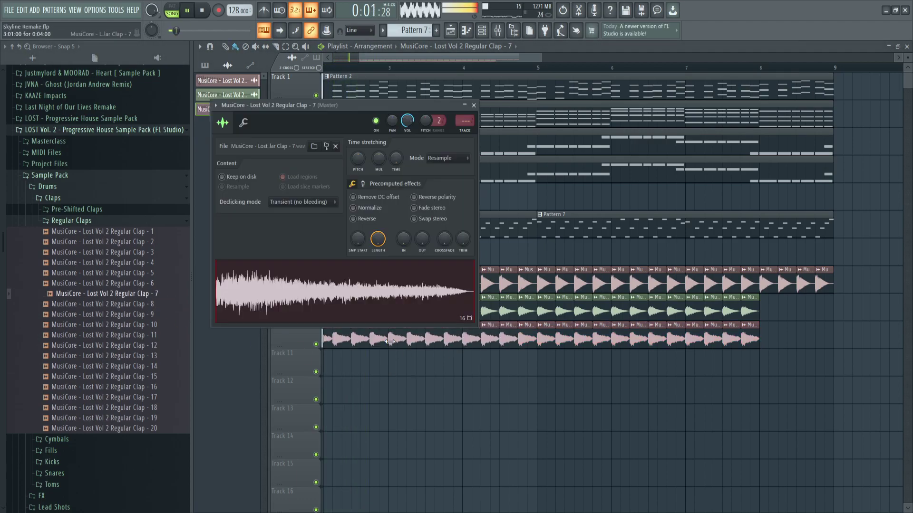
left_click_drag(442, 267, 442, 266)
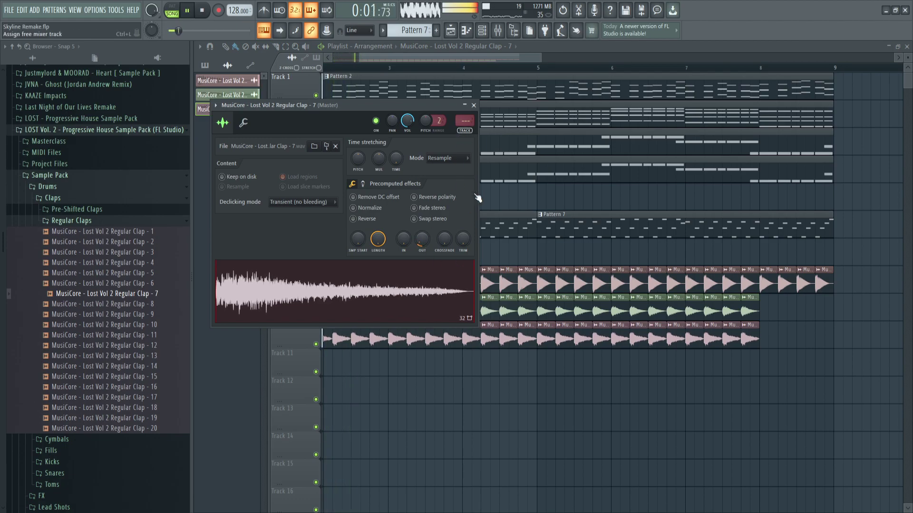
key("ctrl+l")
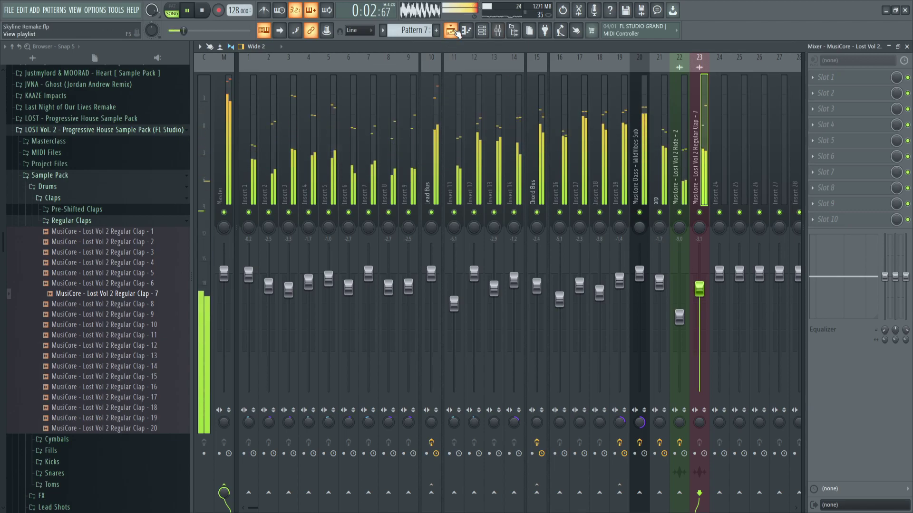
left_click(454, 32)
- Try Regular Clap - 6, then replace the Track 10 clips' sample with Regular Clap - 5 and play it with the song
key("space")
left_click_drag(176, 283, 349, 333)
key("space")
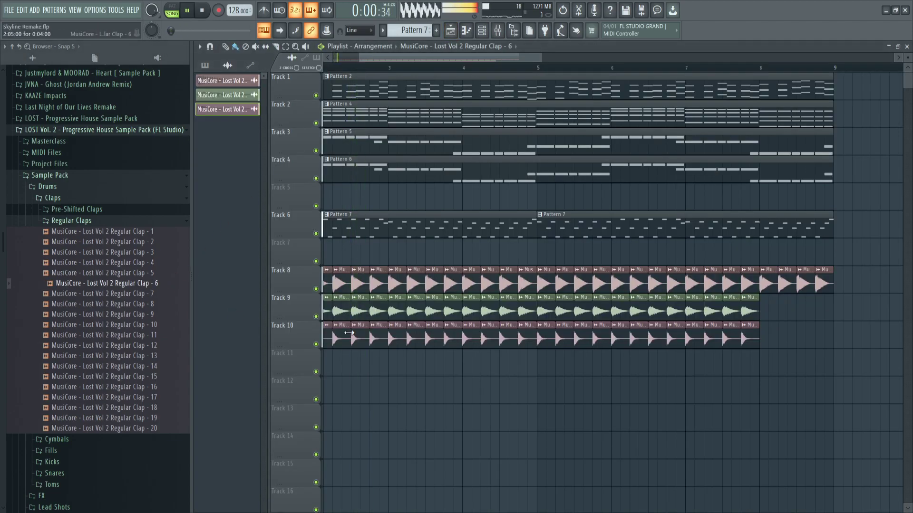
left_click_drag(126, 277, 513, 341)
key("space")
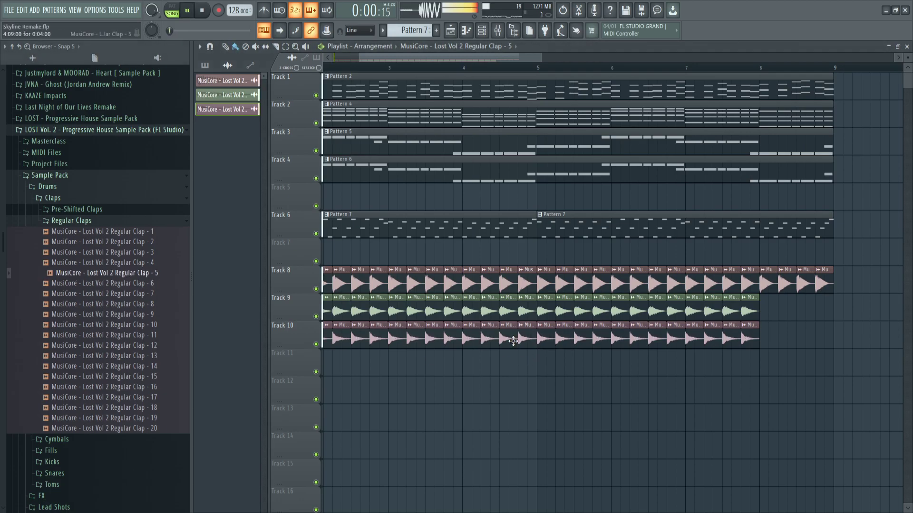
left_click(500, 33)
left_click(454, 33)
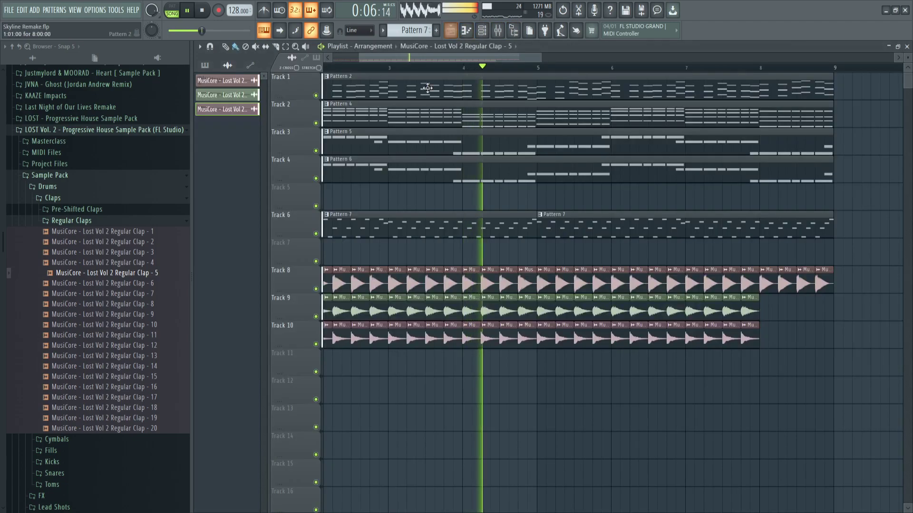
- Mute playlist Tracks 1, 2, 3, 4 and 6 so only the drum tracks play
left_click(316, 178)
left_click(316, 151)
left_click(316, 123)
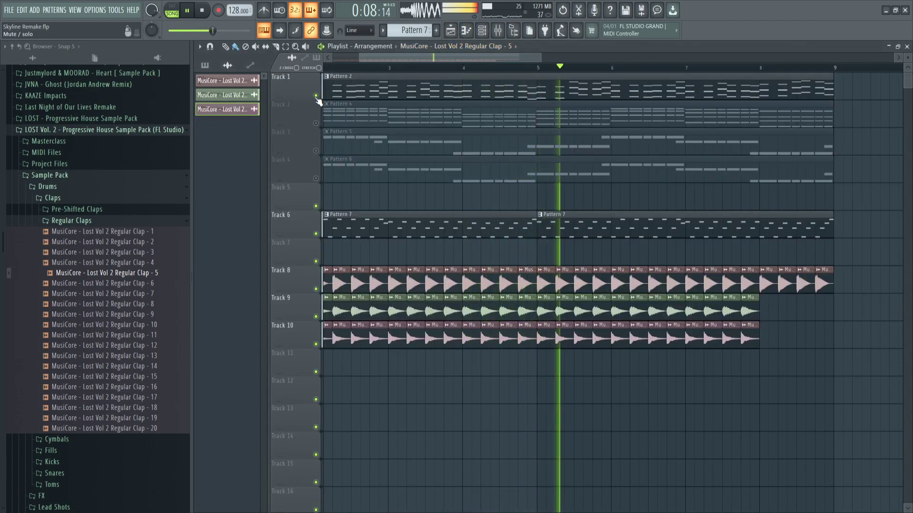
left_click(315, 96)
key("space")
left_click(315, 233)
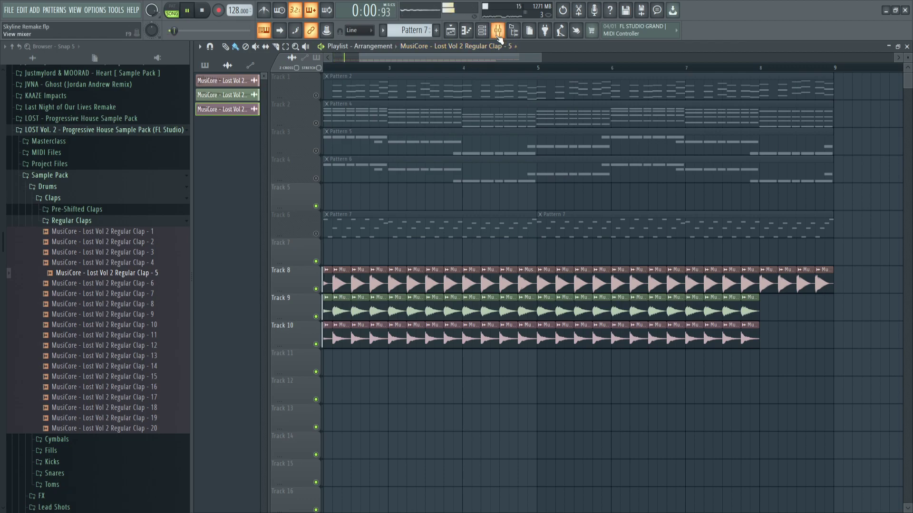
- Lower the clap mixer track's volume and add Fruity Parametric EQ 2 with a cut preset, raising its low-cut frequency
left_click(498, 33)
left_click_drag(700, 290, 699, 297)
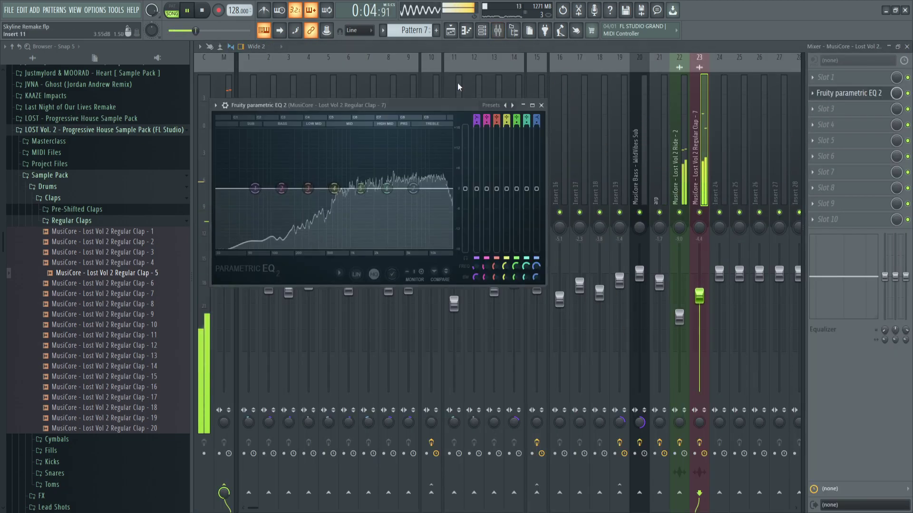
left_click(512, 106)
left_click_drag(222, 189, 324, 189)
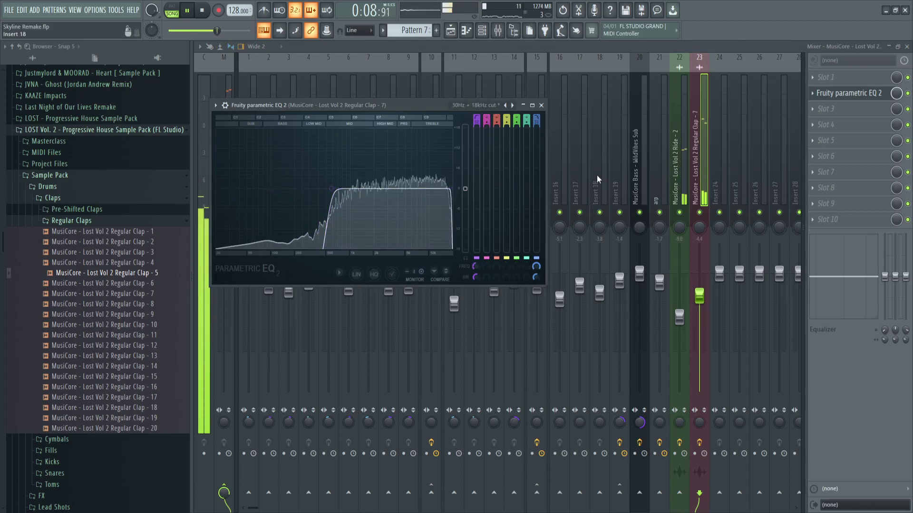
- Add Kickstart to the clap mixer track at about 35% mix and unmute the muted playlist tracks
left_click(812, 109)
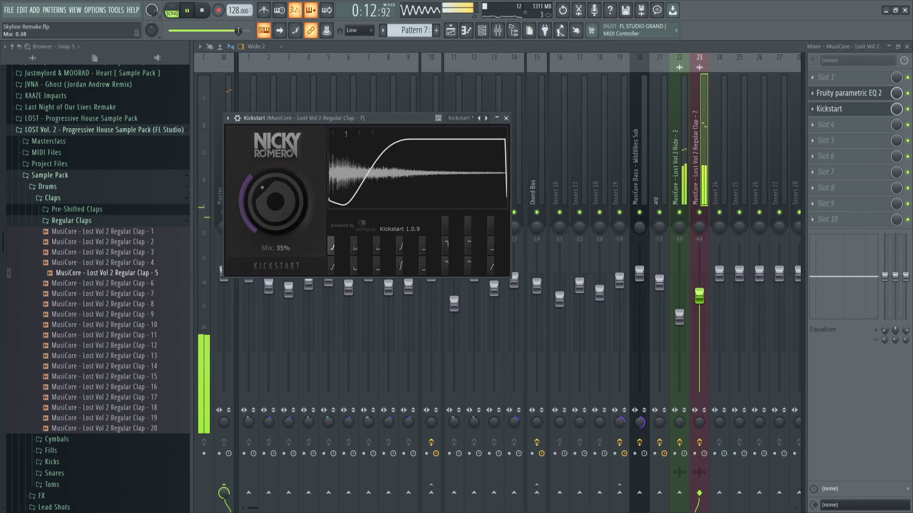
left_click(451, 34)
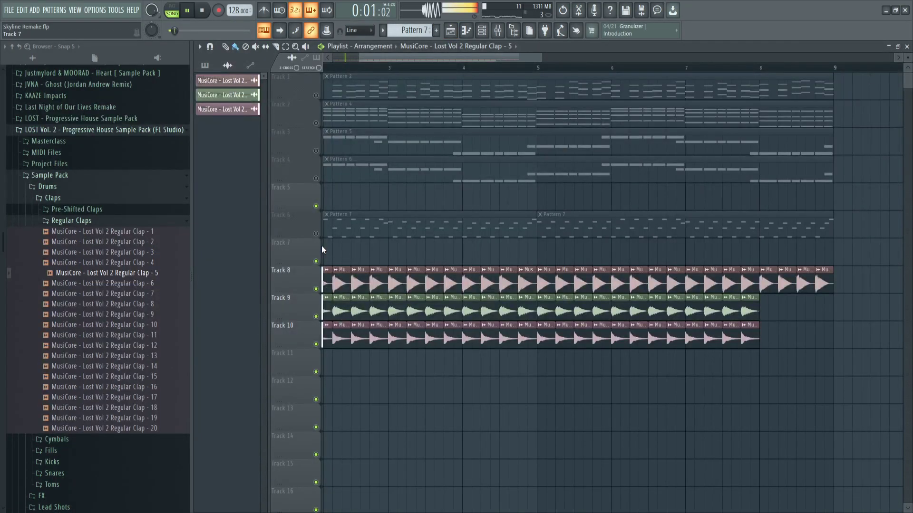
left_click(316, 234)
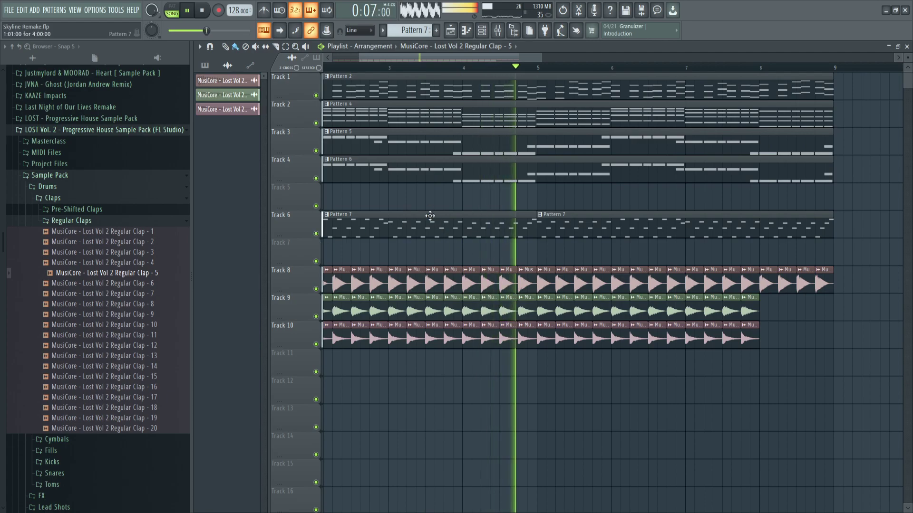
scroll(477, 312, "down", 5)
- Add Invisible Limiter to slot 9 of the Master mixer track and enable its Hard Limit
left_click(497, 30)
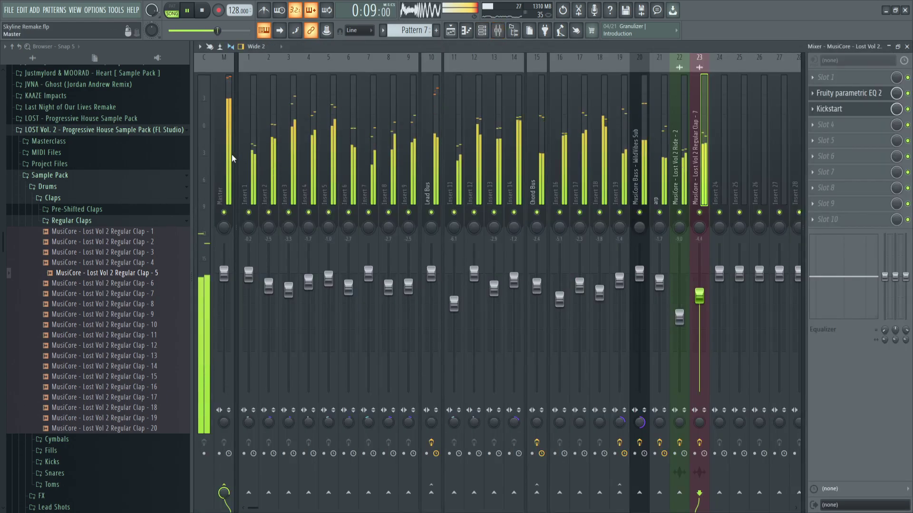
key("space")
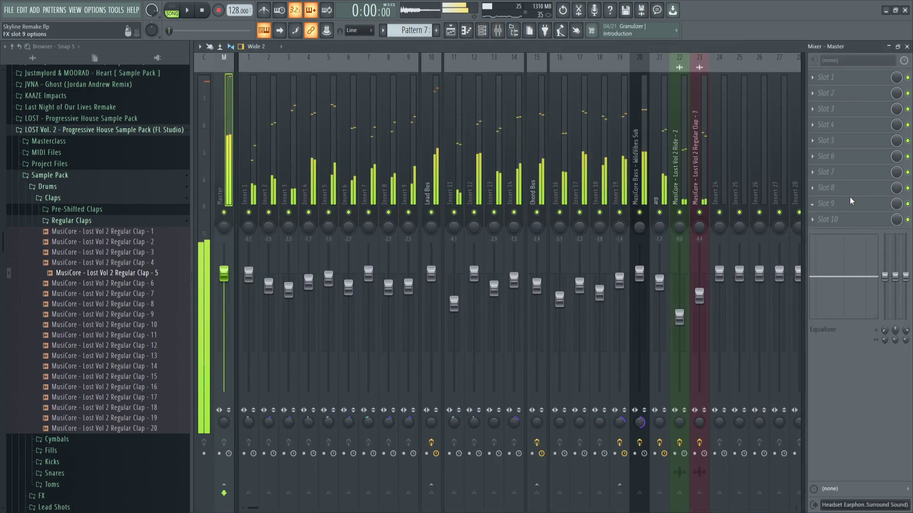
left_click(543, 81)
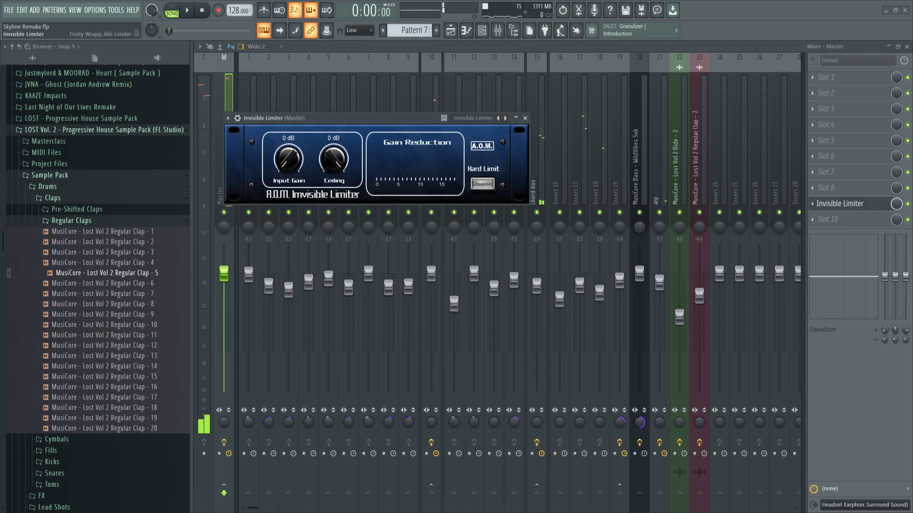
key("space")
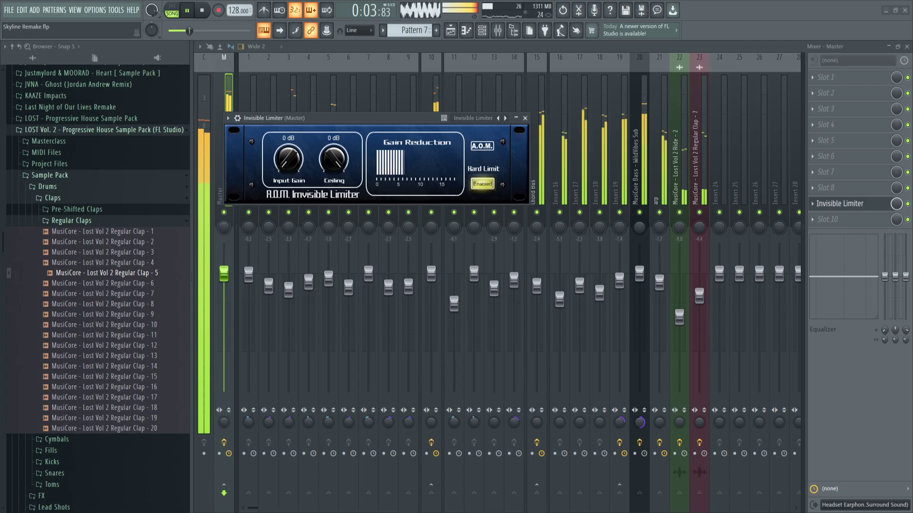
- Add OTT to slot 8 of the Master mixer track with Depth at 14 %, and bypass it to compare the mix
key("Escape")
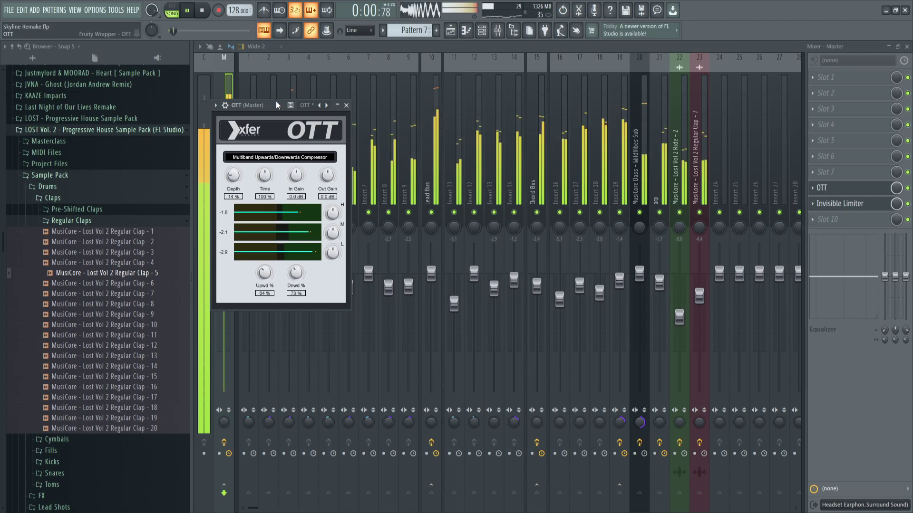
left_click(907, 189)
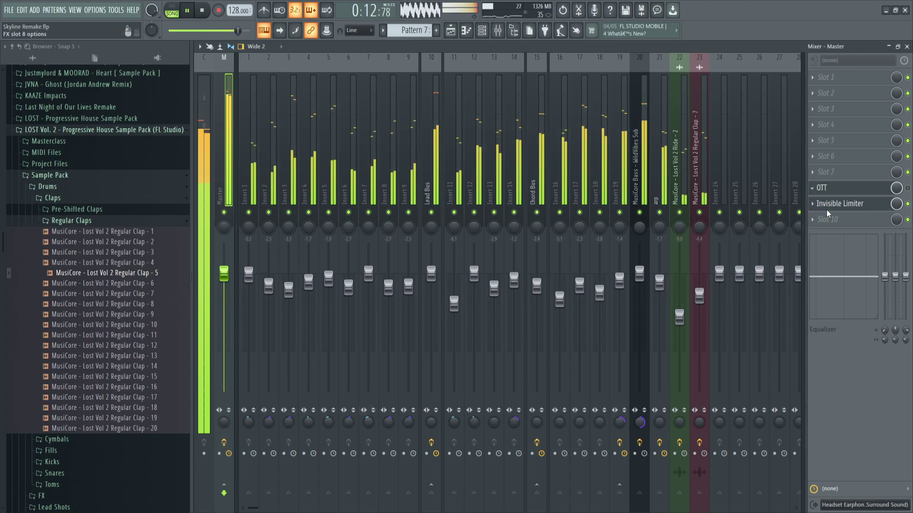
left_click(459, 28)
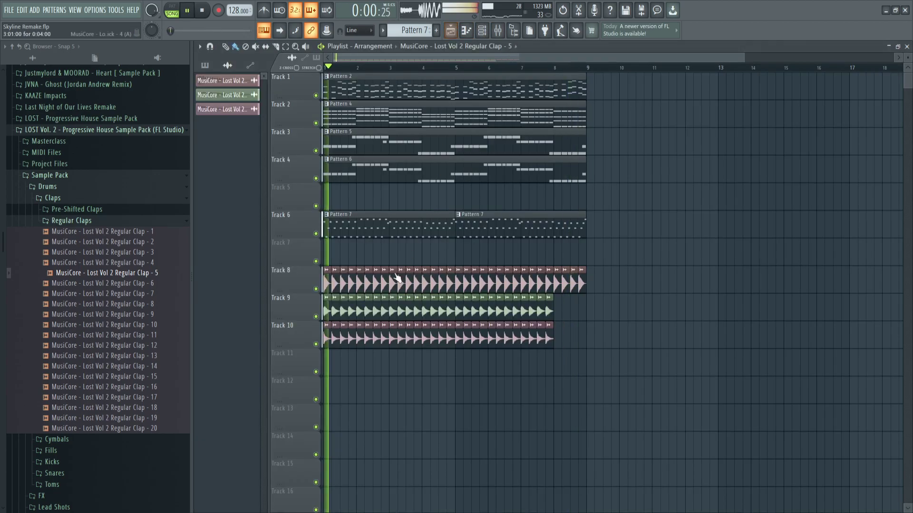
- Open the Pre-Shifted Claps samples and try Pre-Shifted Clap - 4 on Track 11
left_click(76, 209)
key("space")
left_click_drag(109, 251, 230, 348)
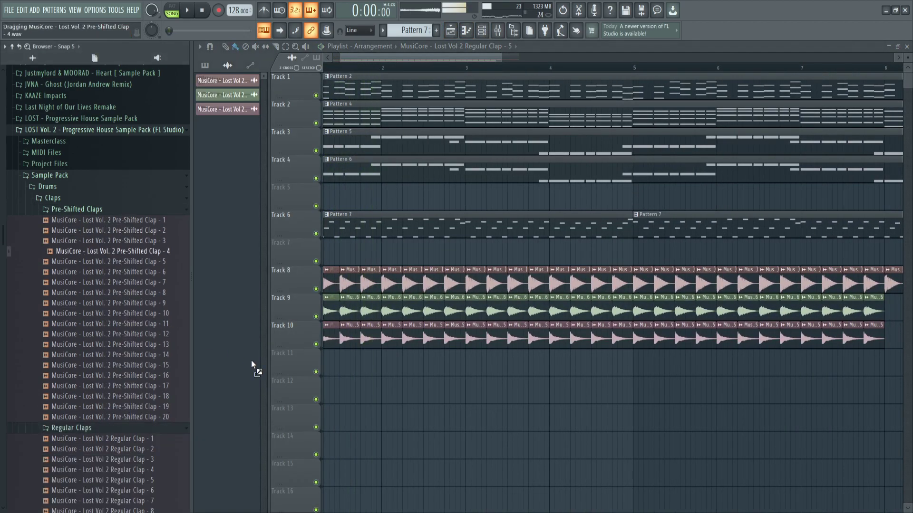
left_click_drag(329, 362, 305, 362)
key("space")
key("space")
- Place Pre-Shifted Clap - 14 at the start of Track 11 and add a second clip after it
left_click_drag(164, 314, 171, 326)
left_click_drag(109, 355, 331, 357)
double_click(330, 358)
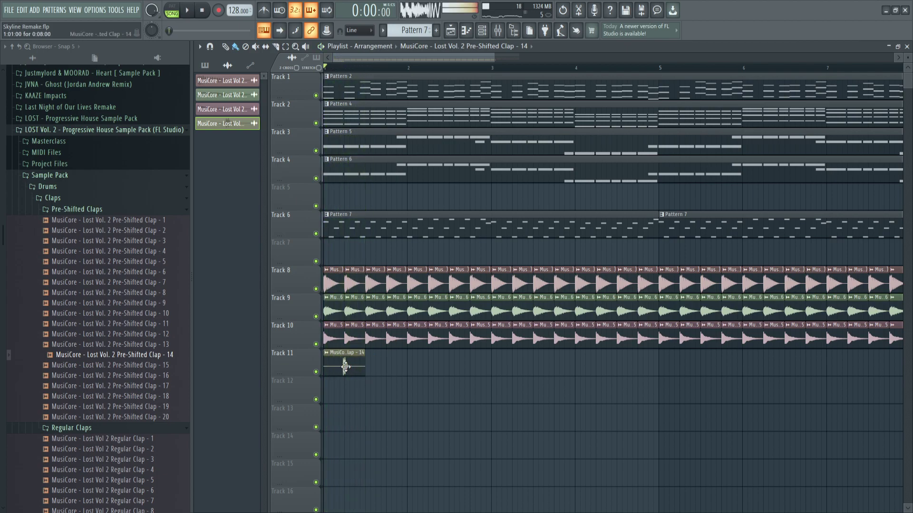
left_click(393, 367)
left_click_drag(391, 367, 352, 372)
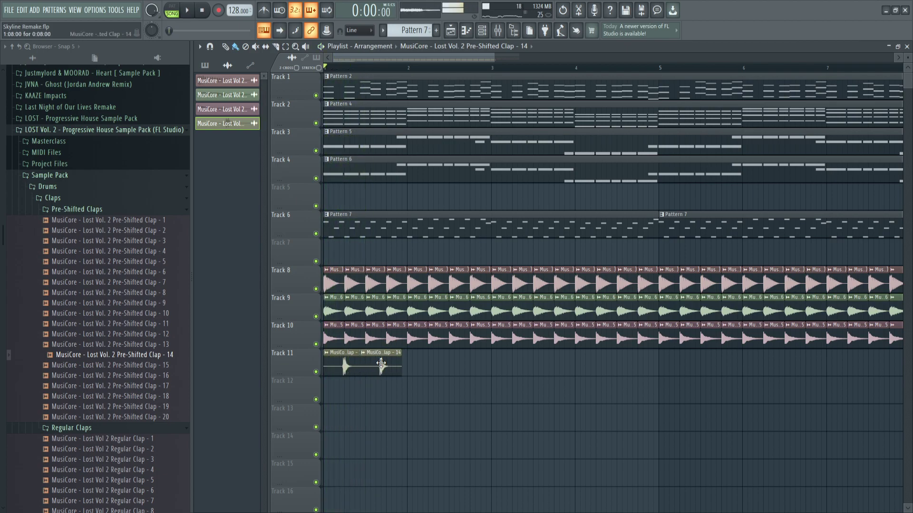
- Try Pre-Shifted Clap - 16 and Pre-Shifted Clap - 18 in the Track 11 clips and extend the clips to bar 3
left_click(183, 376)
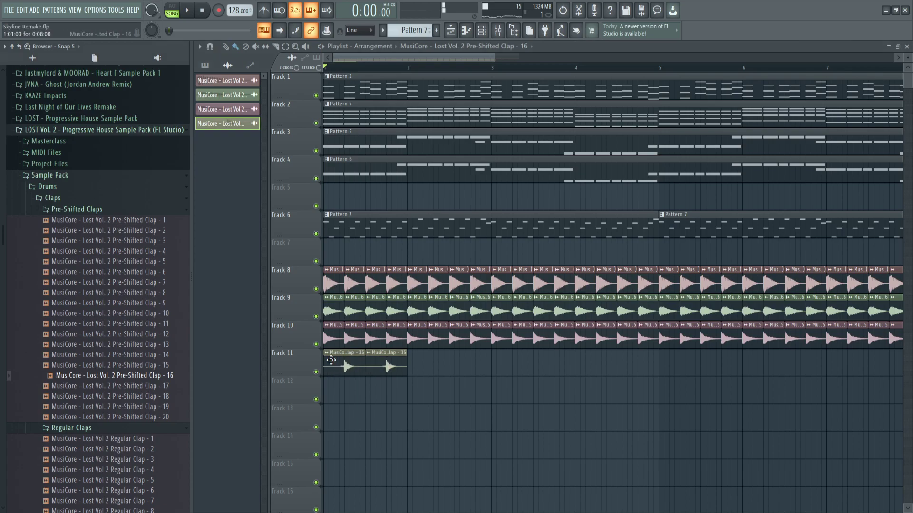
left_click_drag(379, 368, 425, 377)
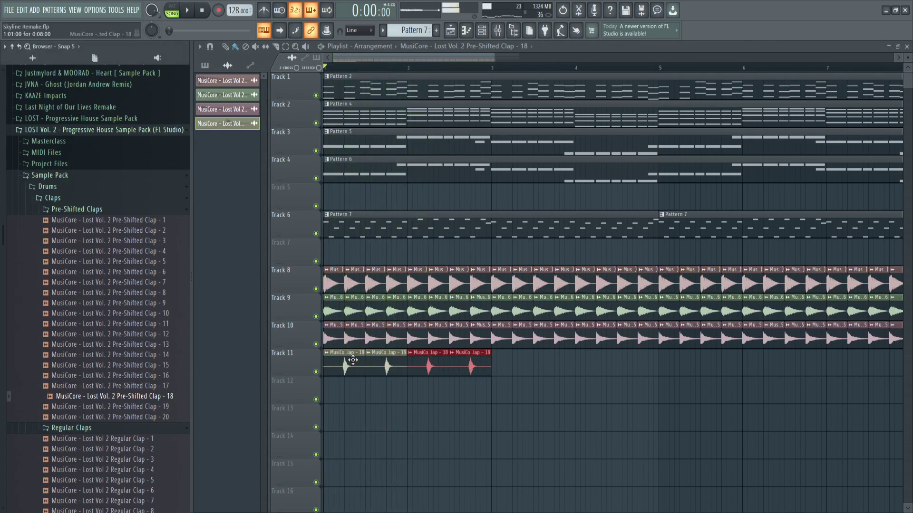
key("space")
- Try the Pre-Shifted Clap - 19 and Pre-Shifted Clap - 20 samples in the Track 11 clips against the song
left_click(126, 408)
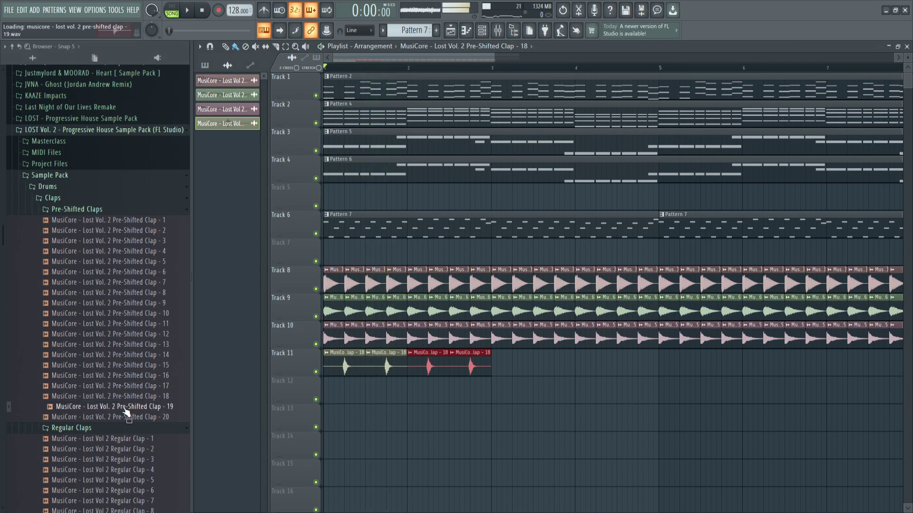
left_click_drag(367, 354, 369, 357)
key("space")
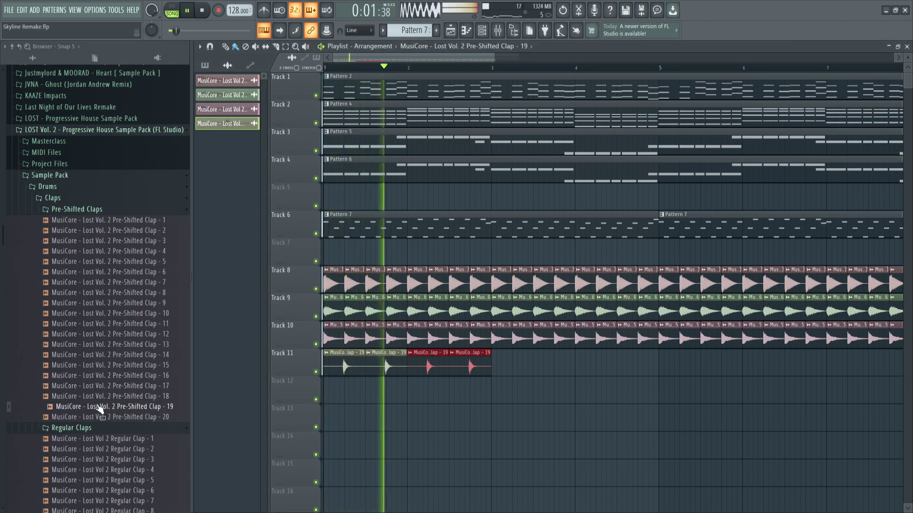
key("space")
left_click_drag(96, 418, 358, 361)
key("space")
key("space")
- Try more pre-shifted samples in the Track 11 clips, ending with Pre-Shifted Clap - 2, against the song
left_click_drag(152, 272, 151, 299)
left_click_drag(376, 367, 377, 366)
key("space")
key("space")
left_click_drag(86, 232, 370, 372)
key("space")
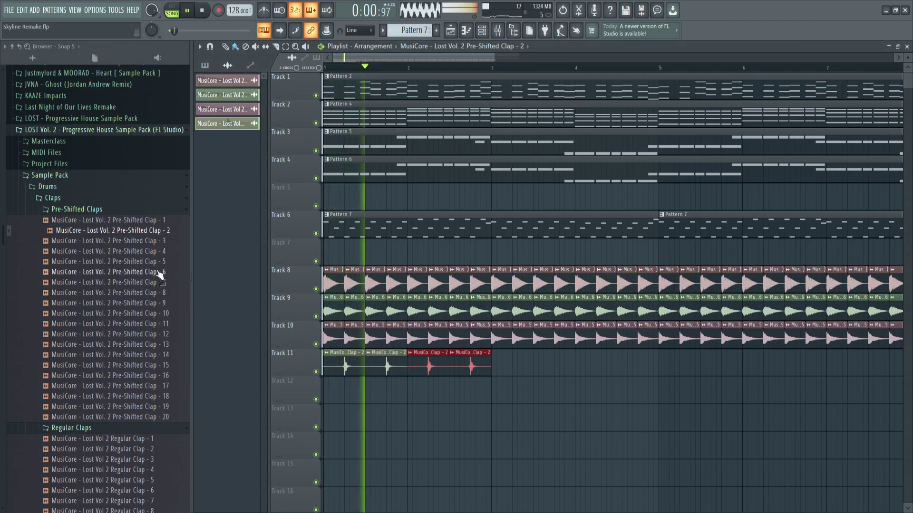
- Delete all the pre-shifted clap clips from Track 11
right_click(465, 373)
key("space")
key("space")
right_click(345, 368)
- Collapse the Claps folder, open the Ambiance samples in the Sample Pack's FX folder and stop playback
left_click(59, 176)
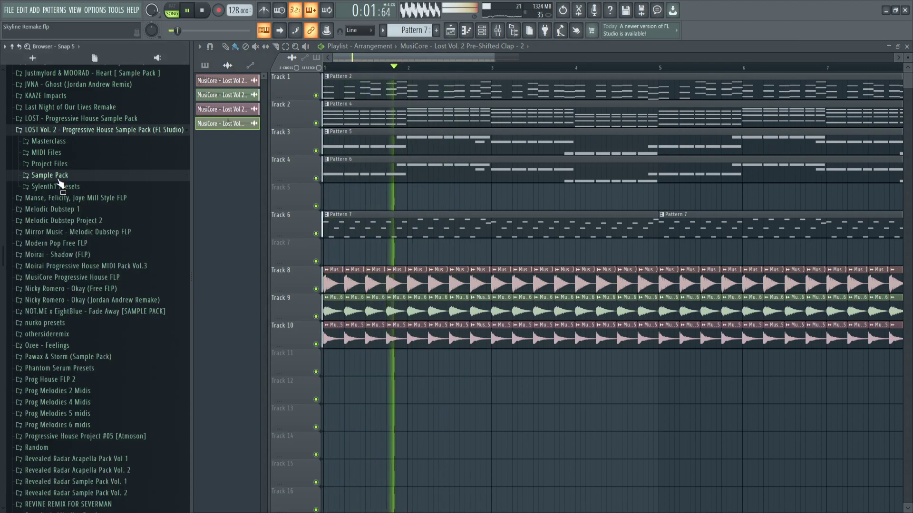
left_click(60, 176)
left_click(53, 94)
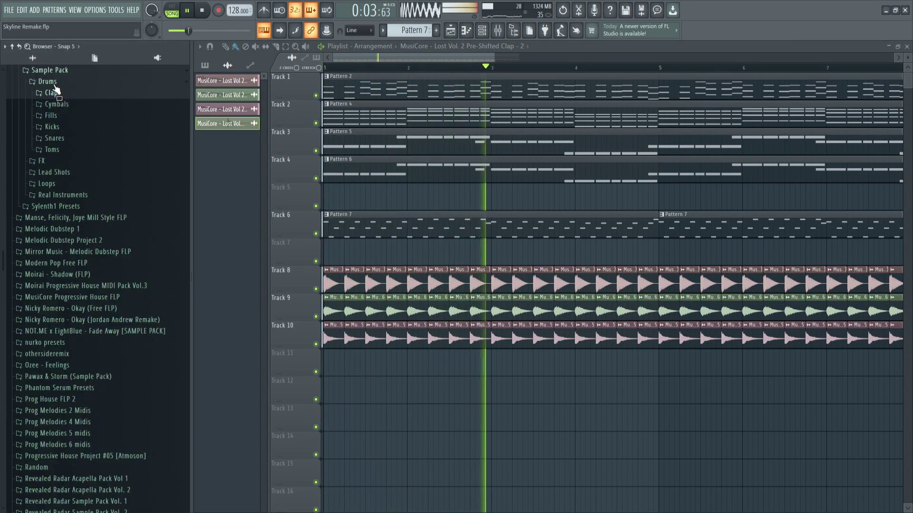
left_click(47, 161)
left_click(54, 172)
left_click(61, 226)
key("space")
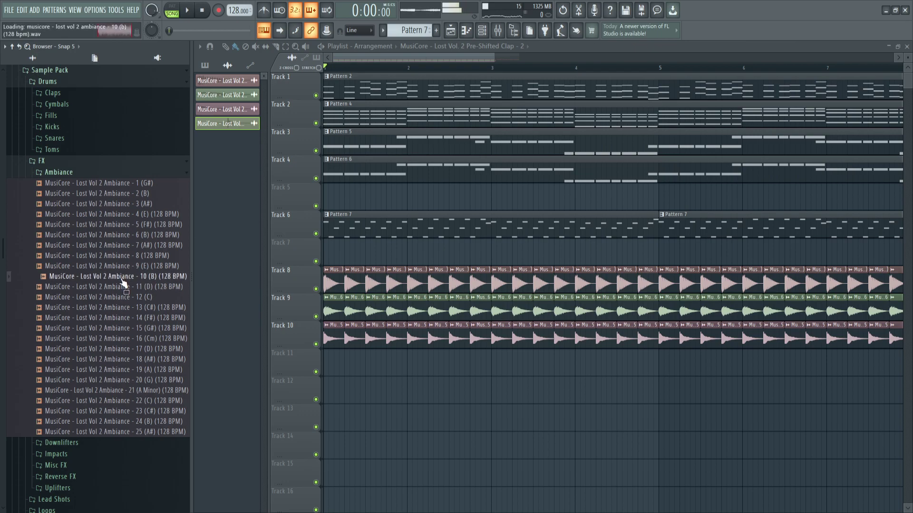
- Try Ambiance - 9 (E) (128 BPM) on Track 7, then replace it with Ambiance - 14 (F#) (128 BPM) and play the song
left_click_drag(131, 268, 337, 258)
key("space")
double_click(337, 258)
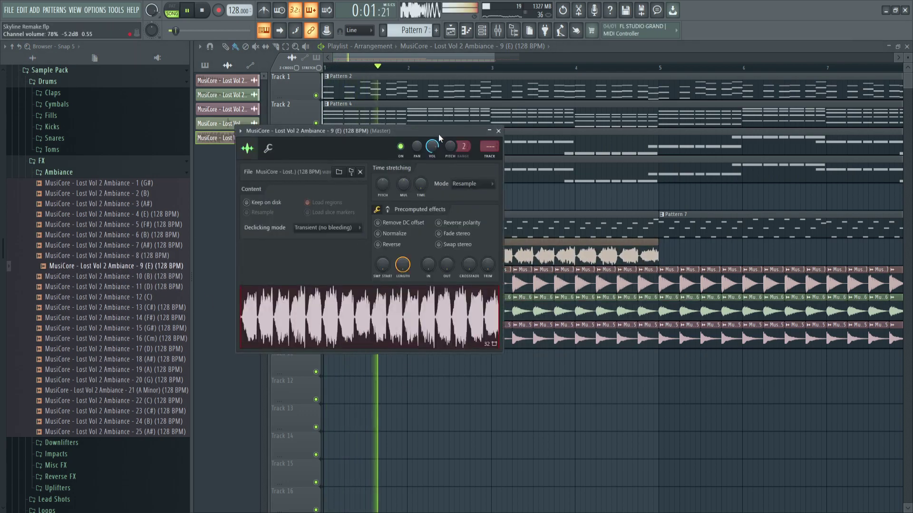
key("space")
left_click_drag(114, 318, 601, 248)
key("space")
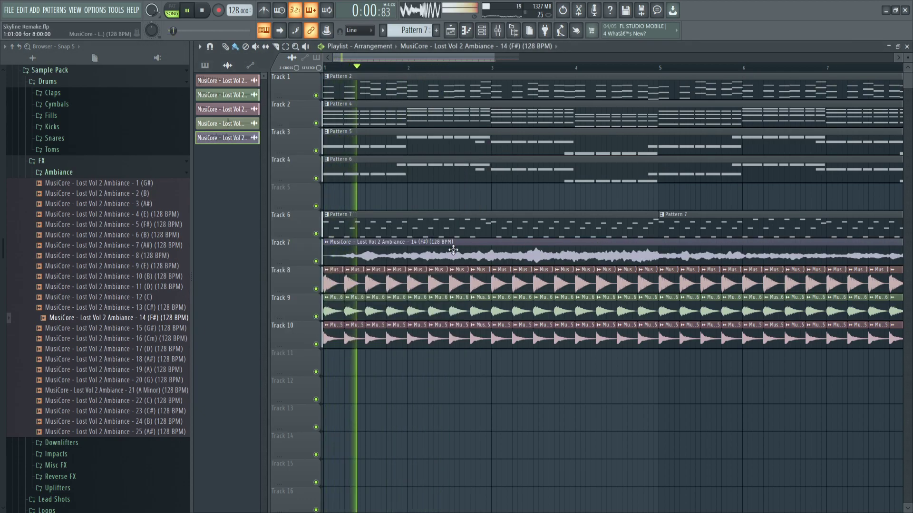
- Preview further Ambiance samples, replace the Track 7 sample with Ambiance - 4 (E) (128 BPM) and play the song
key("space")
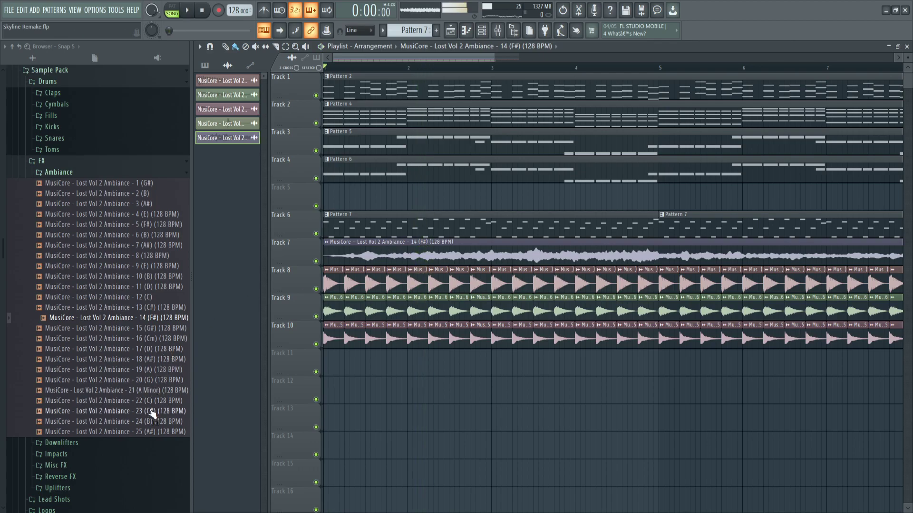
left_click(152, 381)
left_click(138, 319)
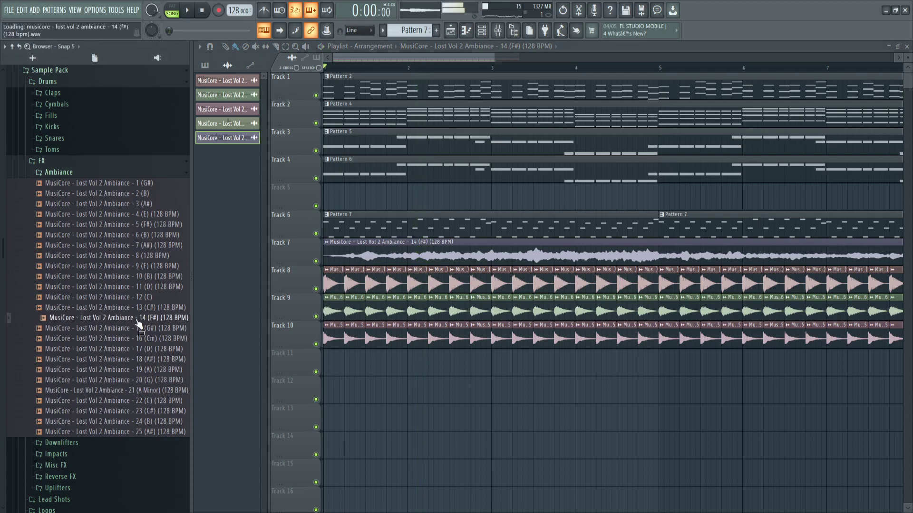
left_click(142, 217)
mouse_move(141, 216)
left_mouse_down()
mouse_move(504, 255)
mouse_move(620, 250)
mouse_move(607, 261)
mouse_move(501, 263)
left_mouse_up()
key("space")
- Move the ambiance clips from Track 7 down to Track 14
scroll(382, 252, "down", 3)
key("shift+Down")
key("shift+Down")
key("shift+Down")
key("shift+Down")
key("shift+Down")
key("shift+Down")
key("shift+Down")
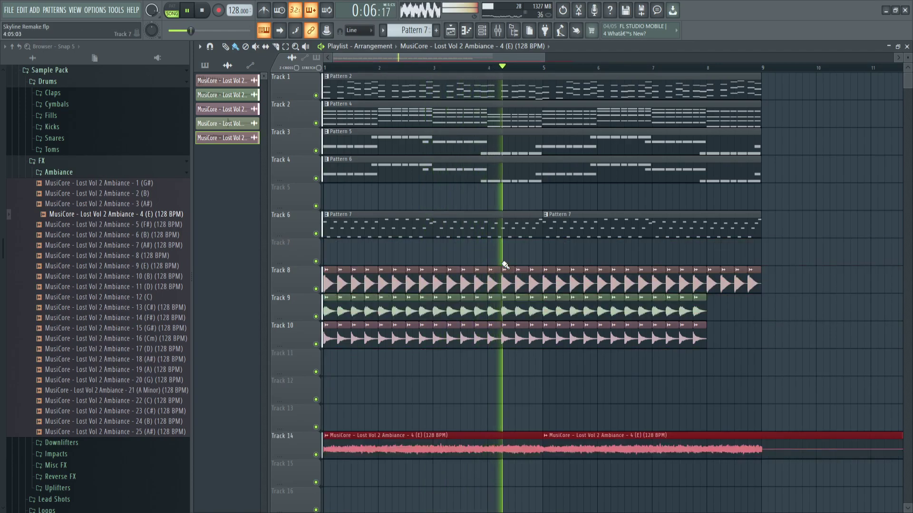
- Collapse the Sample Pack folders, stop playback and find the PH ambience files among the browser's loose samples
scroll(106, 245, "up", 4)
left_click(55, 149)
left_click(55, 127)
scroll(55, 138, "up", 2)
key("space")
scroll(66, 256, "down", 4)
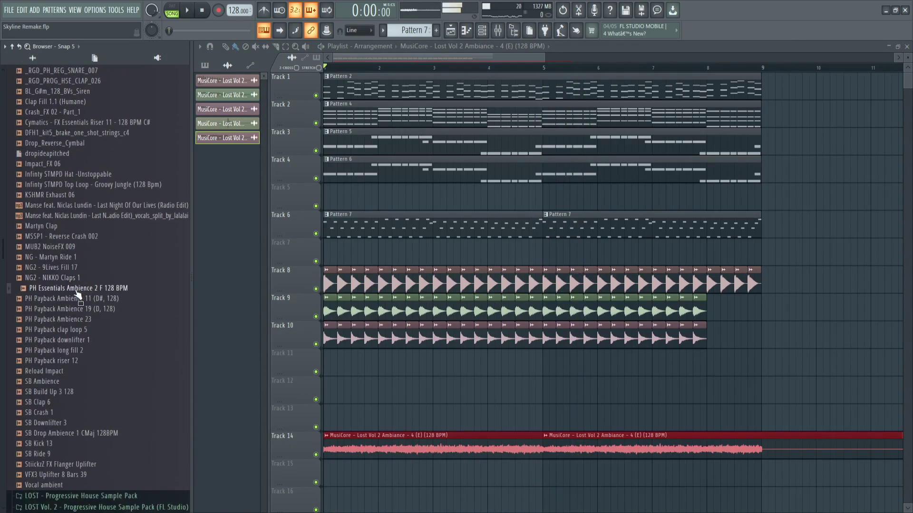
- Place PH Payback Ambience 11 (D#, 128) on Track 12, open its channel settings and audition it alone and with Track 14
left_click_drag(83, 304, 325, 390)
left_click(316, 399, "ctrl")
key("space")
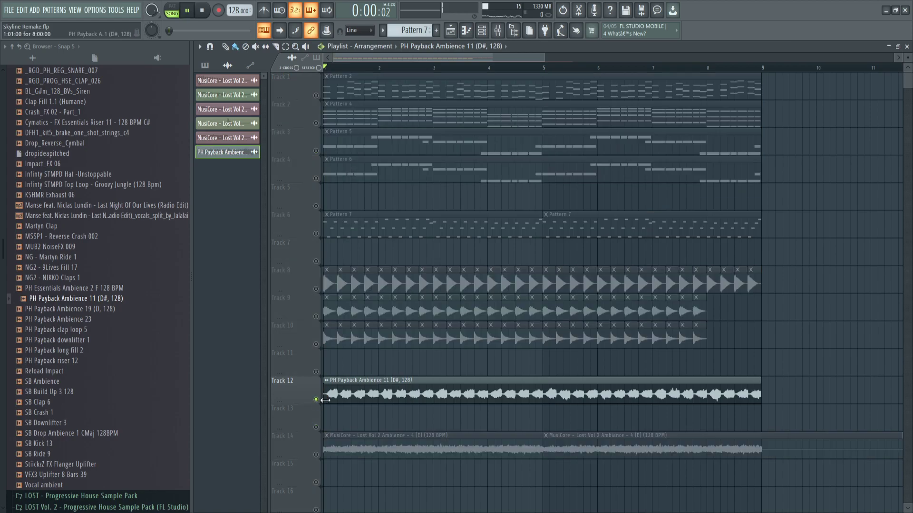
double_click(358, 393)
key("space")
left_click(316, 455)
double_click(367, 393)
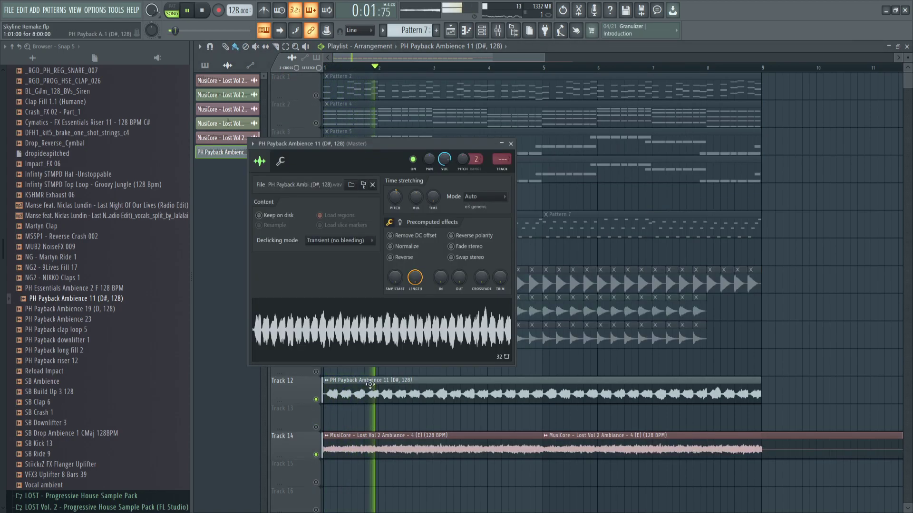
left_click_drag(450, 149, 445, 163)
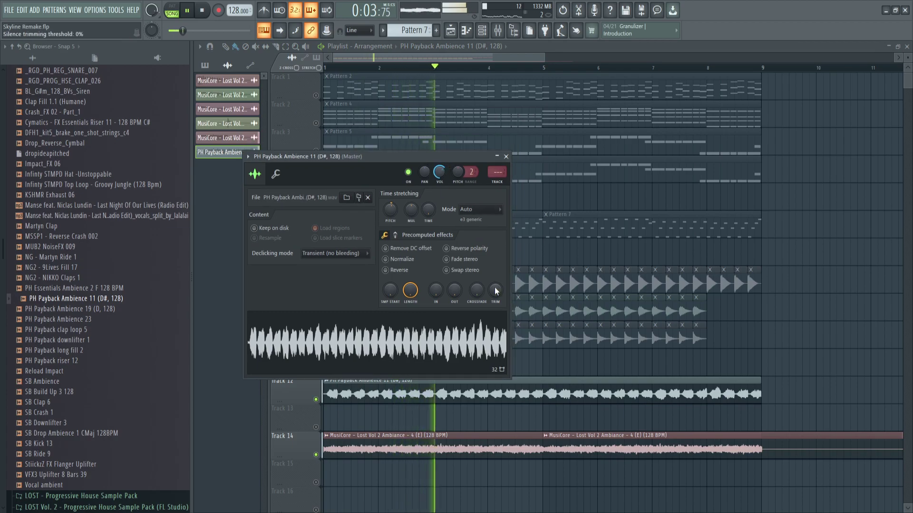
scroll(447, 394, "down", 2)
key("space")
- Swap the Track 14 sample for PH Payback Ambience 19 (D, 128), audition it soloed and play it with all tracks unmuted
left_click_drag(97, 310, 376, 393)
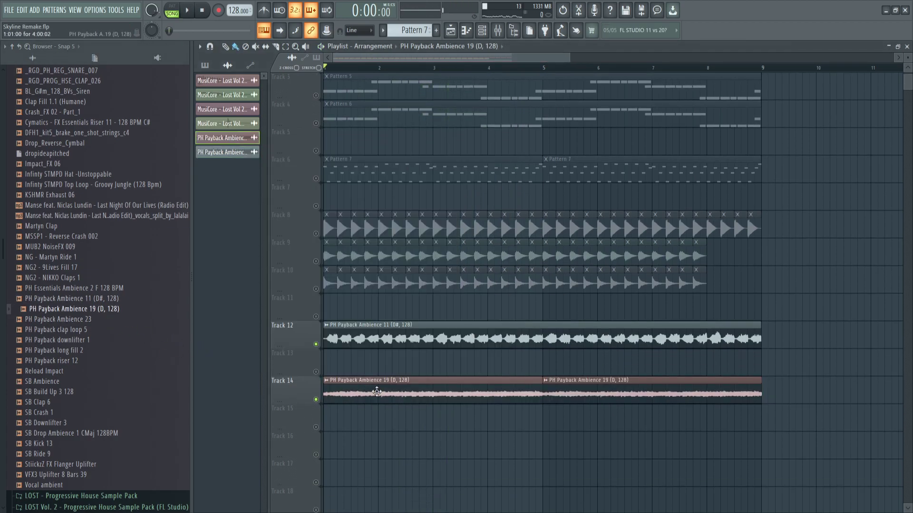
double_click(377, 391)
key("space")
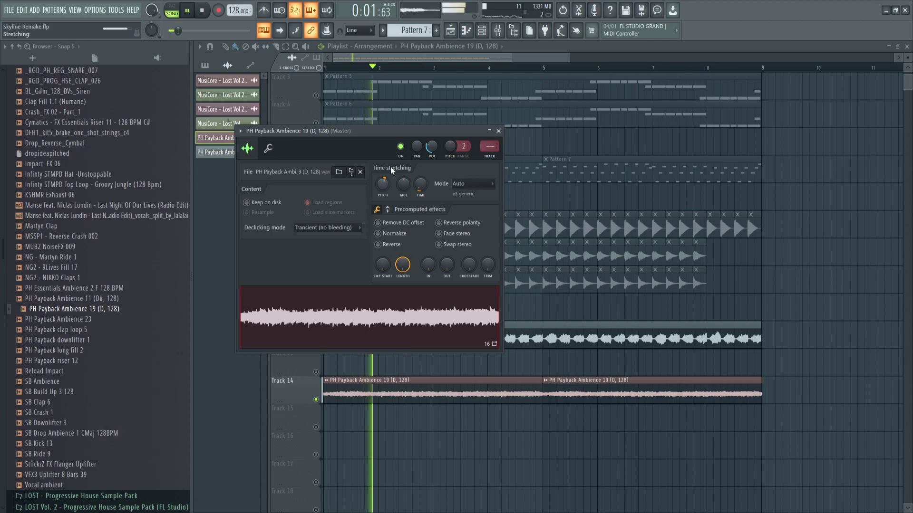
right_click(530, 204)
left_click(317, 179)
right_click(318, 178)
right_click(321, 180)
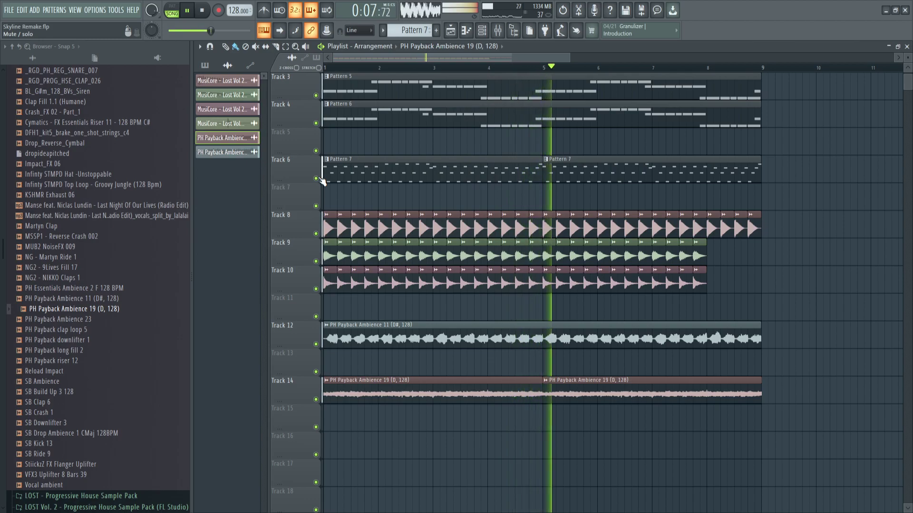
- Check the mixer levels during playback and inspect the channel settings of PH Payback Ambience 19
left_click(498, 33)
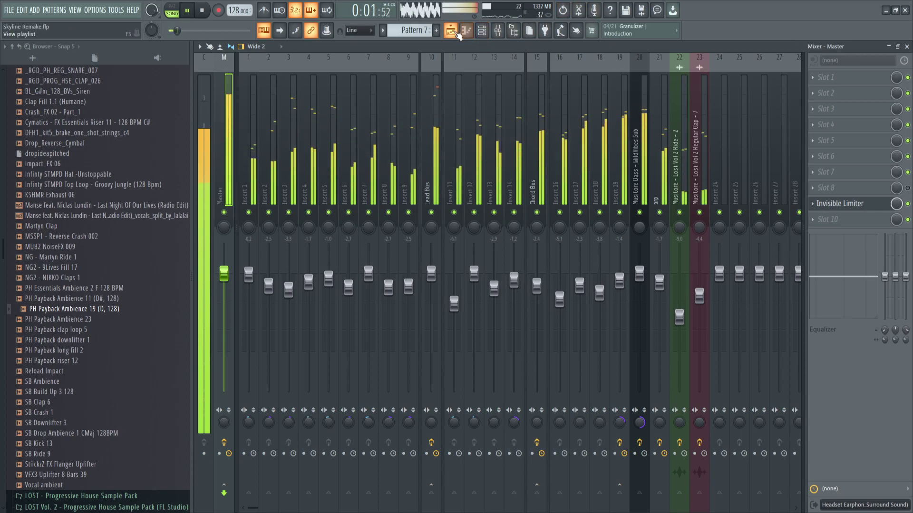
left_click(450, 30)
double_click(451, 382)
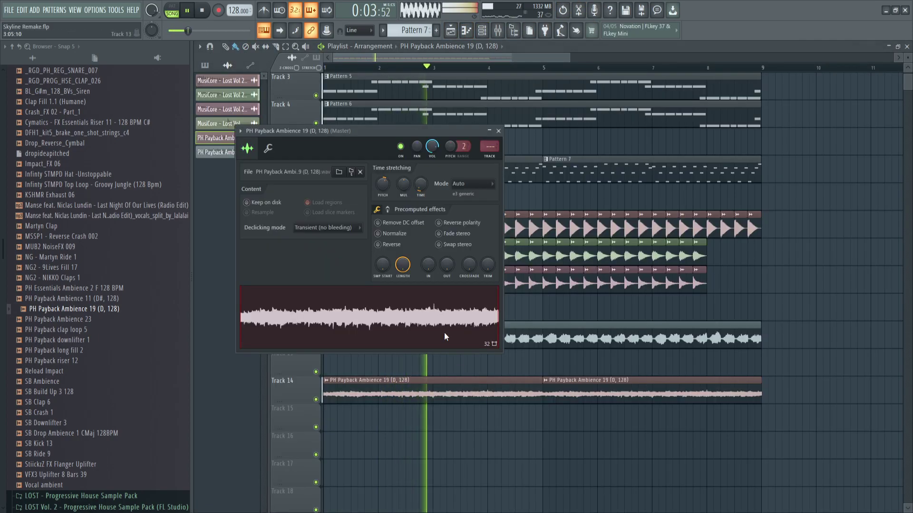
left_click(499, 131)
scroll(331, 391, "up", 3)
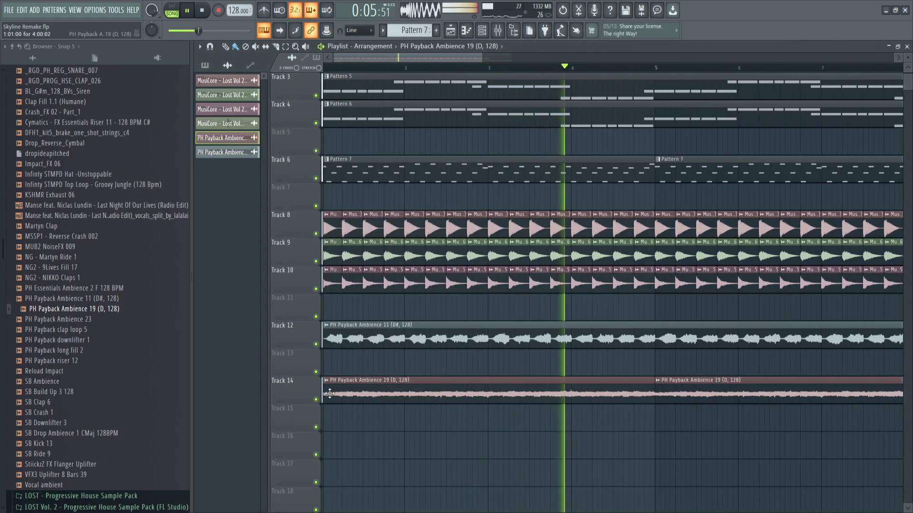
scroll(331, 391, "down", 4)
key("space")
- Add PH Essentials Ambience 2 F 128 BPM to Track 15, solo it and adjust its pitch shift in the channel settings
left_click_drag(82, 296, 328, 308)
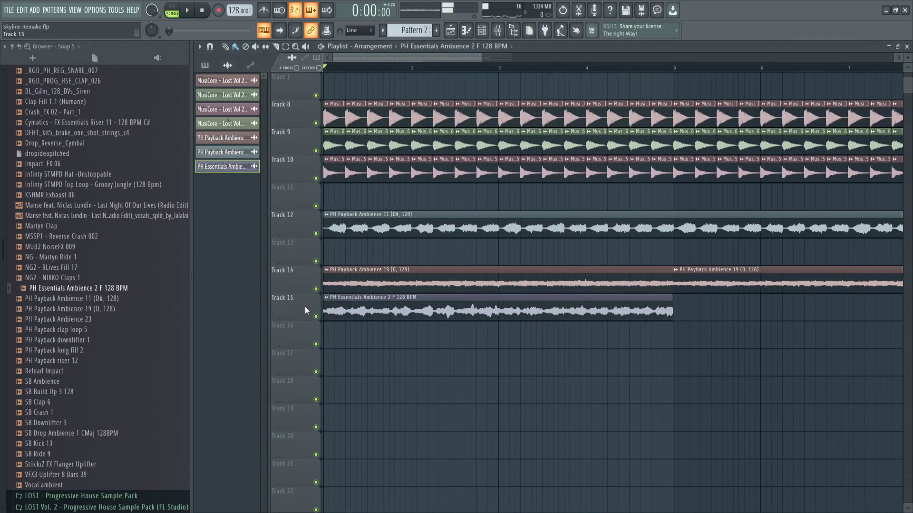
right_click(315, 317)
key("space")
double_click(347, 300)
key("space")
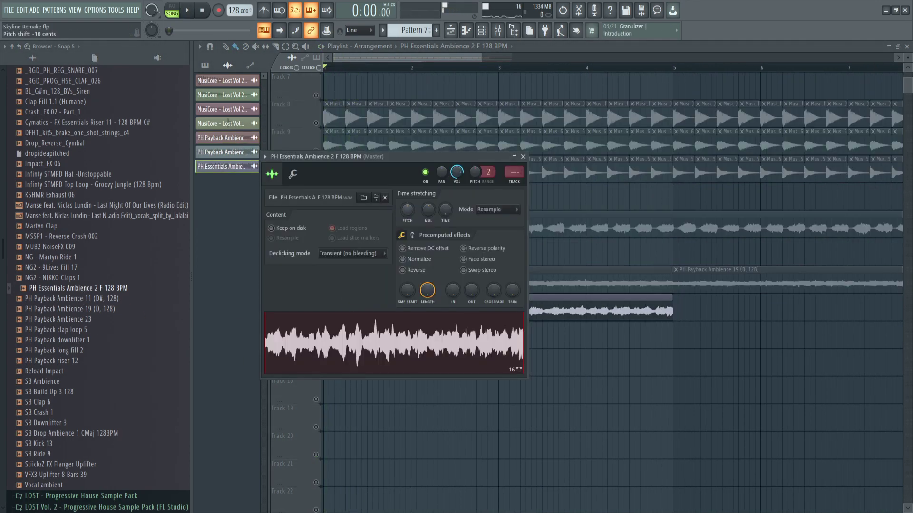
key("Escape")
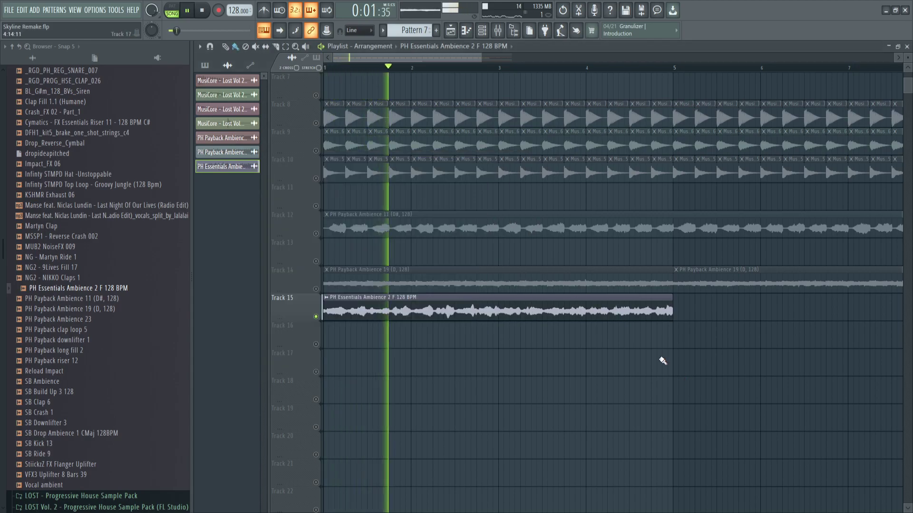
- Assign PH Payback Ambience 11 and PH Essentials Ambience 2 to free mixer tracks 24 and 25
double_click(423, 227)
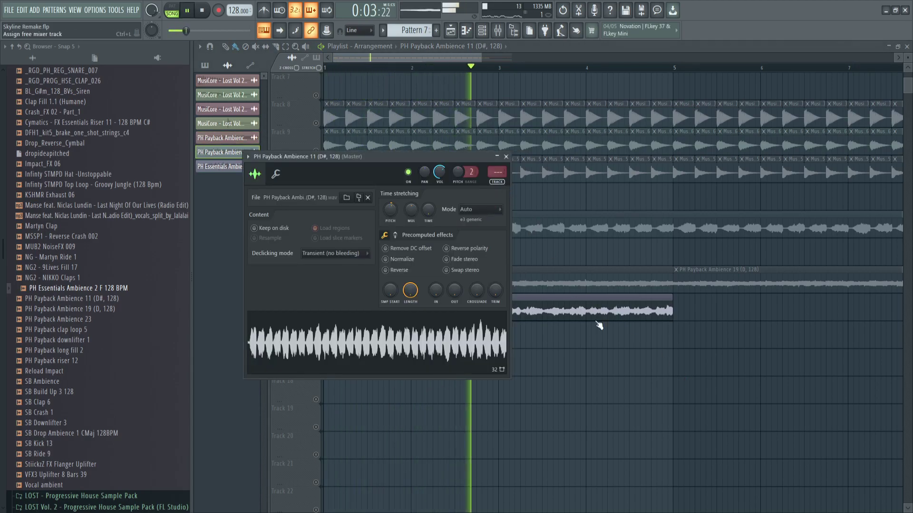
key("ctrl+l")
left_click(453, 36)
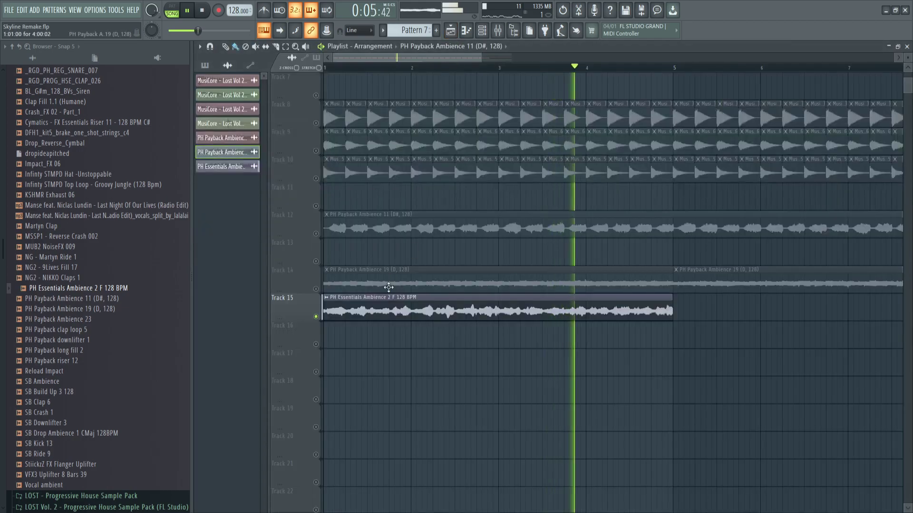
double_click(423, 304)
key("space")
key("space")
key("ctrl+l")
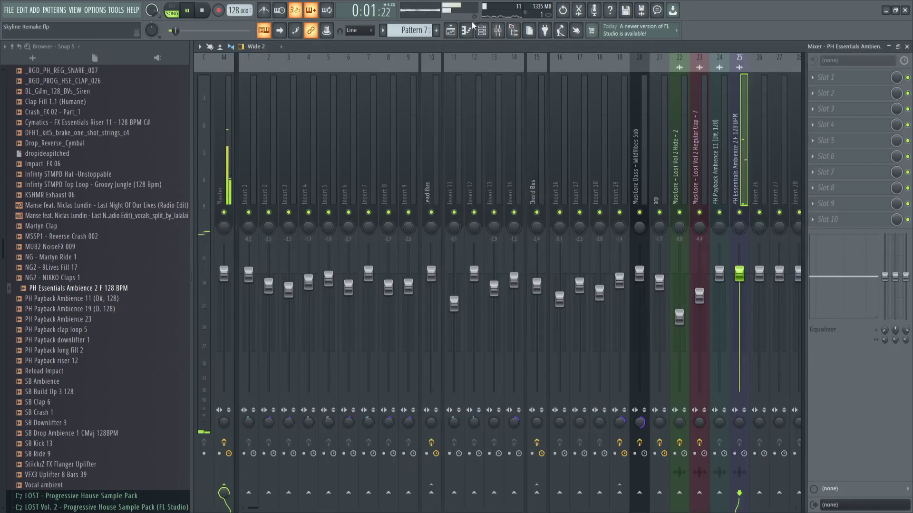
- Unmute Track 12 alongside the soloed Track 15 and play both ambiences with the mixer open
left_click(459, 31)
key("space")
left_click(321, 239)
key("space")
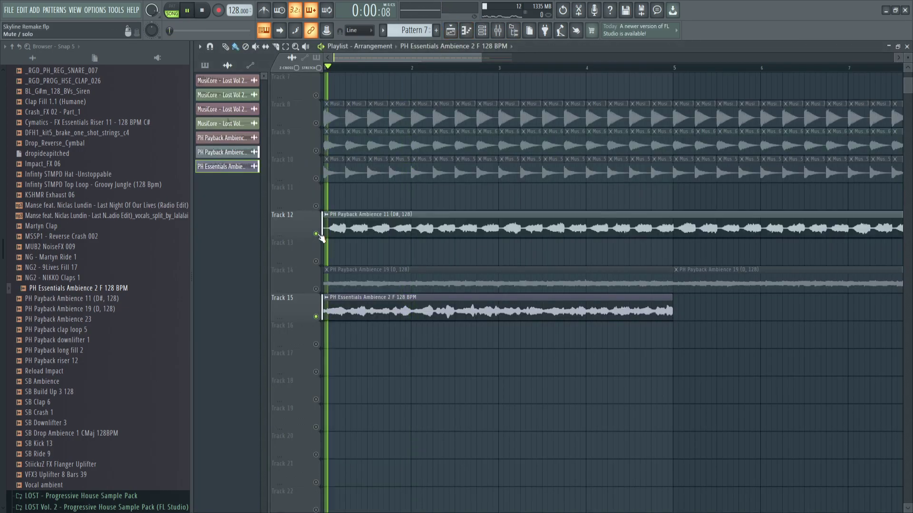
key("F9")
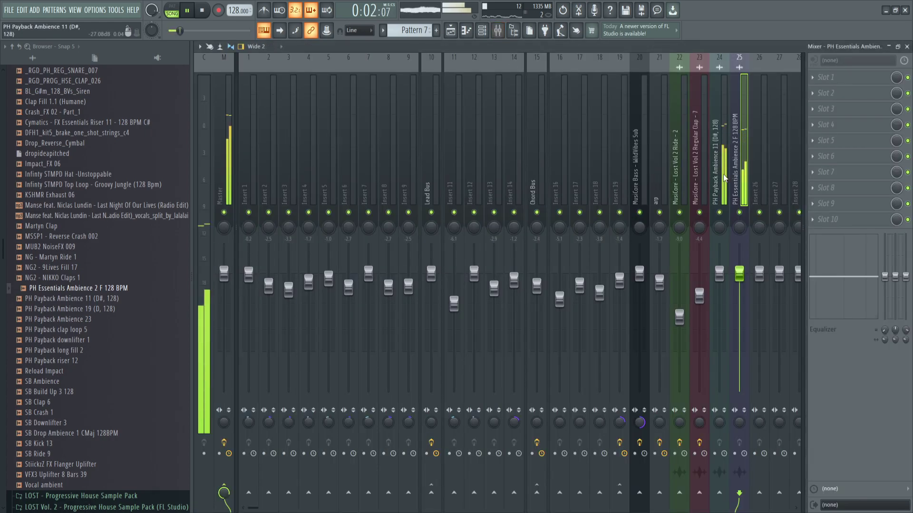
- Name mixer insert 27 Ambience and route inserts 24 to 26 into it
left_click(724, 178)
key("space")
left_click(777, 192)
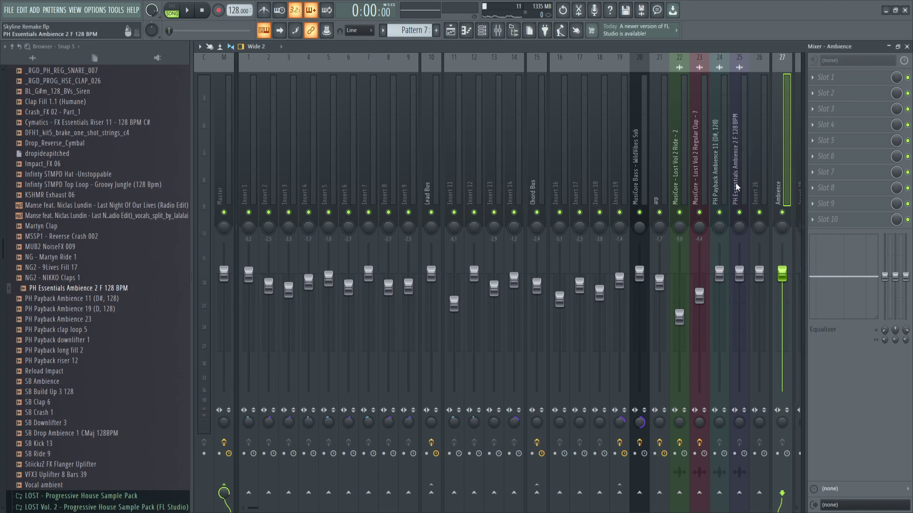
left_click(736, 187)
key("space")
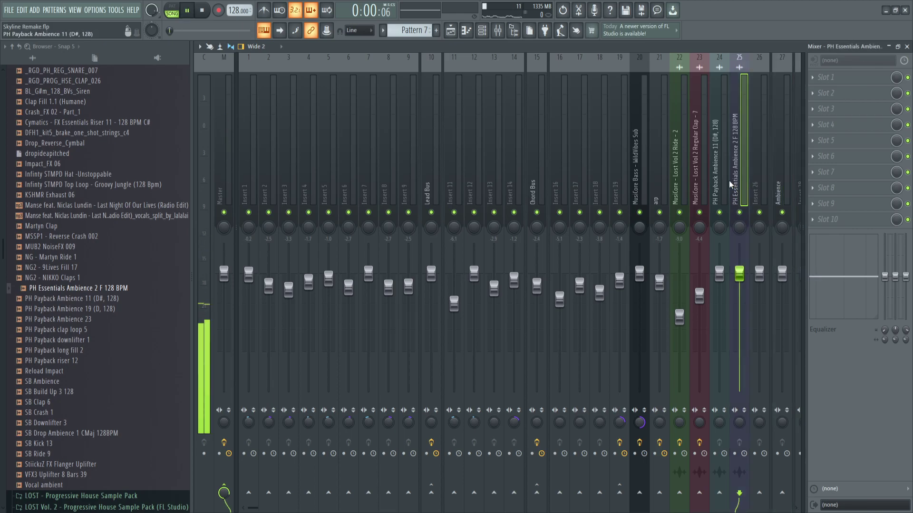
left_click(723, 186)
key("space")
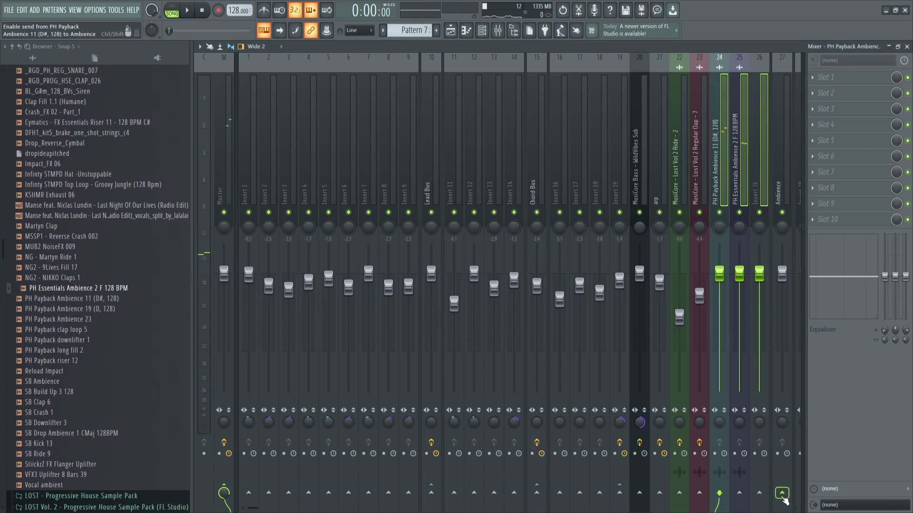
key("space")
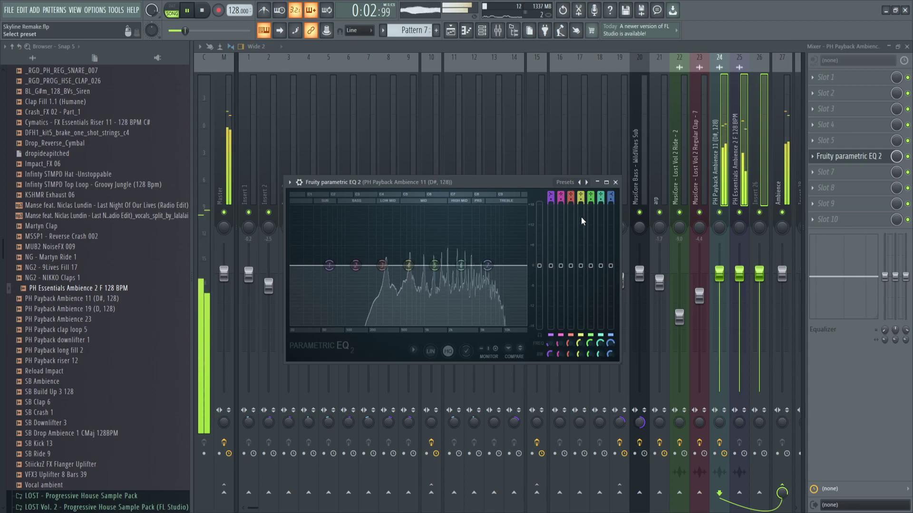
- High-pass the PH Payback Ambience 11 insert at about 216 Hz and sweep a narrow boost in a second Fruity parametric EQ 2
left_click_drag(291, 266, 371, 265)
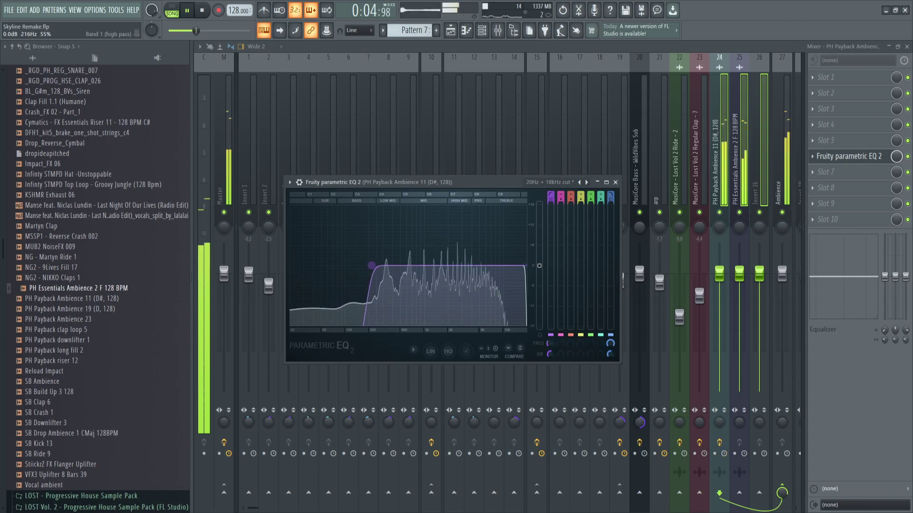
left_click(818, 161)
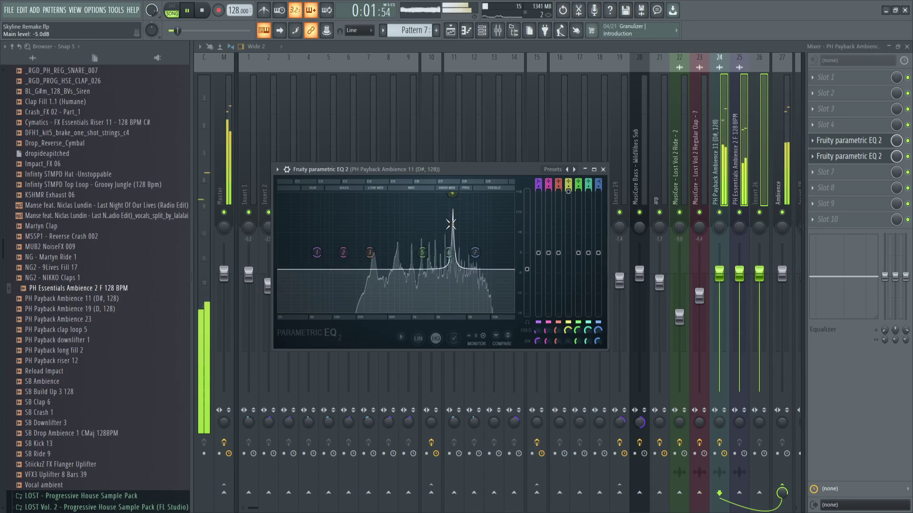
left_click_drag(451, 225, 452, 204)
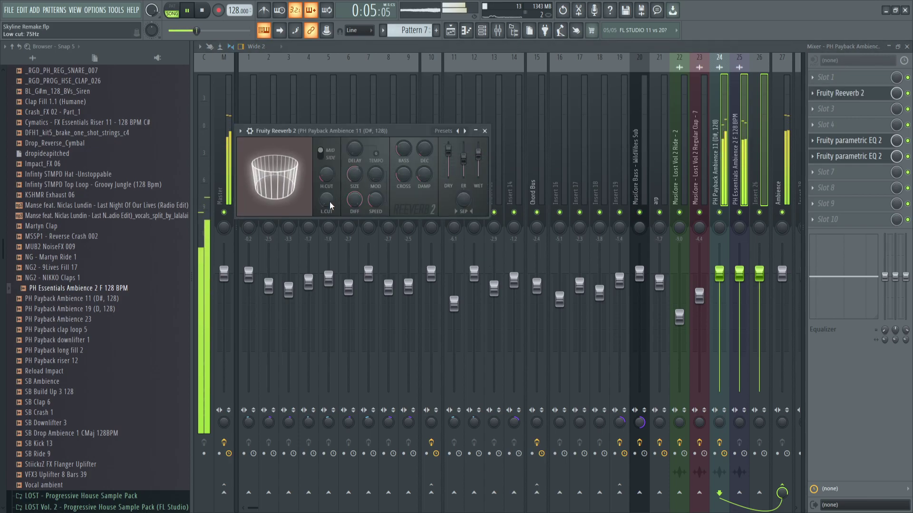
- Return to the playlist, unmute all tracks and play the full arrangement from the start
left_click(453, 34)
key("space")
key("space")
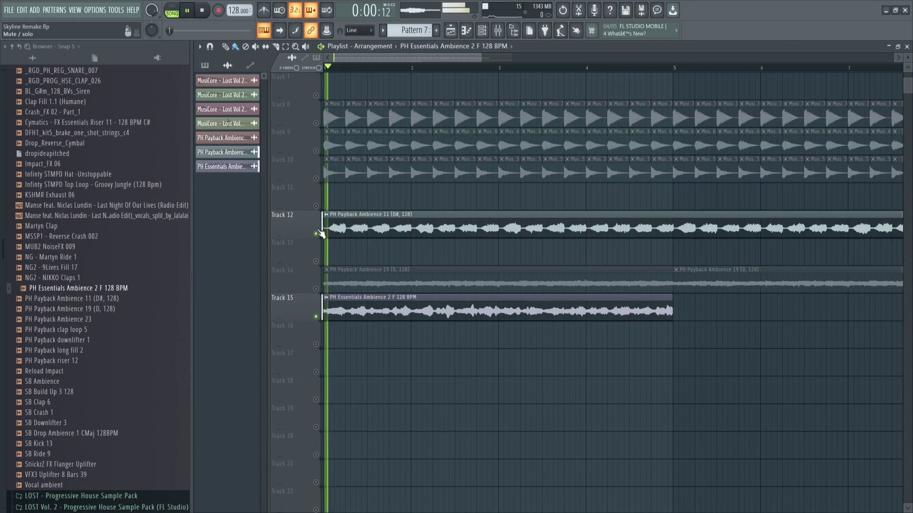
right_click(318, 233)
right_click(318, 233)
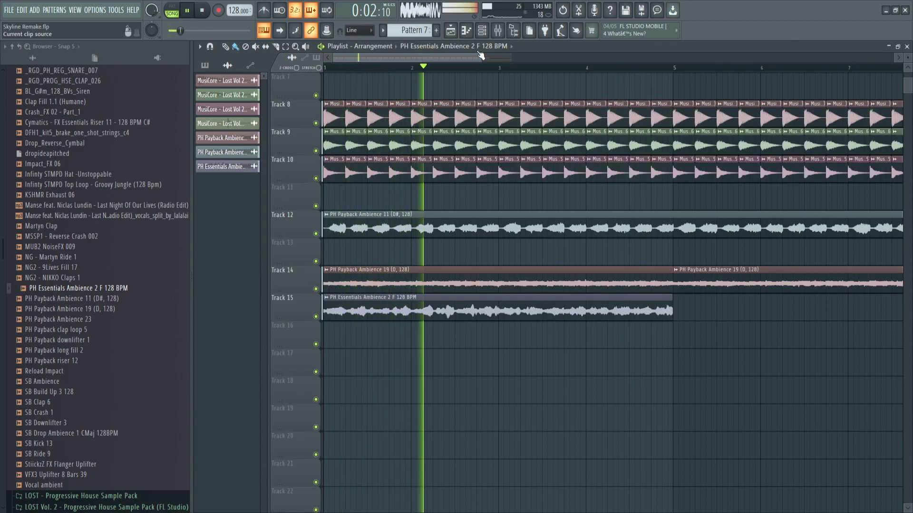
- Lower the Ambience bus fader slightly, extend Track 15 to bar 9 with a second PH Essentials Ambience 2 clip and stop playback
key("F9")
left_click_drag(782, 274, 782, 282)
key("F5")
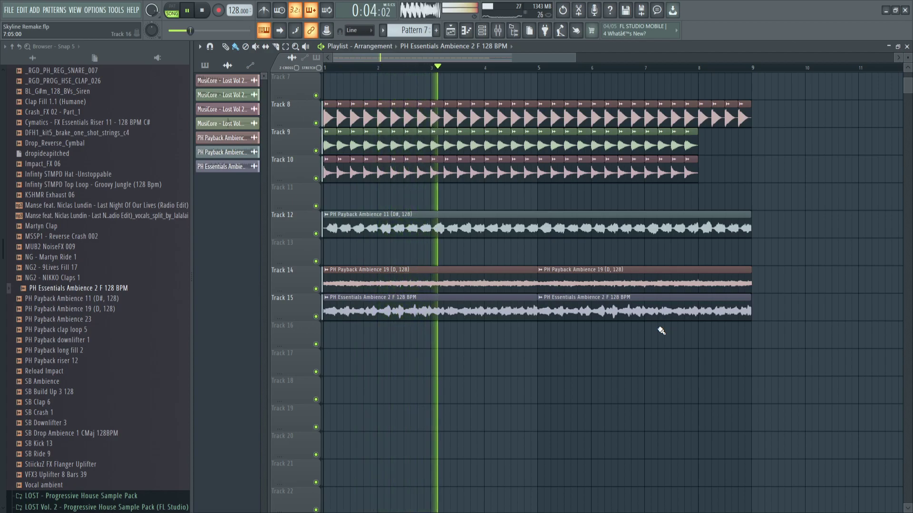
key("space")
- Add NG2 - NIKKO Claps 1 to Track 11, play it with the song and open its channel settings
left_click(76, 299)
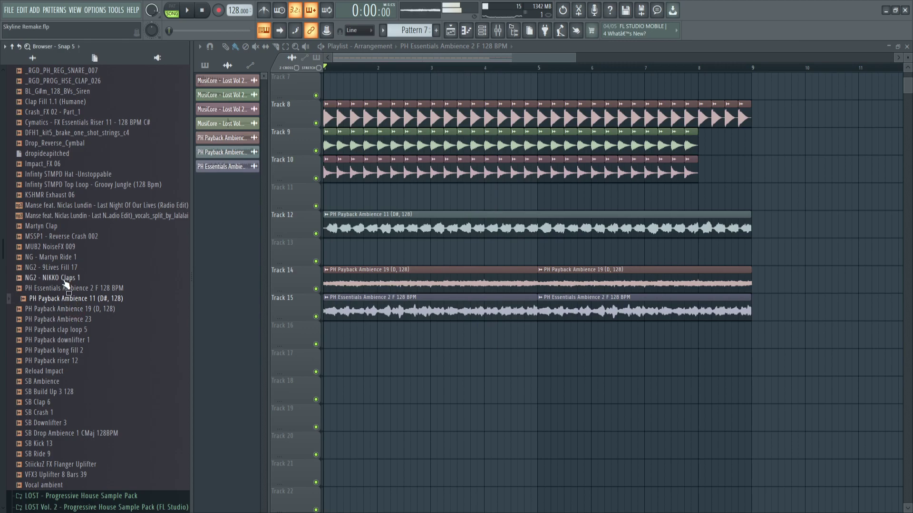
left_click_drag(326, 244, 345, 196)
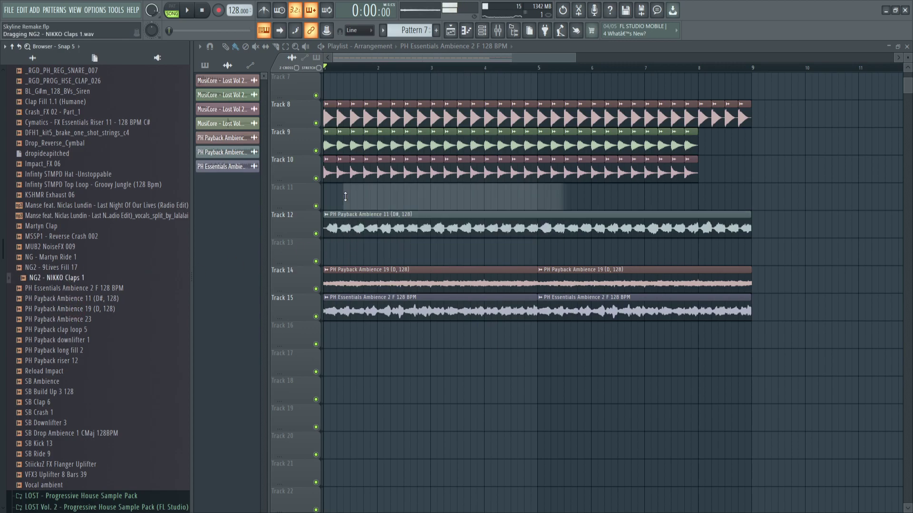
key("space")
double_click(352, 195)
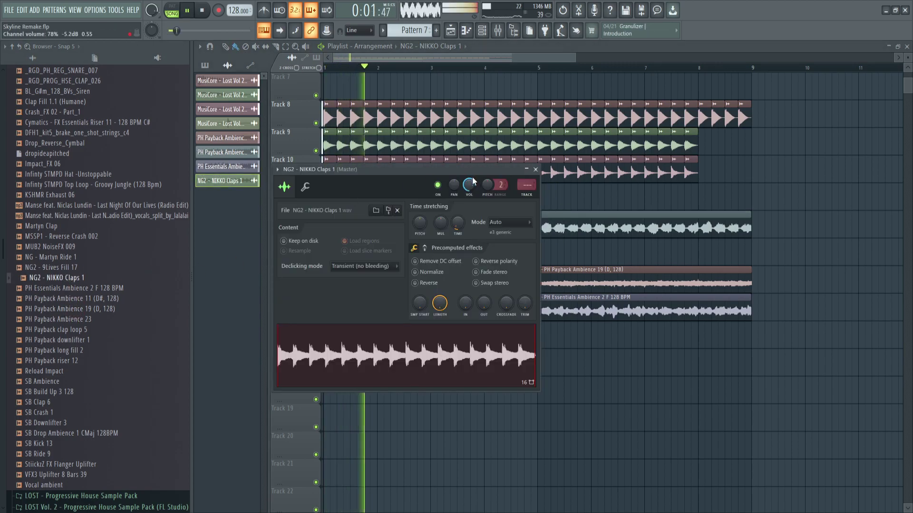
- Add a second NG2 - NIKKO Claps 1 clip at bar 5 on Track 11 and trim its end to bar 8
mouse_move(575, 197)
left_mouse_down()
mouse_move(557, 204)
mouse_move(571, 206)
left_mouse_up()
mouse_move(751, 202)
left_mouse_down()
mouse_move(709, 199)
mouse_move(735, 207)
left_mouse_up()
scroll(710, 200, "up", 4, "ctrl")
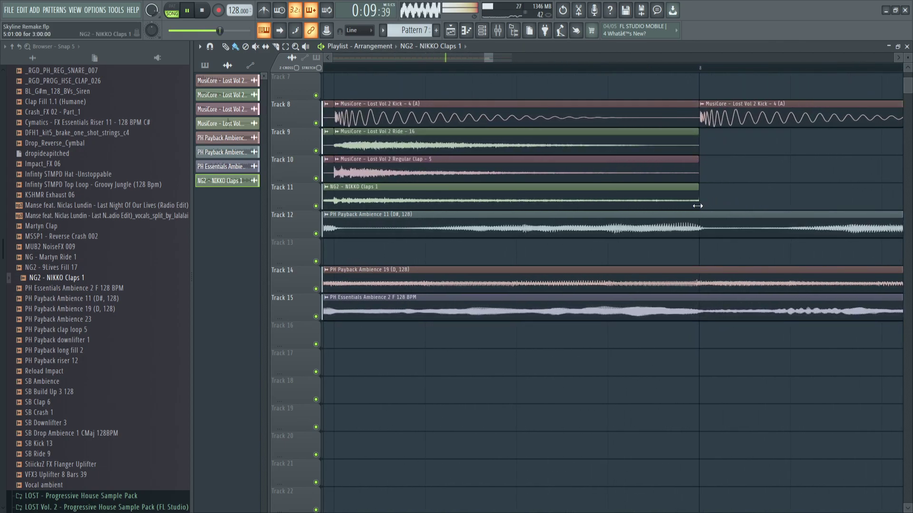
- Stop playback, browse the samples and place SB Drop Ambience 1 CMaj 128BPM on Track 16 at bar 1
scroll(717, 203, "down", 4, "ctrl")
key("space")
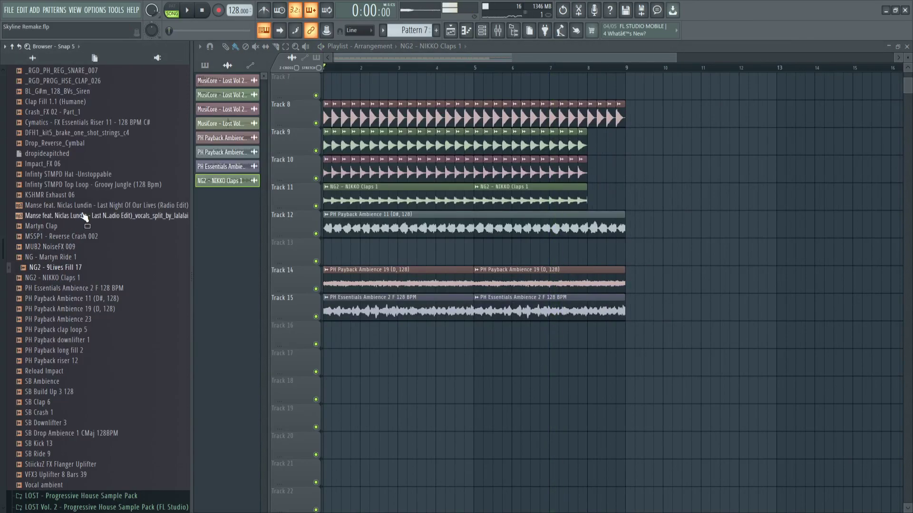
scroll(81, 209, "up", 3)
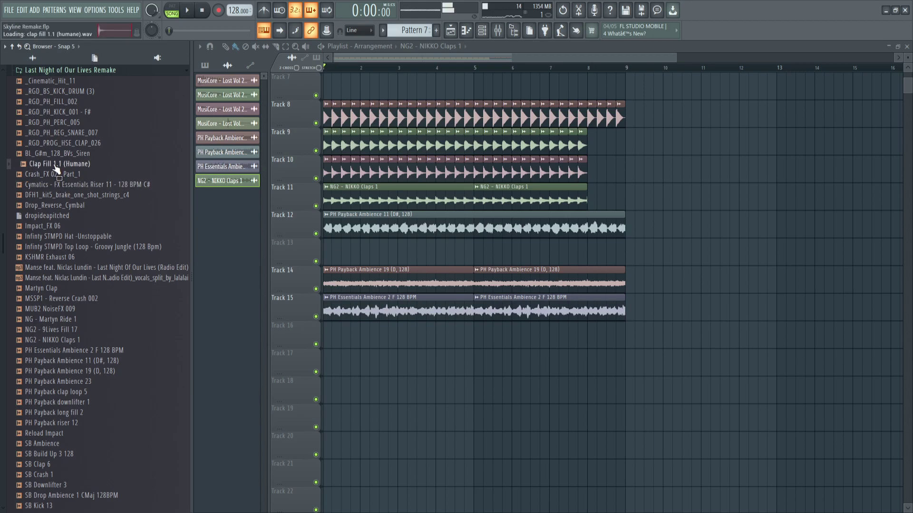
scroll(76, 331, "down", 6)
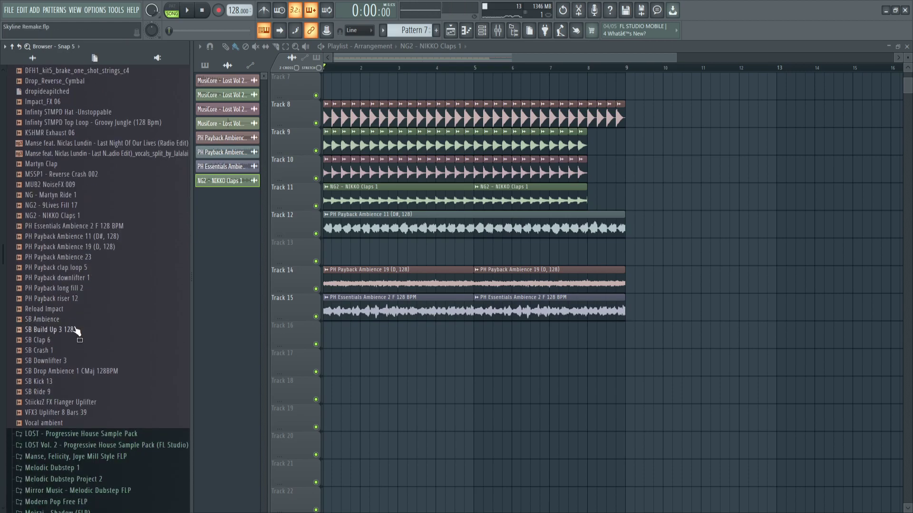
left_click_drag(312, 355, 326, 324)
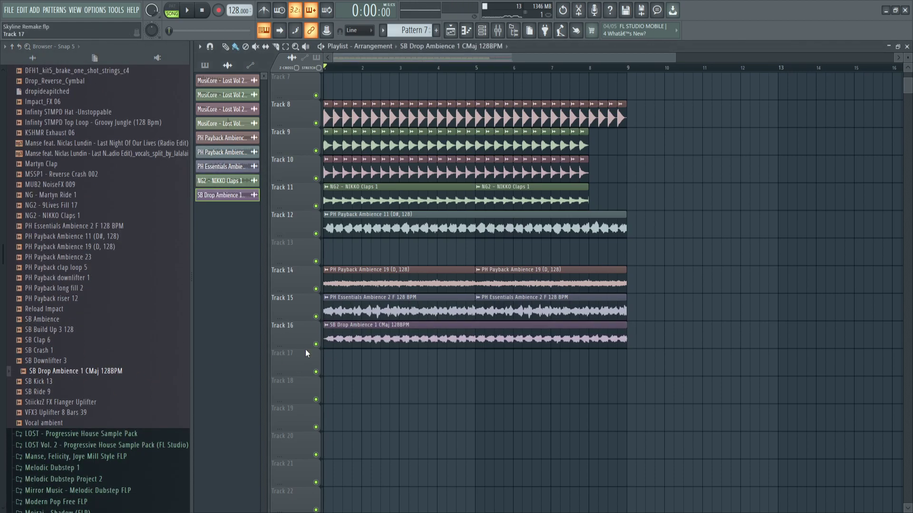
- Mute the other tracks and audition SB Drop Ambience 1 on Track 16 alone
left_click(316, 344, "ctrl")
key("space")
key("space")
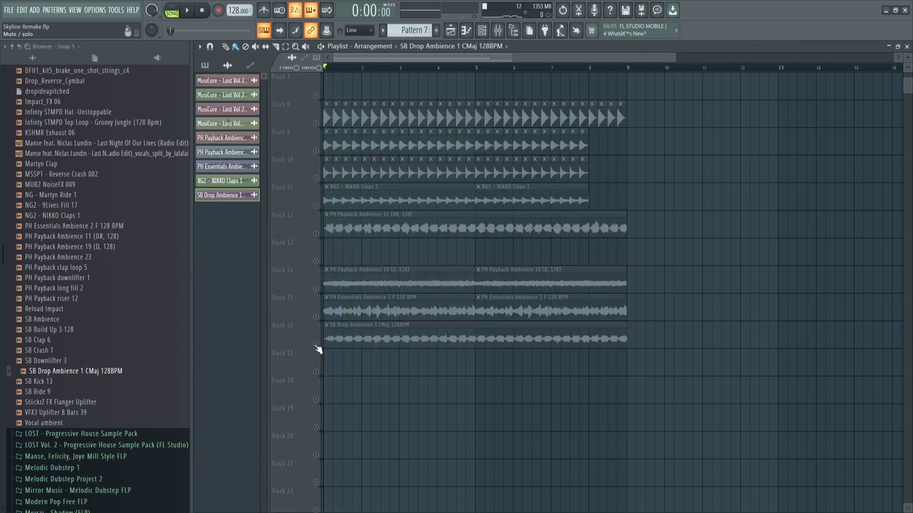
left_click(316, 345)
key("space")
key("space")
- Route the SB Drop Ambience 1 channel to mixer track 26 and lower its channel volume to about 51%
double_click(346, 338)
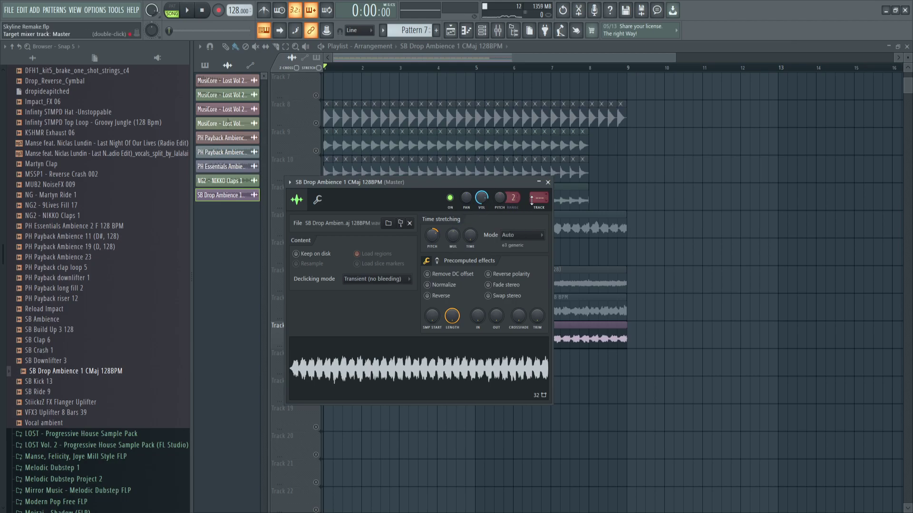
left_click(497, 31)
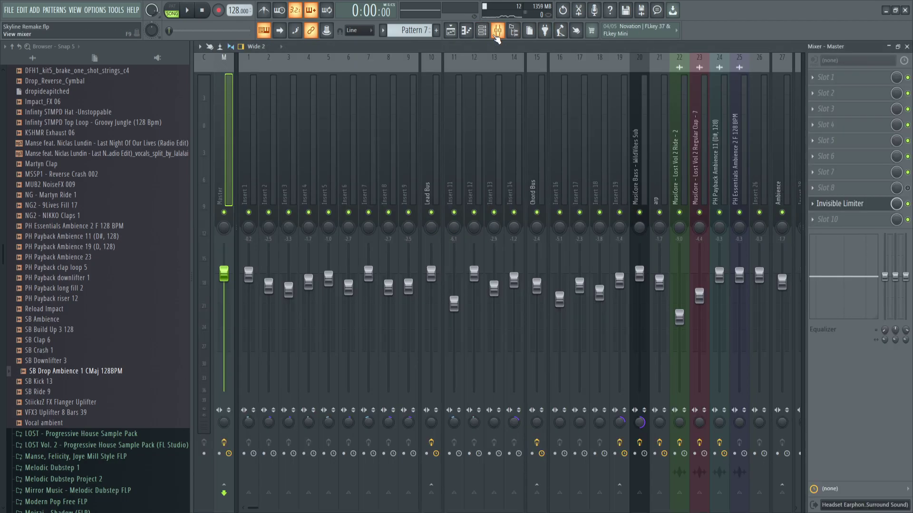
left_click(497, 34)
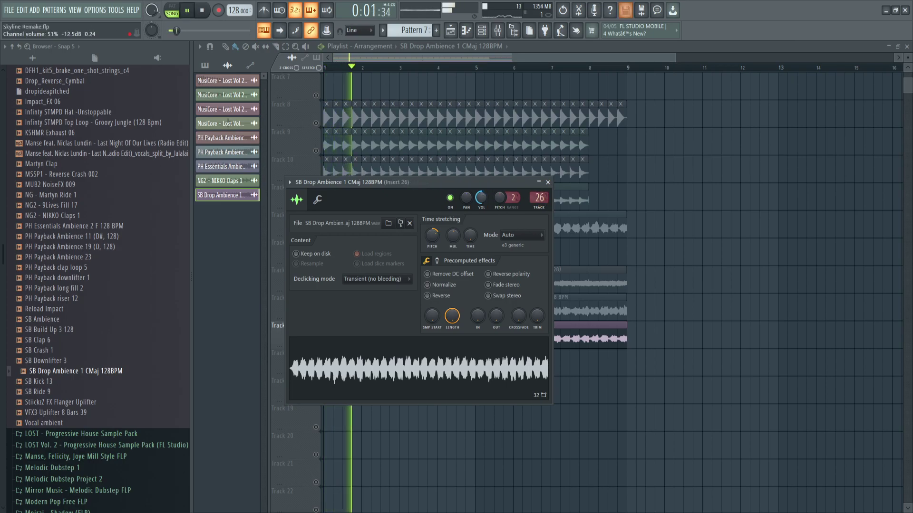
key("Escape")
- Unmute Tracks 15 and 14 alongside Track 16, restore all the other tracks and stop playback
left_click(316, 316)
left_click(315, 289)
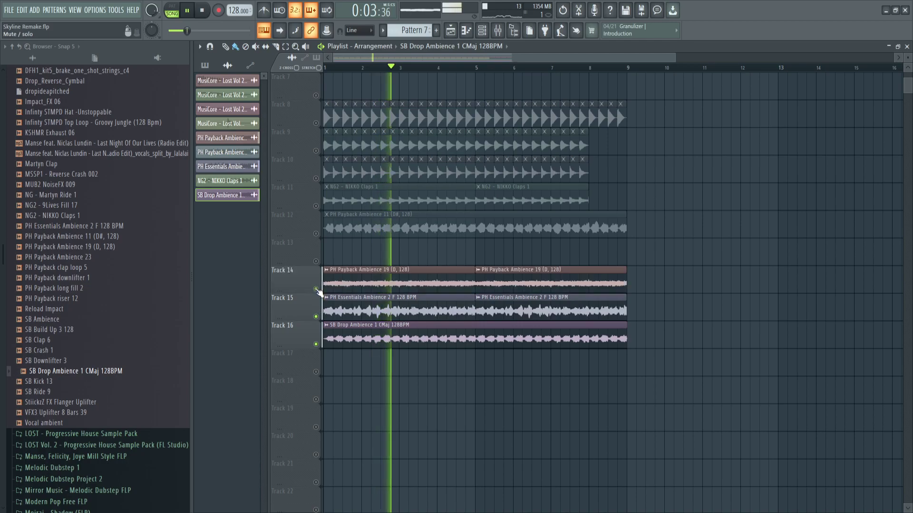
right_click(316, 289)
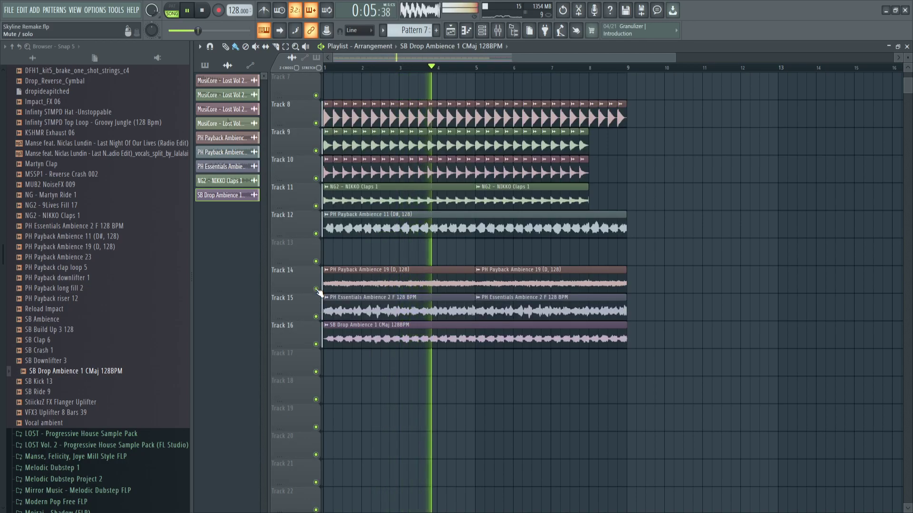
key("space")
- Select mixer inserts 24, 25 and 26 and lower their faders together to about 80% during playback
key("F9")
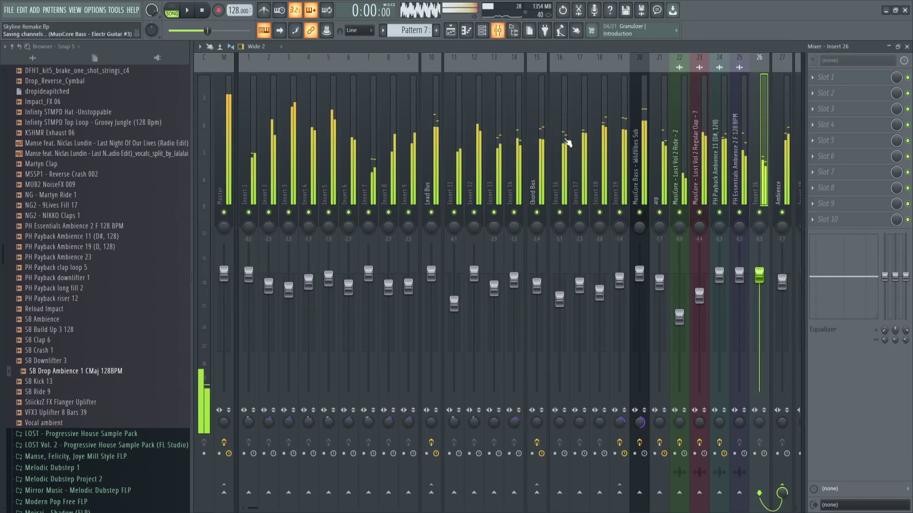
key("Left")
key("Left")
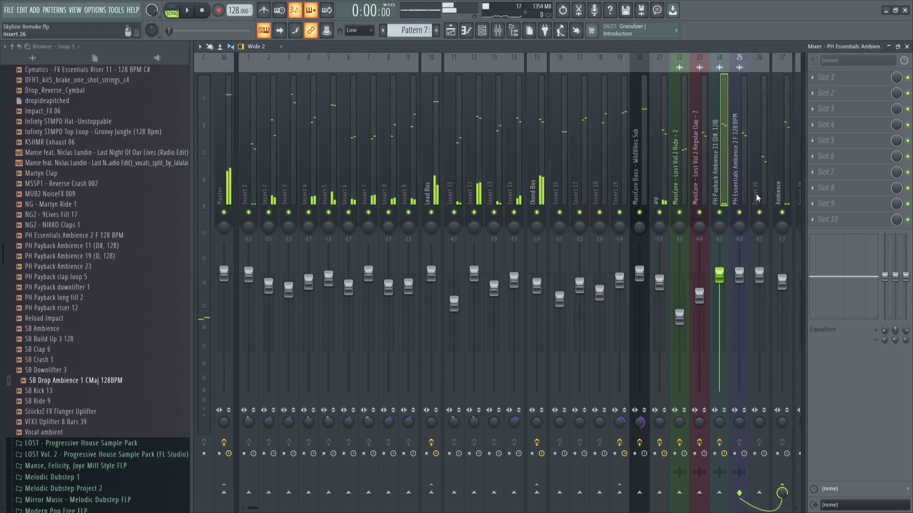
left_click(758, 198, "ctrl+shift")
left_click(742, 200, "ctrl+shift")
key("space")
left_click_drag(760, 274, 759, 297)
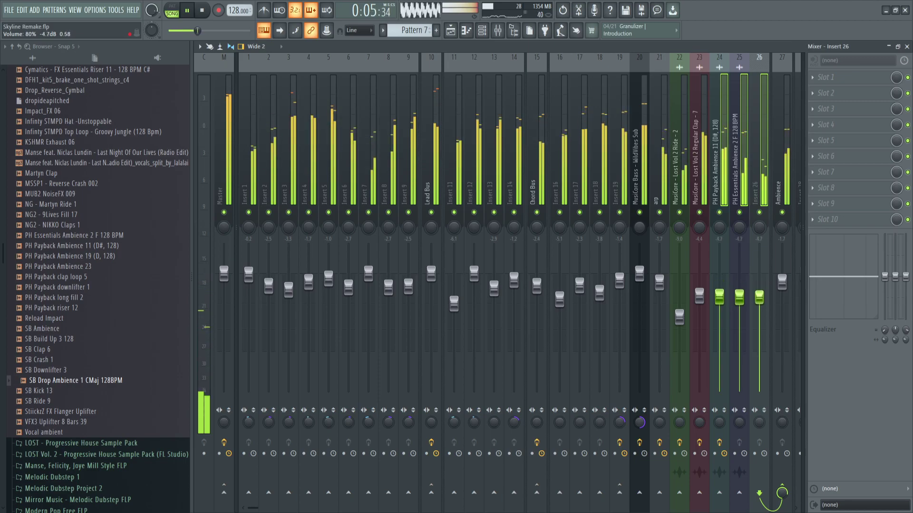
- Return to the playlist and play the arrangement, muting and unmuting Track 12 to compare the sound
left_click(450, 30)
key("space")
key("space")
key("space")
key("space")
left_click(317, 233)
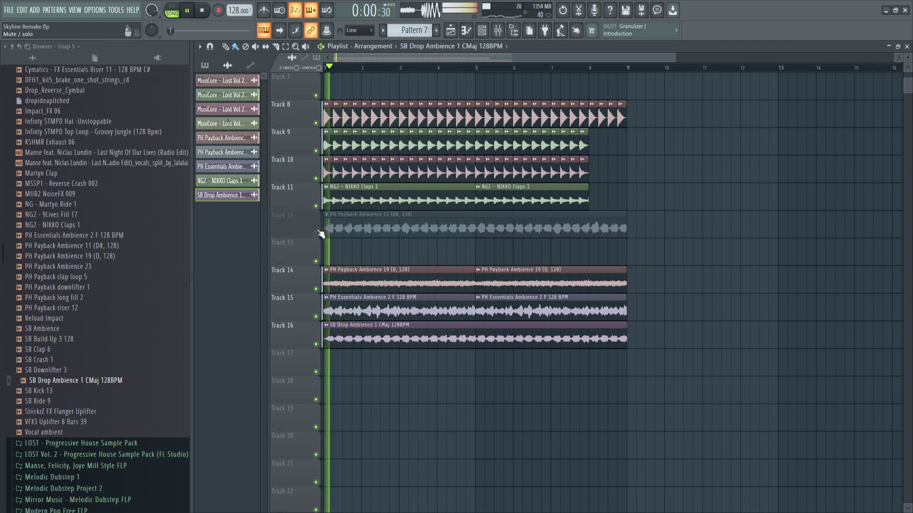
left_click(316, 234)
key("space")
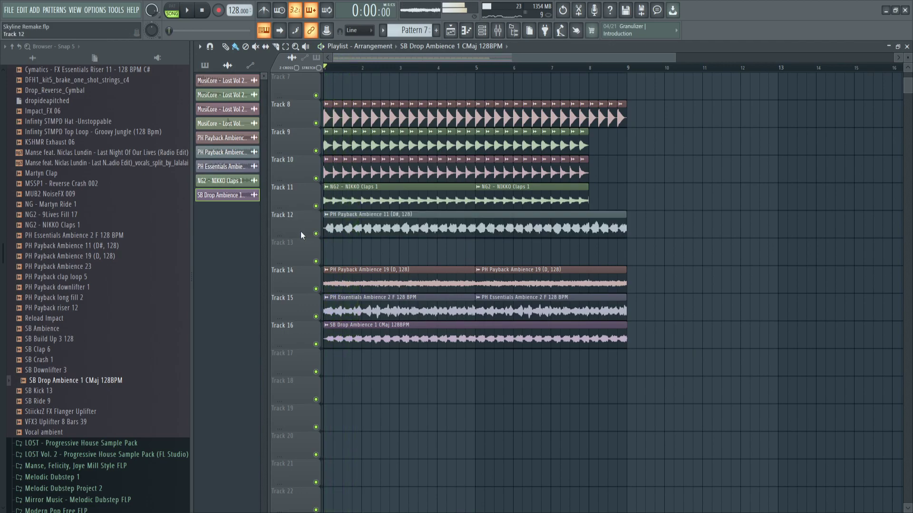
- Solo Track 12 and Track 14 in turn and play each ambience on its own
right_click(316, 234)
key("space")
key("space")
right_click(316, 289)
key("space")
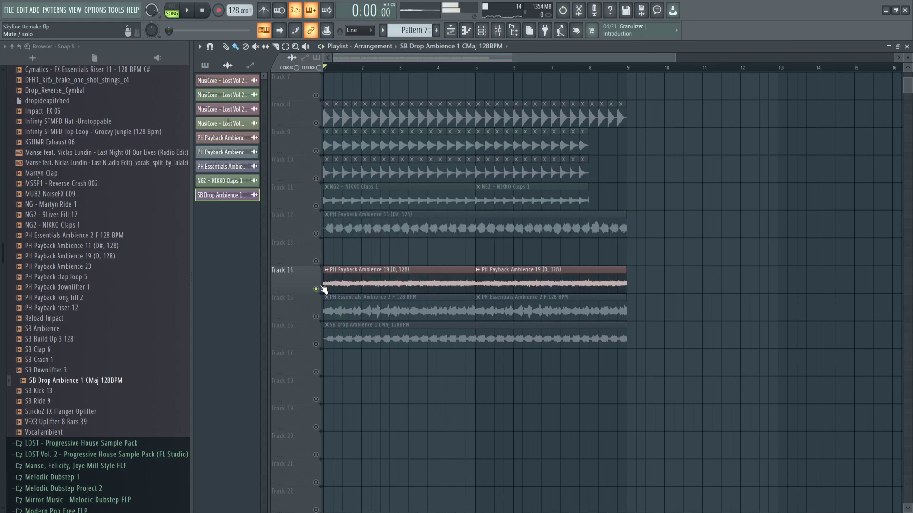
- Compare Track 15 muted against the full arrangement and delete both PH Essentials Ambience 2 clips from it
left_click(316, 317, "ctrl")
left_click(316, 318, "ctrl")
left_click(316, 318)
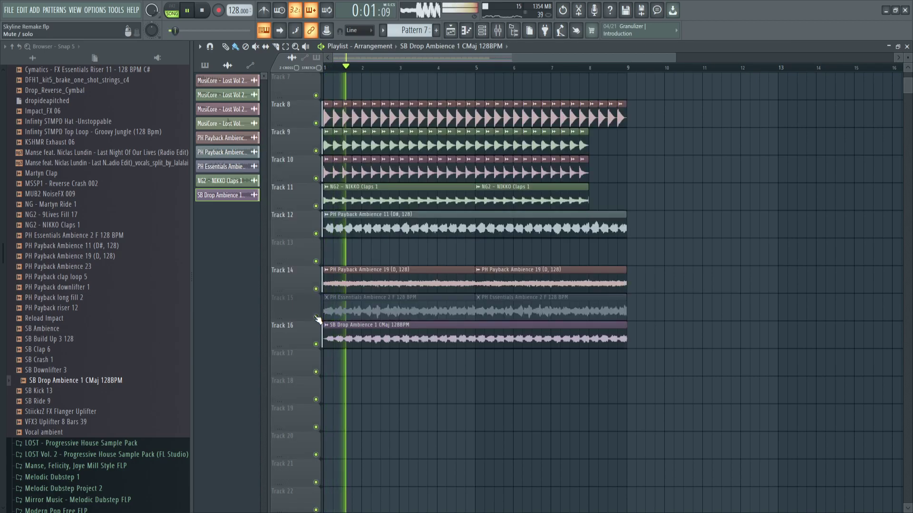
right_click(380, 311)
right_click(499, 311)
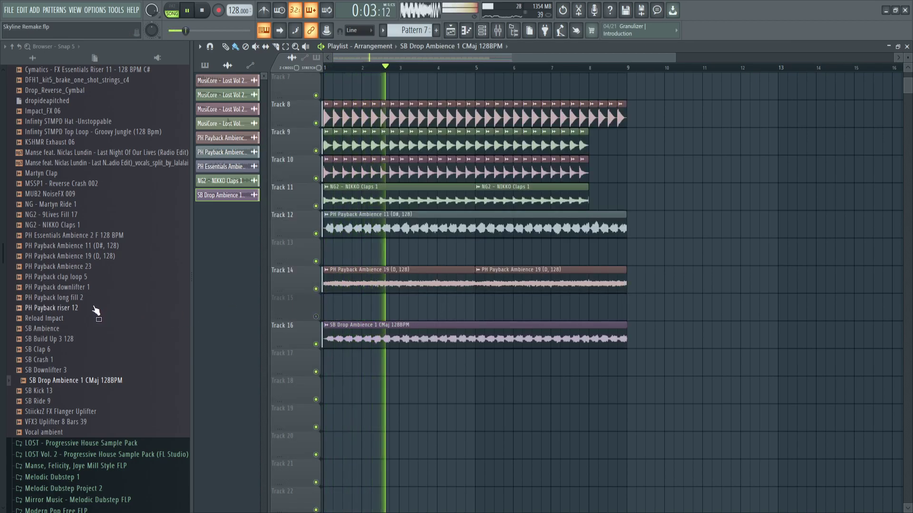
- Audition the Track 14 and Track 16 ambiences together, restore all tracks and stop playback
left_click(315, 289, "ctrl")
key("space")
key("space")
left_click(315, 343)
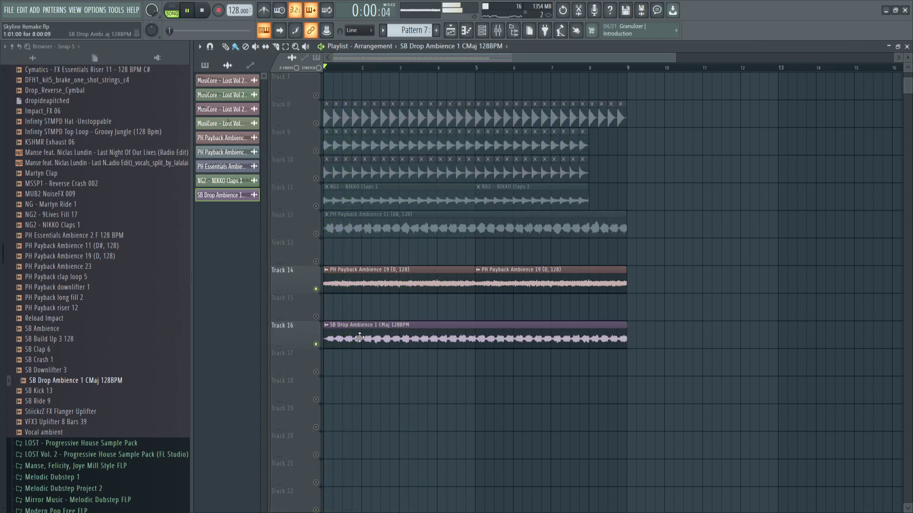
left_click(315, 344, "ctrl")
left_click(316, 344, "ctrl")
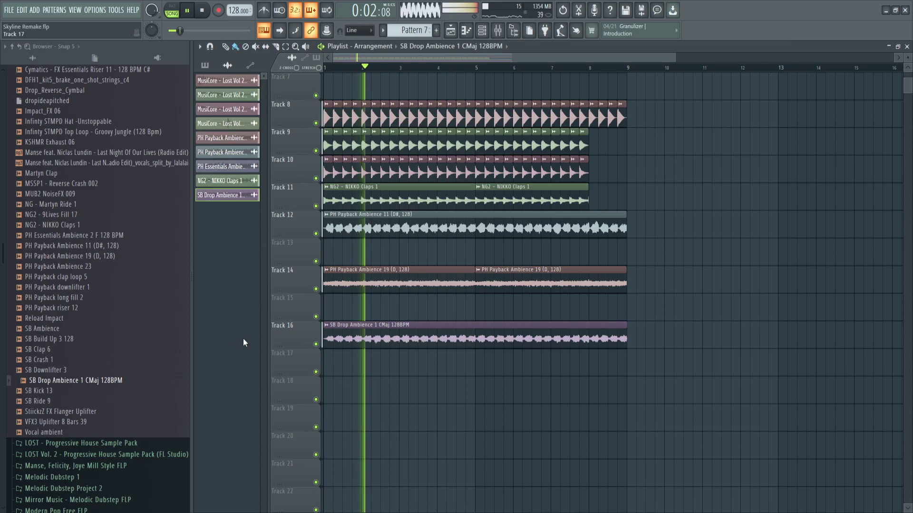
key("space")
- Try MUB2 NoiseFX 009 on Track 19 at bar 1 with its channel volume lowered to about 47%
left_click(89, 267)
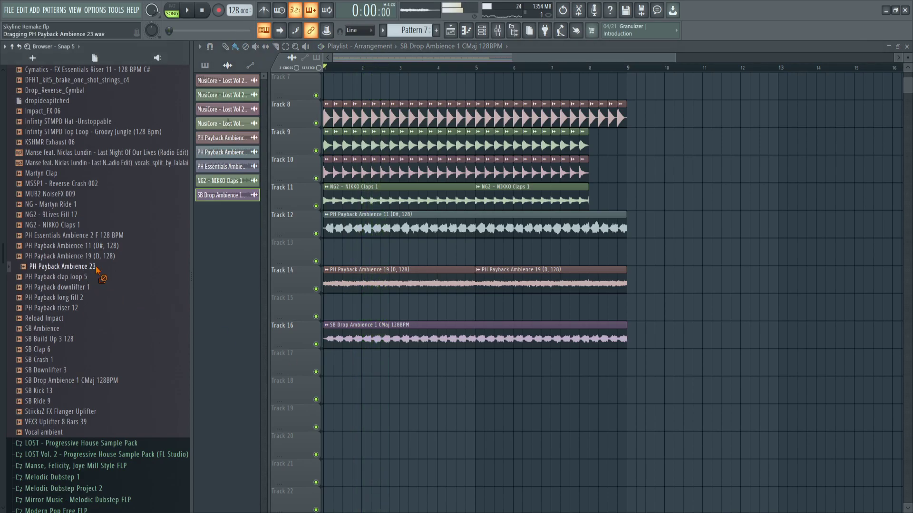
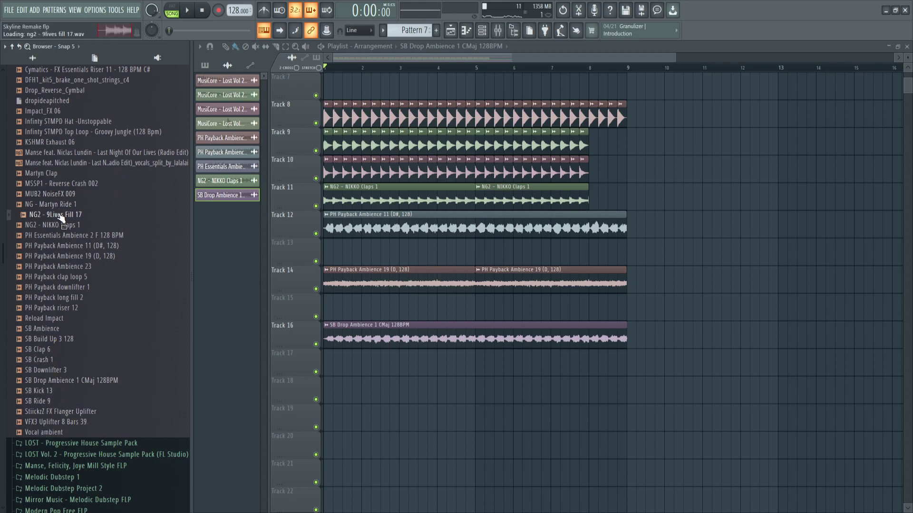
scroll(50, 197, "up", 2)
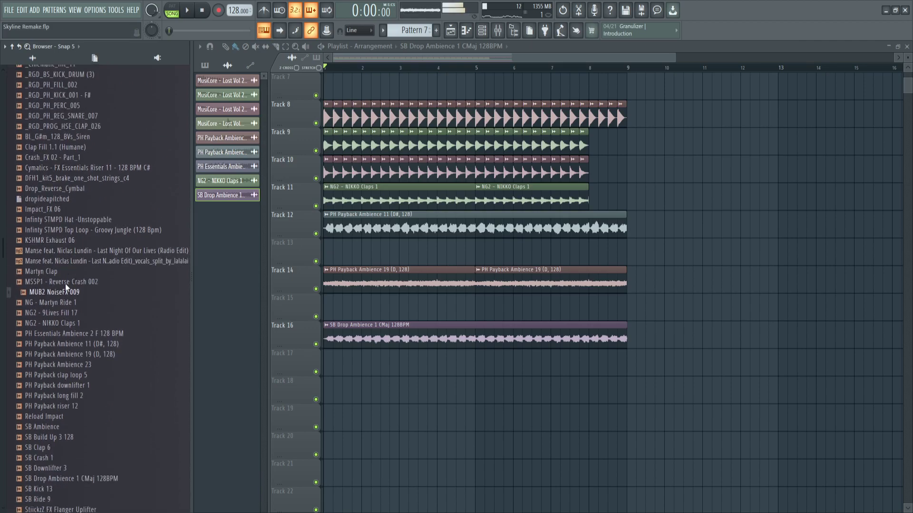
left_click_drag(373, 416, 333, 419)
key("space")
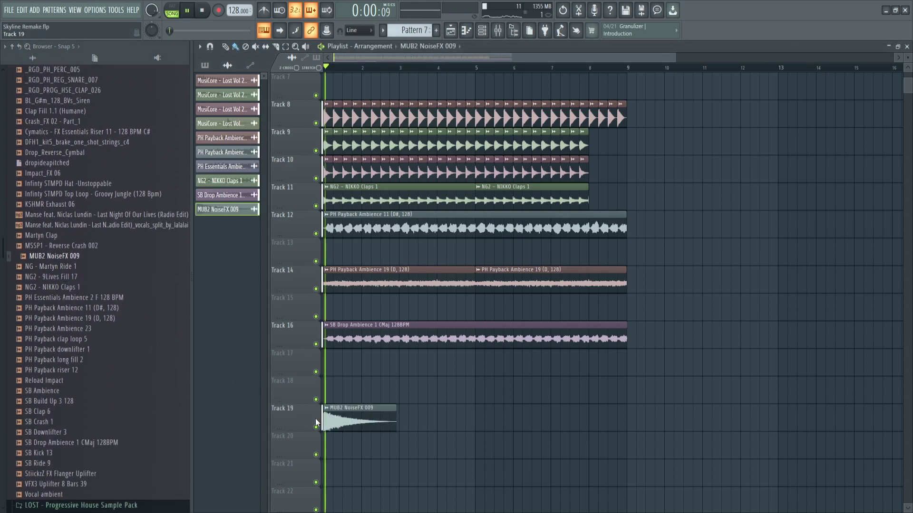
double_click(357, 416)
key("space")
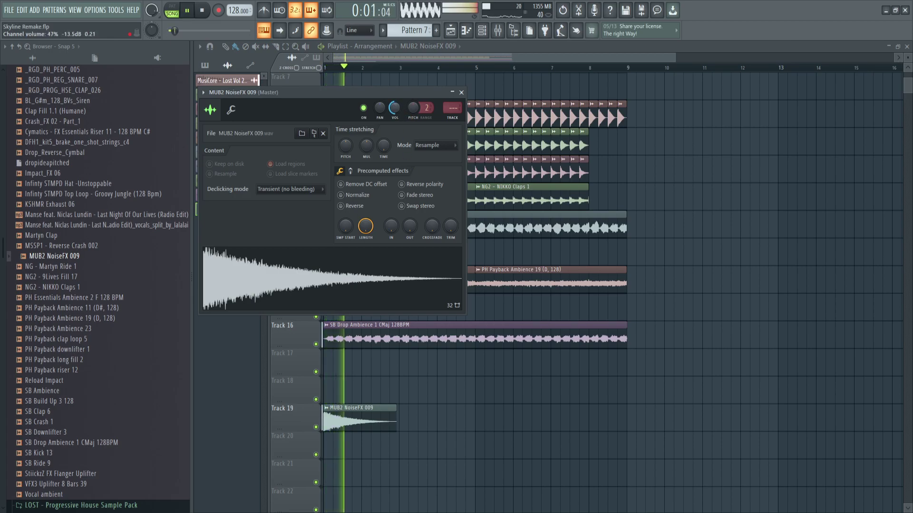
key("Escape")
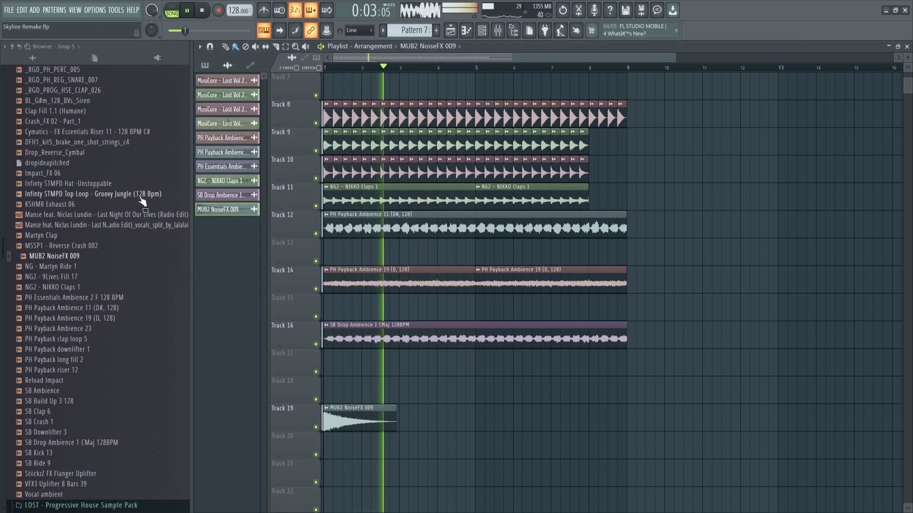
- Add Infinty STMPD Top Loop - Groovy Jungle to Track 15 at bars 1 and 5, with its channel volume at about 48%
key("space")
left_click_drag(140, 196, 332, 318)
left_click_drag(375, 299, 327, 307)
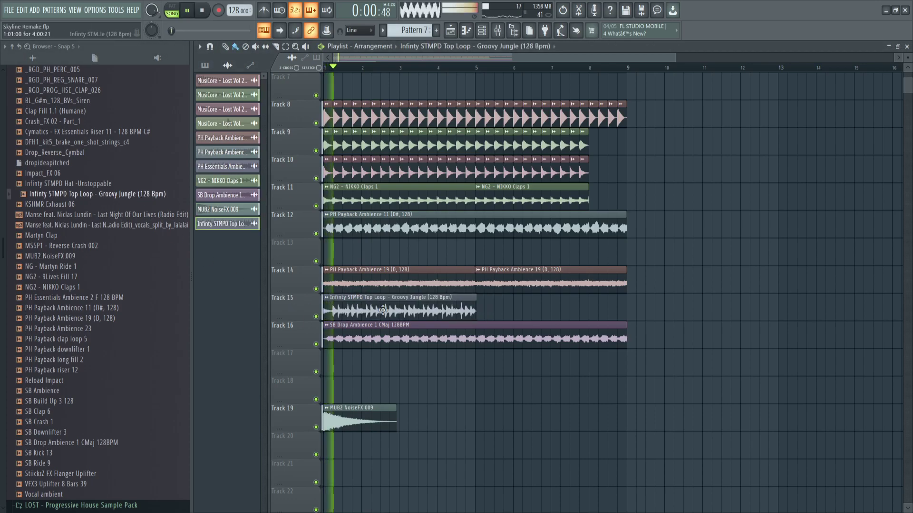
double_click(382, 310)
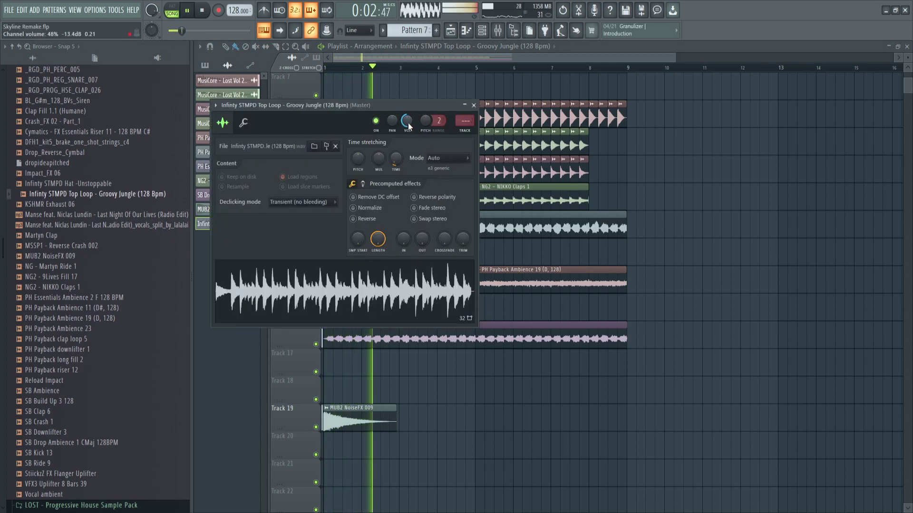
left_click_drag(497, 305, 479, 307)
key("space")
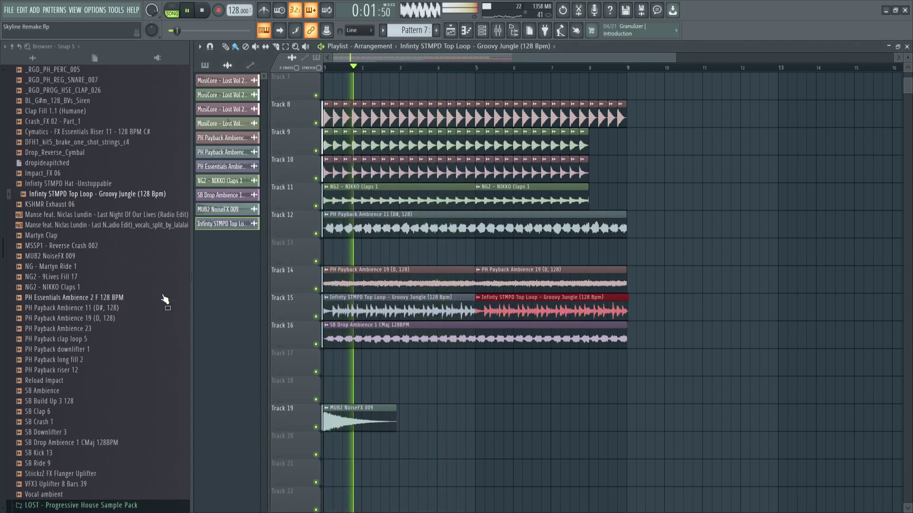
key("space")
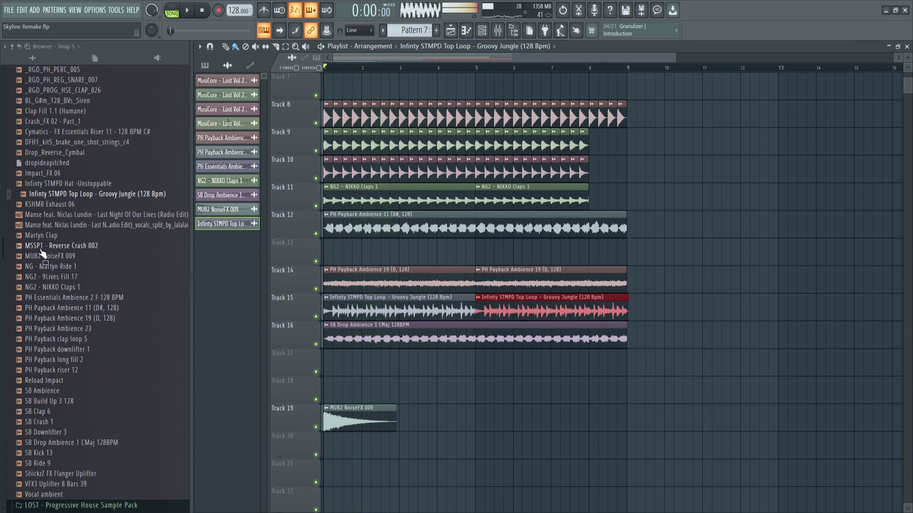
- Try Drop_Reverse_Cymbal on Track 19 at bar 1 with the song and delete the clip
key("space")
scroll(42, 250, "up", 3)
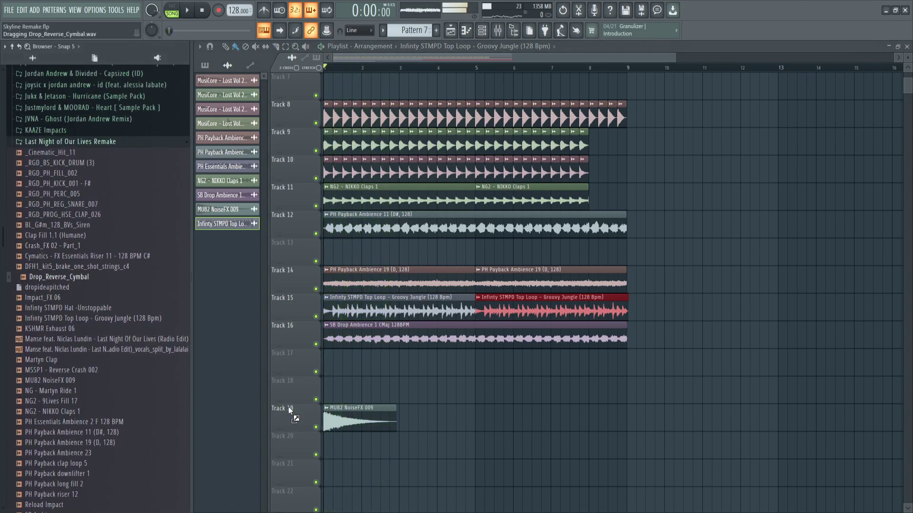
left_click_drag(280, 407, 332, 413)
scroll(337, 420, "up", 3)
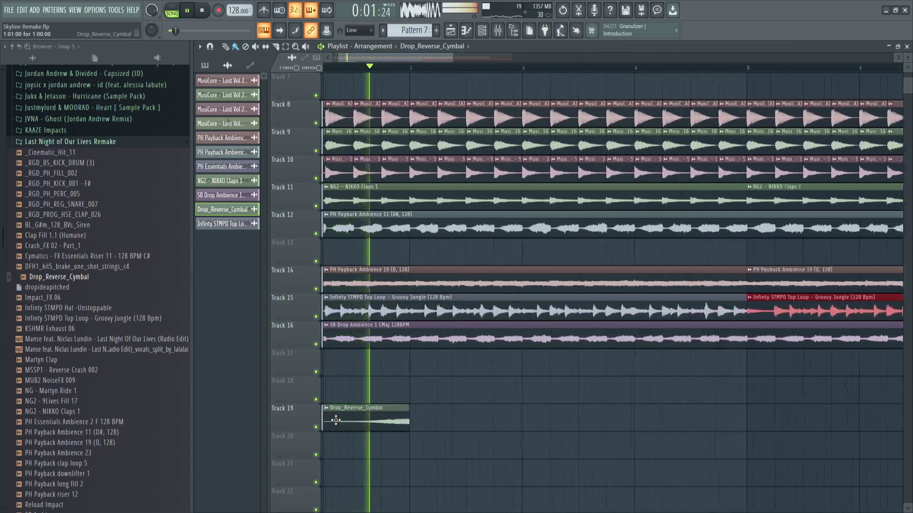
scroll(335, 420, "down", 4)
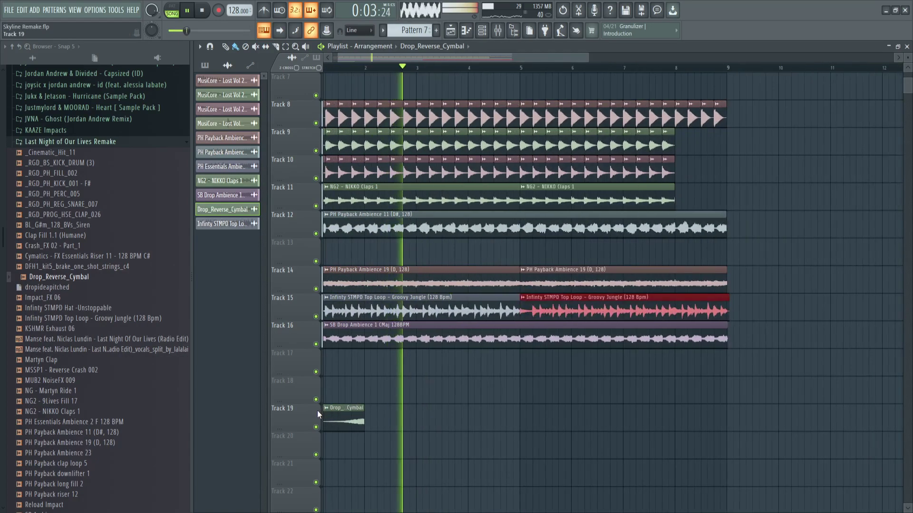
right_click(347, 419)
- Add Crash_FX 02 - Part_1 to Track 17 at bar 1 and lower its channel volume while auditioning it with the song
key("space")
left_click_drag(415, 374, 339, 373)
key("space")
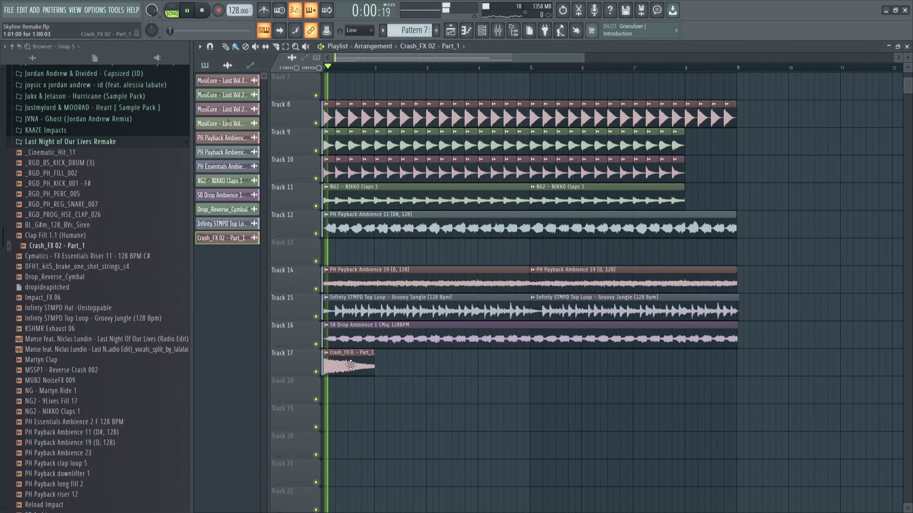
double_click(347, 366)
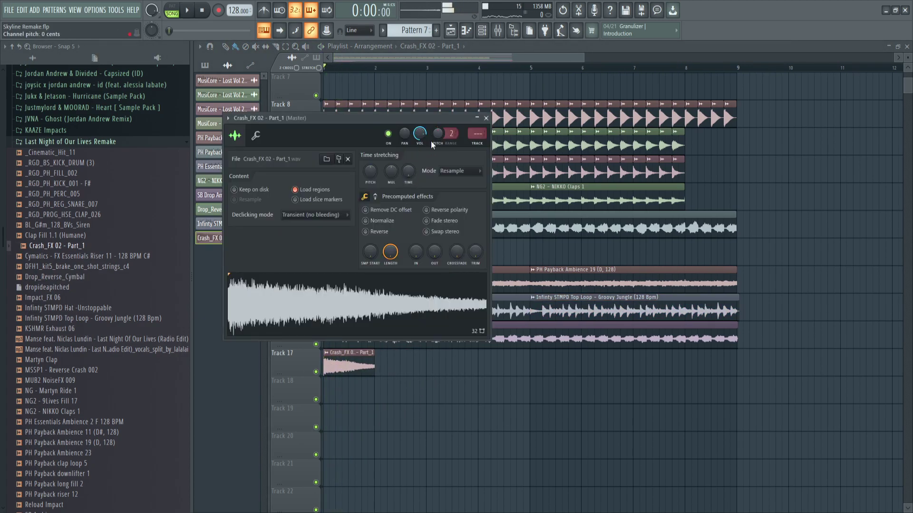
left_click_drag(420, 134, 420, 152)
key("space")
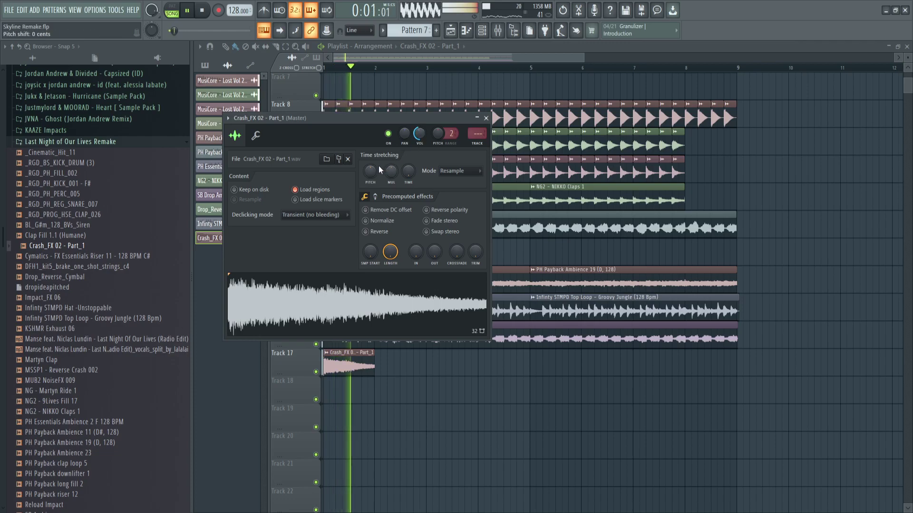
key("Escape")
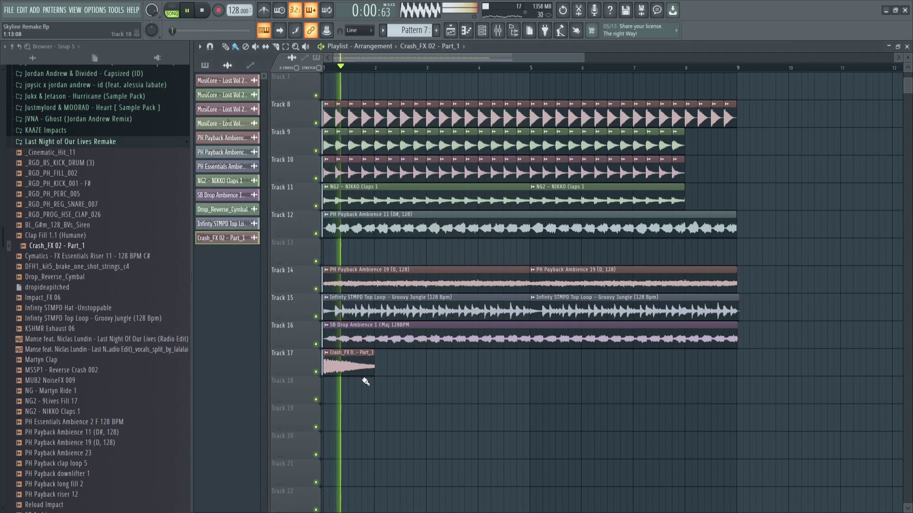
- Repeat the crash clip on Track 17 at bars 2, 3 and 4, plus an extra hit on beat 4 of bar 1
scroll(366, 381, "up", 2)
left_click_drag(394, 366, 388, 363)
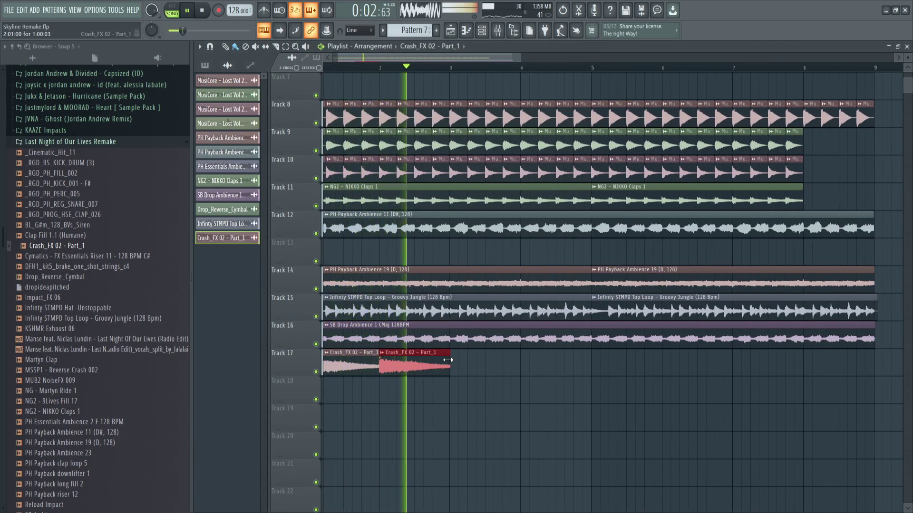
left_click(468, 361)
left_click_drag(494, 365, 479, 367)
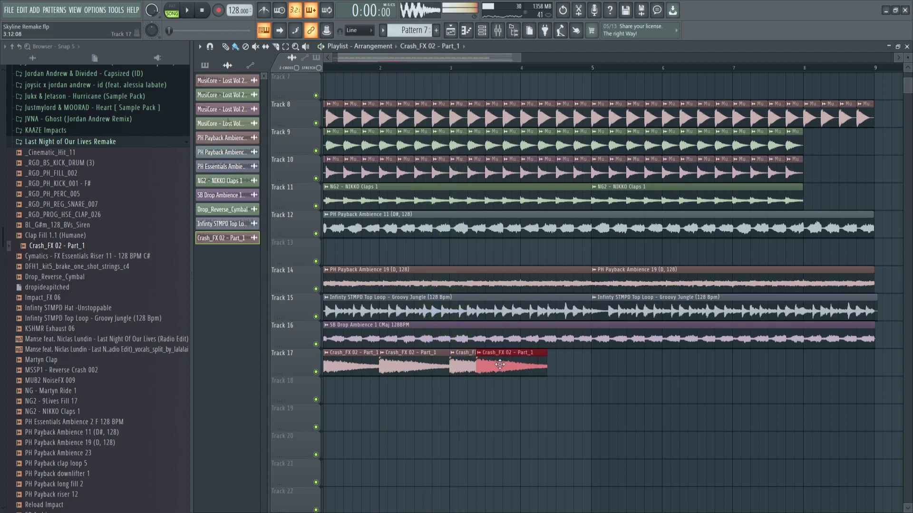
double_click(545, 364)
key("Escape")
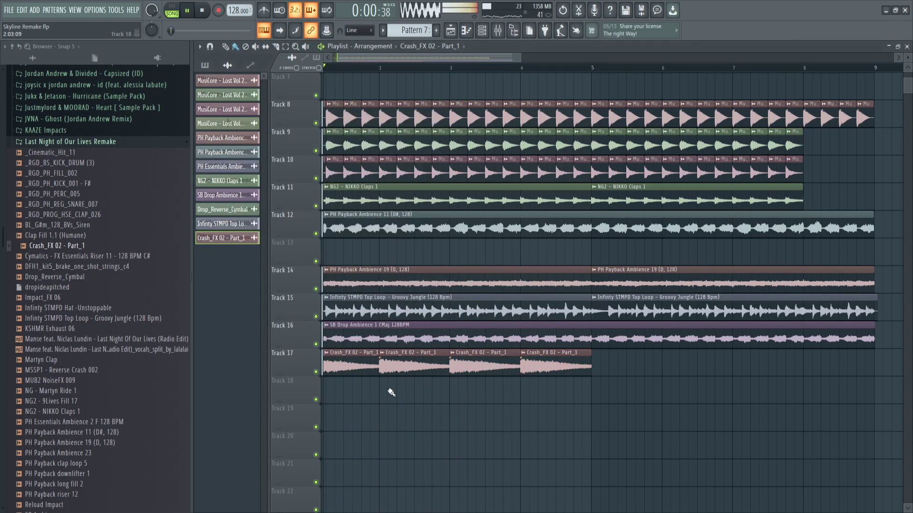
scroll(378, 386, "up", 2)
left_click(353, 362)
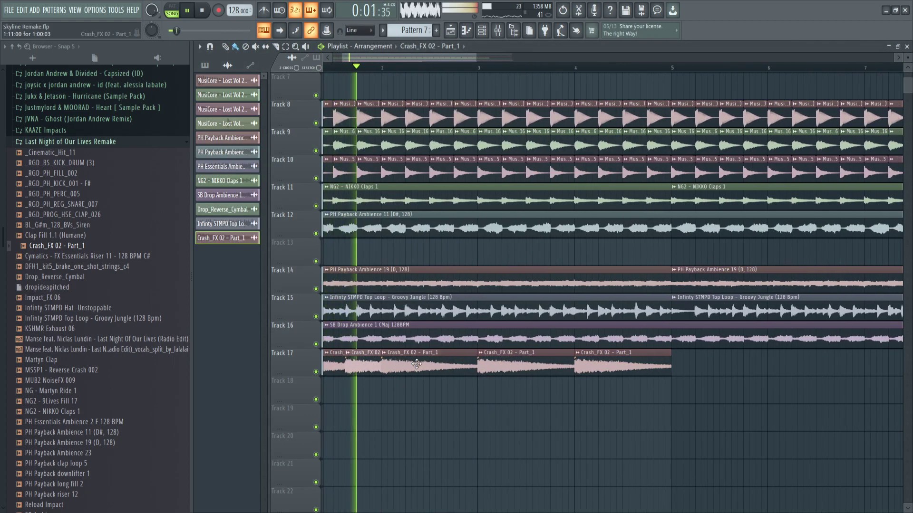
- Set the crash channel to about 28% volume and Auto stretching with a lowered pitch, and route it to mixer track 28
double_click(367, 364)
key("space")
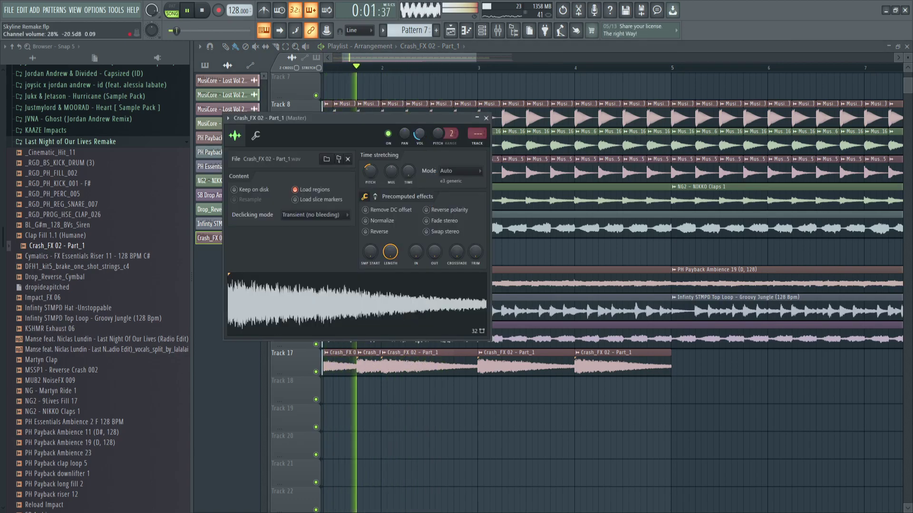
left_click(477, 144)
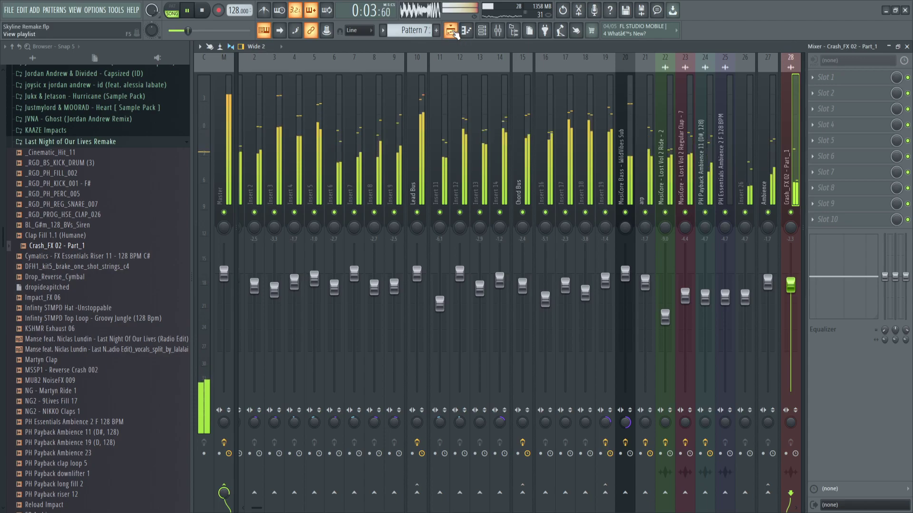
left_click(450, 30)
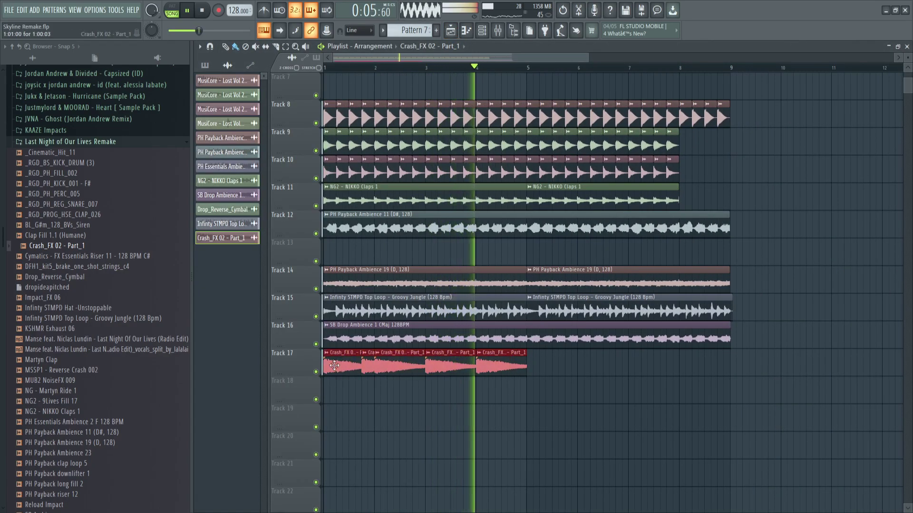
- Duplicate the whole four-bar group of crash clips on Track 17 to start at bar 5
left_click_drag(334, 366, 538, 353)
scroll(566, 380, "down", 3)
scroll(569, 382, "up", 3)
scroll(561, 384, "down", 3)
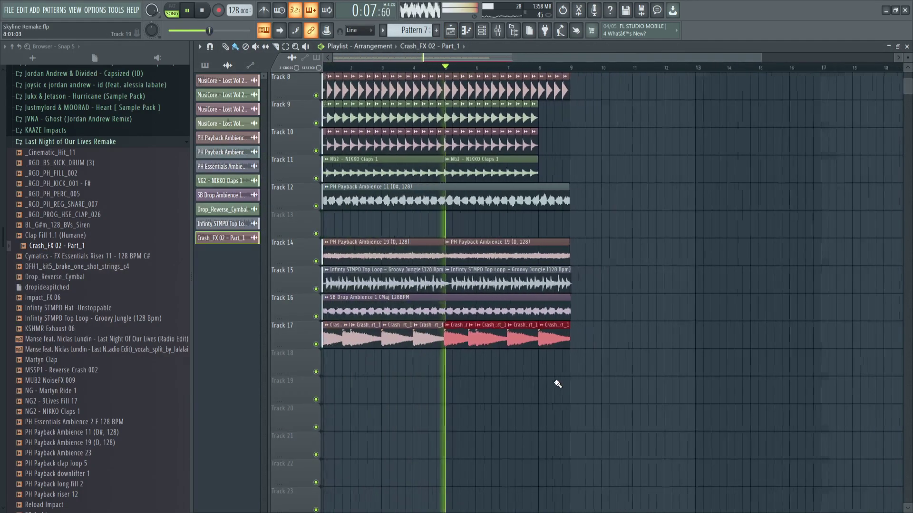
- Duplicate the entire eight-bar arrangement on all tracks so that the copy starts at bar 9
scroll(557, 384, "up", 7)
scroll(371, 139, "down", 2)
key("ctrl+a")
key("ctrl+b")
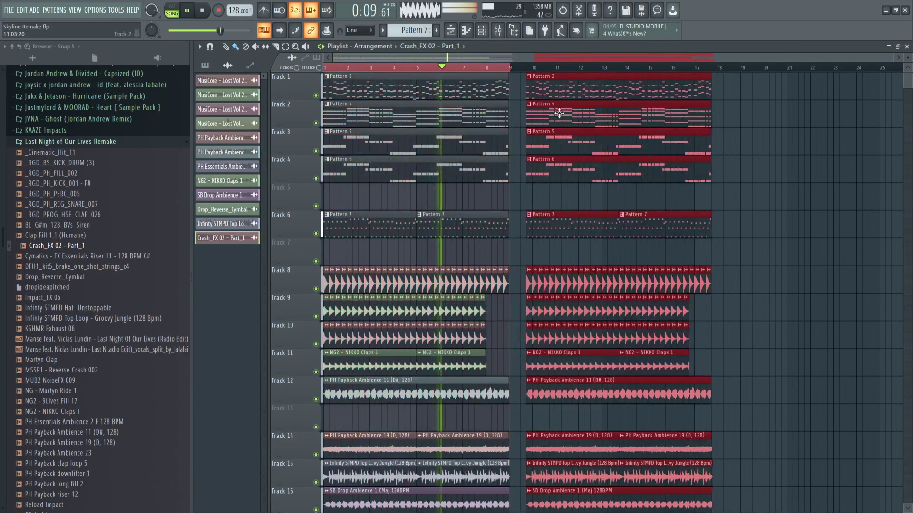
scroll(511, 355, "up", 2)
key("space")
scroll(534, 336, "up", 2)
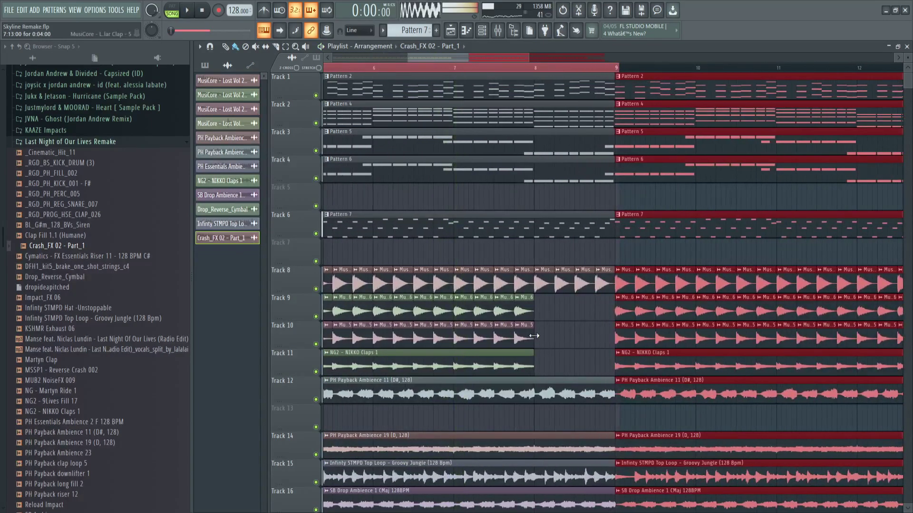
- Clear the selection and delete the four Track 8 clips in bar 8
left_click(556, 346, "ctrl")
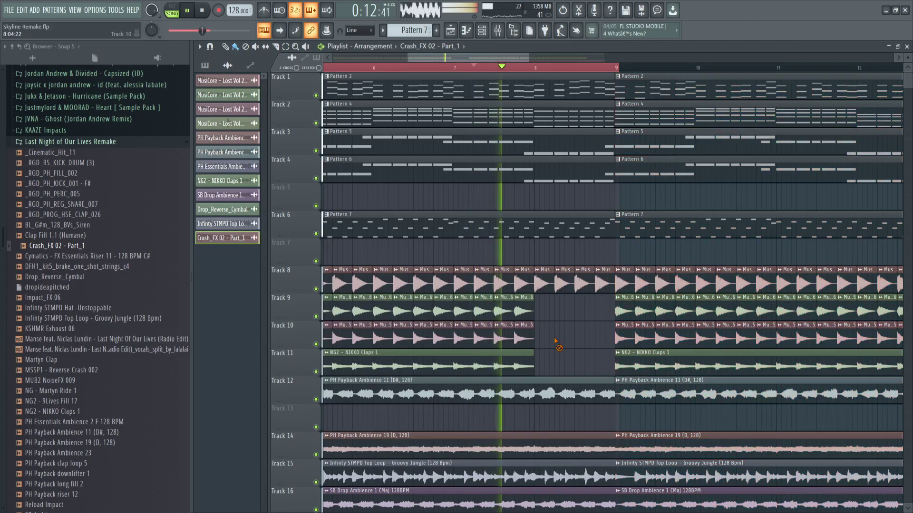
key("ctrl+a")
left_click(556, 340, "ctrl")
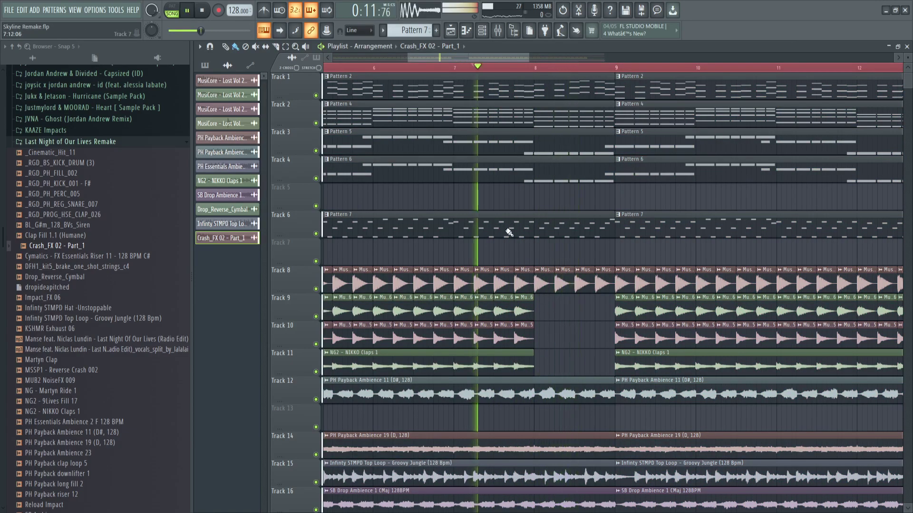
right_click(543, 283)
right_click(564, 284)
right_click(576, 286)
right_click(594, 284)
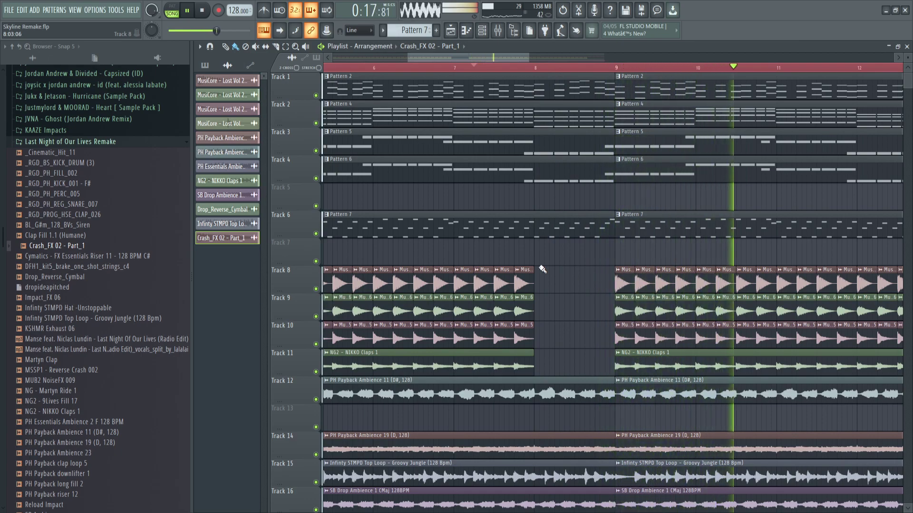
- Add NG2 - 9Lives Fill 17 to Track 20 on beat 3 of bar 8, with its channel volume at about 57%
scroll(485, 262, "down", 4, "ctrl")
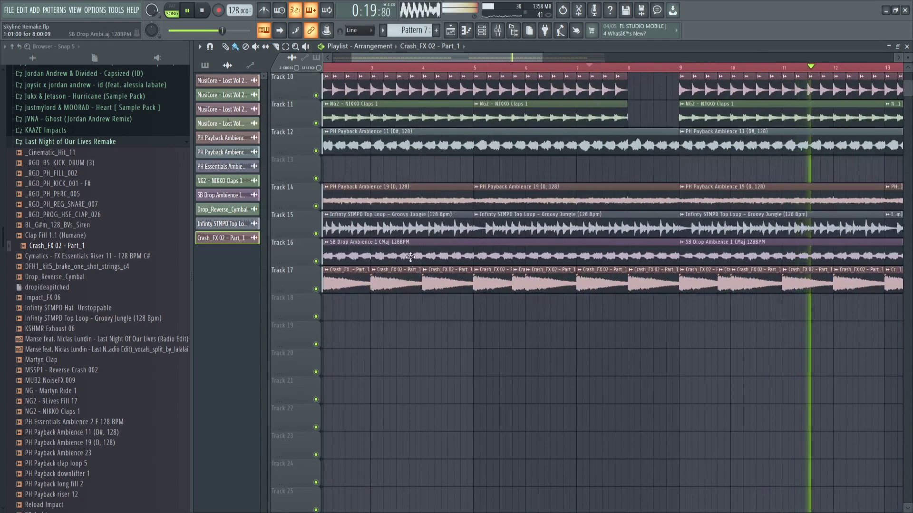
scroll(414, 317, "down", 3)
scroll(409, 316, "up", 2)
scroll(326, 368, "up", 3, "ctrl")
key("space")
left_click_drag(79, 403, 116, 404)
scroll(637, 413, "up", 2, "ctrl")
key("space")
left_click_drag(633, 408, 705, 418)
double_click(706, 419)
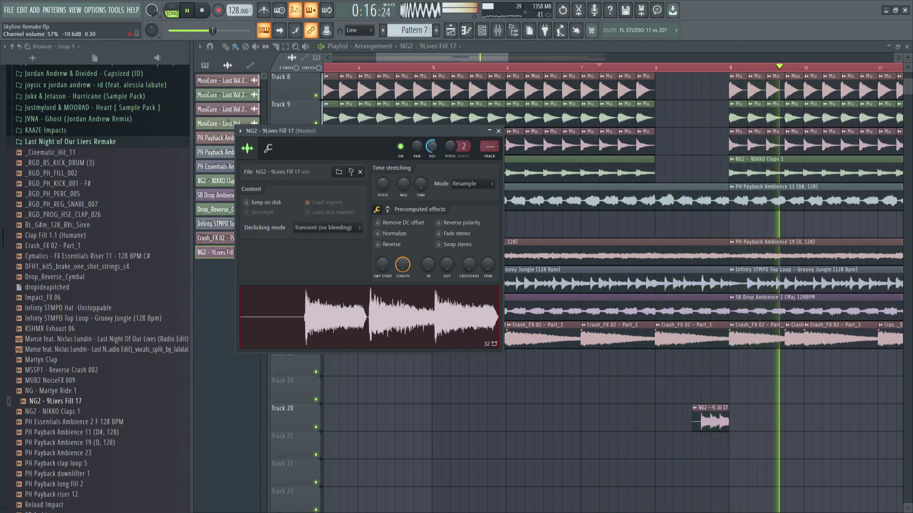
key("Escape")
- Stop the song and preview the _RGD drum and percussion samples in the Last Night of Our Lives Remake folder
scroll(590, 435, "down", 3)
key("space")
left_click(75, 163)
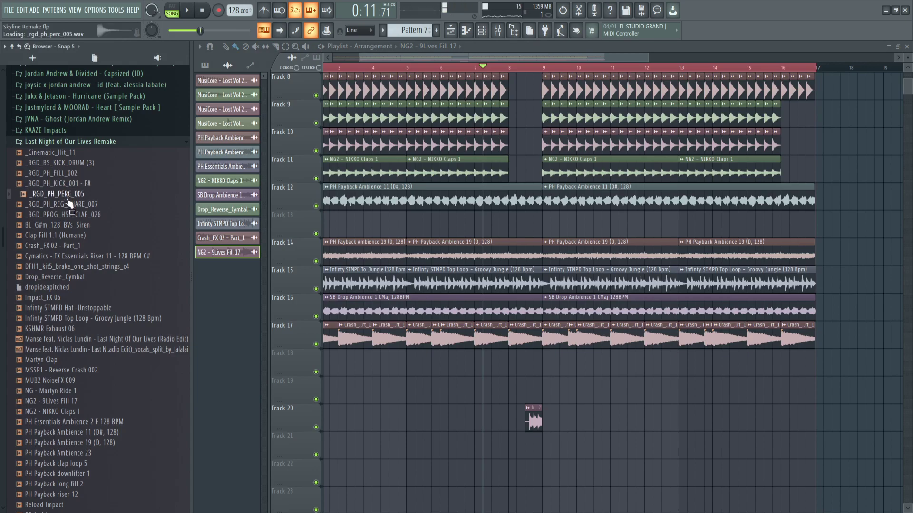
- Place the KAAZE Impacts Cinematic sample on Track 19 just before bar 8, audition it and open its channel settings
left_click(61, 142)
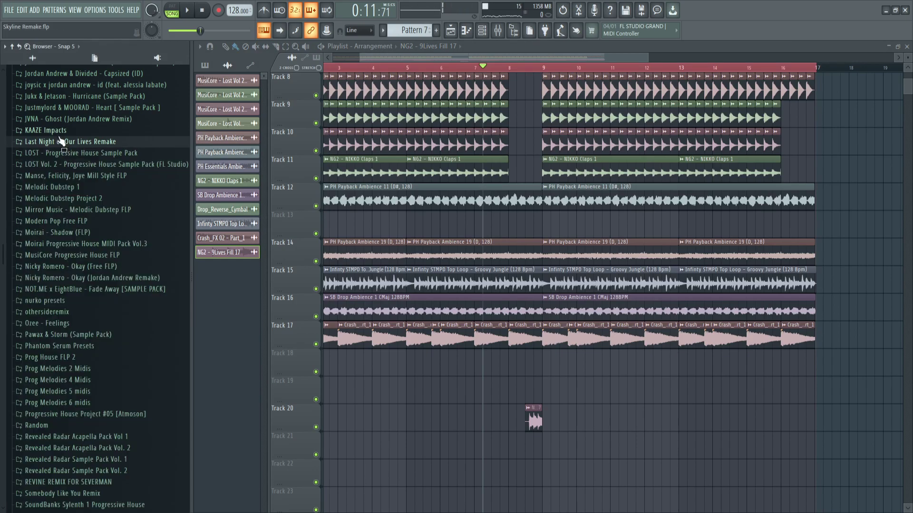
left_click(58, 131)
left_click(63, 162)
left_click_drag(411, 391, 418, 391)
scroll(424, 392, "up", 2)
left_click_drag(441, 395, 591, 400)
key("space")
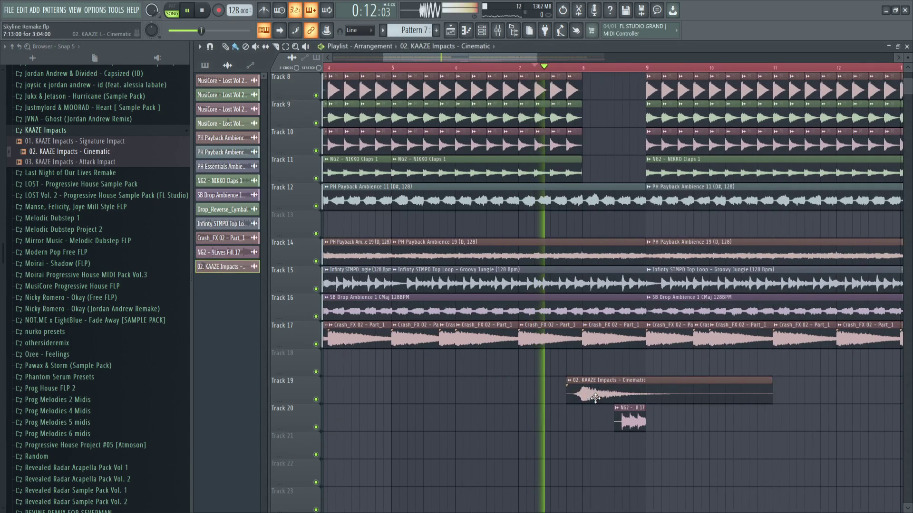
double_click(595, 397)
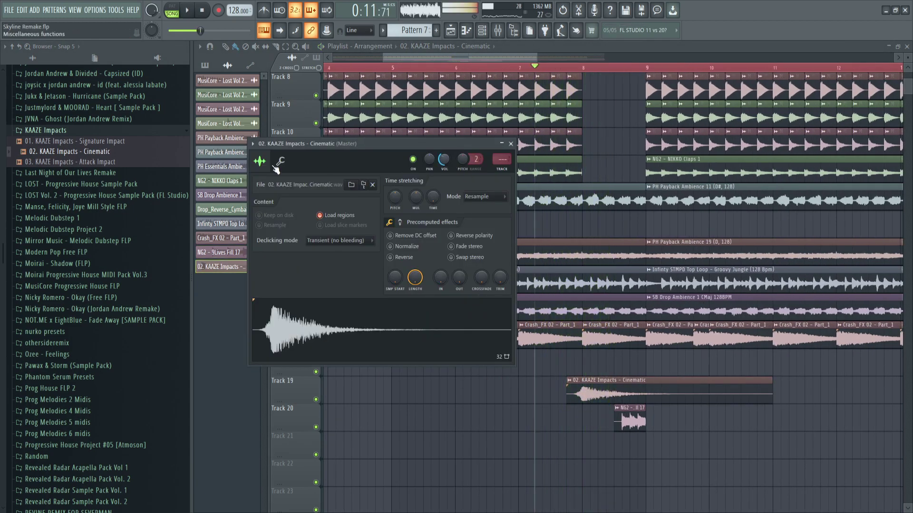
- Swap the Track 19 impact for the KAAZE Attack Impact sample and set its channel volume to 61%
left_click_drag(258, 233, 623, 395)
scroll(622, 395, "up", 2)
key("space")
double_click(620, 396)
key("space")
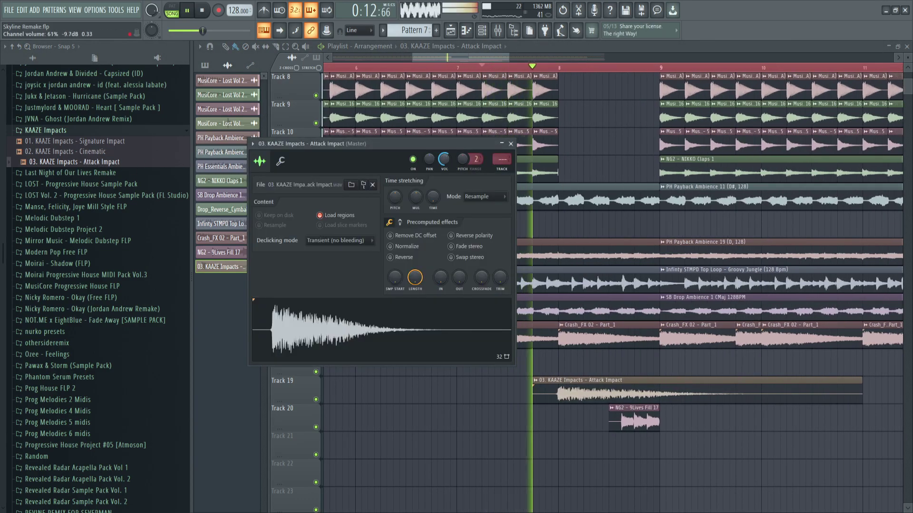
key("Escape")
- Try shortening the first Pattern 5 and Pattern 6 clips on Tracks 3 and 4 to end at bar 8
scroll(622, 172, "up", 4)
key("space")
key("space")
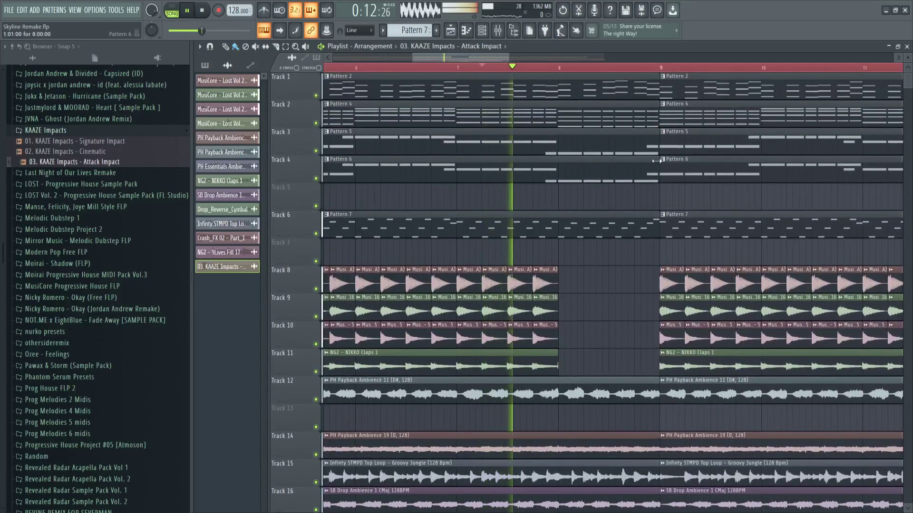
key("space")
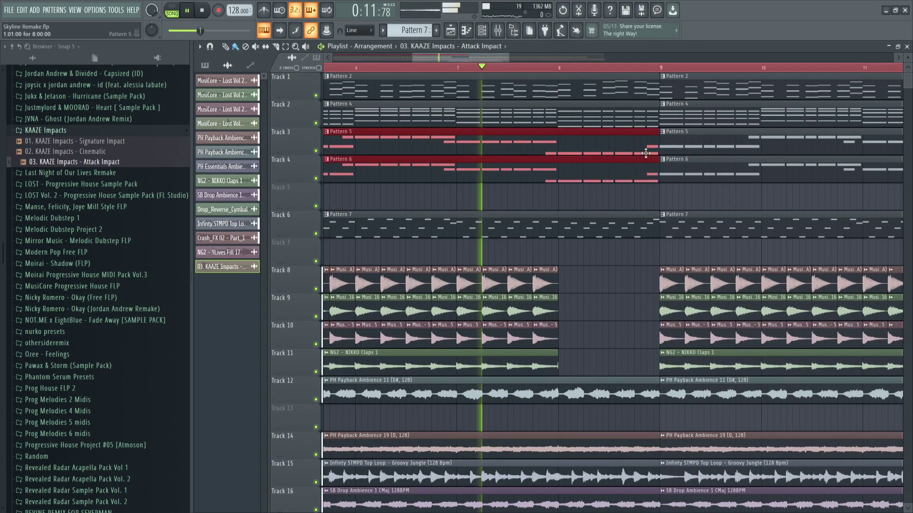
left_click_drag(657, 159, 562, 159)
left_click(586, 178, "ctrl")
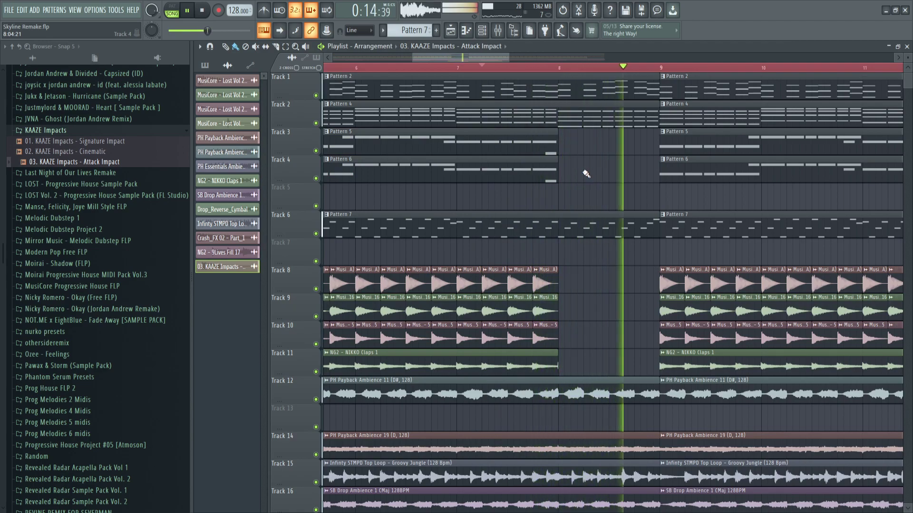
- Extend the shortened Pattern 5 and Pattern 6 clips back to bar 9 and replay the section
left_click_drag(555, 182, 654, 147)
key("space")
key("space")
left_click(633, 201, "ctrl")
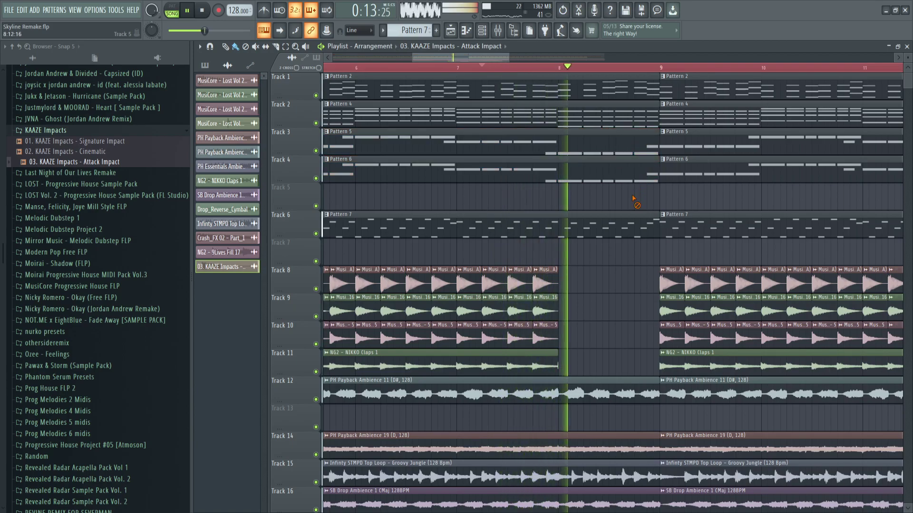
- Try the KAAZE Cinematic sample again in place of the Track 19 impact and audition it
scroll(628, 214, "down", 5)
key("space")
key("space")
left_click_drag(102, 152, 496, 299)
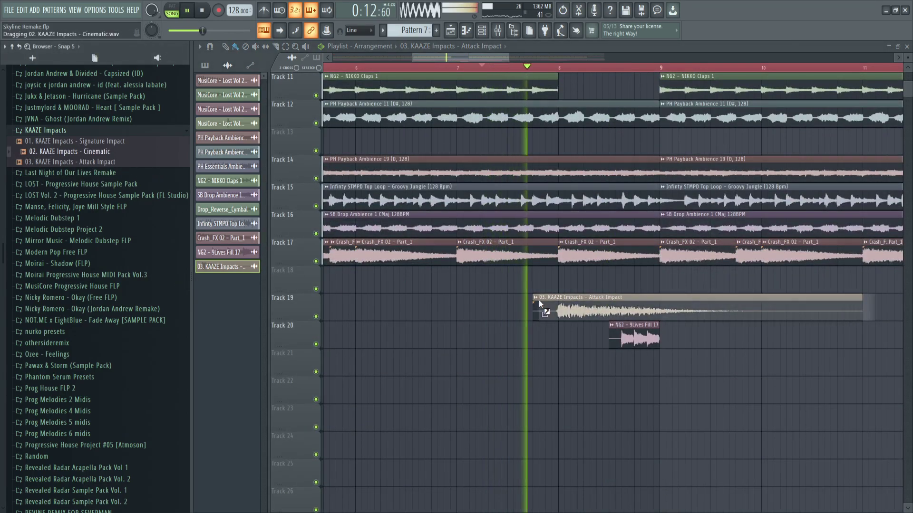
key("space")
key("space")
- Use the KAAZE Signature Impact sample for the Track 19 clip and delete its extra copy on Track 21
mouse_move(119, 142)
left_mouse_down()
mouse_move(399, 271)
mouse_move(574, 306)
mouse_move(671, 310)
mouse_move(677, 365)
left_mouse_up()
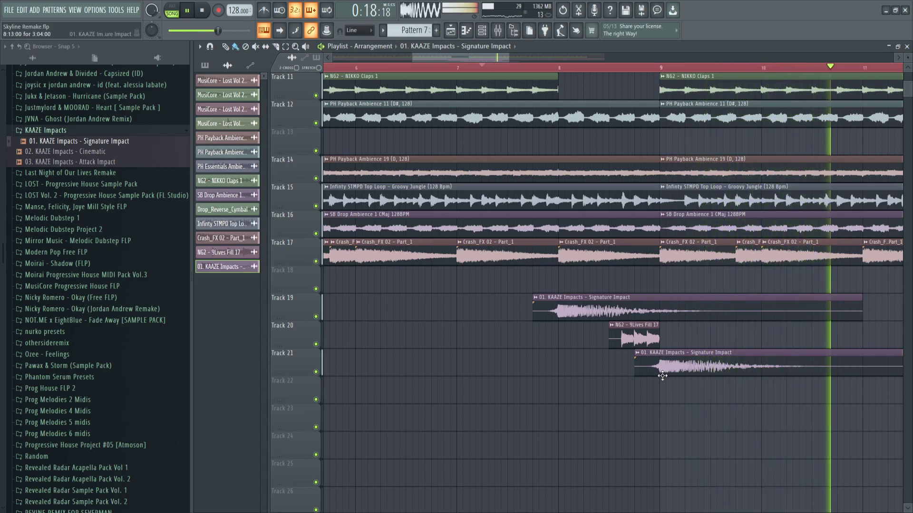
right_click(663, 375)
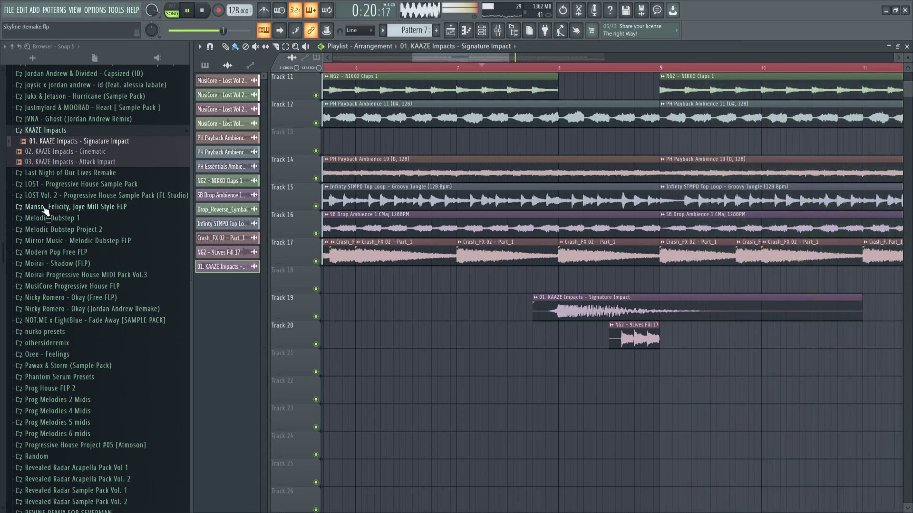
scroll(449, 257, "down", 2)
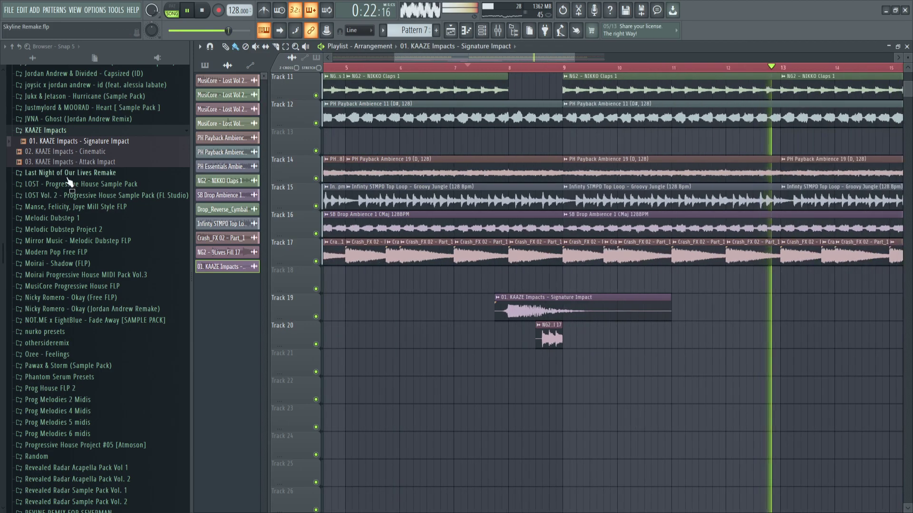
- Look through the samples in the Last Night of Our Lives Remake folder, and collapse the open sample folders
left_click(70, 173)
scroll(65, 177, "down", 4)
scroll(71, 171, "up", 3)
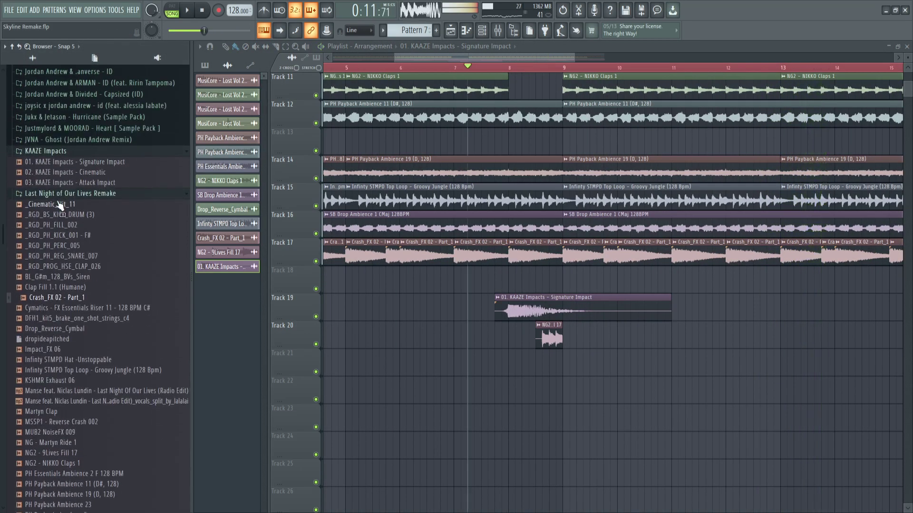
left_click(83, 152)
left_click(84, 153)
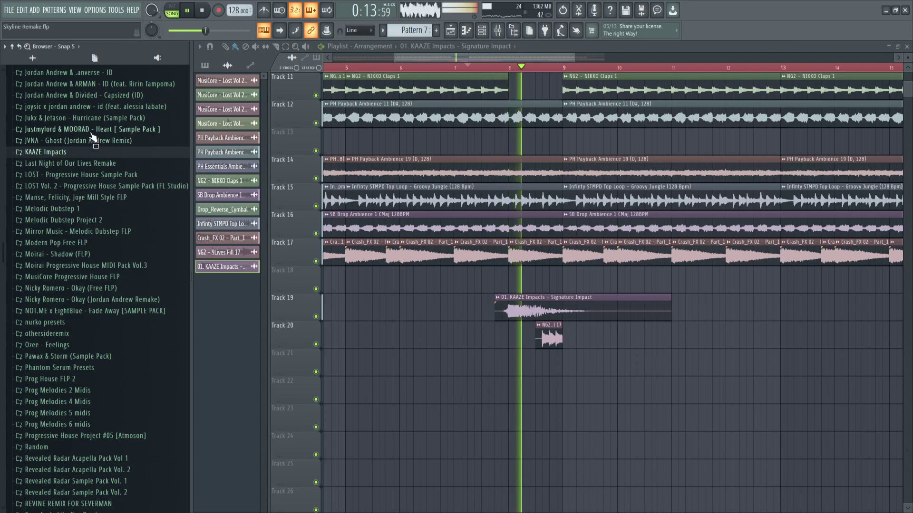
scroll(594, 304, "down", 2)
scroll(512, 308, "up", 3)
scroll(499, 274, "down", 2)
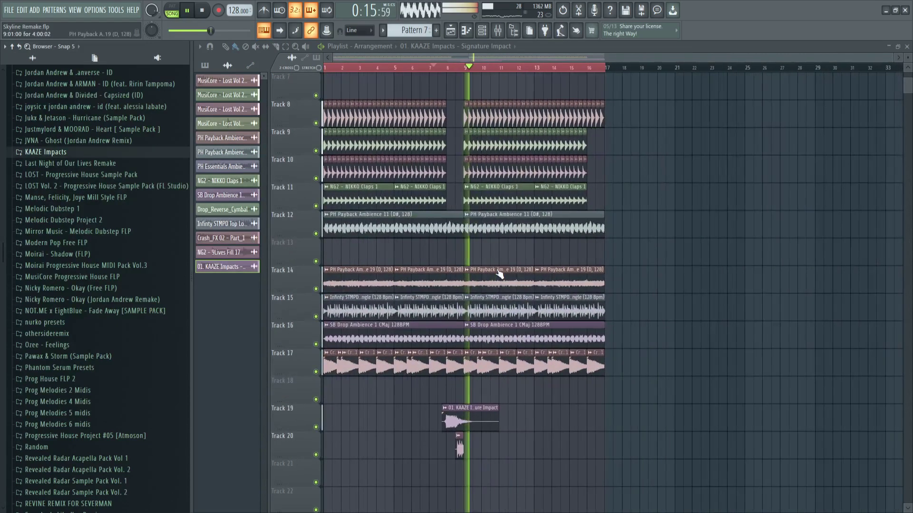
- Move all playlist clips together so the arrangement starts at bar 21
scroll(440, 245, "up", 5)
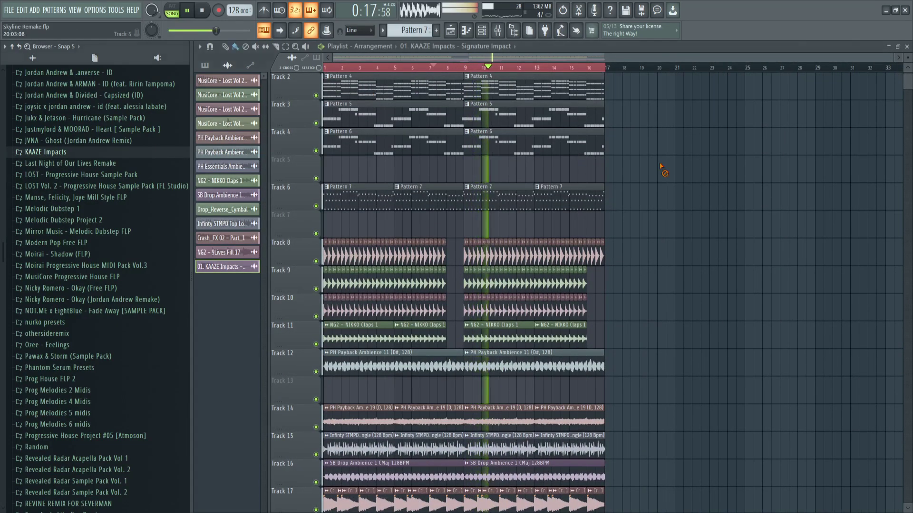
key("ctrl+a")
key("space")
left_click_drag(365, 88, 713, 96)
right_click(614, 112)
scroll(620, 143, "down", 2)
scroll(625, 178, "up", 3)
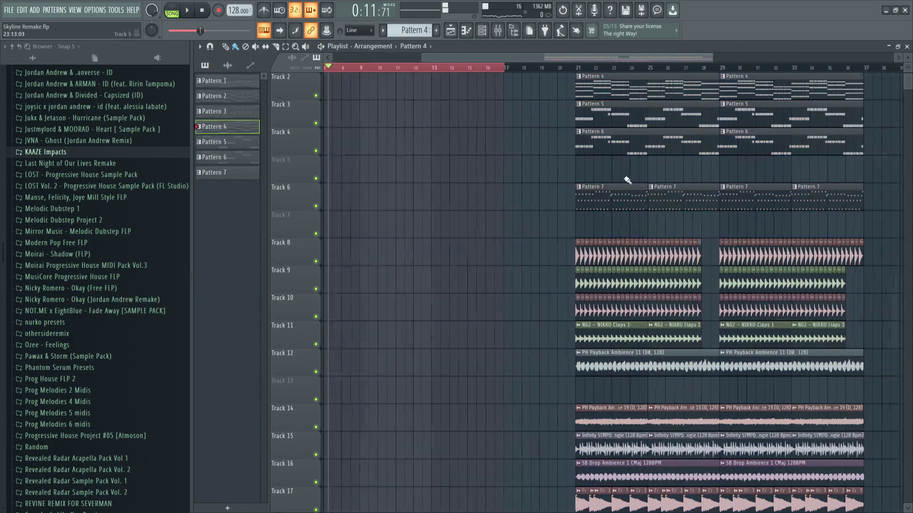
- Transpose all notes of Pattern 1 down three semitones in the piano roll
double_click(234, 82)
key("l")
key("space")
scroll(394, 266, "down", 4)
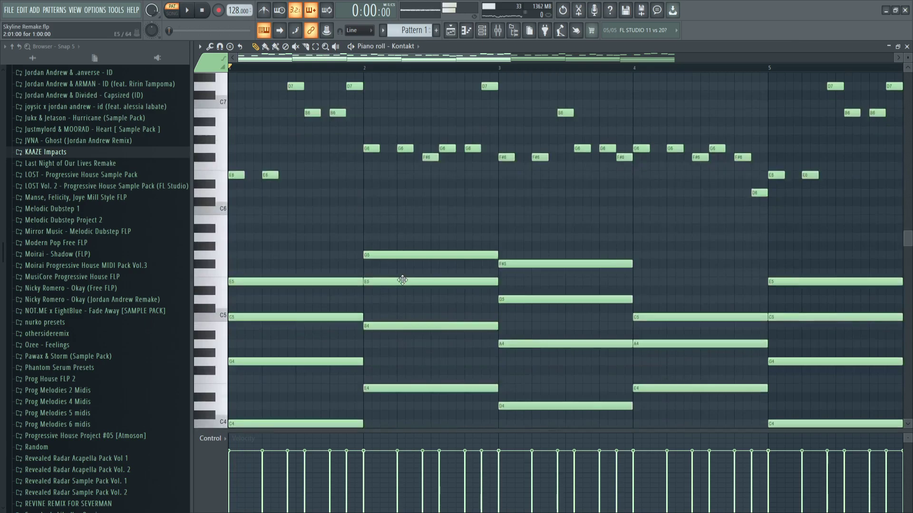
key("ctrl+a")
key("space")
key("Down")
key("Down")
key("Down")
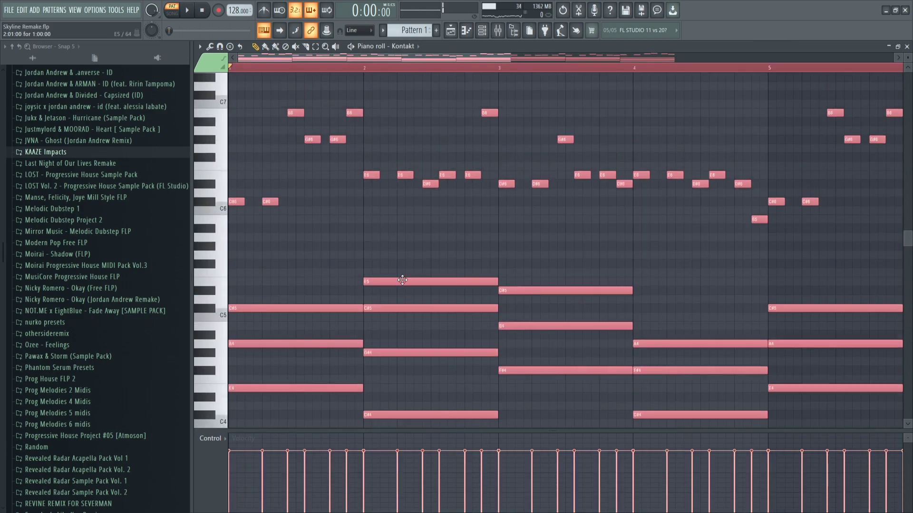
key("space")
key("ctrl+d")
- Copy only the sustained chord notes of Pattern 1 into the Kontakt piano roll of a new Pattern 8
scroll(400, 267, "down", 5)
scroll(401, 267, "down", 7)
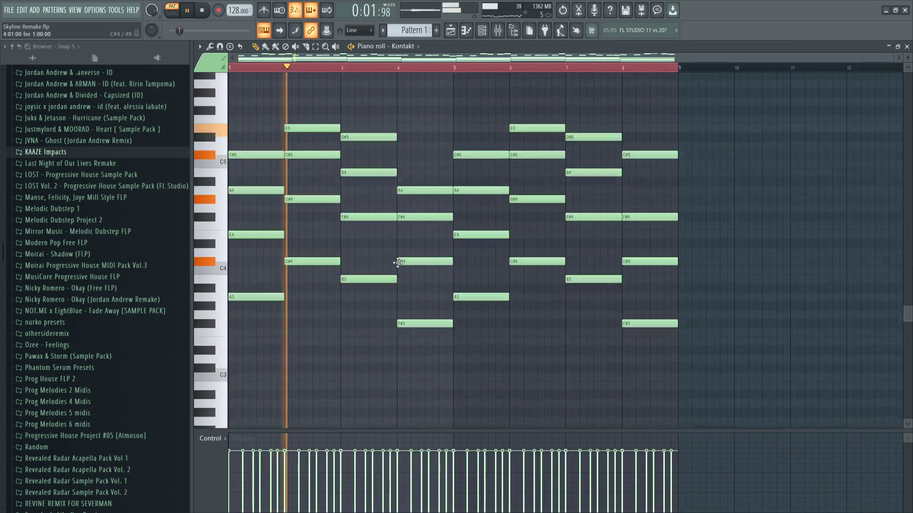
left_click_drag(682, 338, 198, 104)
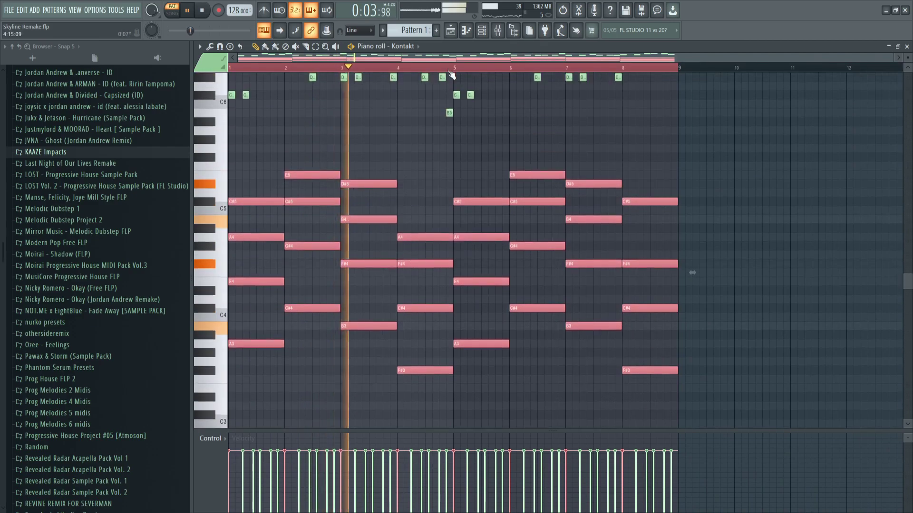
left_click(444, 30)
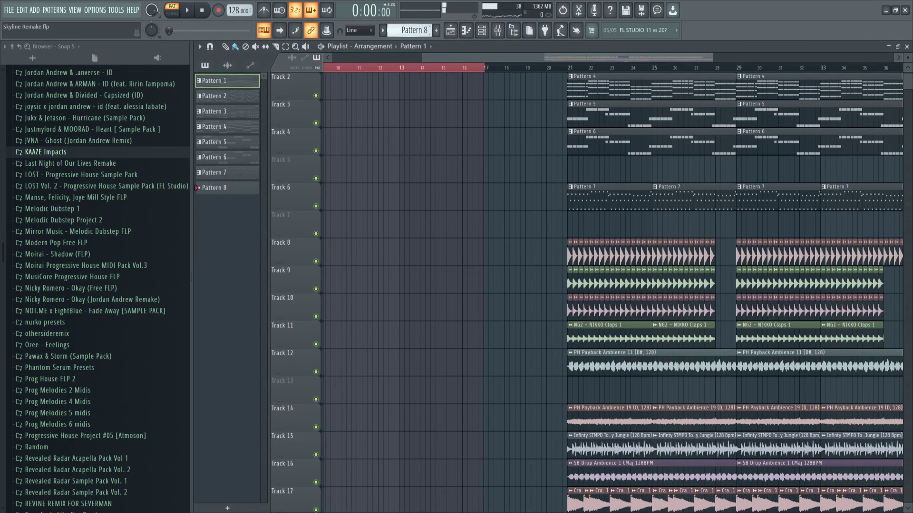
left_click(467, 30)
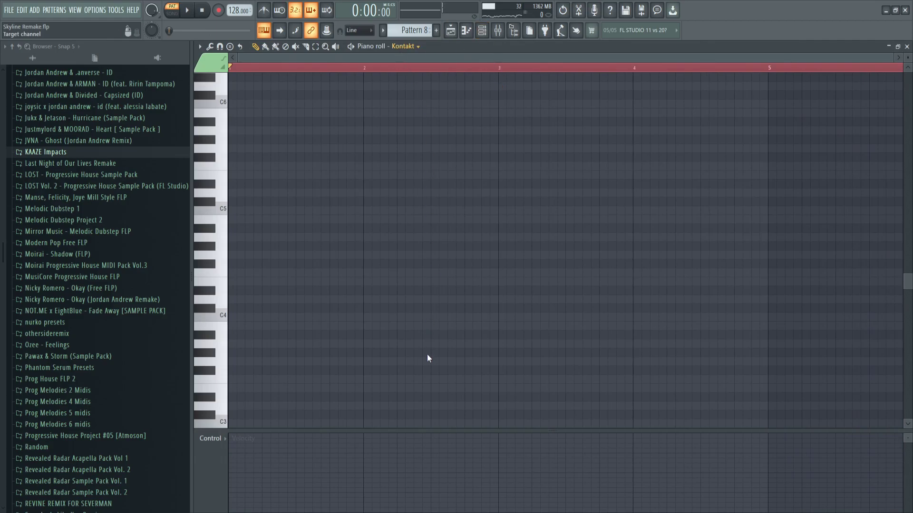
key("ctrl+v")
key("space")
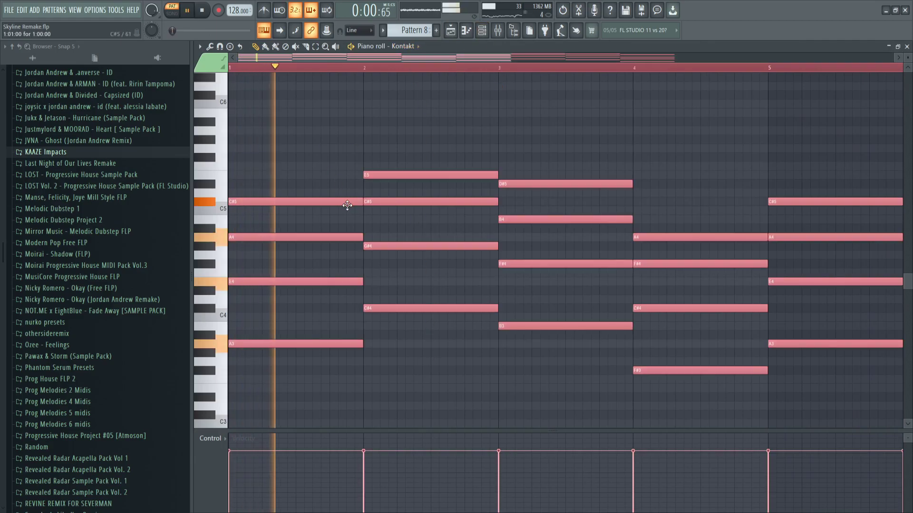
- Strum the Pattern 8 chords with slightly staggered note starts and graduated velocities, adjusting the start strength
key("space")
key("space")
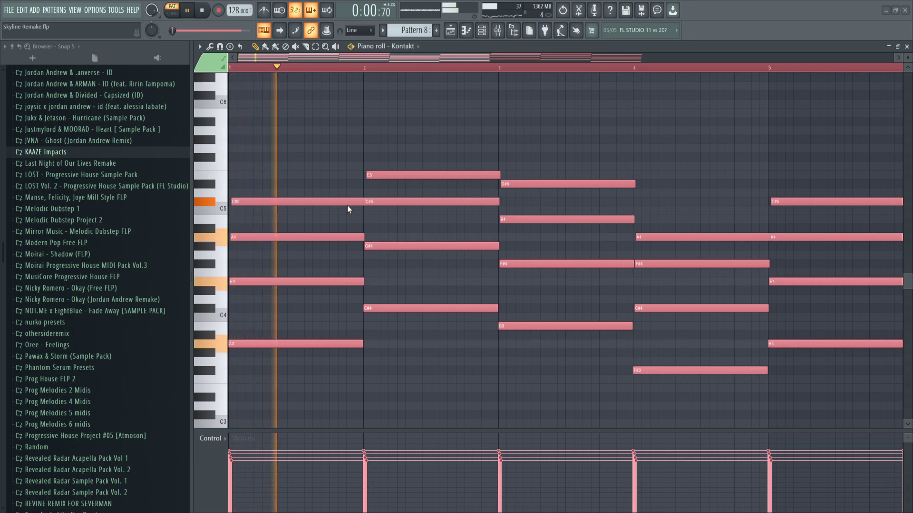
left_click_drag(418, 267, 419, 252)
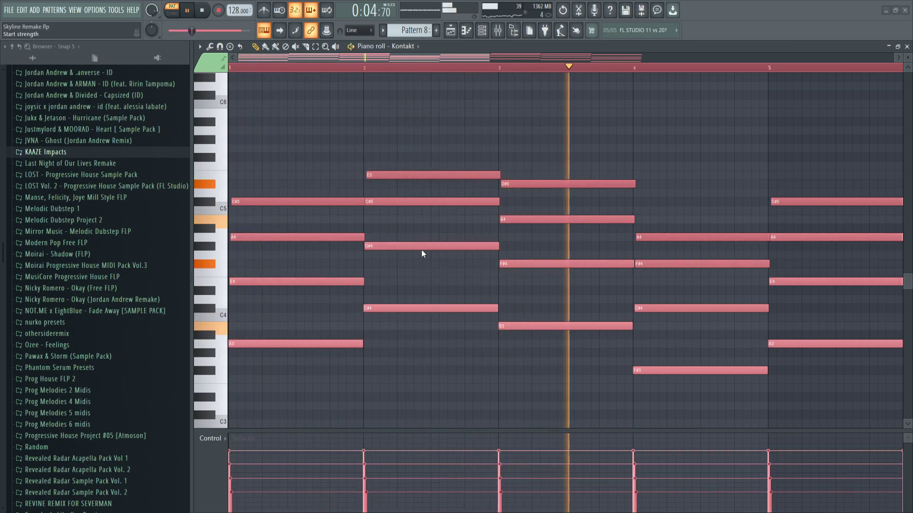
left_click_drag(426, 274, 426, 281)
left_click(514, 312)
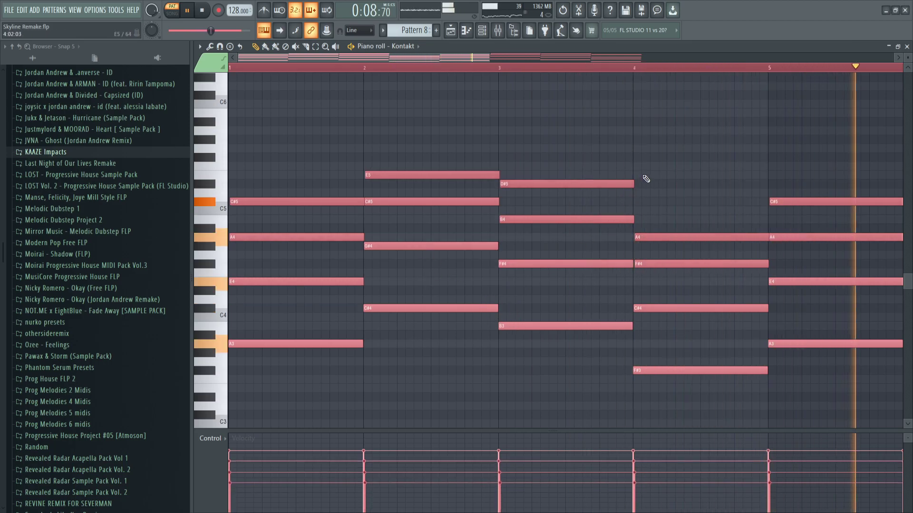
- Trim the last chord of Pattern 8 so its notes end at bar 9
left_click(618, 187, "ctrl")
scroll(610, 189, "down", 2)
scroll(610, 189, "down", 2)
scroll(750, 360, "up", 3)
left_click_drag(686, 365, 672, 159)
left_click_drag(723, 341, 714, 378)
scroll(726, 379, "up", 1)
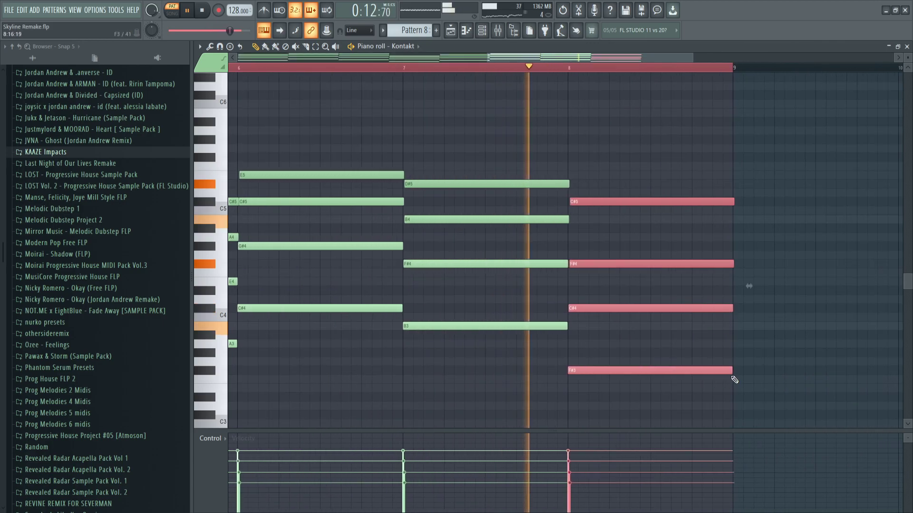
scroll(611, 173, "down", 2)
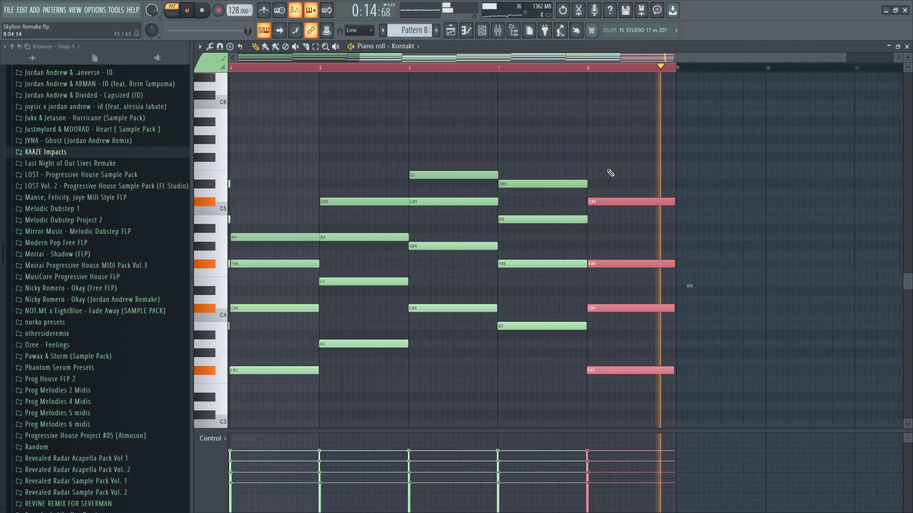
- Place Pattern 8 on Track 5 of the playlist at bar 13 and play from just before it
left_click(451, 31)
scroll(449, 158, "down", 3)
scroll(442, 166, "up", 2)
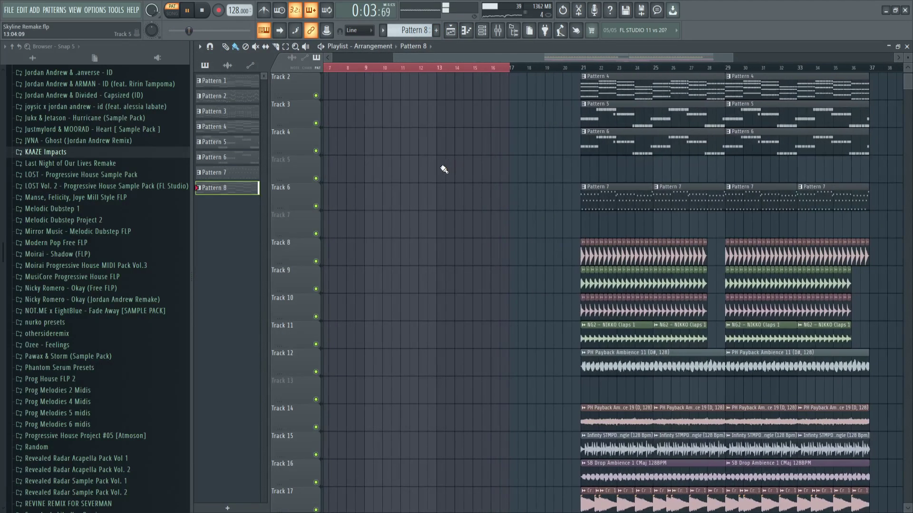
left_click(429, 76)
- Copy eight bars of the ambience and top loop clips on Tracks 14 to 16 to bar 13
scroll(610, 369, "down", 4)
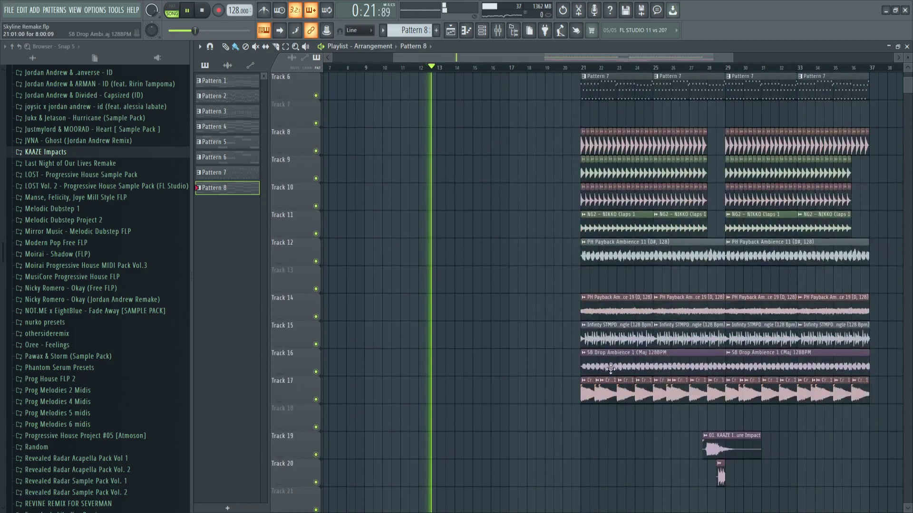
left_click_drag(600, 366, 534, 309)
key("space")
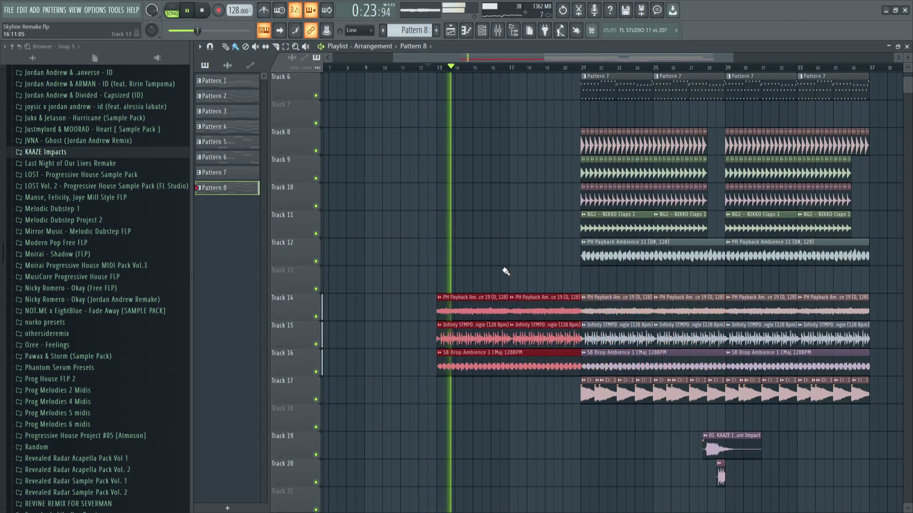
- Play the arrangement from bar 21, and from within bar 14 of the new section
scroll(505, 271, "up", 5)
scroll(554, 143, "up", 3)
left_click(610, 68)
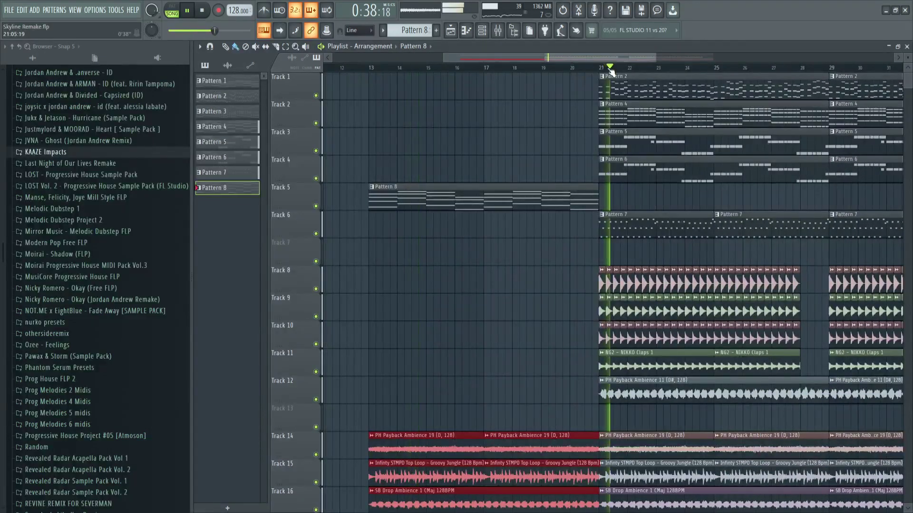
left_click(418, 68)
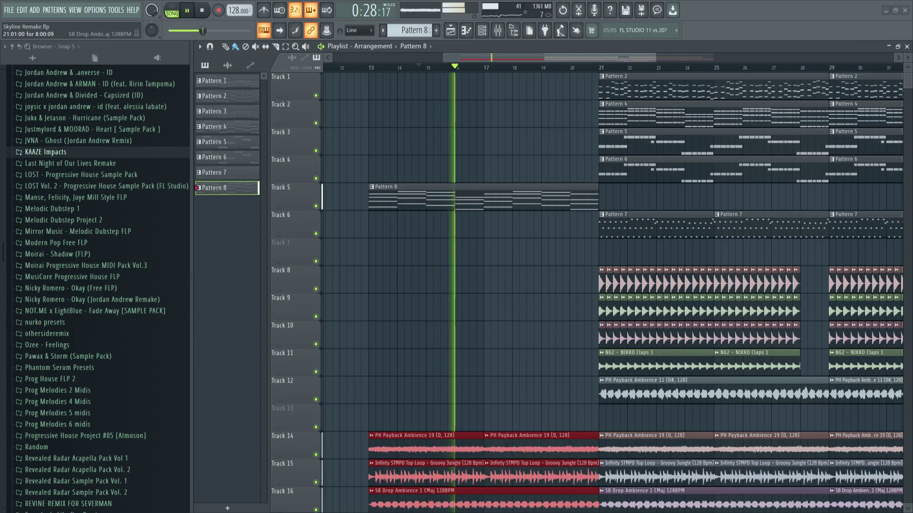
- Add a Pattern 2 clip at bar 13 on Track 1 and play the section across the whole arrangement selection
key("ctrl+d")
mouse_move(631, 77)
left_mouse_down()
mouse_move(419, 70)
mouse_move(908, 137)
mouse_move(861, 127)
left_mouse_up()
key("space")
scroll(673, 148, "down", 3)
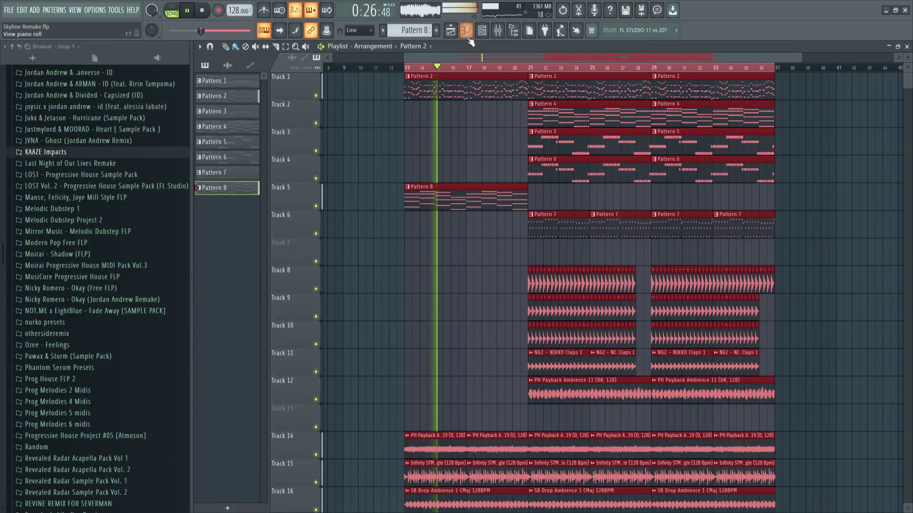
- Create a Track 7 automation clip for the cutoff frequency of the Fruity Filter on the Lead Bus
left_click(498, 30)
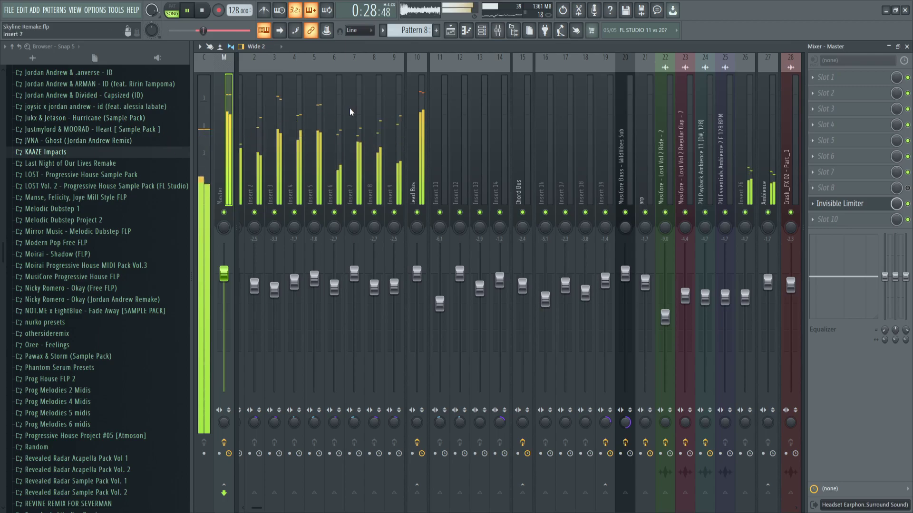
scroll(349, 116, "up", 1)
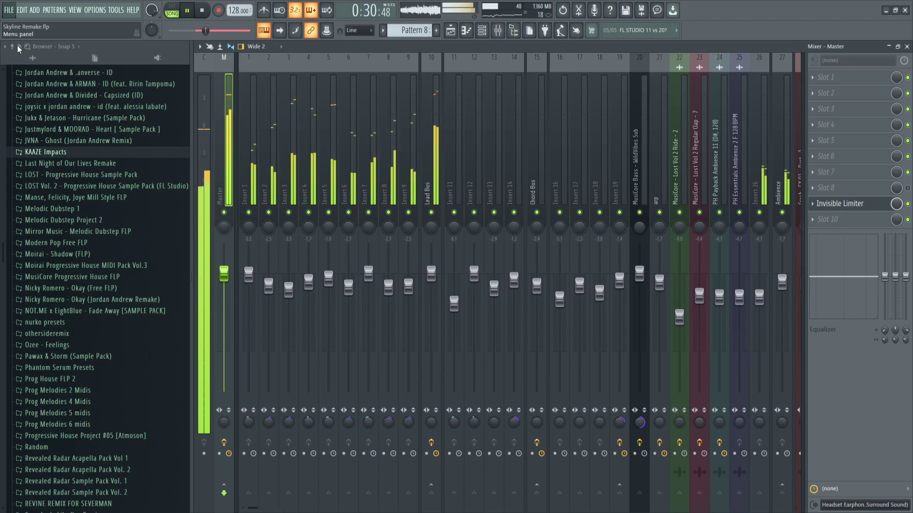
left_click(438, 160)
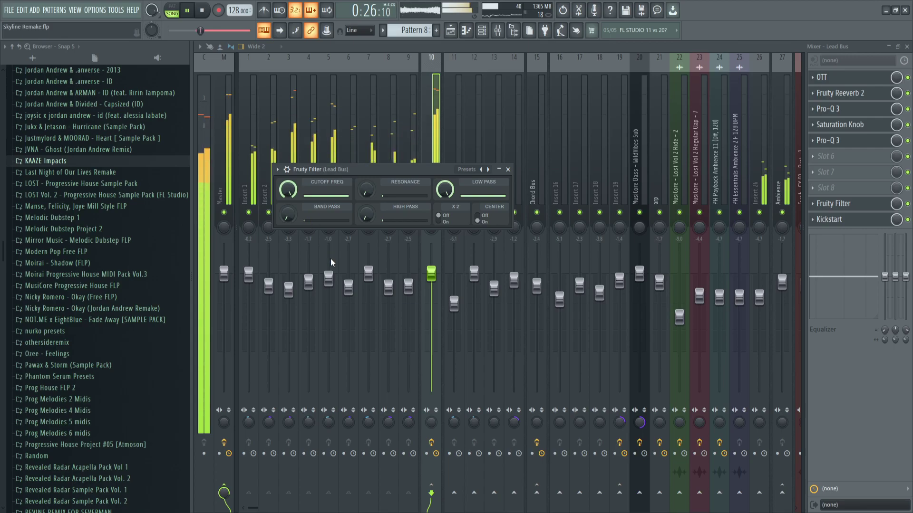
left_click(459, 31)
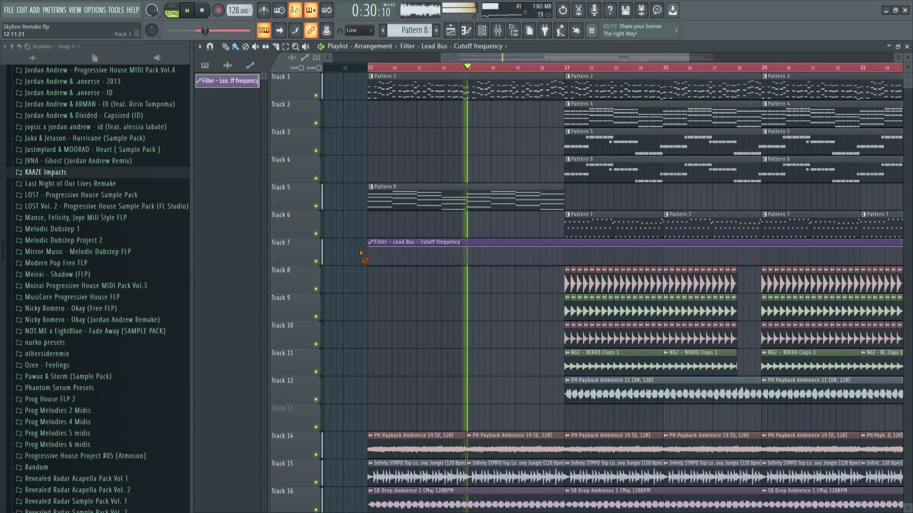
- Shape the Lead Bus cutoff automation into a rise from a low value at bar 13 to maximum at bar 21
left_click_drag(371, 247, 371, 262)
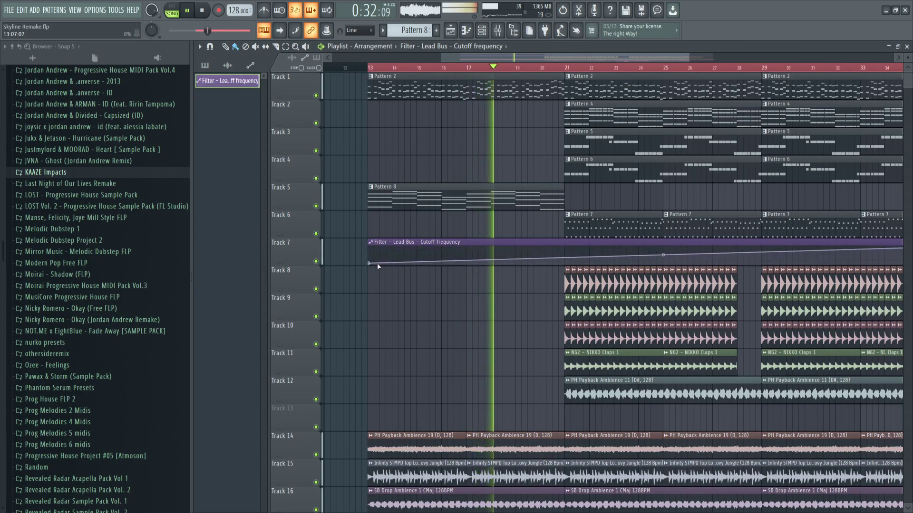
left_click_drag(565, 257, 565, 247)
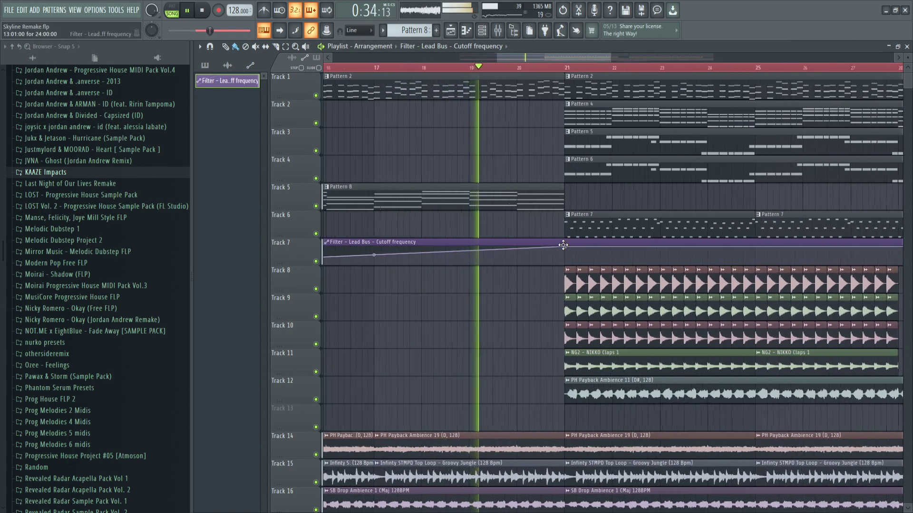
scroll(532, 66, "up", 3)
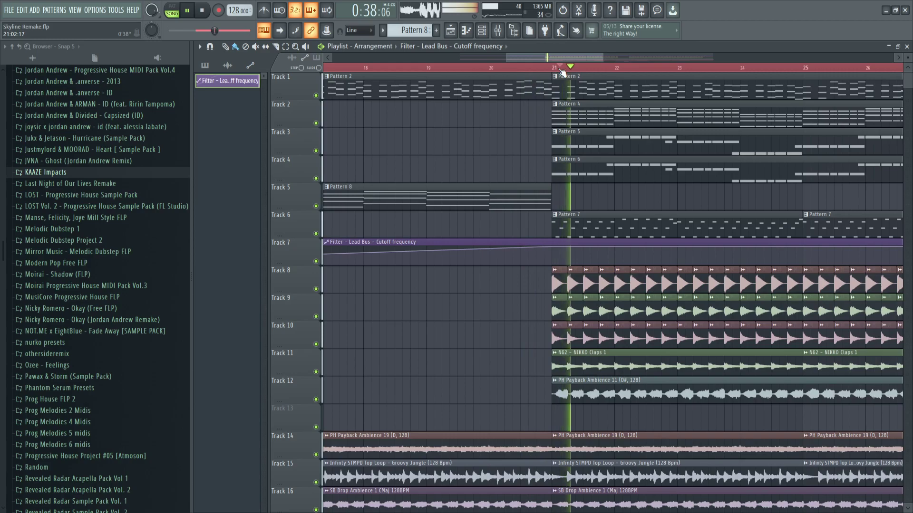
scroll(477, 145, "down", 3)
scroll(421, 249, "up", 1)
scroll(454, 257, "up", 1)
- Make the cutoff automation peak at bar 19 and dip just after bar 20 before bar 21, and play the transition
key("space")
key("space")
key("space")
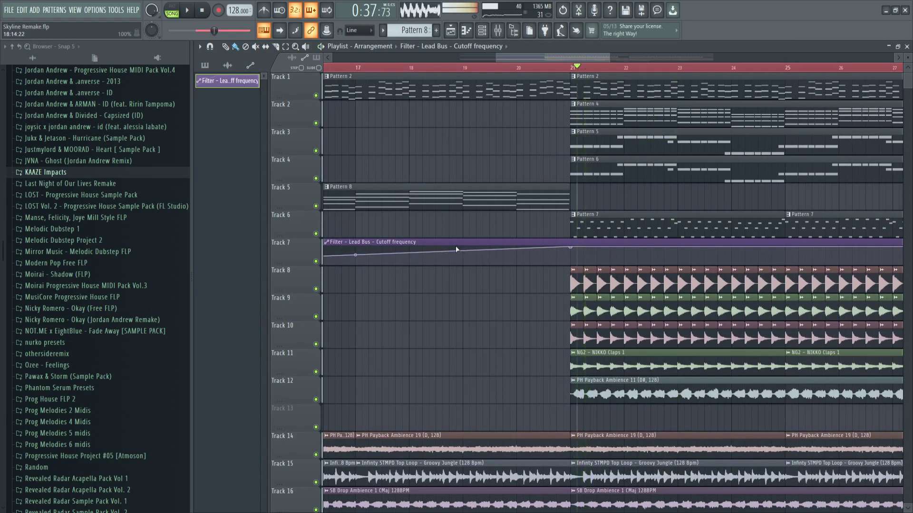
key("space")
key("space")
key("space")
left_click(457, 67)
scroll(428, 110, "up", 1)
scroll(522, 228, "up", 2)
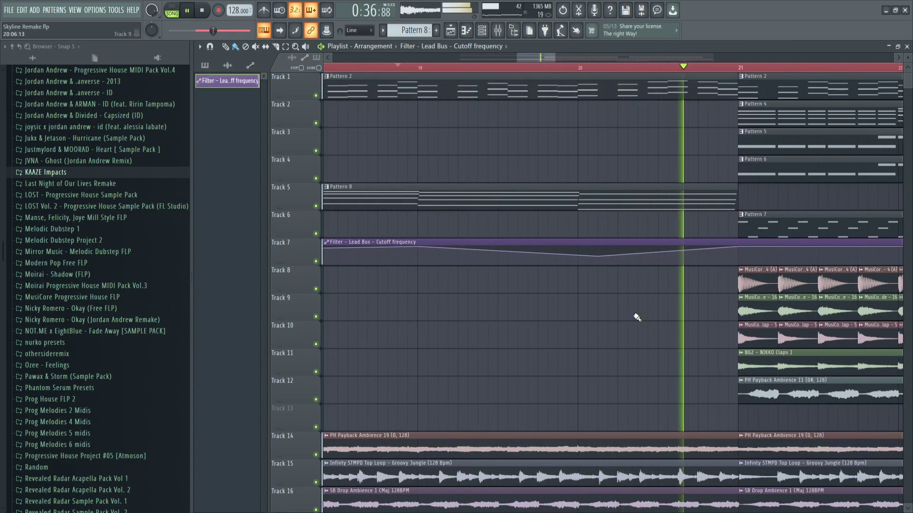
scroll(490, 373, "down", 5)
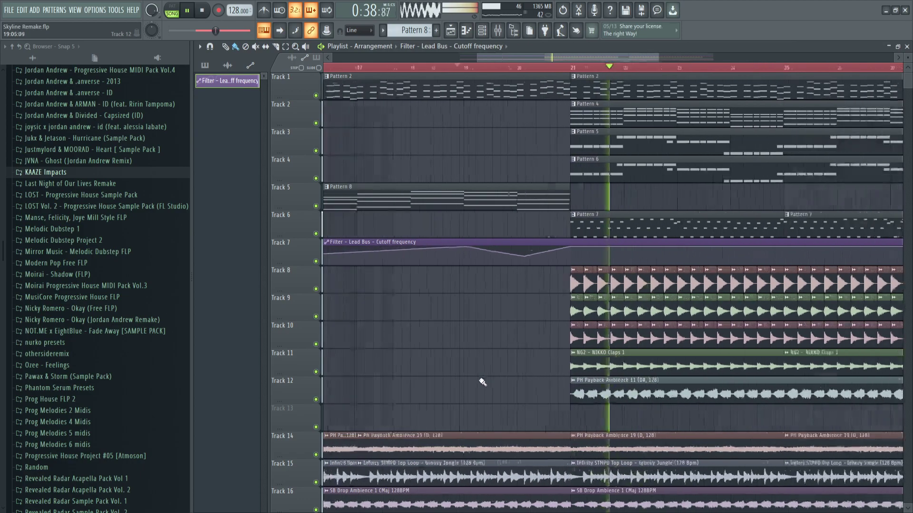
scroll(443, 409, "down", 4)
scroll(421, 418, "up", 2)
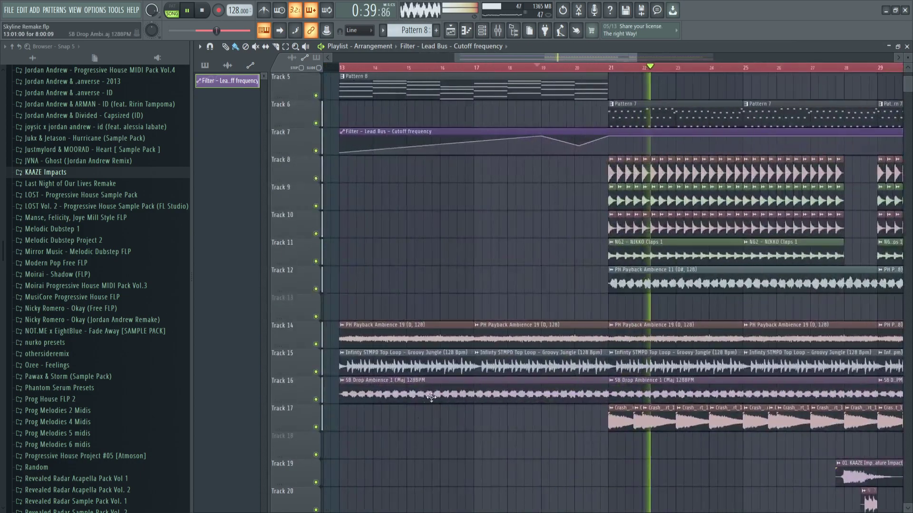
- Play from bar 13, open the Manse, Felicity, Joye Mill Style FLP folder, and delete the Track 14 ambience clips before bar 21
left_click(342, 68)
key("space")
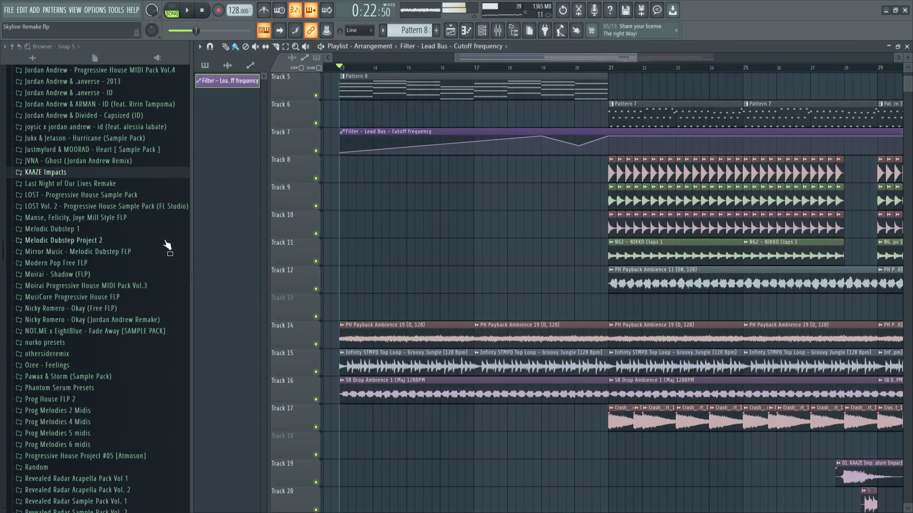
left_click(90, 218)
right_click(402, 343)
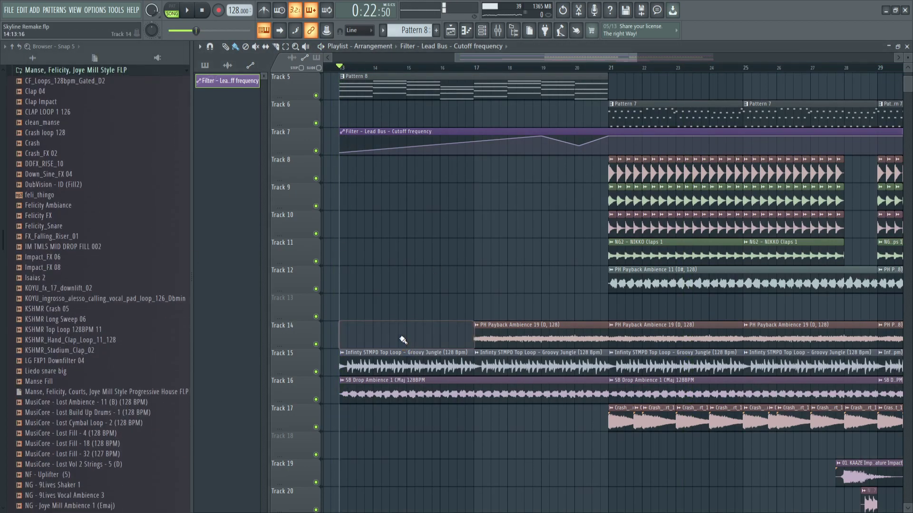
key("space")
right_click(505, 341)
- Try the FX_Falling_Riser_01 sample on Track 21 at bar 13, and remove it after listening
scroll(428, 305, "down", 3)
left_click_drag(73, 247, 448, 457)
left_click(55, 237)
key("space")
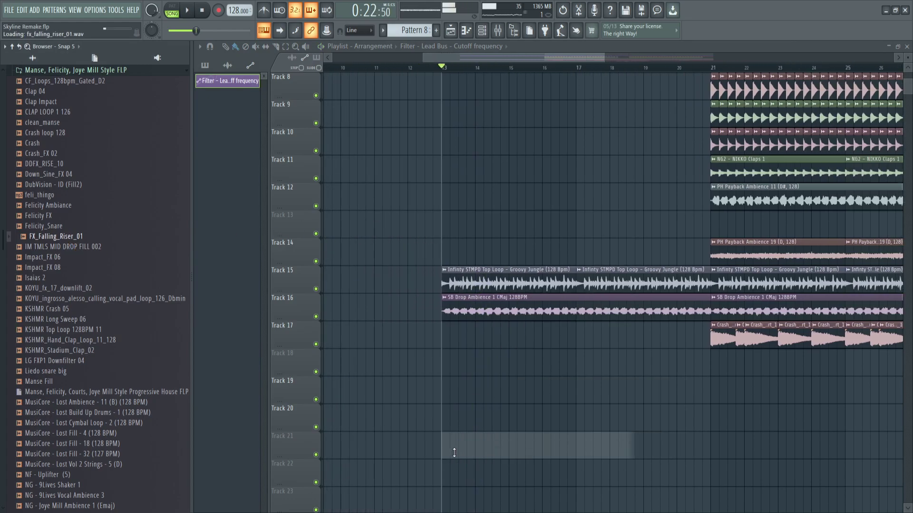
key("space")
right_click(534, 435)
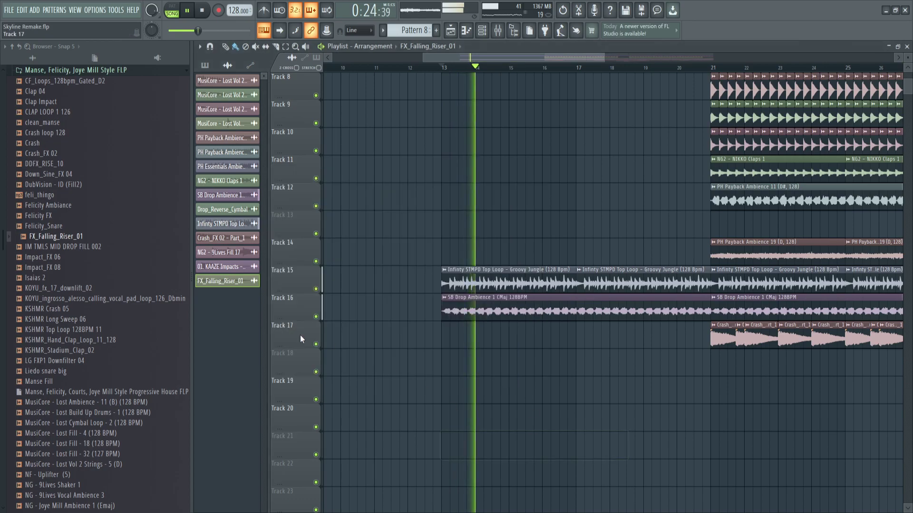
- Try the IM TMLS MID DROP FILL 002 sample on Track 18 at bar 22, and remove it after listening
scroll(326, 342, "down", 3)
left_click_drag(84, 249, 767, 289)
scroll(750, 74, "up", 2)
left_click(736, 69)
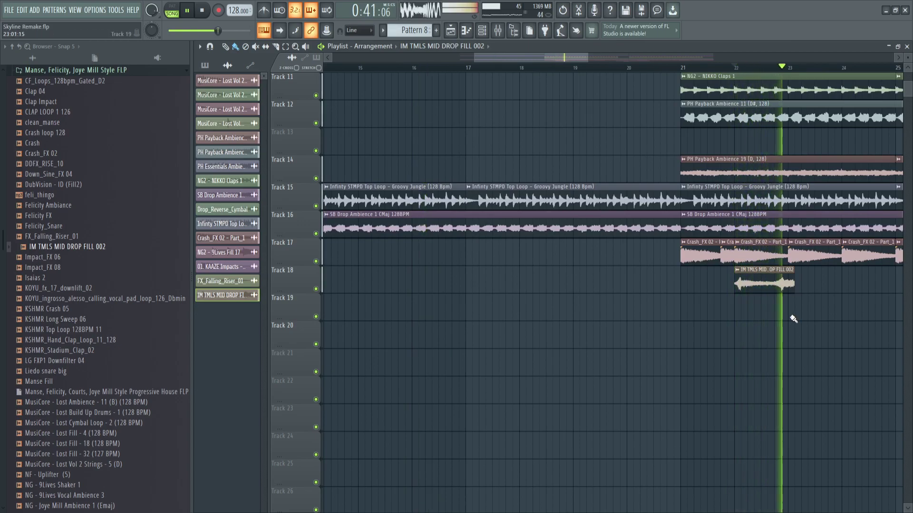
right_click(765, 286)
scroll(571, 402, "down", 3)
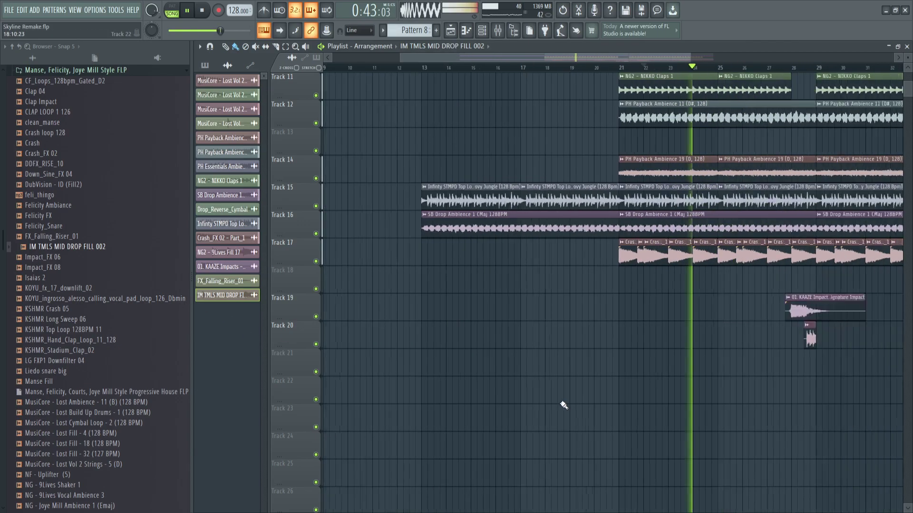
scroll(561, 389, "up", 2)
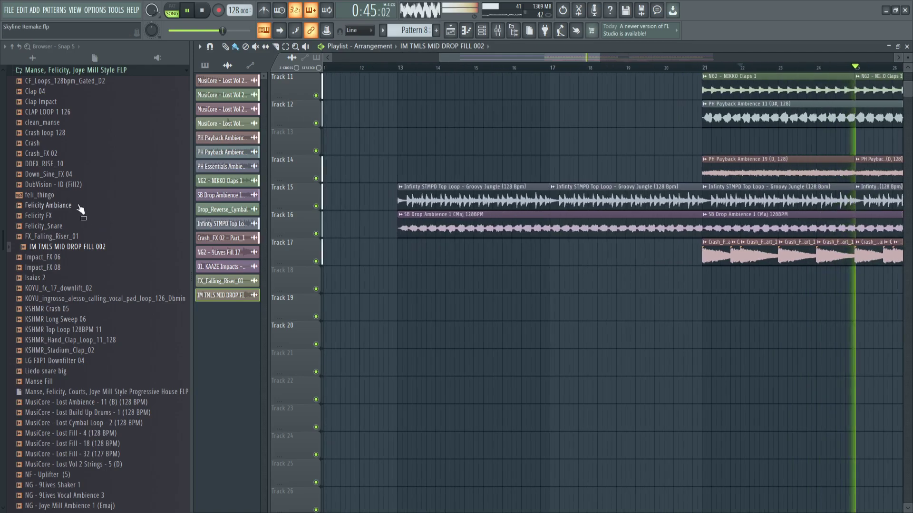
- Place the DubVision - ID (Fill2) sample on Track 19 so that it ends at bar 21, and play the transition
left_click(70, 195)
key("space")
left_click_drag(705, 321, 706, 321)
scroll(706, 321, "up", 4)
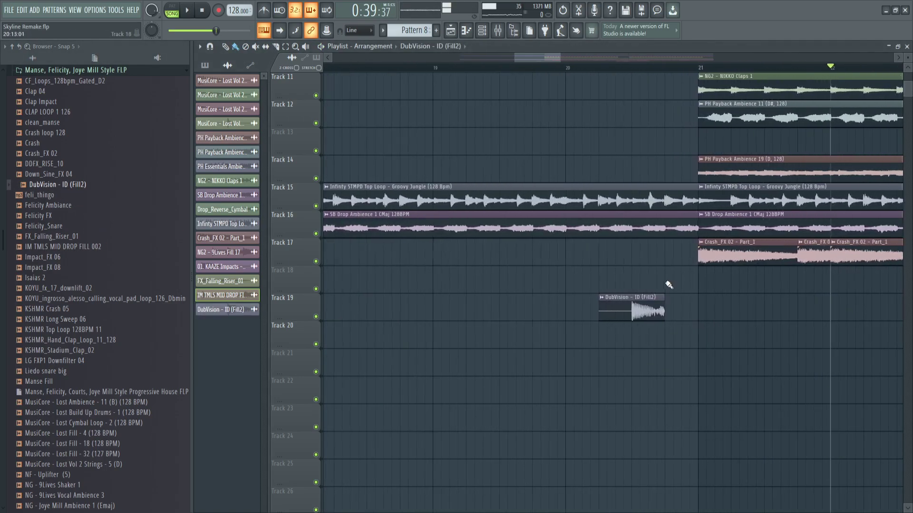
key("space")
left_click(634, 67)
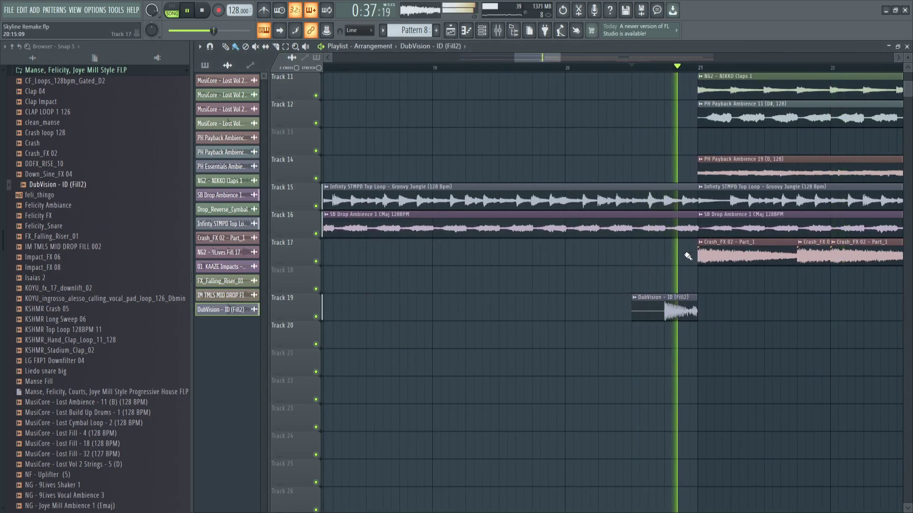
- Check the DubVision fill's channel settings and select the top loop and ambience clips leading into bar 21
double_click(662, 305)
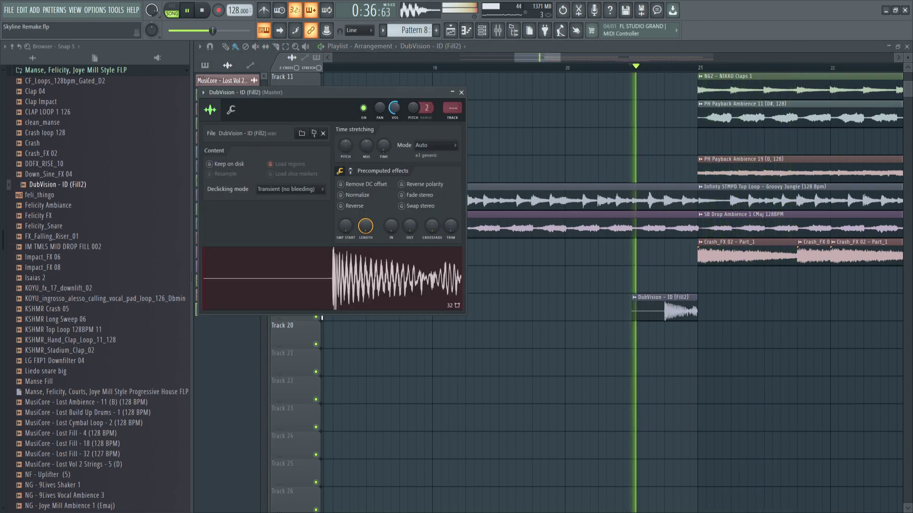
left_click_drag(621, 230, 617, 199)
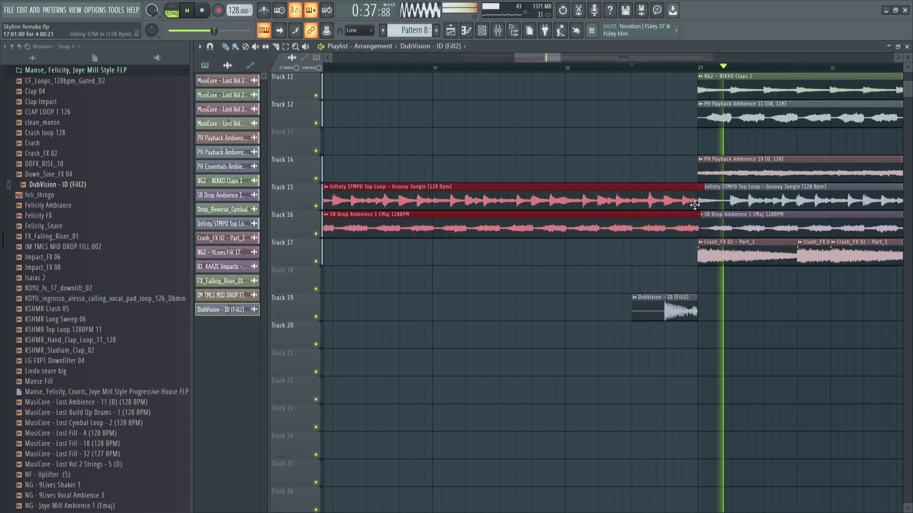
left_click(422, 340, "ctrl")
- Try the Down_Sine_FX 04 sample on Track 21 at bar 21, and remove it after listening
scroll(421, 340, "down", 3)
key("space")
left_click_drag(74, 176, 581, 367)
key("space")
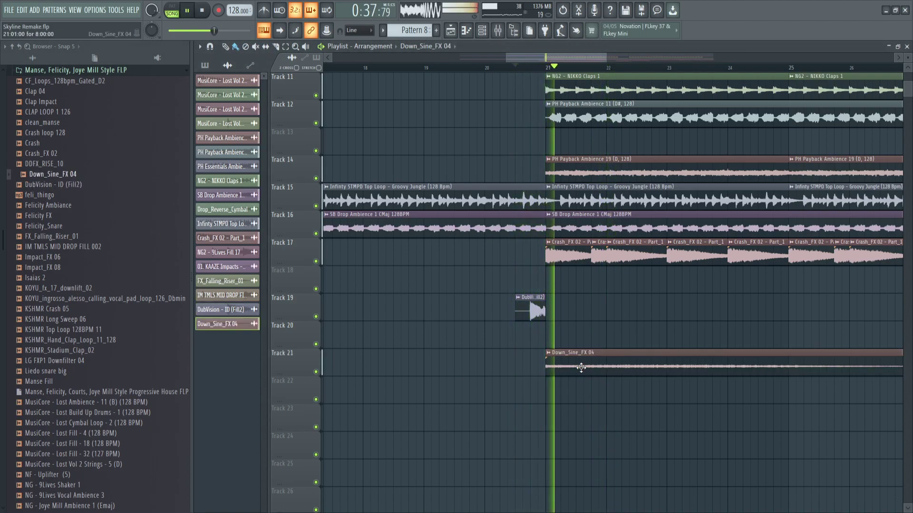
right_click(581, 367)
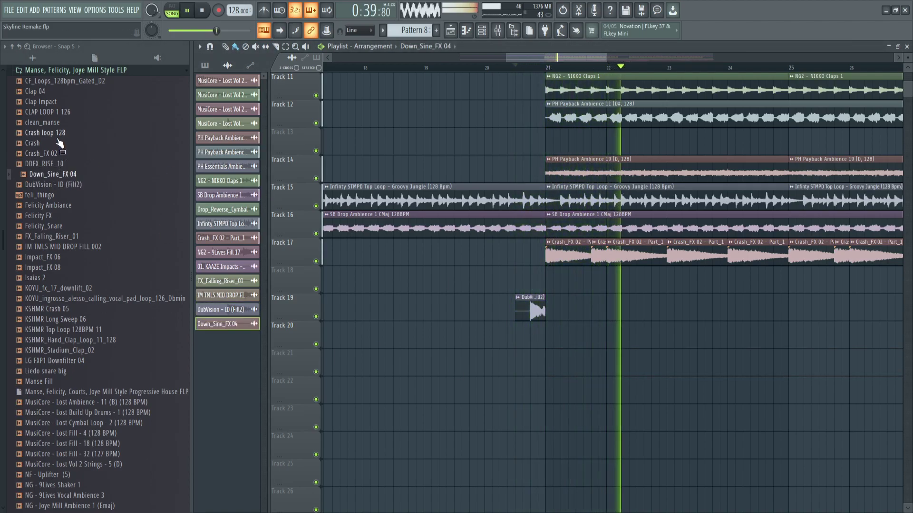
- Delete all the Crash_FX 02 clips from Track 17 throughout the drop
right_click(566, 258)
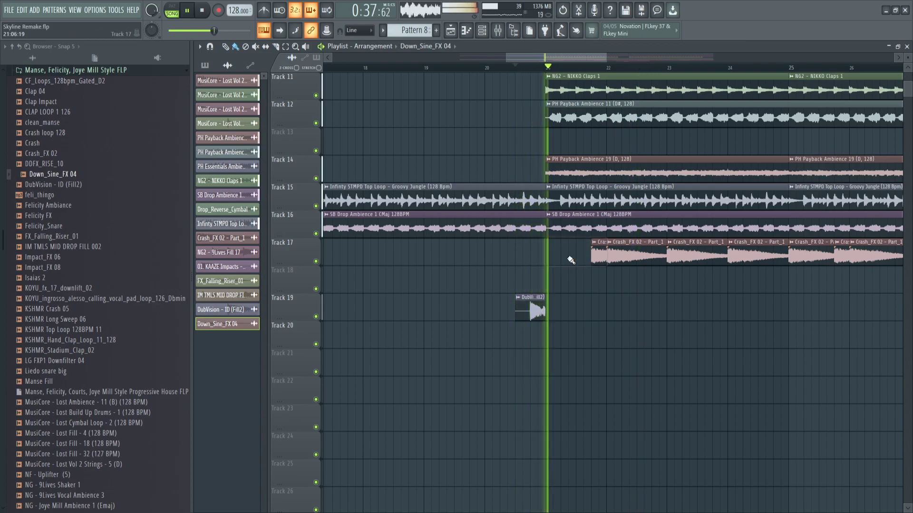
right_click(596, 261)
scroll(592, 264, "down", 4)
right_click(668, 262)
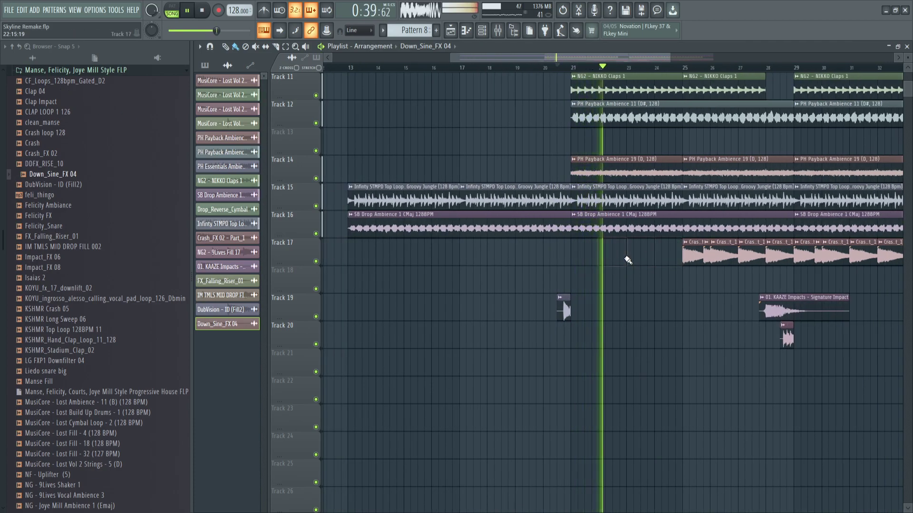
scroll(625, 260, "down", 3)
right_click(660, 261)
right_click(780, 261)
scroll(828, 265, "up", 3)
scroll(760, 238, "up", 3)
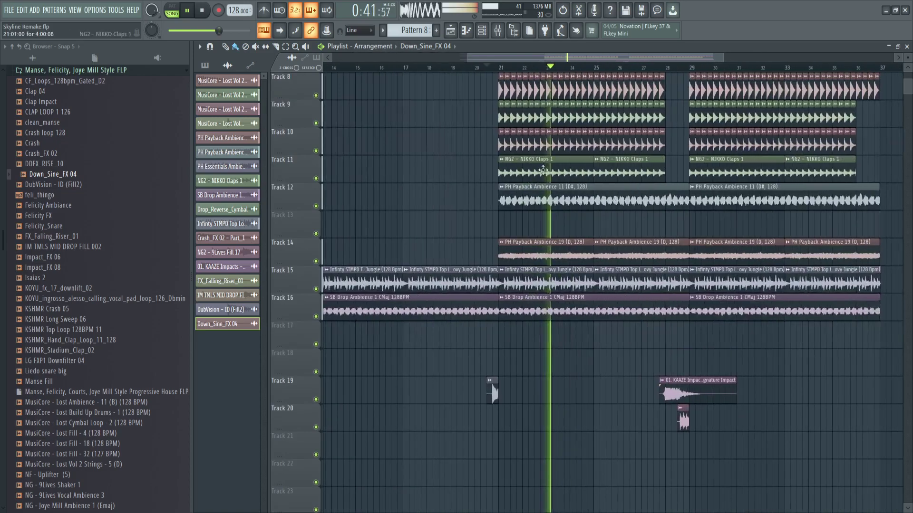
- Compare the drop with Track 10 muted, and set the MusiCore - Lost Vol 2 Regular Clap - 5 channel volume to 77%
left_click(319, 148)
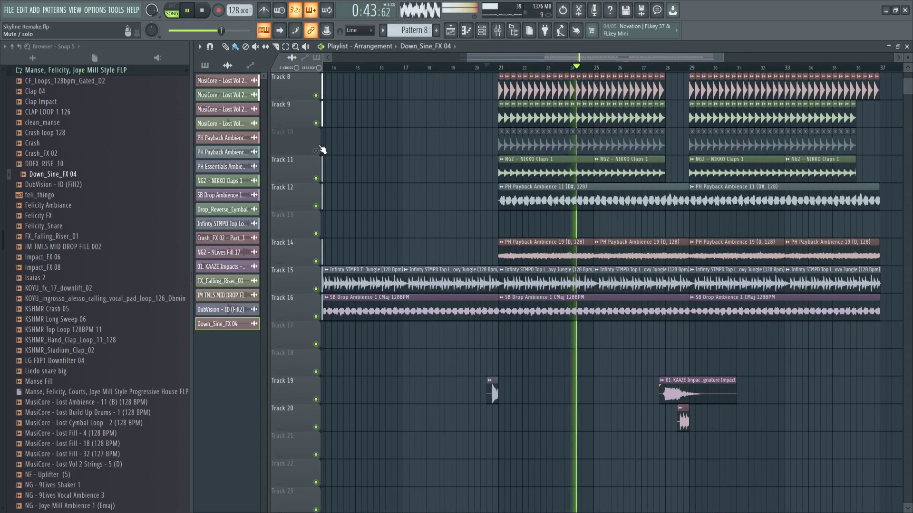
left_click(321, 151)
double_click(561, 145)
left_click_drag(417, 125, 410, 140)
left_click_drag(400, 137, 401, 138)
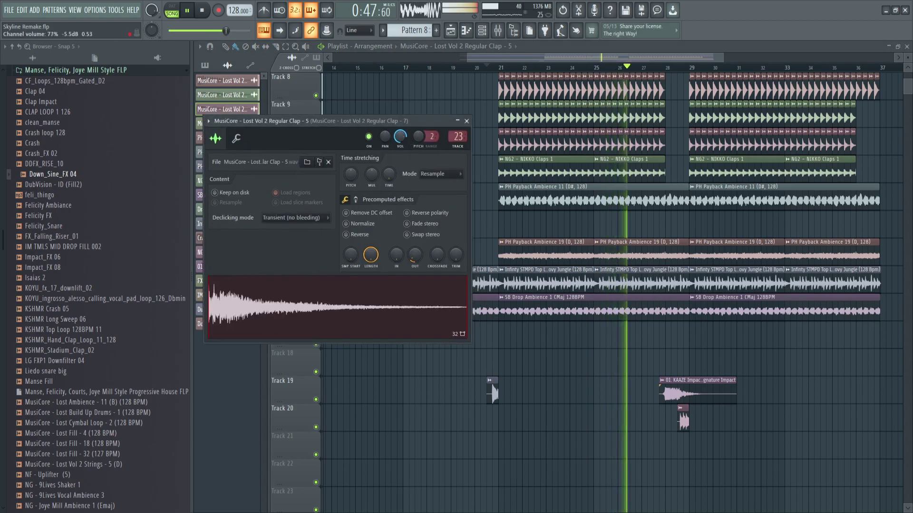
key("Escape")
- Play the section before the drop and place NG - Joye Mill Ambience 1 (Emaj) on Track 17 at bar 13
left_click_drag(392, 70, 354, 70)
scroll(328, 188, "up", 3)
scroll(482, 351, "up", 2)
scroll(430, 380, "down", 2)
scroll(433, 383, "up", 1)
scroll(94, 370, "down", 1)
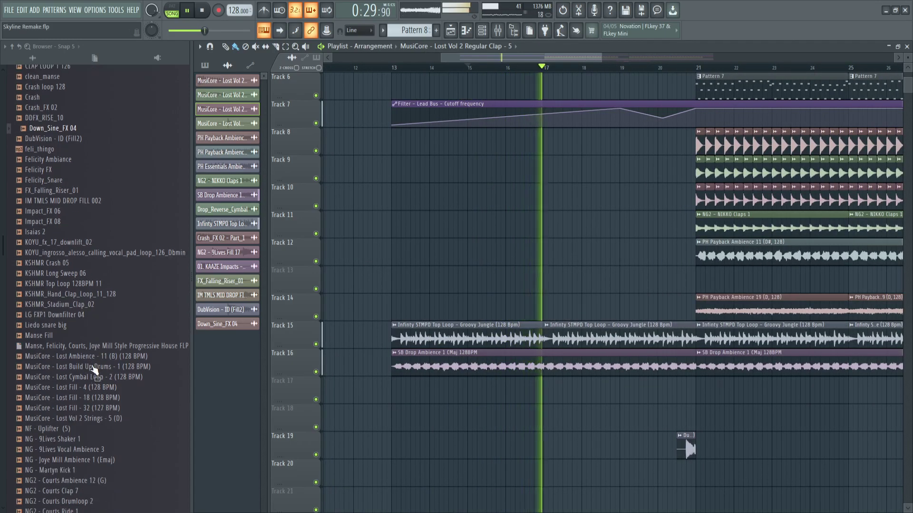
scroll(93, 370, "down", 2)
left_click(80, 405)
key("space")
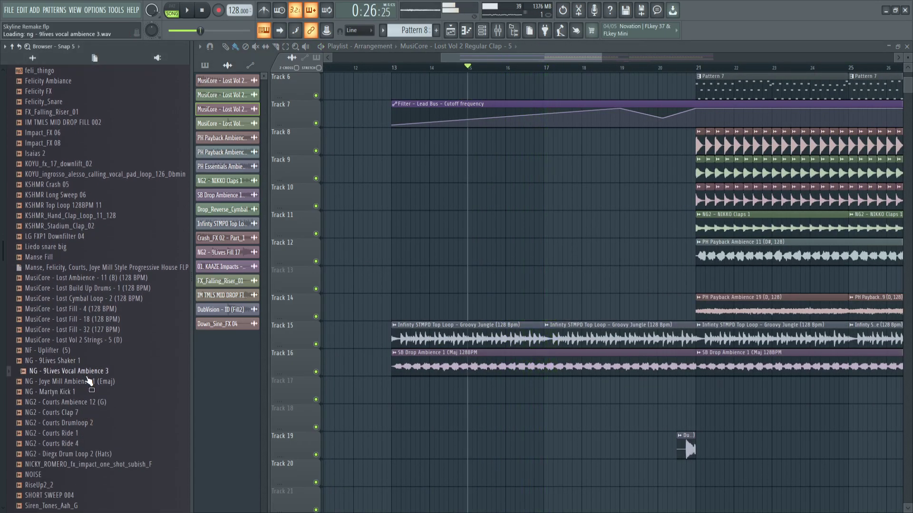
left_click_drag(89, 382, 394, 381)
- Shorten the Joye Mill ambience clip on Track 17 to end at bar 21 and play it in context
key("space")
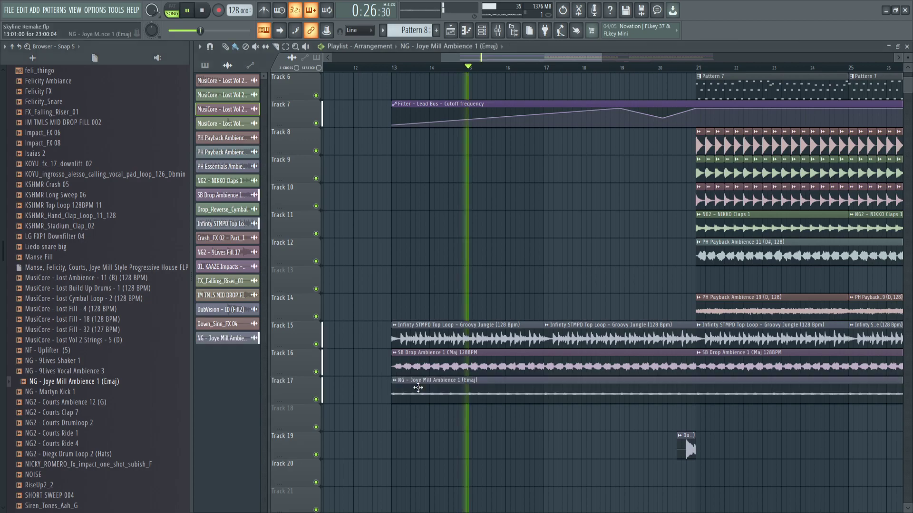
scroll(523, 418, "down", 3)
left_click_drag(776, 398, 591, 405)
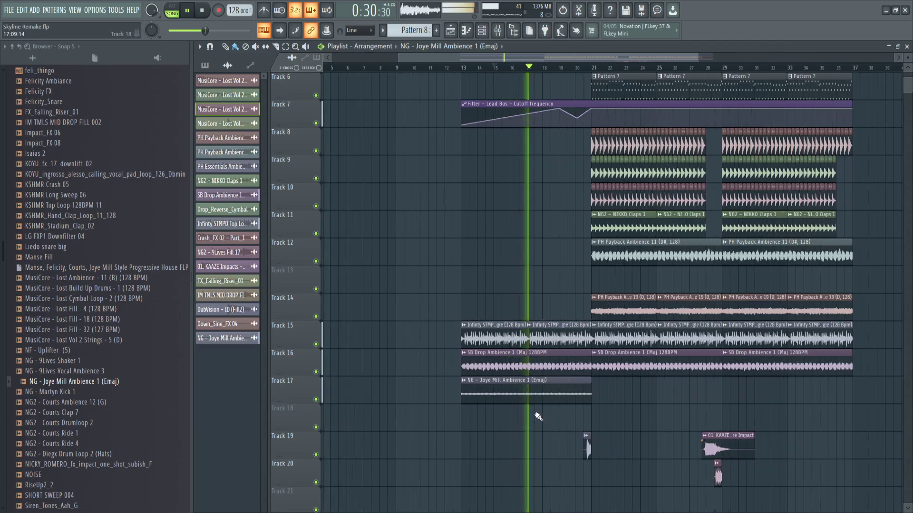
scroll(571, 381, "up", 3)
- Place the NF - Uplifter (5) sample on Track 18 so that it ends at bar 21
key("space")
left_click(69, 352)
left_click_drag(70, 356, 392, 278)
key("space")
- Set the NF - Uplifter (5) volume to 53% and route it to mixer track 29 with Fruity parametric EQ 2's 30Hz + 18kHz cut preset
double_click(360, 267)
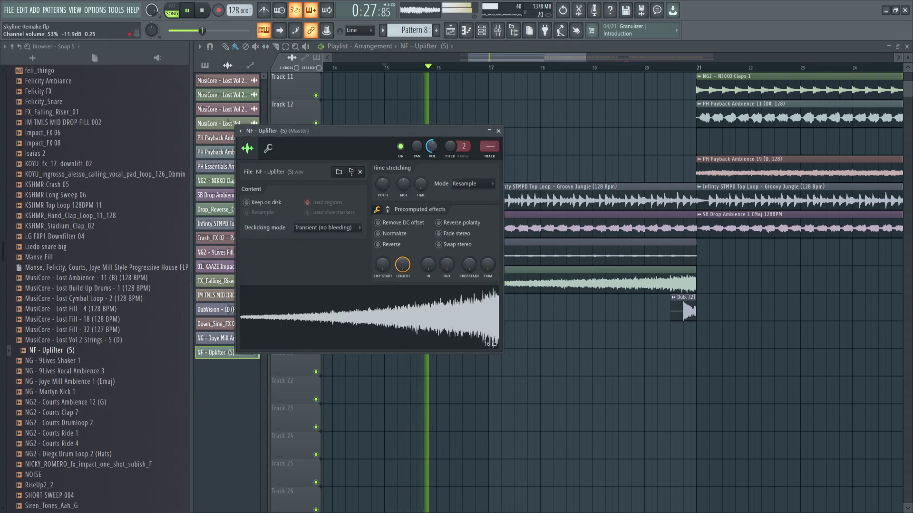
left_click(494, 160)
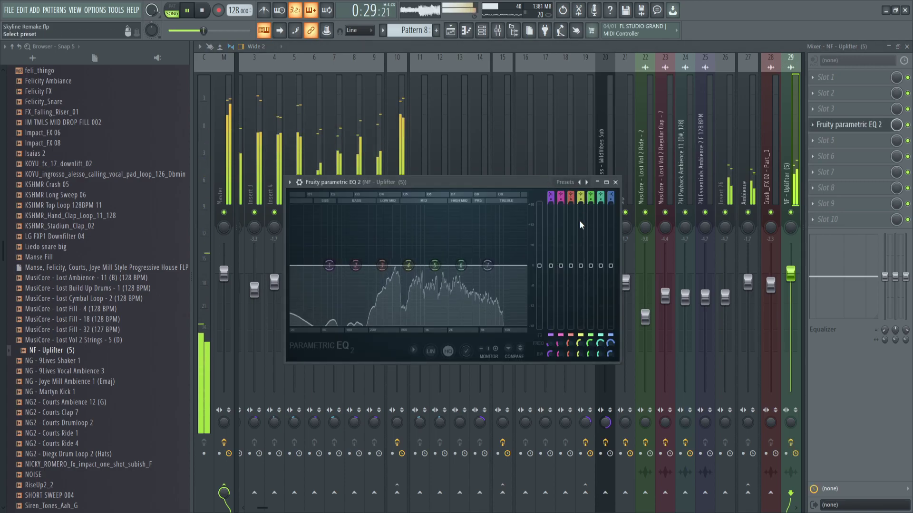
left_click(579, 222)
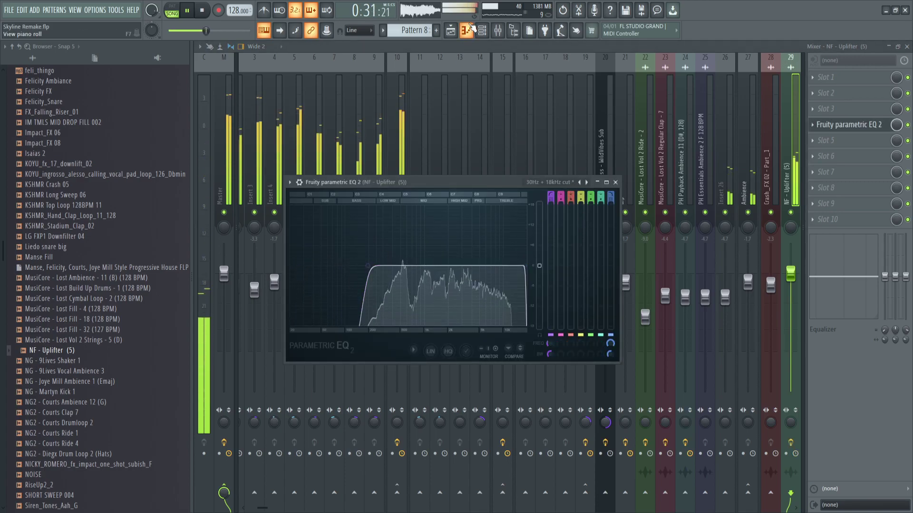
key("F5")
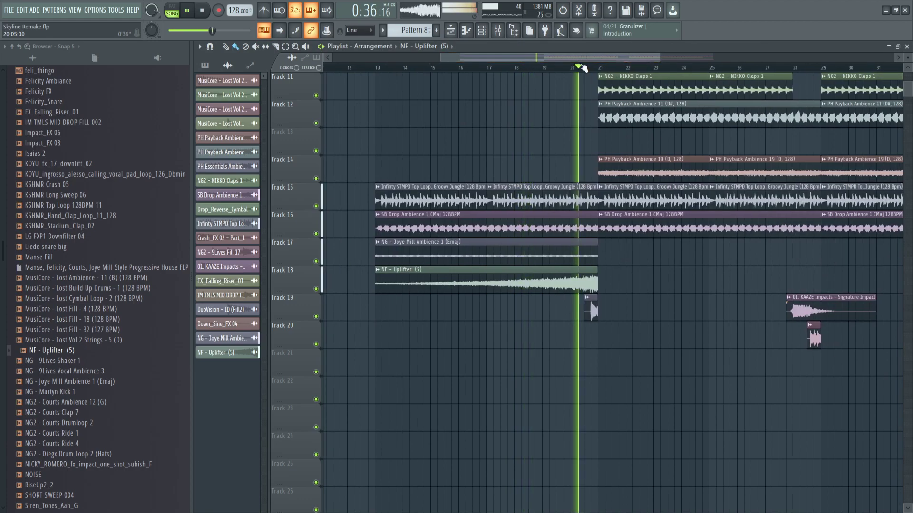
- Place MusiCore - Lost Build Up Drums - 1 (128 BPM) on Track 20 at bar 13 and set its channel volume to 52%
key("space")
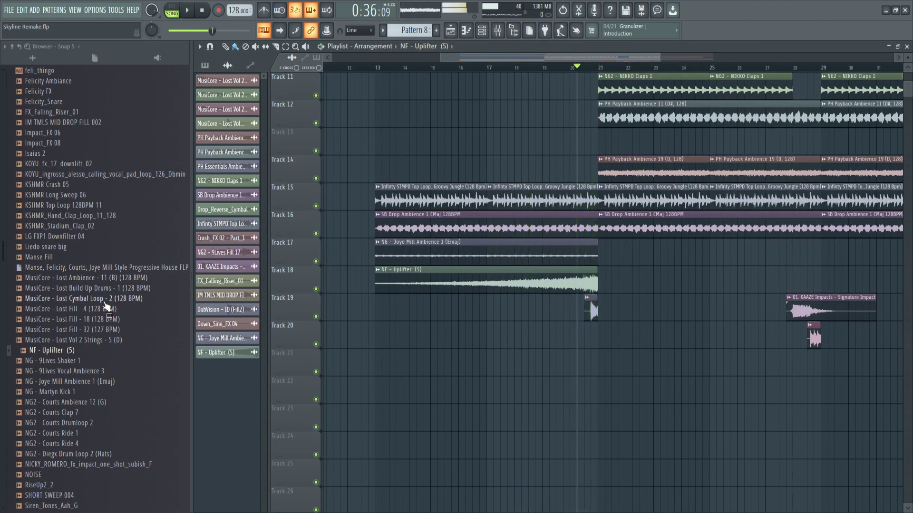
left_click_drag(89, 295, 376, 333)
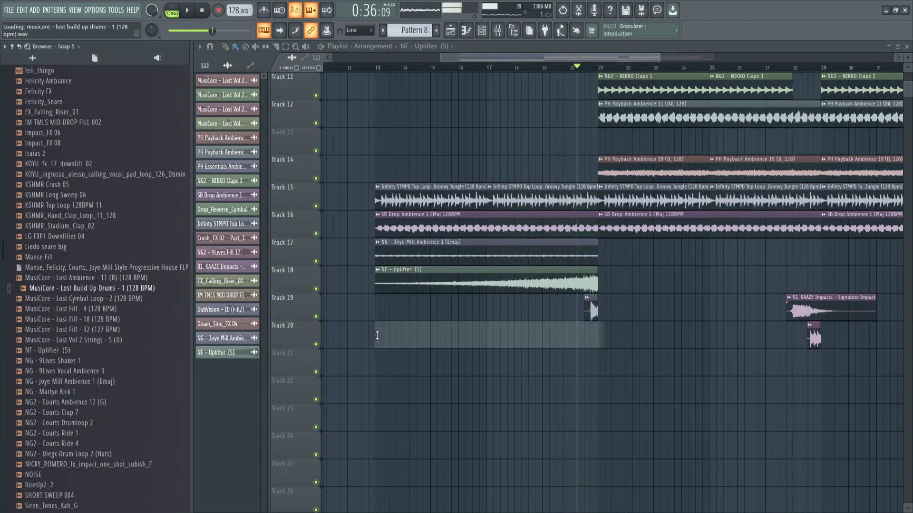
scroll(387, 76, "up", 2)
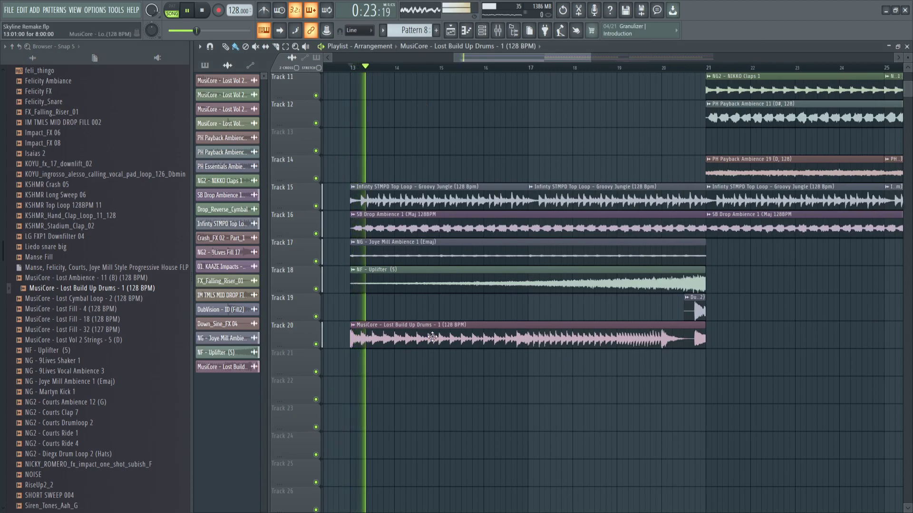
double_click(392, 332)
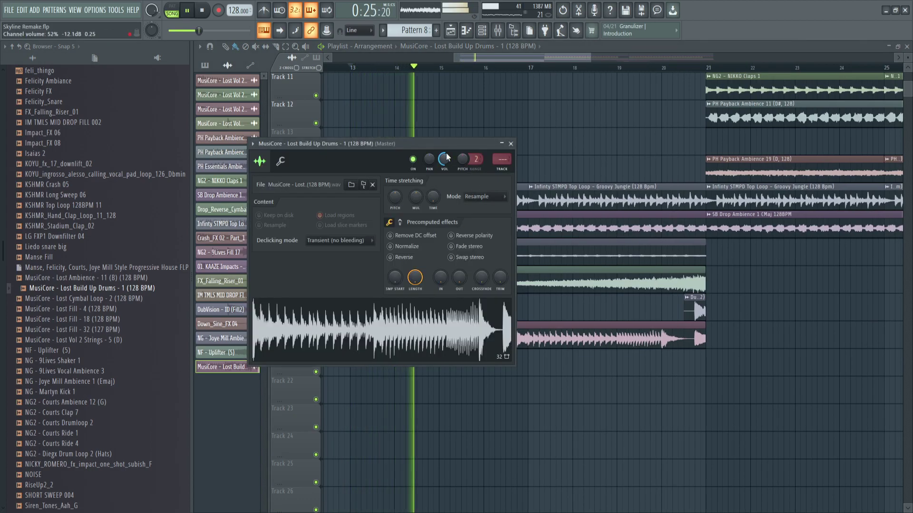
key("Escape")
- Delete the DubVision fill clip that ends at bar 21 on Track 19
scroll(442, 217, "down", 4)
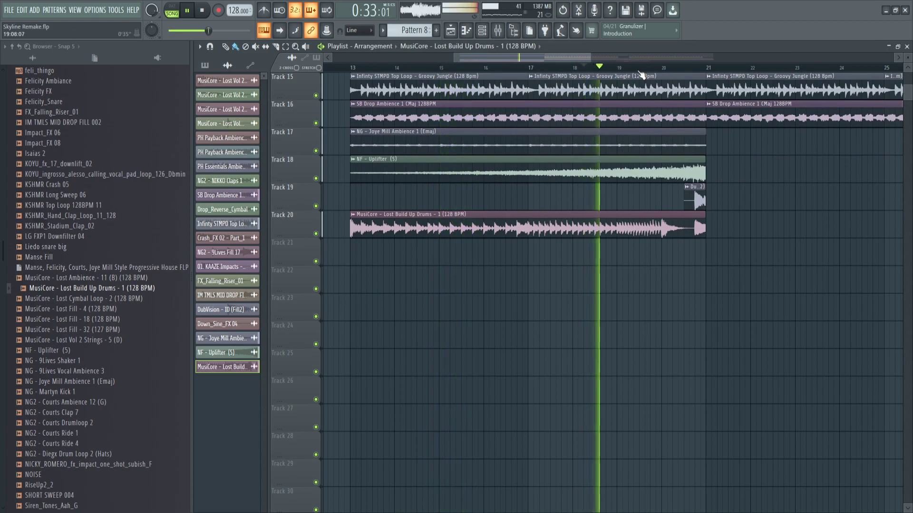
scroll(684, 115, "up", 2)
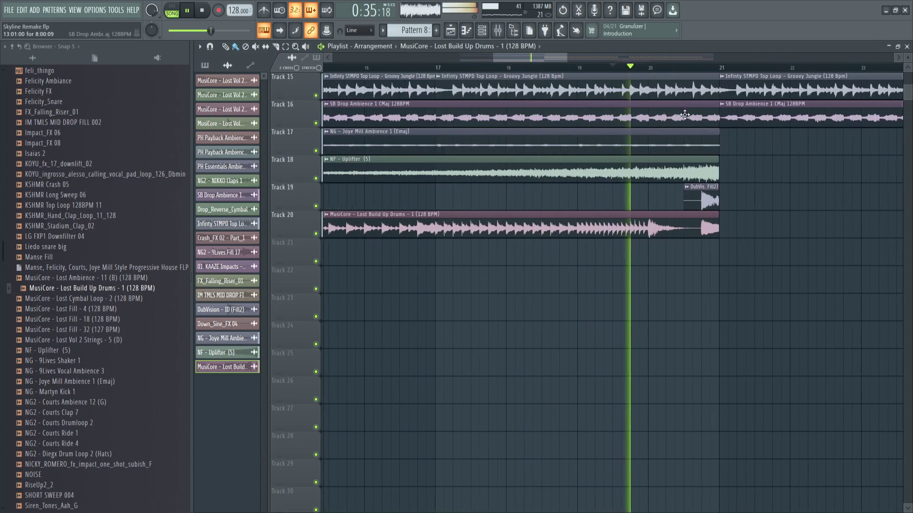
scroll(684, 115, "up", 2)
right_click(738, 193)
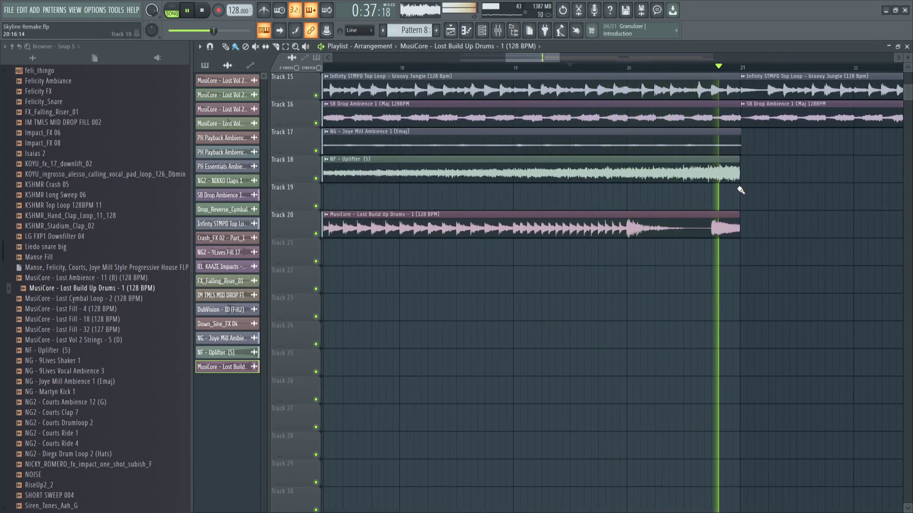
scroll(658, 283, "down", 2)
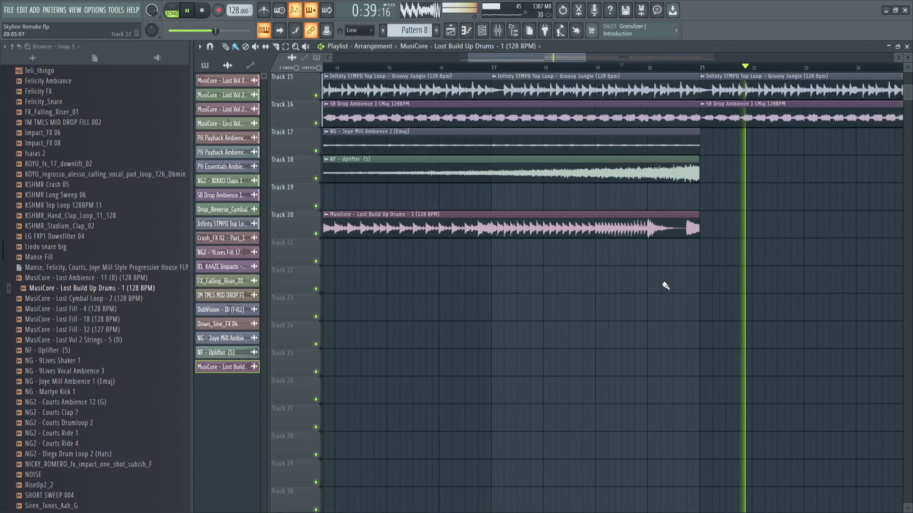
- Review the layers around bar 21 and replay the transition into the drop from about bar 19
scroll(658, 282, "up", 7)
scroll(418, 272, "down", 5)
scroll(367, 323, "down", 3)
scroll(348, 346, "up", 3)
scroll(570, 319, "down", 4)
scroll(693, 289, "up", 8)
left_click(475, 67)
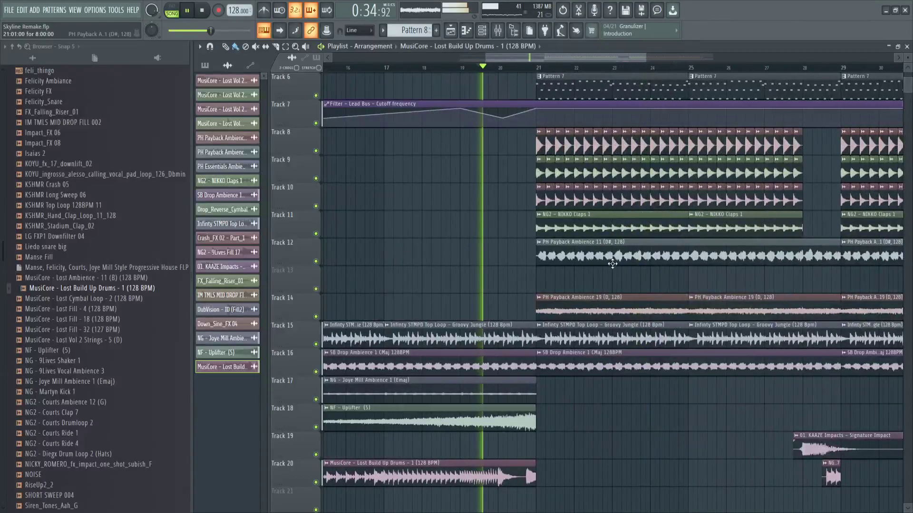
- Lower the Lead Bus mixer fader to 97% while the drop plays
scroll(612, 264, "up", 3)
key("F9")
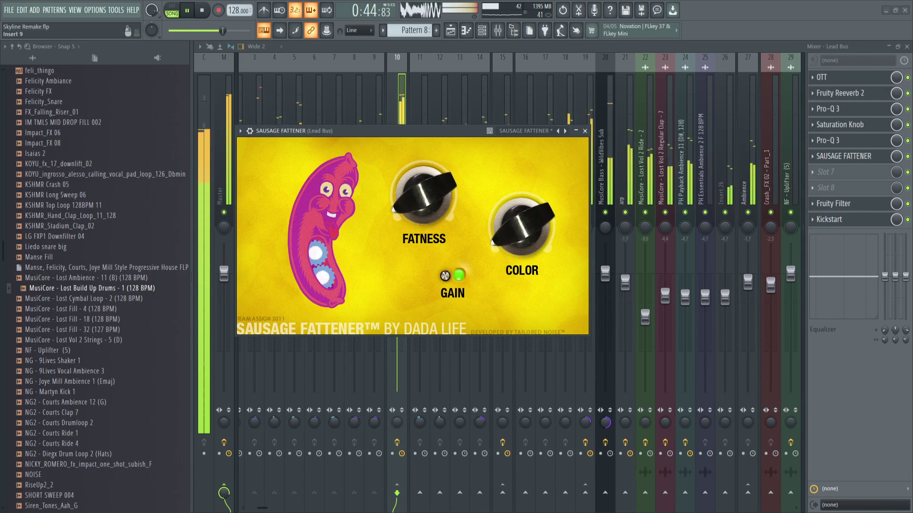
left_click(382, 81)
left_click_drag(397, 273, 397, 275)
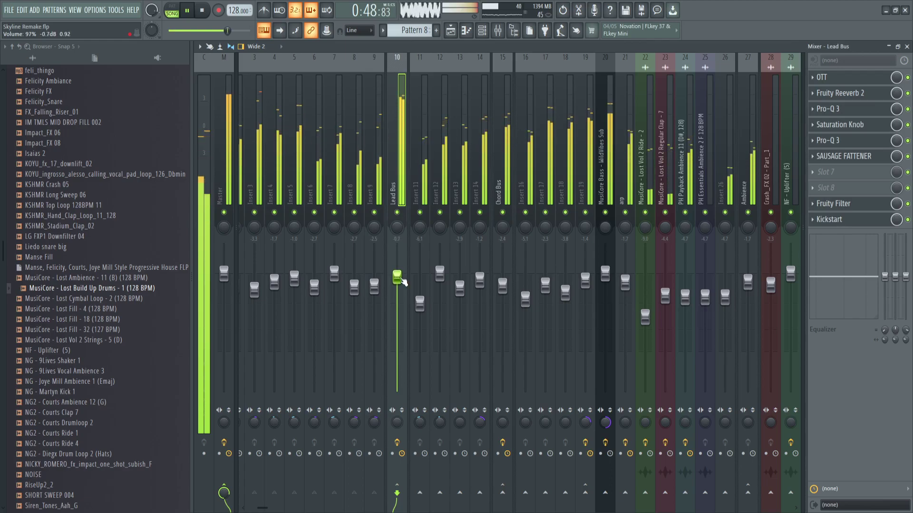
scroll(532, 195, "right", 5)
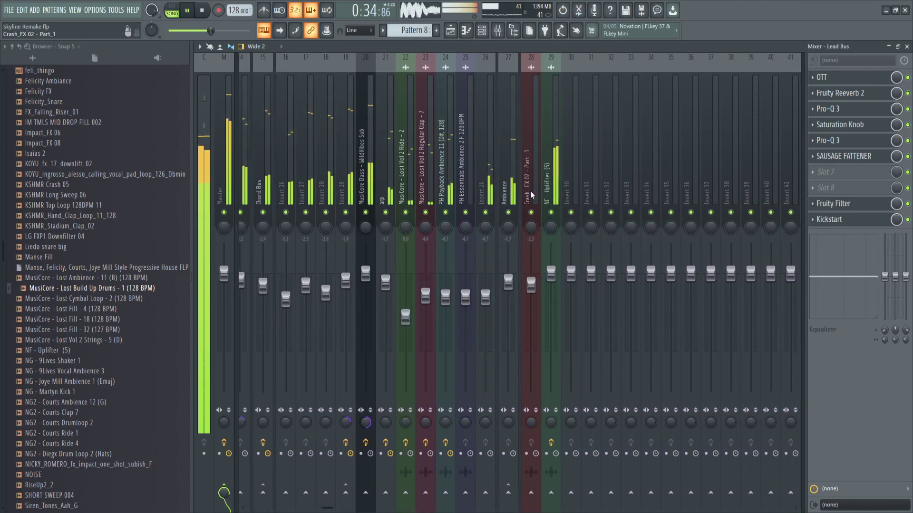
- Delete all the Pattern 7 clips from Track 6 in the drop
left_click(454, 35)
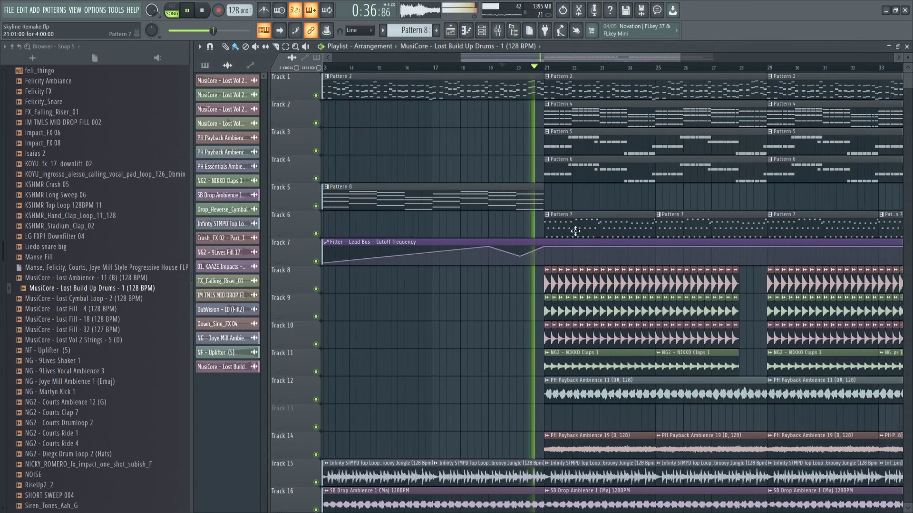
scroll(652, 221, "down", 2)
right_click(675, 220)
right_click(737, 219)
right_click(803, 218)
scroll(620, 219, "up", 2)
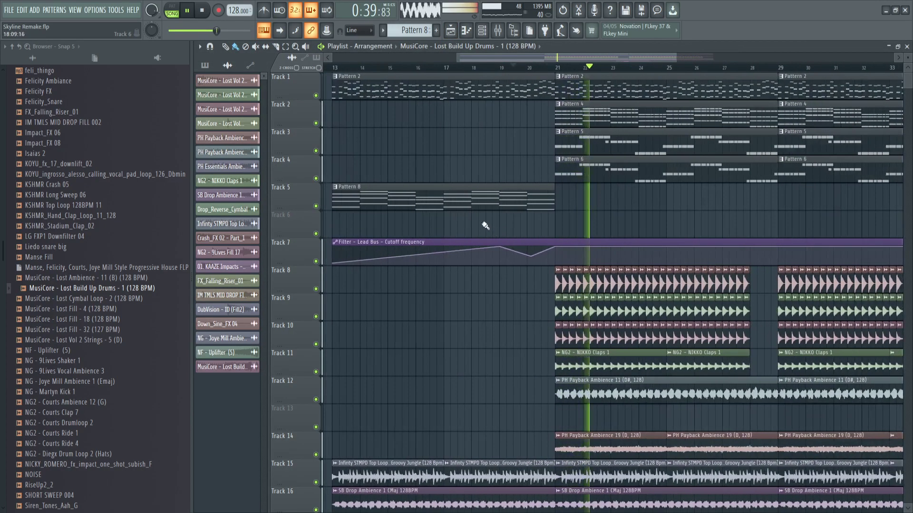
- Try the NG2 - Courts Drumloop 2 sample on Track 13 at bar 21
left_click(413, 67)
scroll(412, 142, "up", 3)
scroll(409, 156, "down", 4)
scroll(46, 246, "up", 3)
scroll(47, 256, "down", 12)
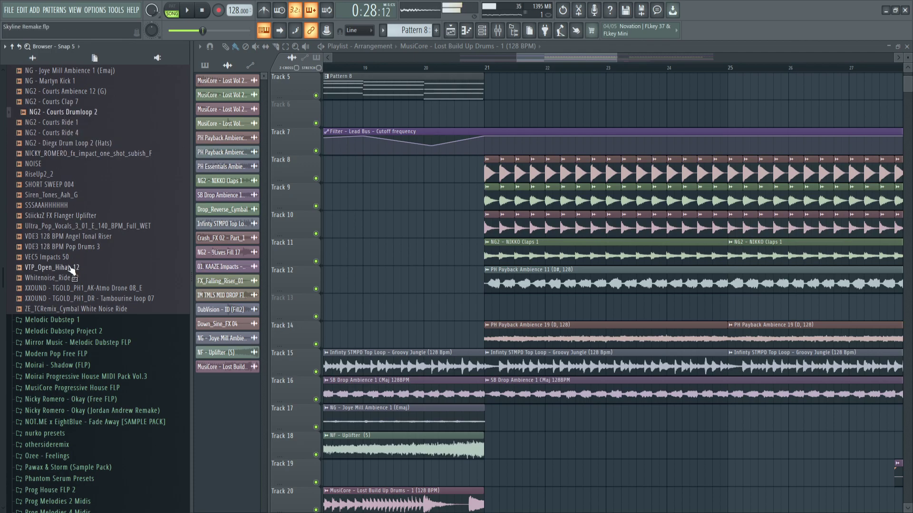
scroll(72, 271, "up", 4)
left_click_drag(67, 237, 486, 307)
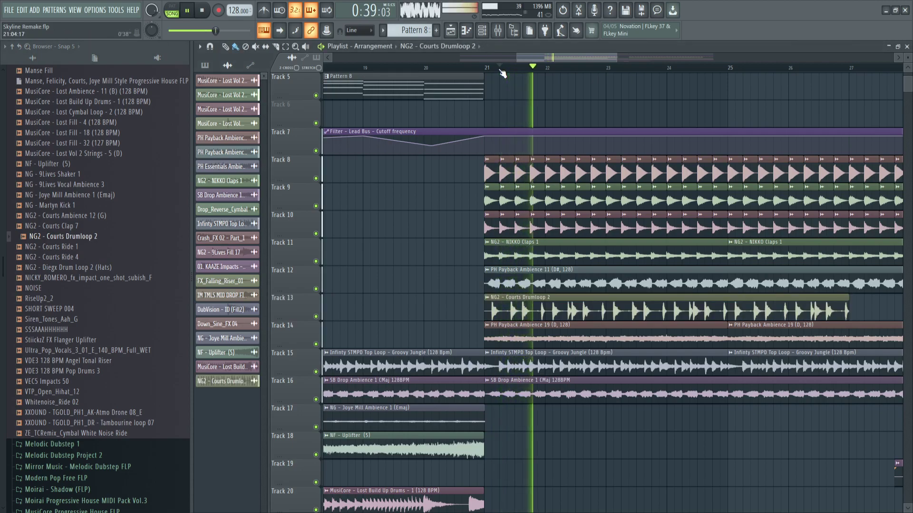
- Replace the kick sample used on Track 8 with NG - Martyn Kick 1 and delete the Courts Drumloop 2 clip from Track 13
key("space")
left_click_drag(532, 170, 534, 171)
key("space")
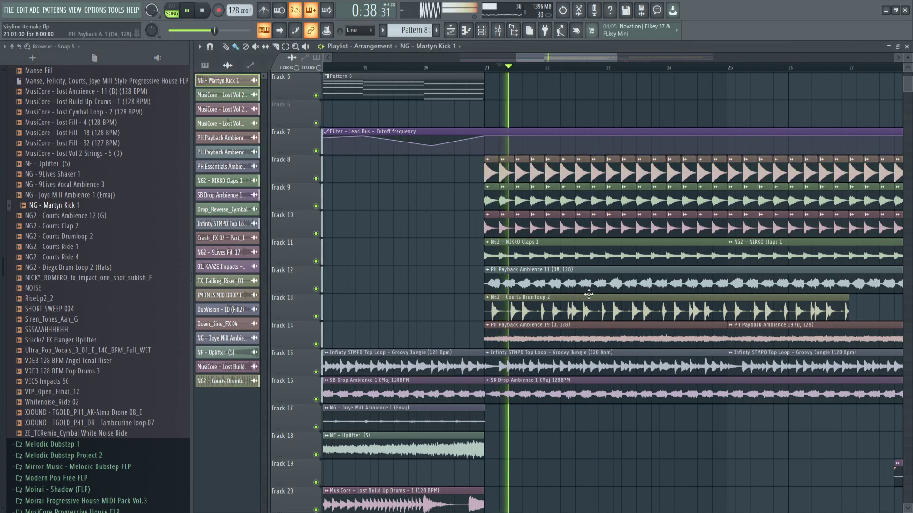
right_click(573, 314)
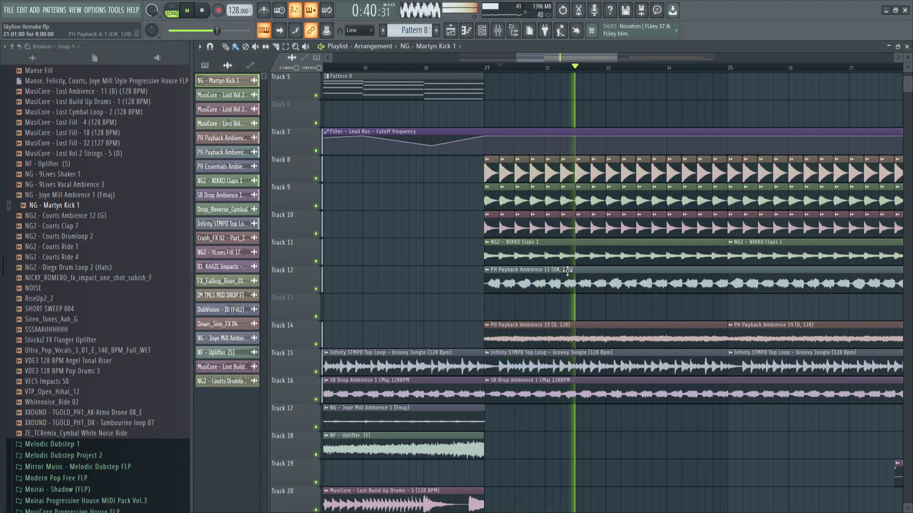
double_click(536, 169)
key("space")
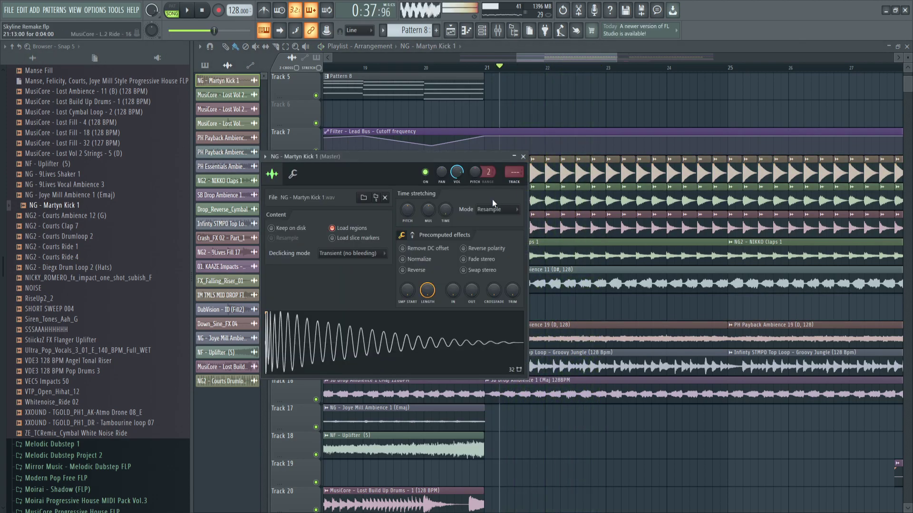
- Delete the Infinity STMPD Top Loop clips between bars 13 and 29 on Track 15
right_click(580, 360)
key("space")
scroll(484, 365, "down", 2)
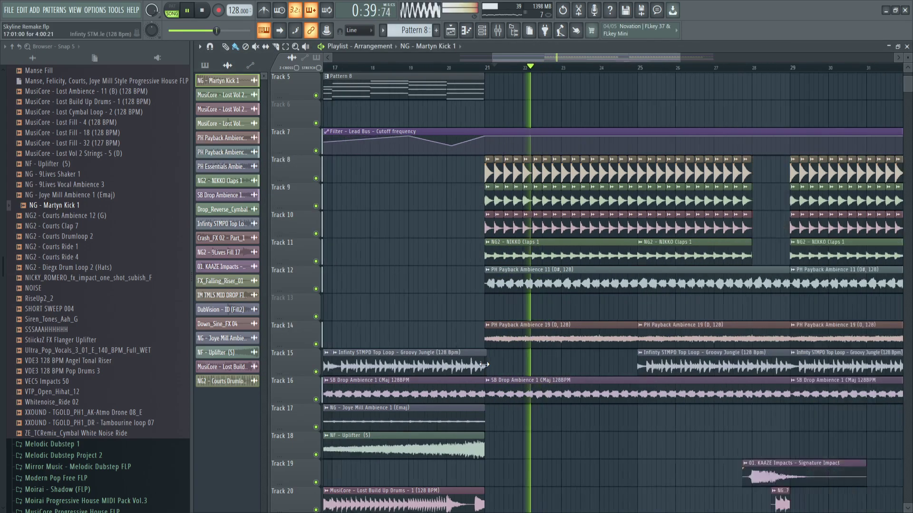
scroll(652, 375, "up", 2)
right_click(625, 368)
scroll(561, 367, "down", 4)
right_click(459, 364)
right_click(390, 361)
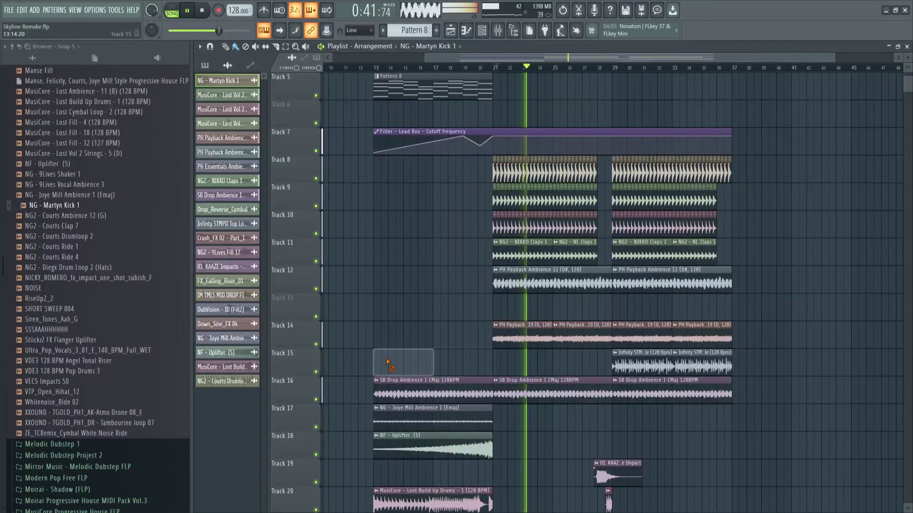
scroll(682, 195, "up", 3)
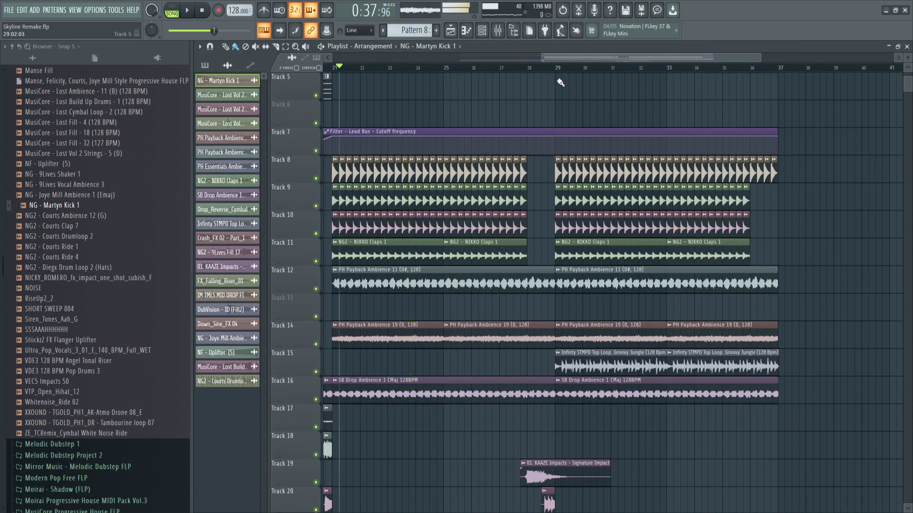
- Set the NG - Martyn Kick 1 channel volume to 76%
scroll(597, 169, "up", 2)
double_click(597, 172)
mouse_move(457, 173)
left_mouse_down()
mouse_move(457, 185)
mouse_move(457, 169)
left_mouse_up()
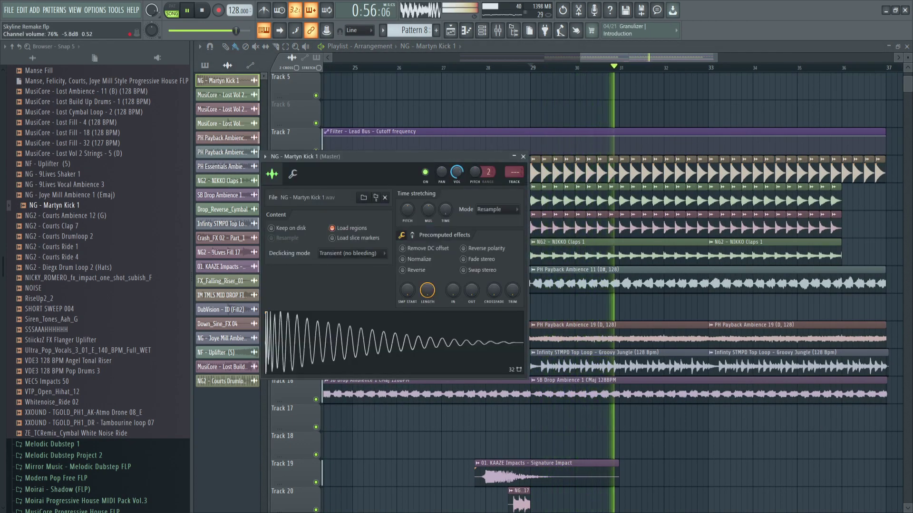
left_click(523, 157)
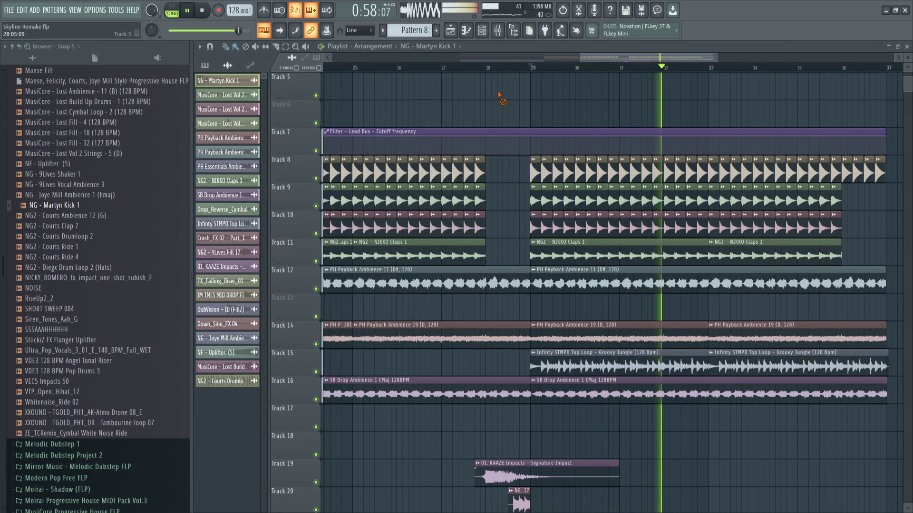
- Try MusiCore - Lost Vol 2 Strings - 5 (D) on Track 6 from bar 13 with a changed pitch
scroll(497, 110, "down", 4)
scroll(466, 221, "up", 4)
key("space")
left_click_drag(77, 153, 438, 121)
key("space")
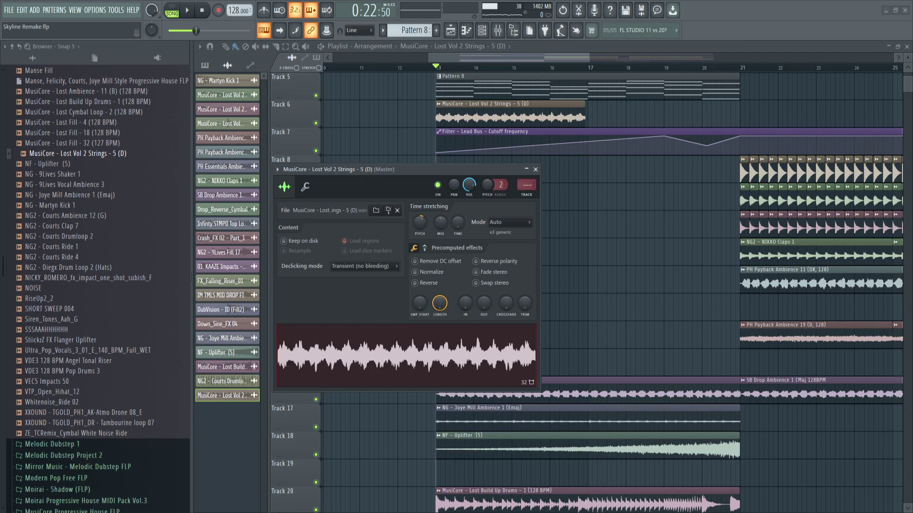
key("space")
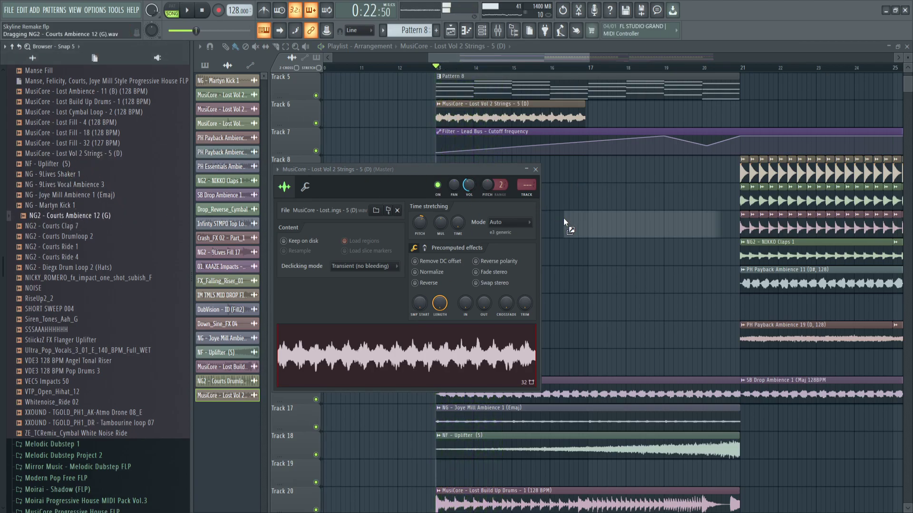
- Place NG2 - Courts Ambience 12 (G) on Track 10 around bar 13, adjust its channel and repeat it with overlapping copies up to the drop
left_click_drag(586, 234, 466, 239)
key("space")
double_click(442, 219)
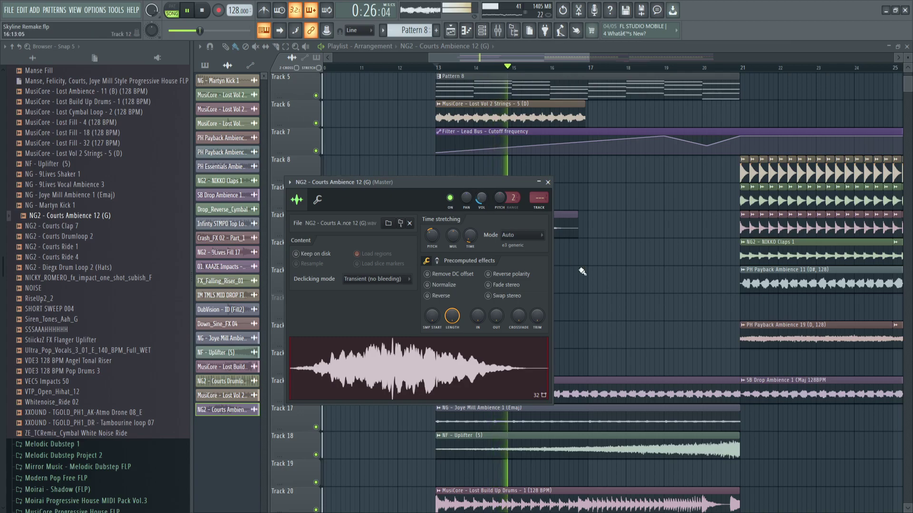
key("Escape")
left_click_drag(494, 231, 713, 230)
- Copy the strings clip on Track 6 to bar 17, and delete both strings clips
left_click_drag(526, 115, 678, 115)
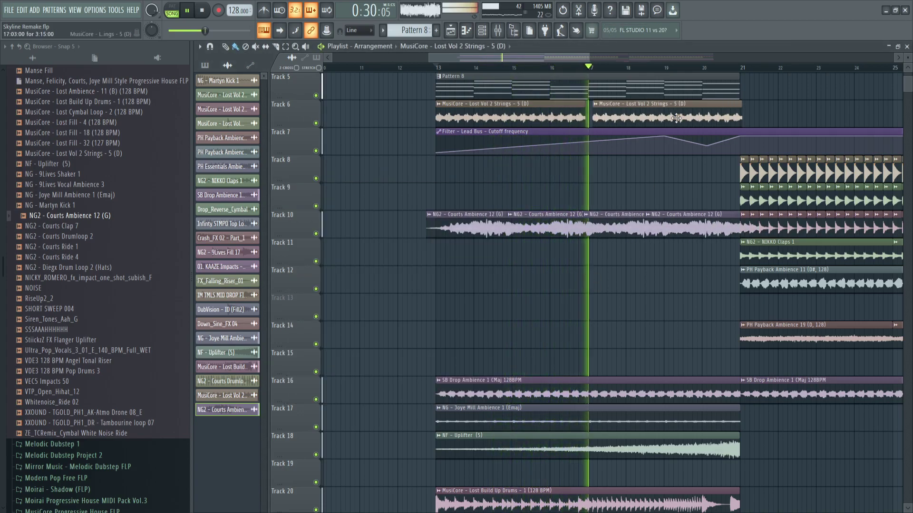
right_click(554, 118)
right_click(651, 114)
- Select the four NG2 - Courts Ambience 12 (G) clips on Track 10 and move them down to Track 22
left_click(759, 67)
left_click_drag(704, 221, 488, 239)
scroll(502, 257, "down", 3)
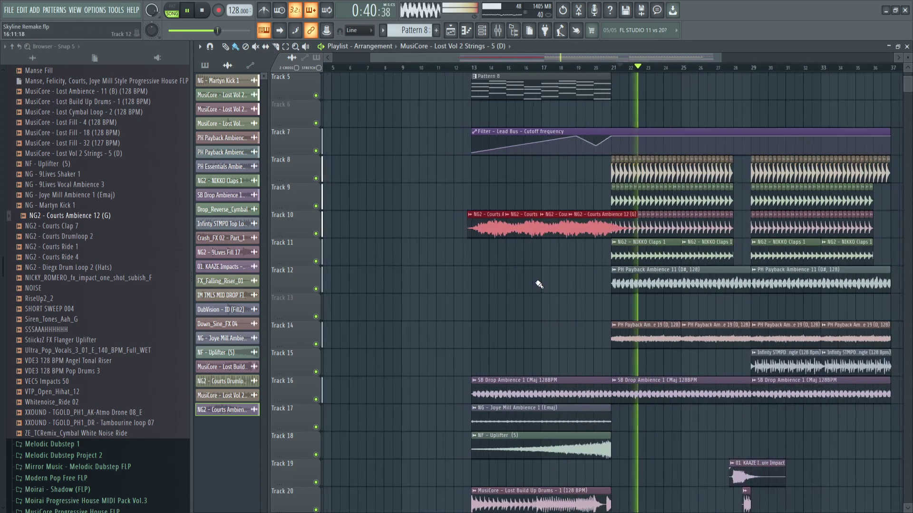
scroll(538, 284, "down", 4)
key("shift+Down")
key("shift+Down")
key("shift+Down")
key("shift+Down")
key("shift+Down")
key("shift+Down")
key("shift+Down")
key("shift+Down")
key("shift+Down")
key("shift+Down")
key("shift+Down")
key("shift+Down")
key("shift+Down")
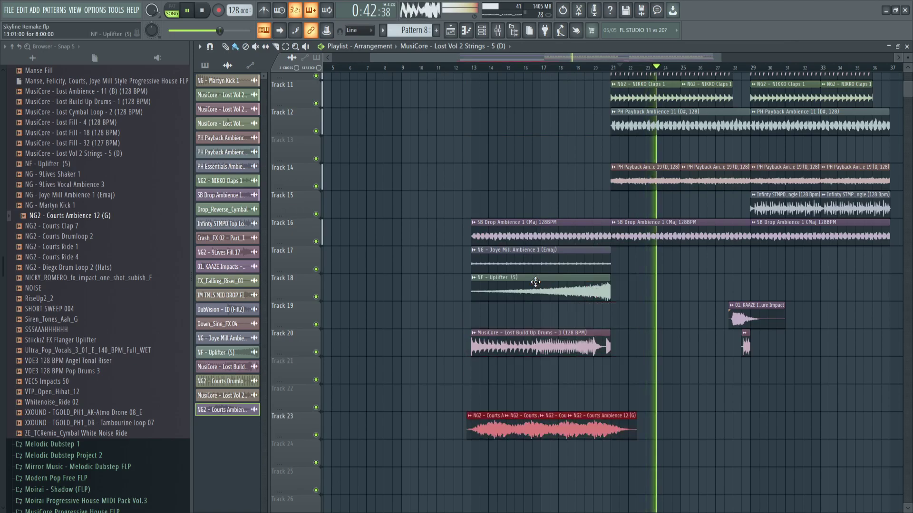
key("Up")
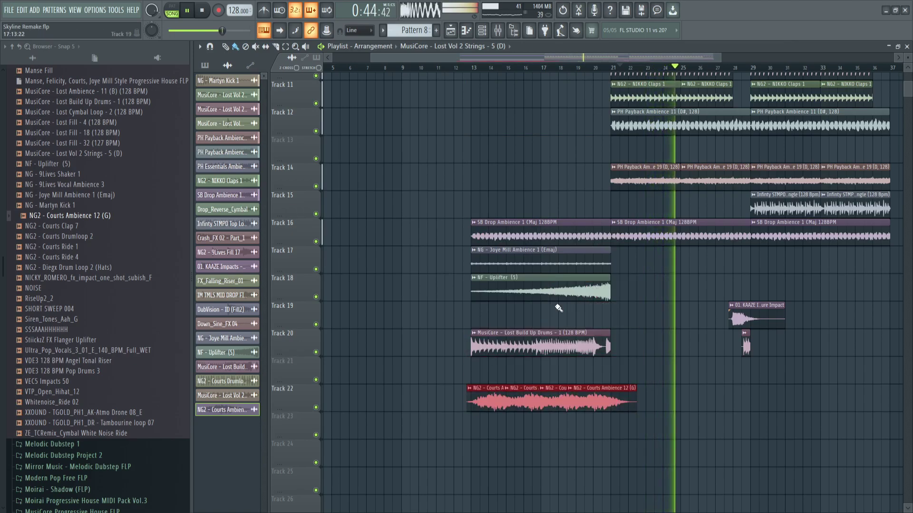
- Preview Ultra_Pop_Vocals_3_01_E_140_BPM_Full_WET and place it on Track 6 ahead of the build-up
scroll(570, 316, "up", 5)
scroll(595, 337, "up", 3)
key("space")
left_click(88, 353)
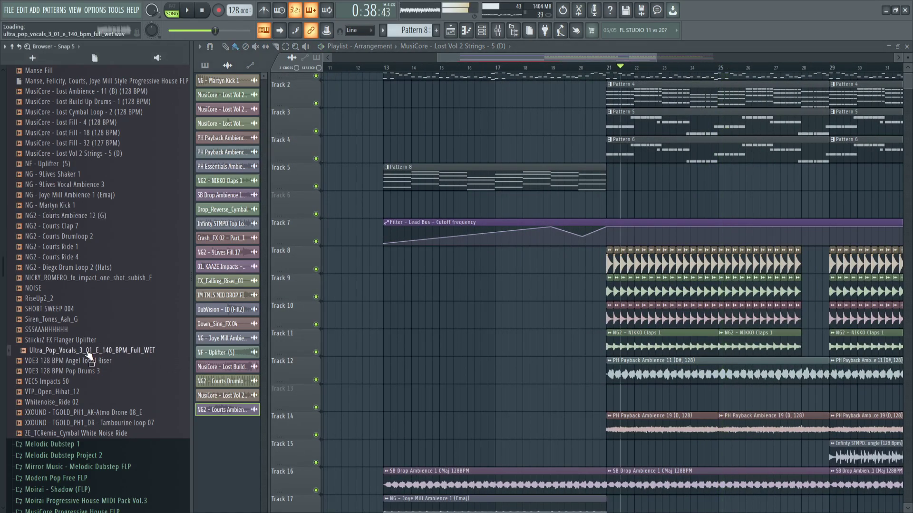
left_click_drag(88, 353, 338, 114)
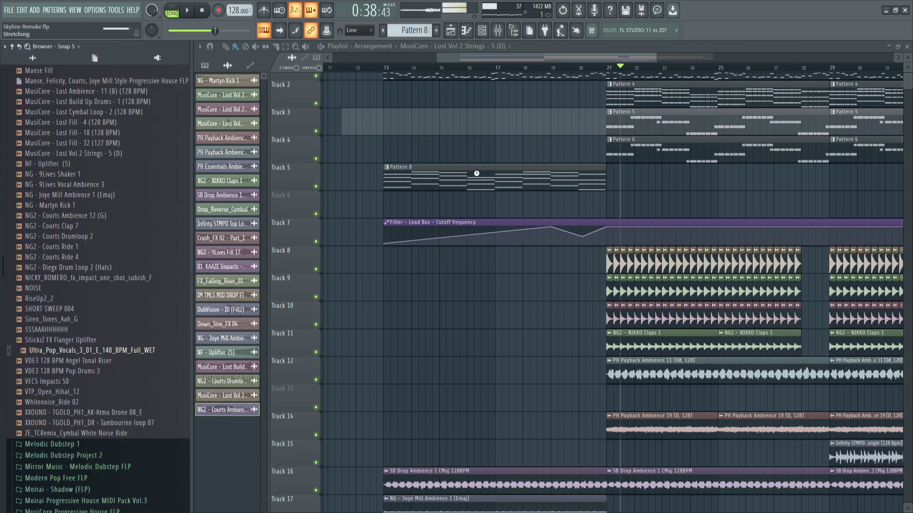
scroll(499, 164, "up", 1)
scroll(499, 164, "down", 3)
left_click_drag(506, 141, 269, 249)
- Select the whole arrangement without the vocal and shift it so the build-up starts at bar 21, and start playback
scroll(374, 210, "down", 2)
key("ctrl+a")
left_click_drag(494, 174, 367, 184)
left_click(546, 144, "ctrl")
key("space")
scroll(531, 199, "up", 3)
scroll(532, 199, "down", 4)
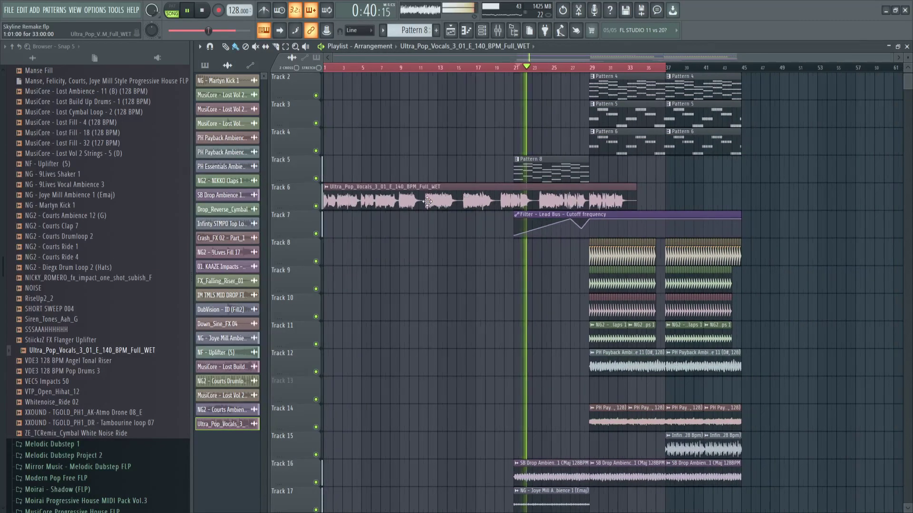
- Shift the arrangement again so the build-up starts at bar 29, with the vocal on Track 6 starting in bar 5
key("ctrl+a")
key("space")
left_click_drag(537, 166, 556, 166)
left_click(556, 165)
key("space")
scroll(618, 204, "up", 2)
left_click(631, 205)
scroll(631, 204, "up", 2)
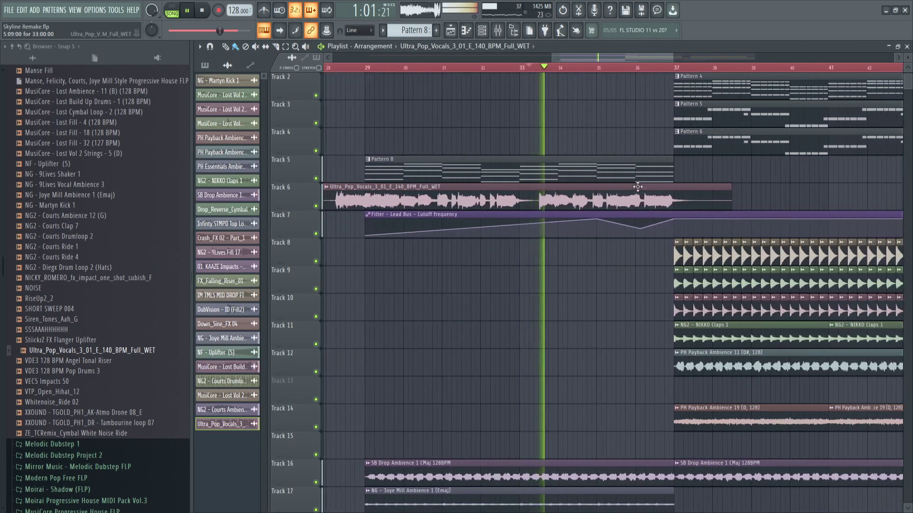
- Check the vocal's channel settings and listen to how the vocal ends at the drop
double_click(637, 187)
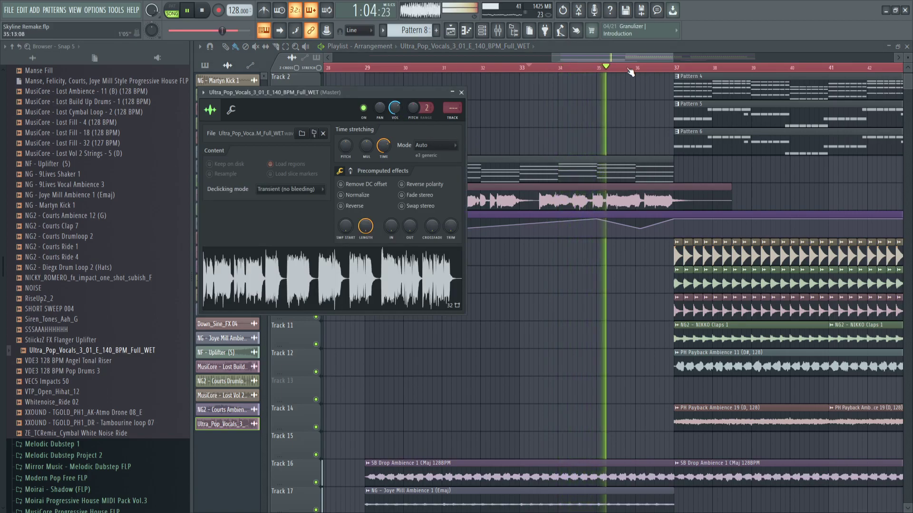
left_click(461, 93)
scroll(678, 162, "up", 2)
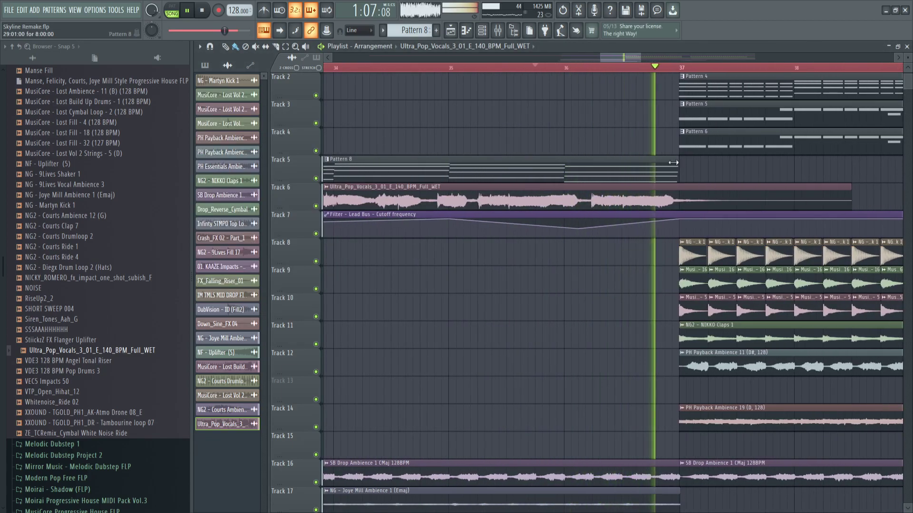
scroll(489, 182, "down", 3)
scroll(489, 183, "up", 2)
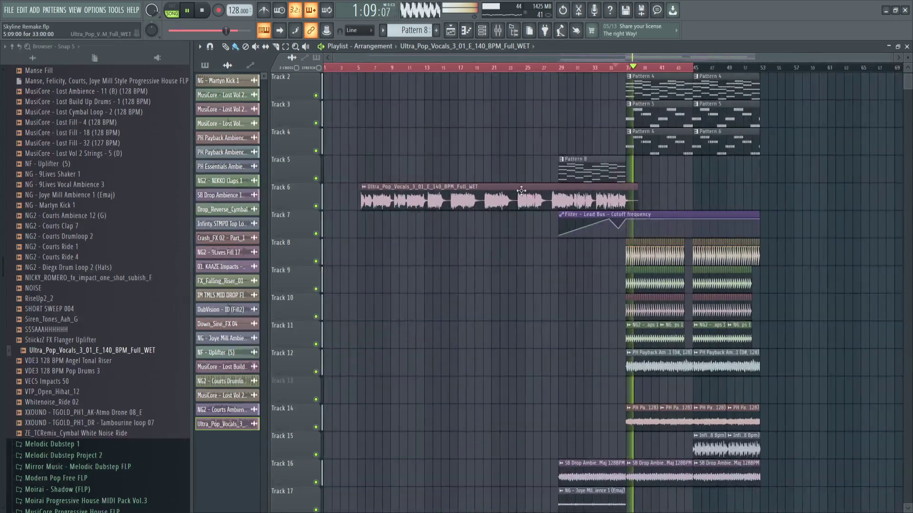
- Audition the vocal from several earlier bars and delete its clip from Track 6
left_click(516, 67)
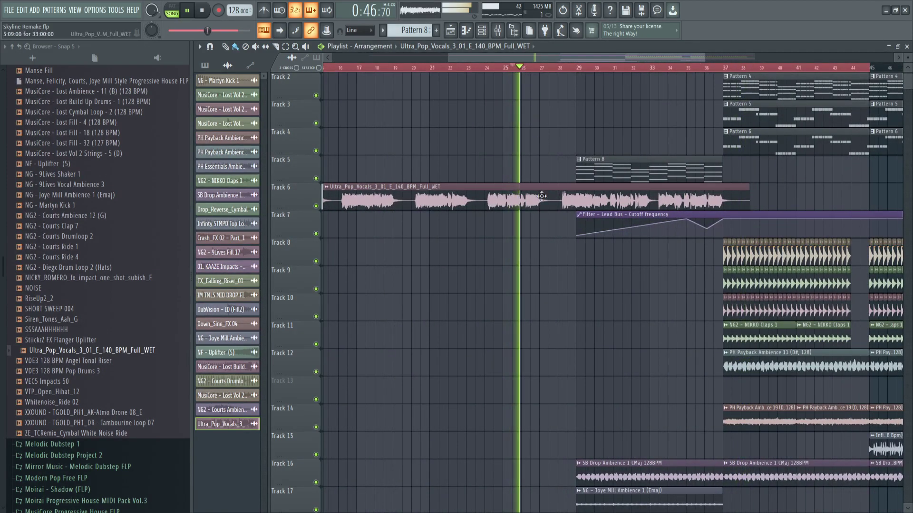
scroll(542, 208, "down", 3)
left_click(444, 68)
left_click(460, 68)
left_click(416, 69)
right_click(458, 171)
- Place NICKY_ROMERO_fx_impact_one_shot_subish_F on Track 9 at bar 29, play it and check its channel settings
scroll(552, 229, "up", 3)
scroll(396, 257, "down", 2)
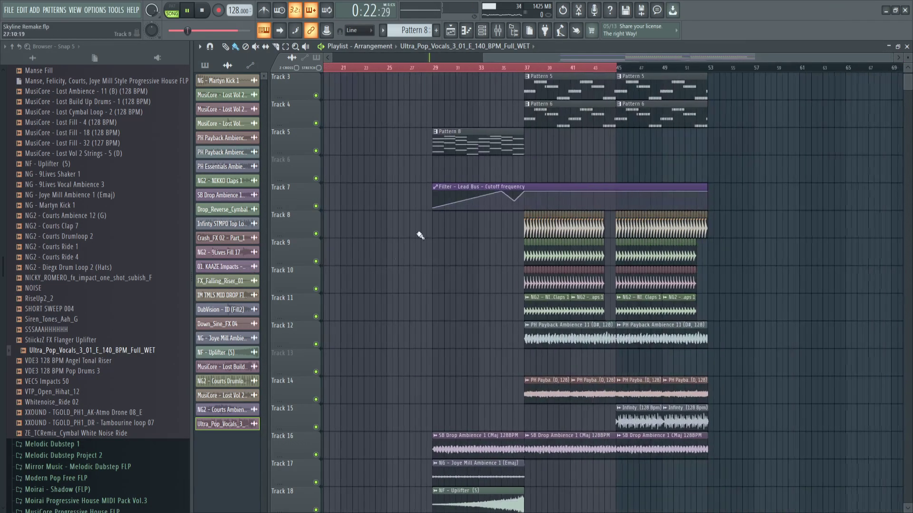
scroll(465, 271, "up", 2)
left_click(136, 278)
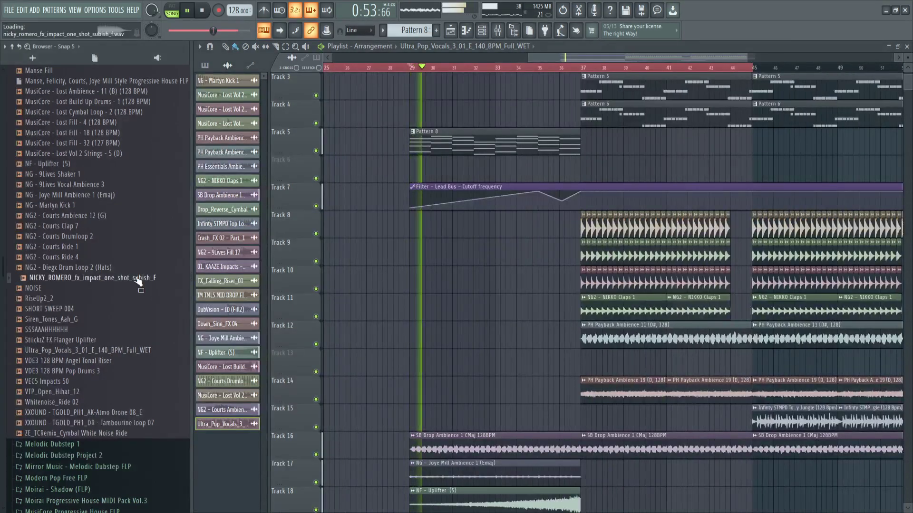
left_click_drag(136, 279, 410, 247)
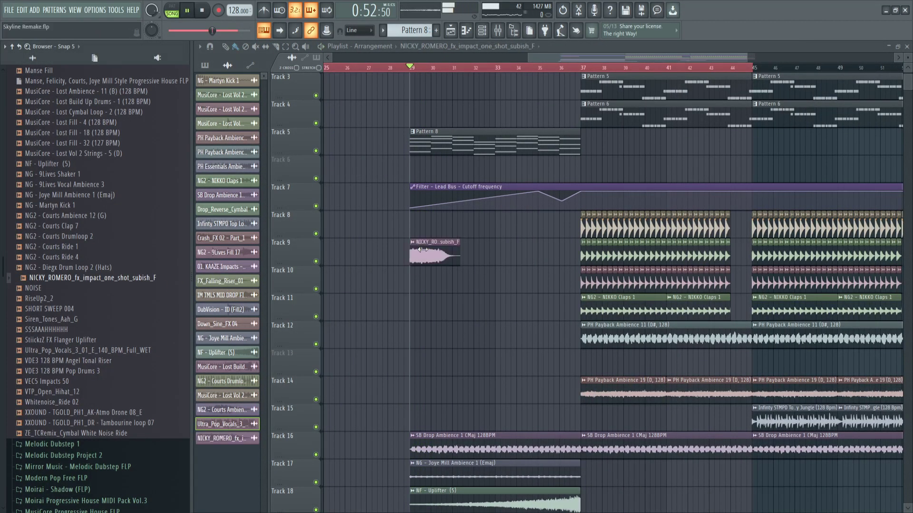
scroll(424, 249, "up", 2)
key("space")
double_click(423, 249)
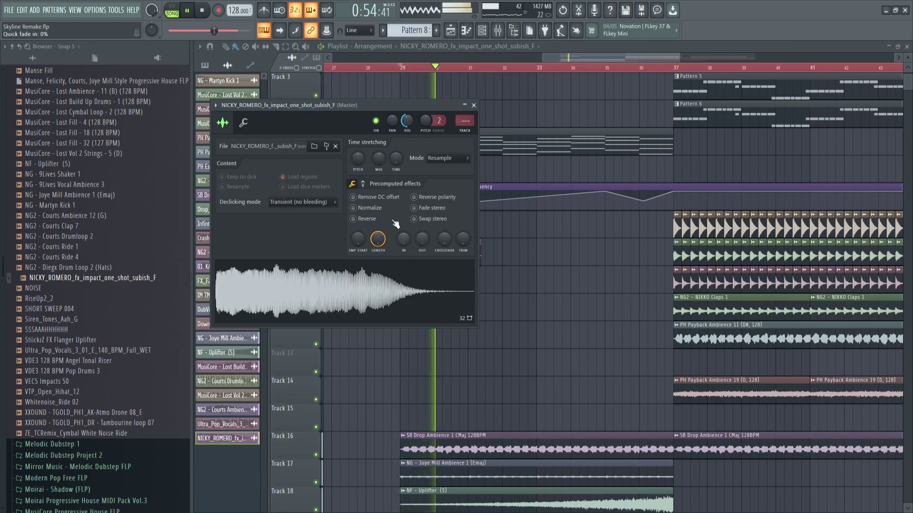
key("Escape")
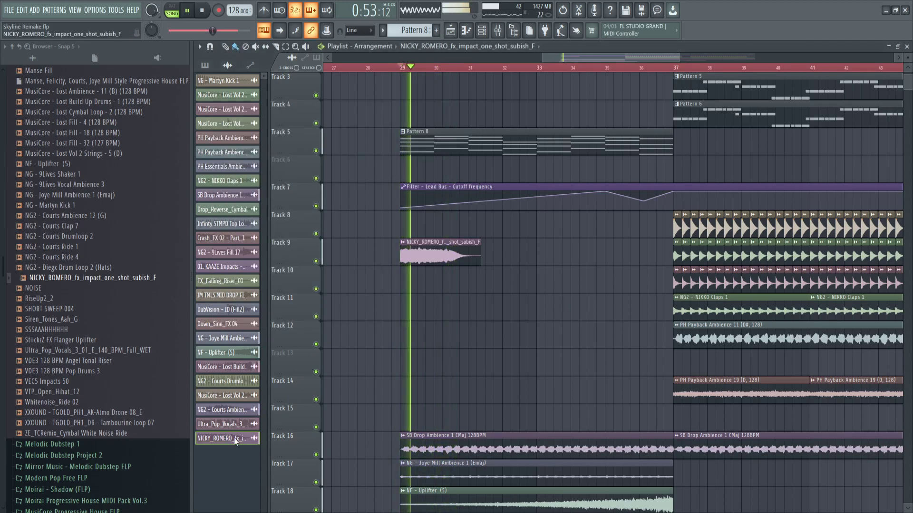
- Place a cloned copy of the impact on Track 9, reverse its sample and align its end with the drop at bar 37
left_click(226, 455)
left_click_drag(561, 252, 614, 250)
double_click(614, 251)
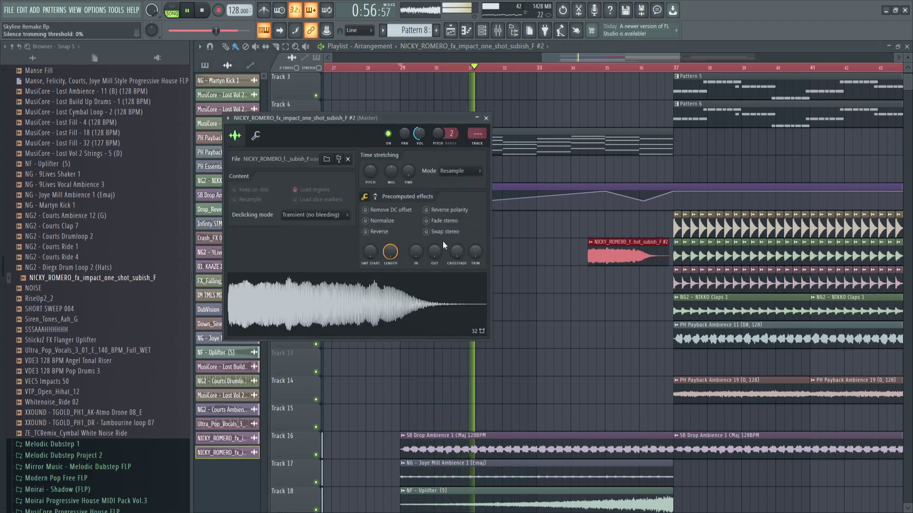
left_click(366, 232)
scroll(671, 278, "up", 5)
left_click_drag(662, 249, 681, 250)
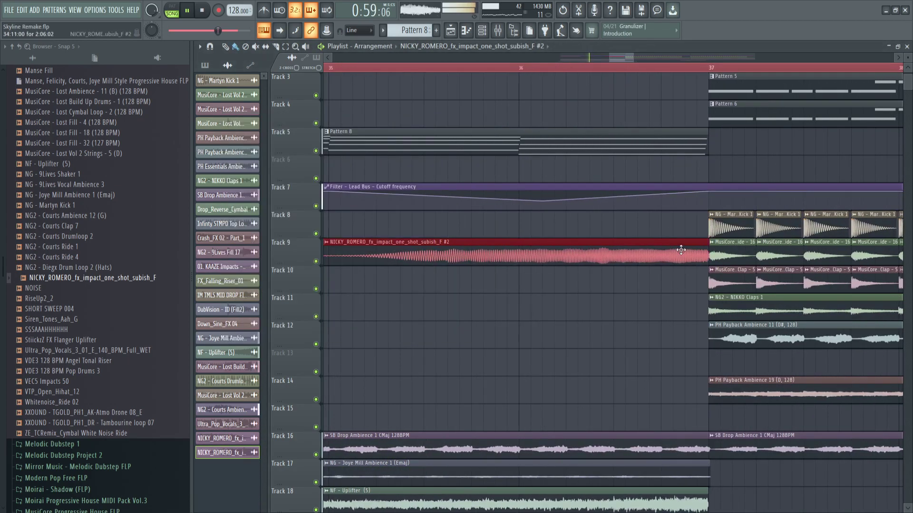
scroll(681, 250, "down", 5)
left_click(527, 67)
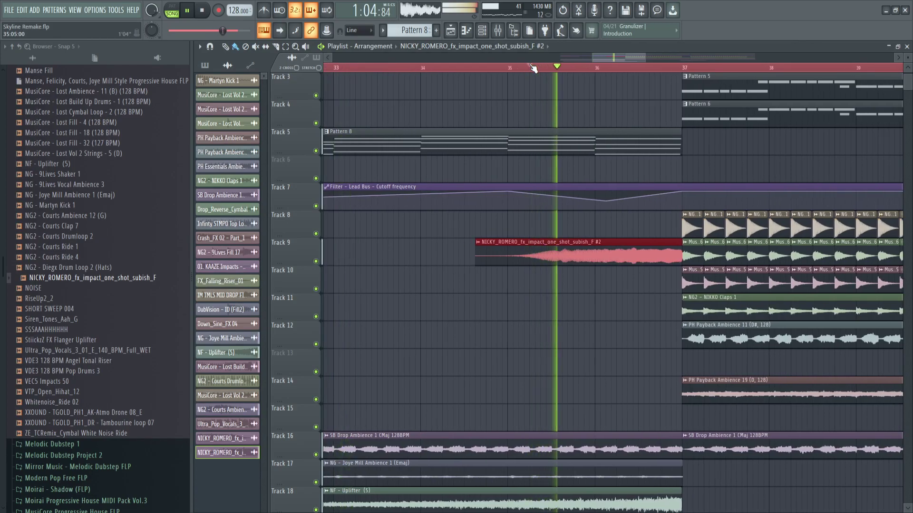
left_click(634, 67)
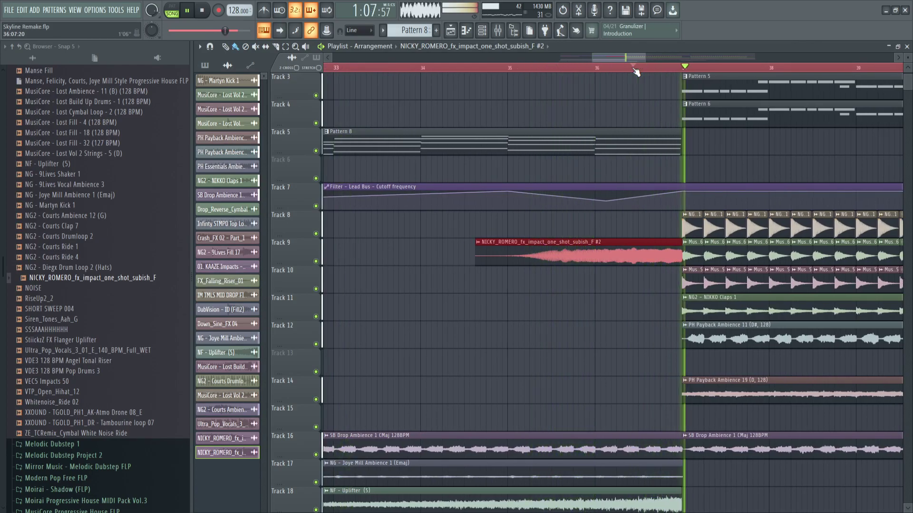
- Select both impact clips on Track 9 and move them up to Track 6
scroll(496, 269, "down", 6)
scroll(418, 256, "up", 2)
left_click_drag(412, 255, 558, 174)
scroll(559, 259, "up", 2)
scroll(556, 256, "down", 4)
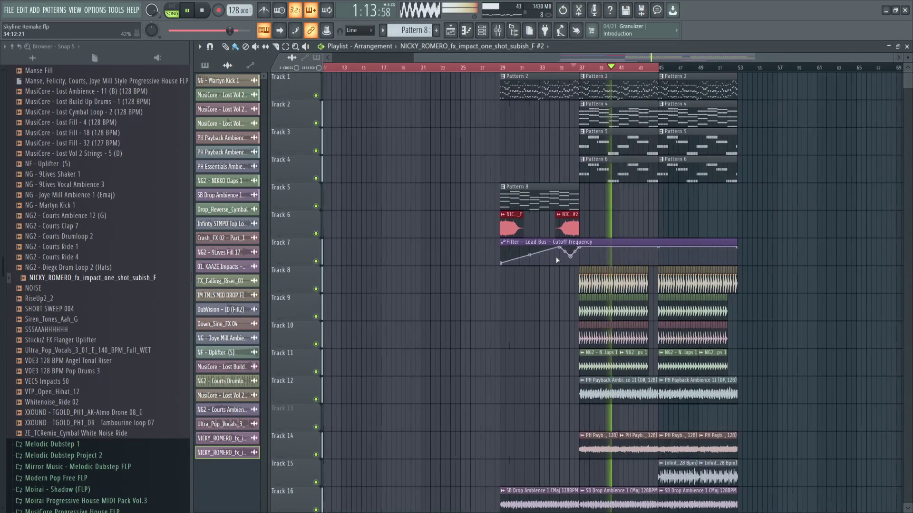
- Remove the SB Drop Ambience 1 clip between bars 29 and 37 on Track 16 and audition the build-up into the drop
scroll(555, 257, "up", 3)
left_click(389, 69)
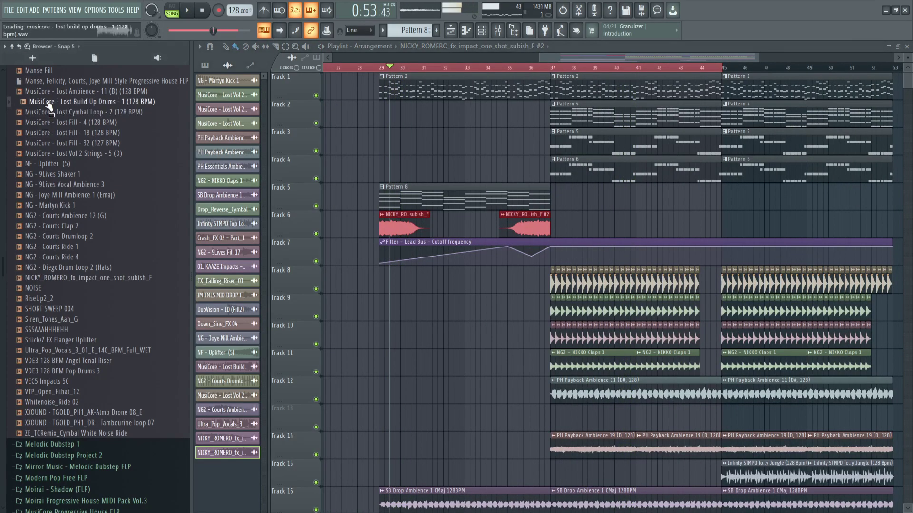
scroll(418, 227, "down", 10)
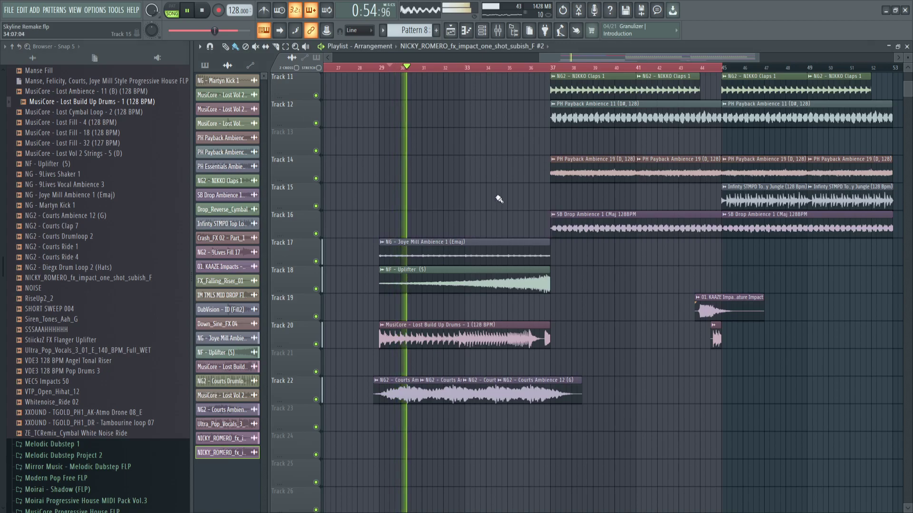
left_click(507, 69)
left_click(617, 67)
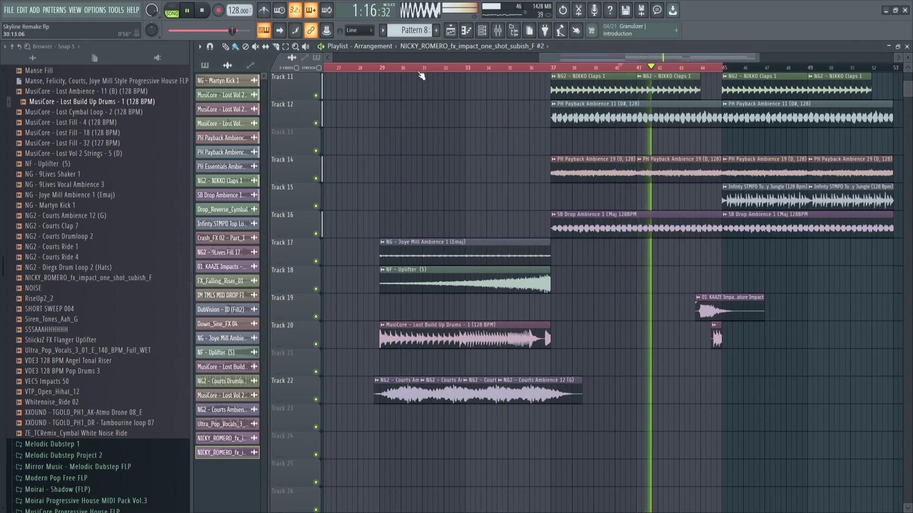
- Open the notes of Pattern 8, and copy all chord notes from Pattern 4
key("space")
scroll(428, 104, "up", 10)
double_click(443, 188)
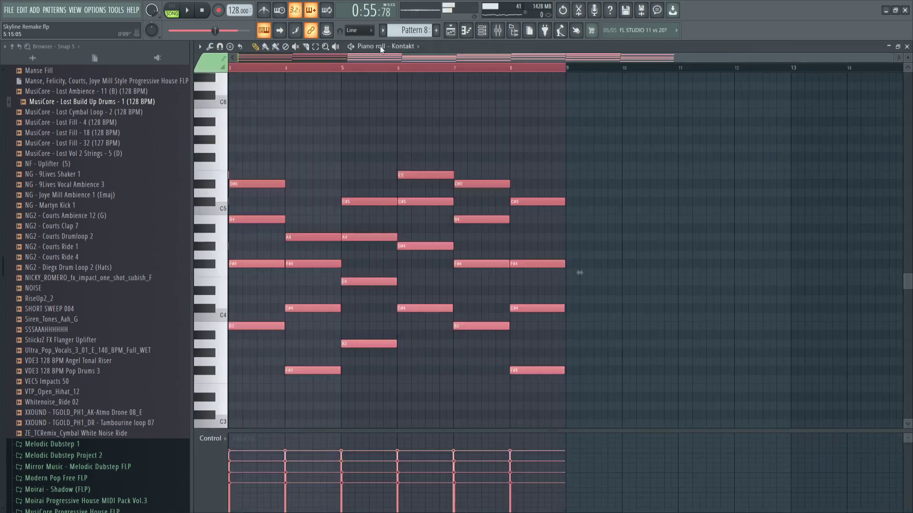
left_click(454, 33)
double_click(560, 105)
key("ctrl+a")
- Replace all notes in Pattern 8 with the copied rhythmic chords and play the build-up in the arrangement
left_click(452, 32)
double_click(444, 185)
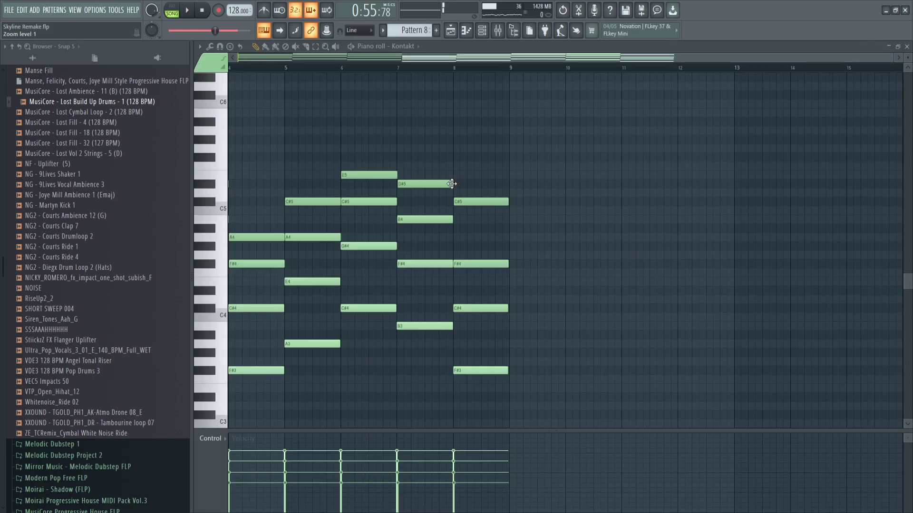
key("ctrl+a")
key("Delete")
key("ctrl+v")
key("space")
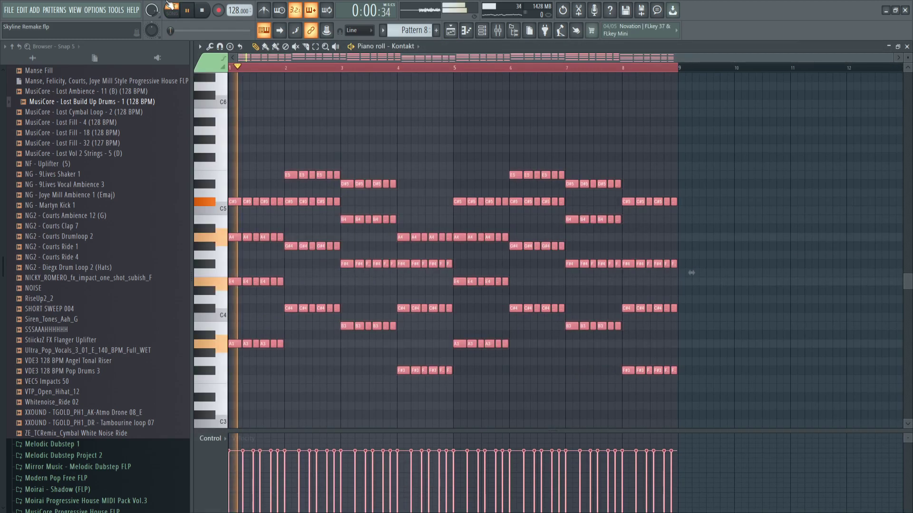
key("F5")
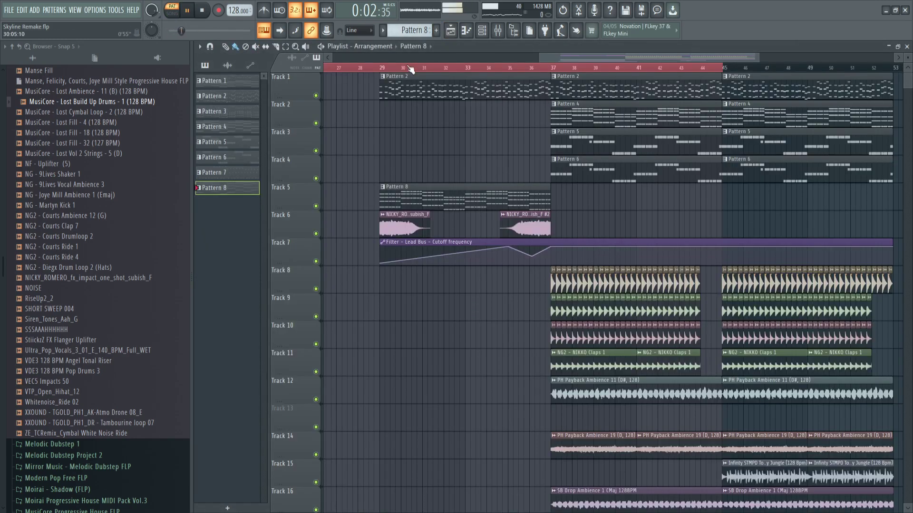
scroll(386, 131, "up", 4)
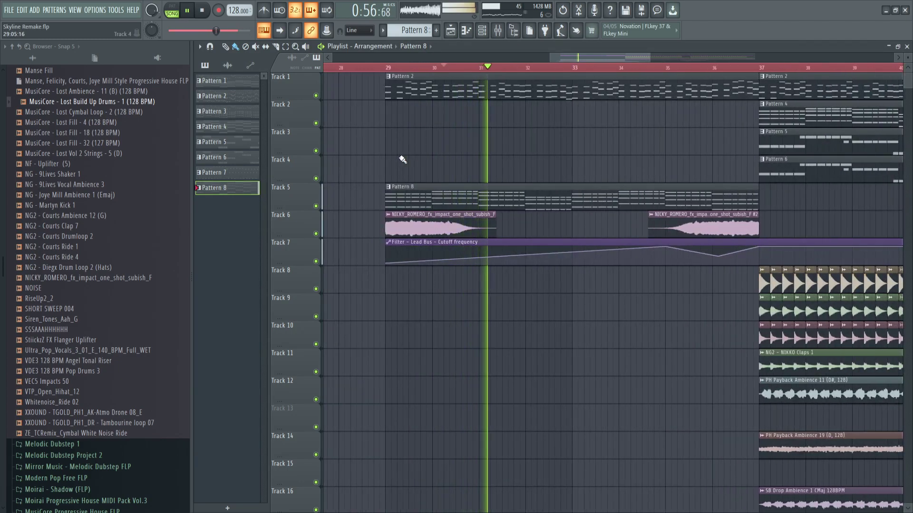
- Bend the rising part of the Filter - Lead Bus cutoff automation on Track 7 into a curve and audition it into the drop
scroll(491, 119, "down", 6)
scroll(491, 120, "down", 1)
scroll(508, 234, "up", 2)
left_click_drag(509, 225, 509, 221)
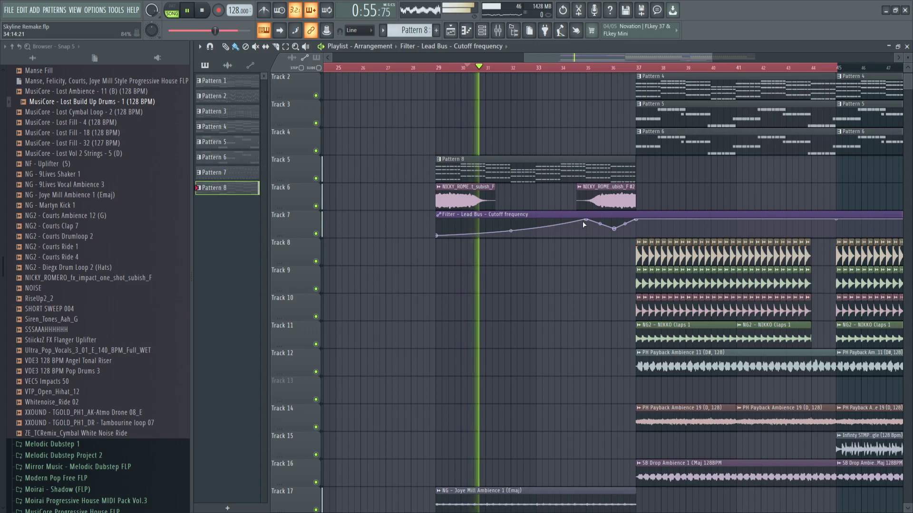
left_click(556, 67)
scroll(600, 135, "up", 4)
left_click(602, 68)
scroll(689, 57, "up", 2)
left_click(706, 68)
scroll(540, 359, "down", 4)
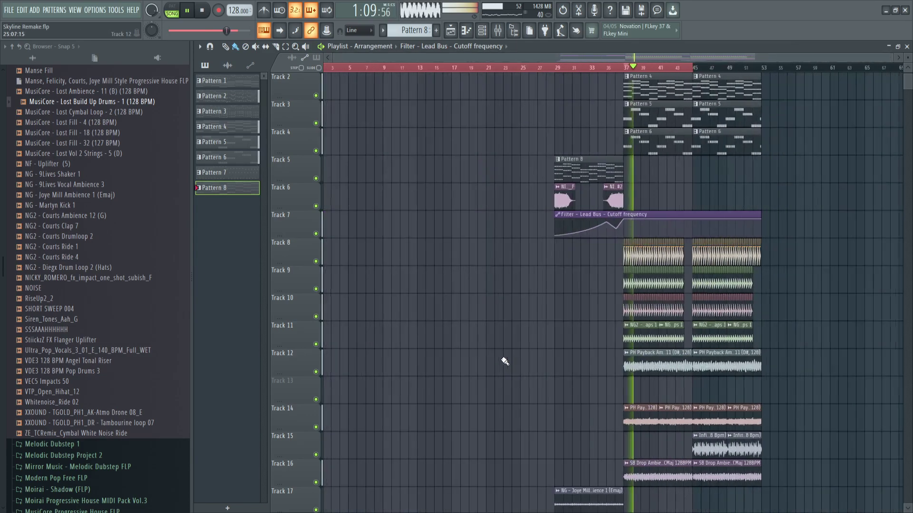
- Place VDE3 128 BPM Angel Tonal Riser on Track 23 at bar 29 and play it with the build-up
scroll(476, 347, "down", 3)
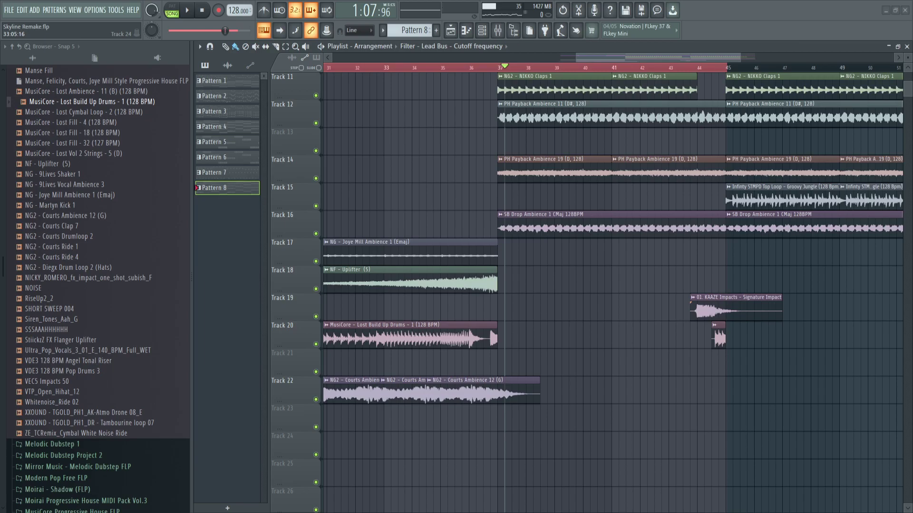
key("space")
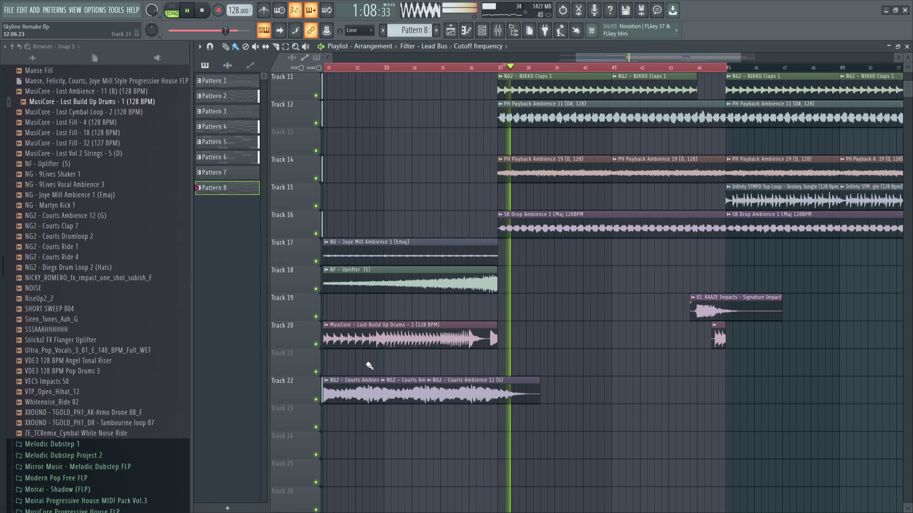
scroll(359, 366, "down", 3)
scroll(333, 399, "left", 4)
key("space")
left_click_drag(81, 368, 655, 420)
scroll(658, 68, "up", 3)
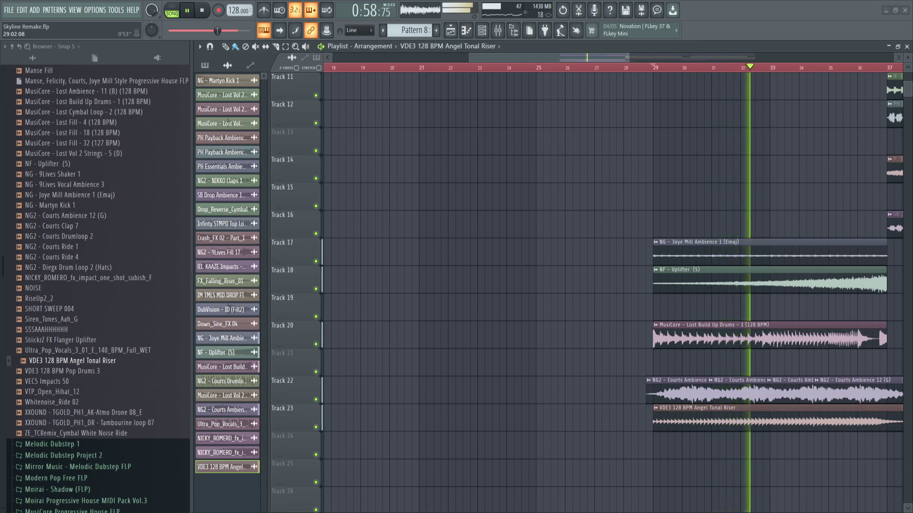
- Lower the channel volume of VDE3 128 BPM Angel Tonal Riser to about 66%
scroll(872, 247, "down", 3)
scroll(695, 298, "down", 3)
scroll(733, 209, "up", 4)
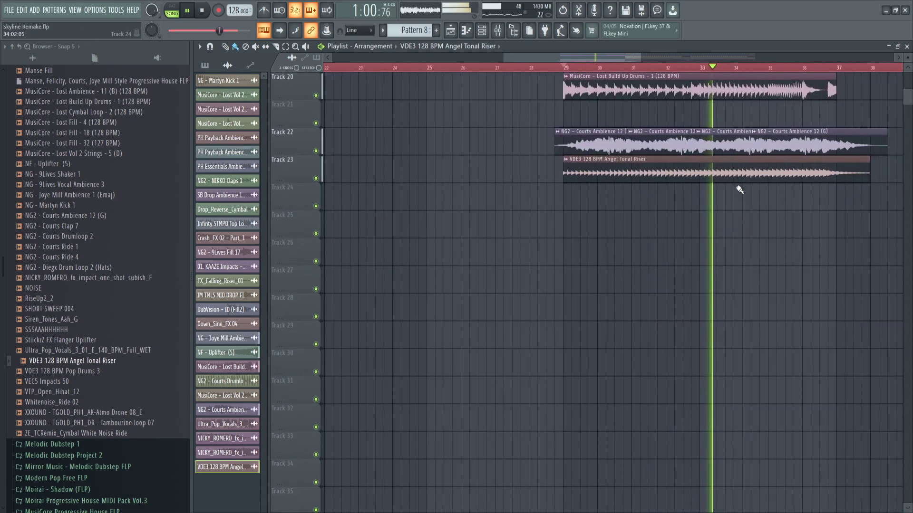
double_click(708, 168)
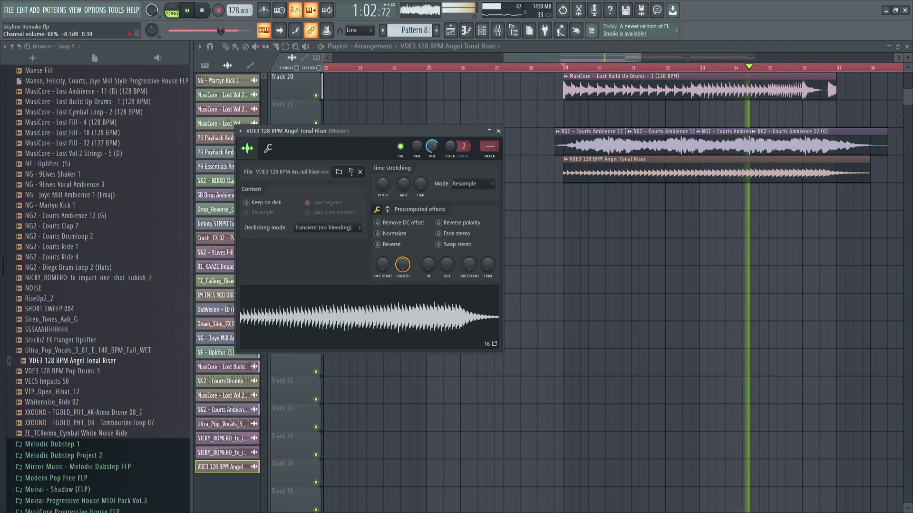
key("Escape")
- Place NG2 - Courts Clap 7 on Track 24 at bar 29 and play it with the build-up
scroll(618, 301, "down", 4)
scroll(713, 301, "up", 3)
key("space")
left_click(56, 227)
left_click_drag(56, 227, 491, 172)
key("space")
- Repeat NG2 - Courts Clap 7 along Track 24 from bar 29 to bar 37 and adjust its channel volume
double_click(492, 174)
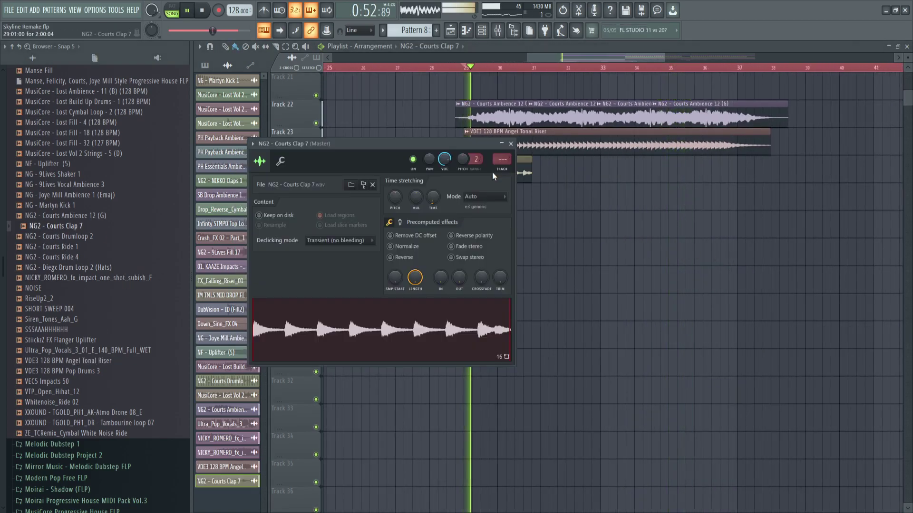
left_click_drag(542, 195, 631, 178)
double_click(626, 172)
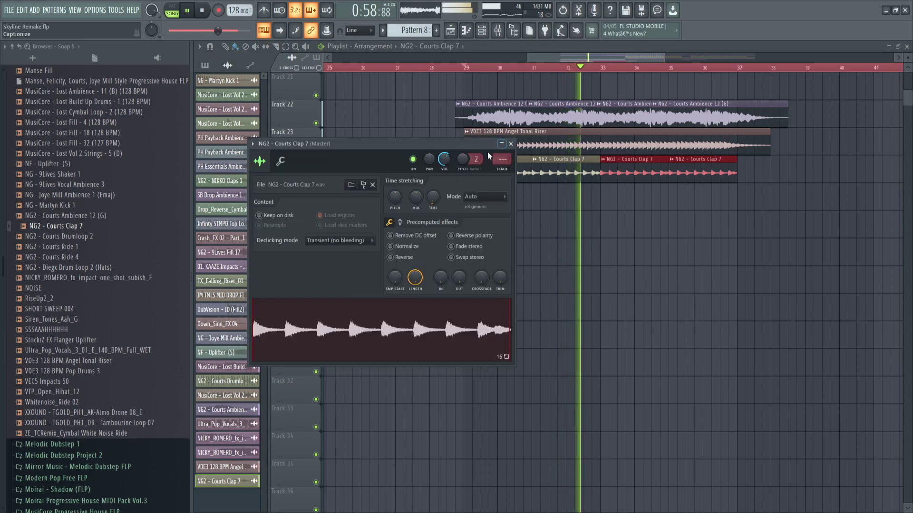
left_click_drag(448, 157, 446, 159)
left_click(661, 266, "ctrl")
scroll(683, 300, "down", 2)
scroll(632, 267, "up", 3)
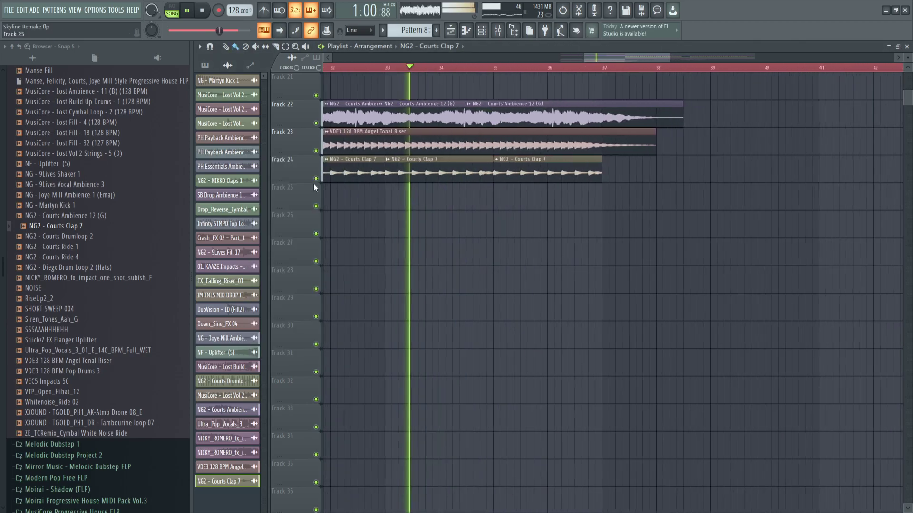
- Place Felicity FX on Track 27 at bar 37 and play it with the drop
scroll(52, 190, "up", 8)
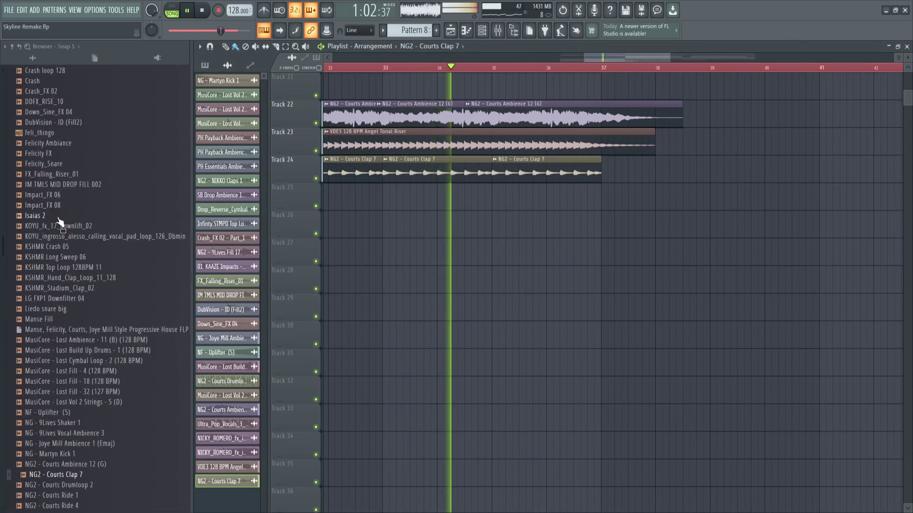
left_click(46, 134)
left_click_drag(41, 153, 622, 254)
scroll(525, 260, "down", 3)
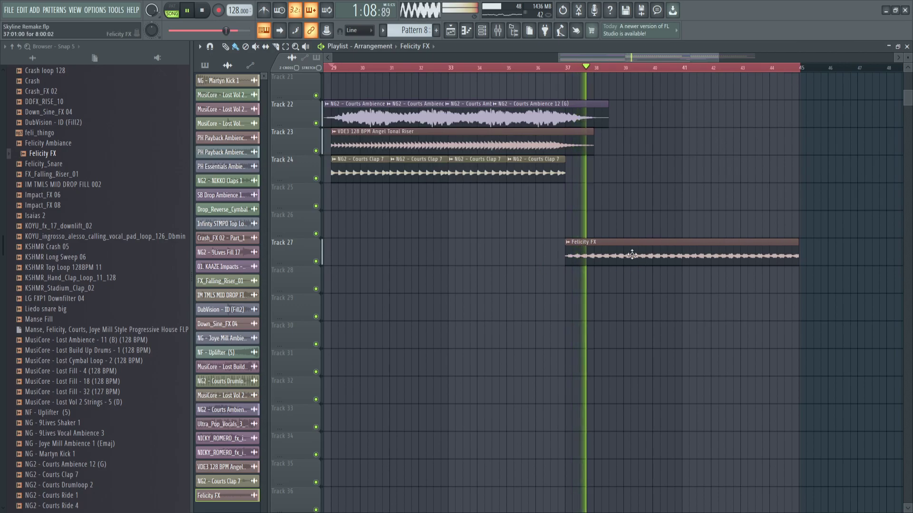
scroll(594, 319, "up", 3)
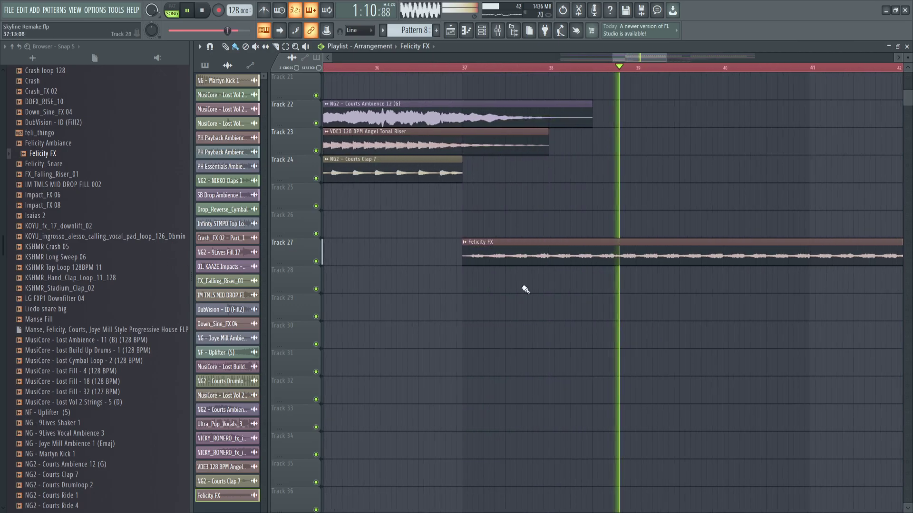
- Load KSHMR_Stadium_Clap_02 into the playlist near bar 40 and delete its trial clips from Tracks 28 and 29
left_click_drag(43, 291, 747, 292)
left_click(815, 308)
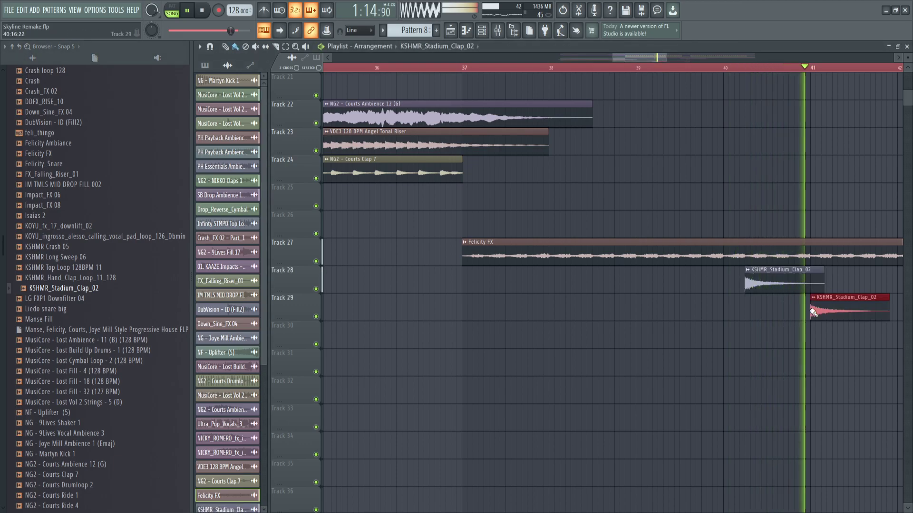
left_click(859, 340)
right_click(873, 336)
right_click(830, 313)
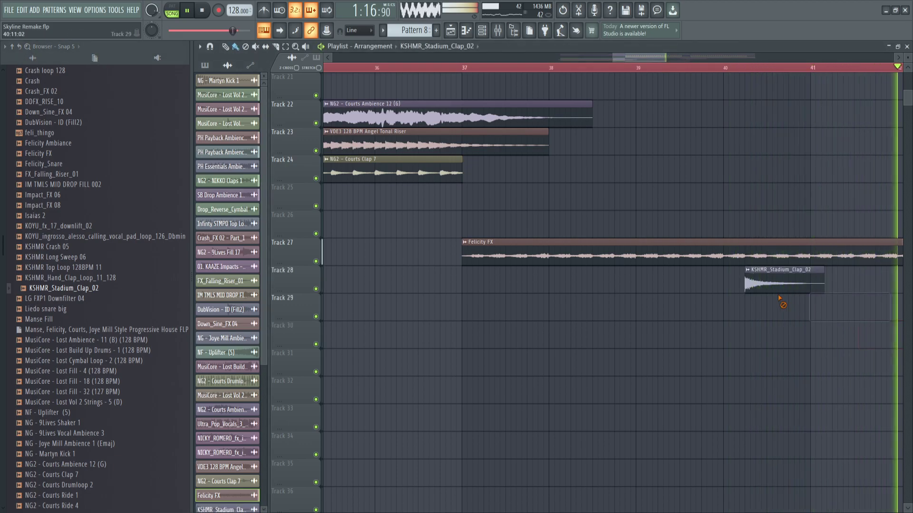
right_click(775, 288)
- Place two KSHMR_Stadium_Clap_02 clips half a bar apart on Track 25, starting on beat 2 of bar 29
key("space")
scroll(708, 271, "down", 2)
scroll(427, 176, "down", 6)
scroll(447, 161, "left", 4)
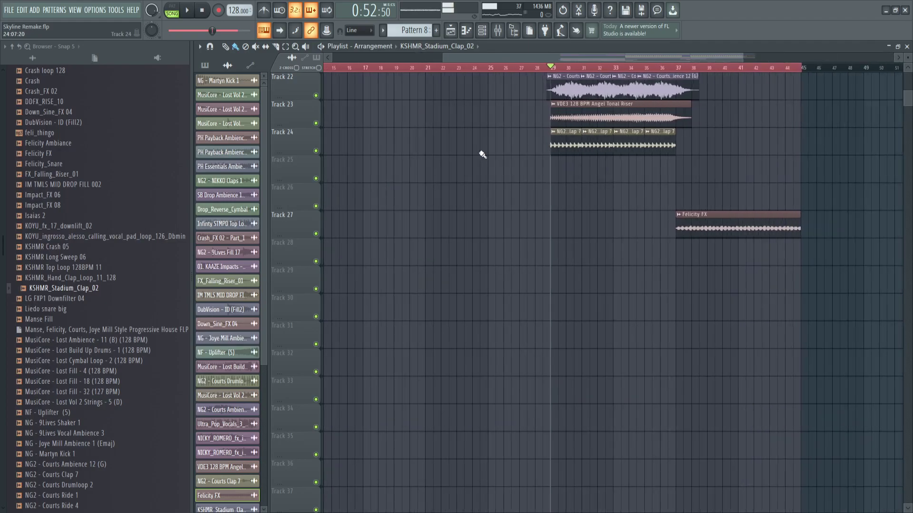
scroll(540, 167, "up", 6)
key("space")
left_click(600, 172)
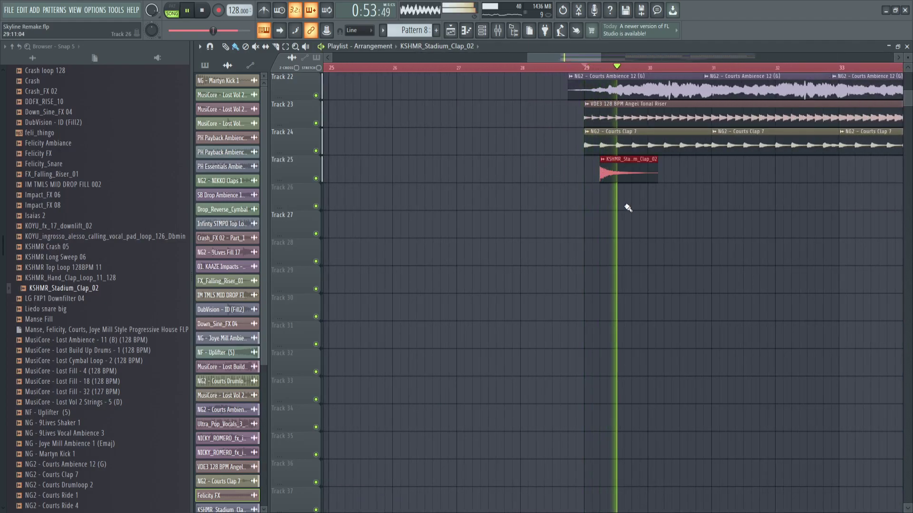
left_click(635, 200)
double_click(635, 202)
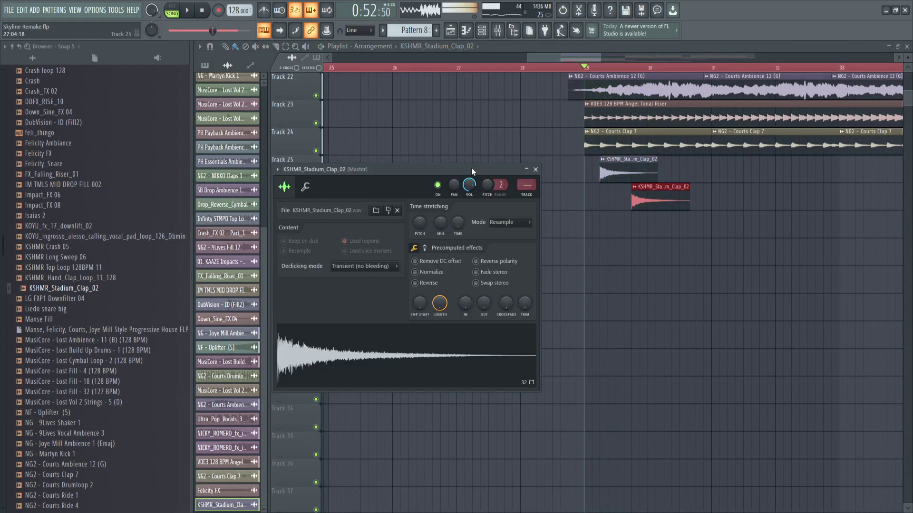
key("space")
key("space")
left_click_drag(679, 229, 668, 171)
- Duplicate the stadium claps along Track 25 at half-bar spacing until they reach bar 37
key("space")
key("space")
left_click_drag(748, 168, 618, 167)
left_click_drag(610, 166, 640, 183)
scroll(672, 165, "down", 2)
left_click_drag(638, 180, 717, 182)
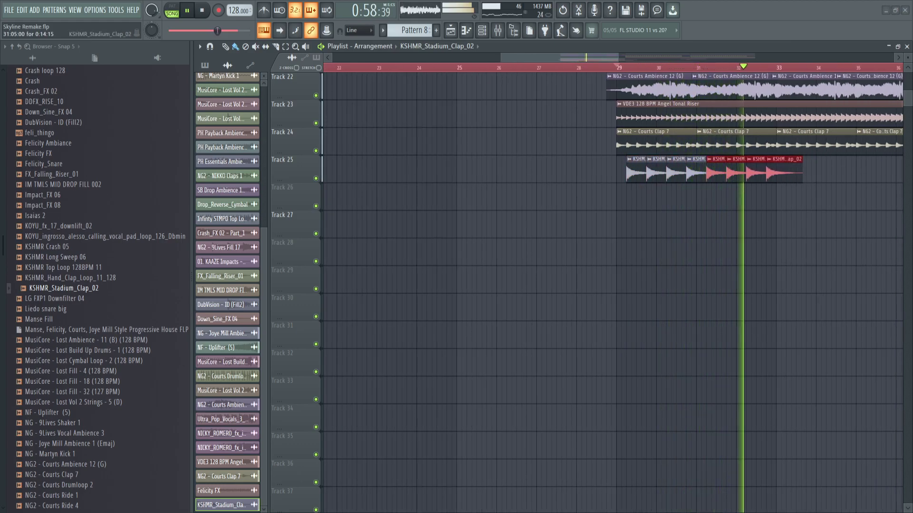
scroll(664, 261, "down", 1)
scroll(665, 259, "right", 2)
left_click_drag(721, 175, 599, 176, "ctrl")
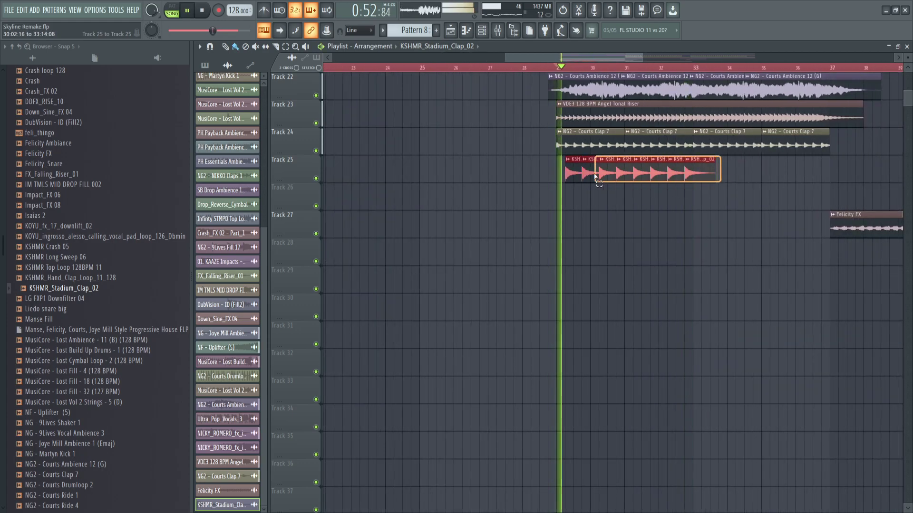
key("ctrl+b")
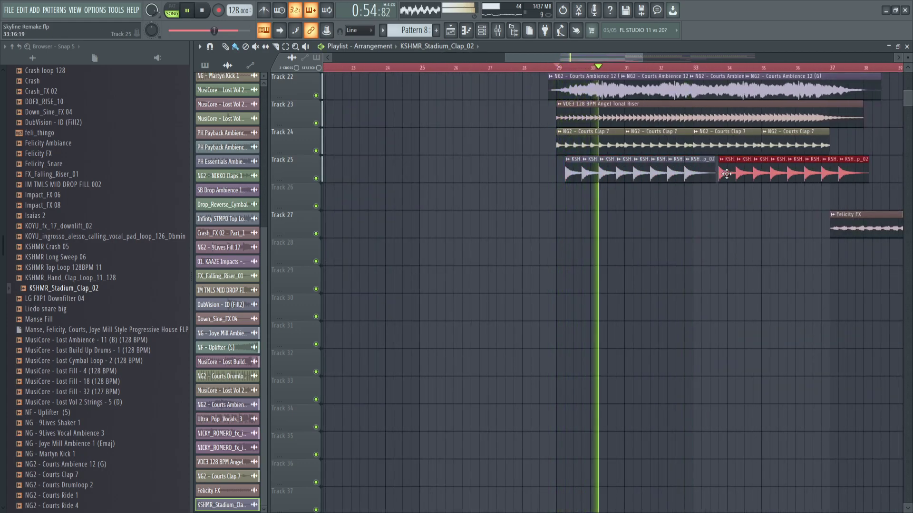
left_click_drag(727, 175, 710, 174)
- Lower the channel volume of KSHMR_Stadium_Clap_02 to about 46%
double_click(711, 175)
left_click_drag(468, 185, 469, 204)
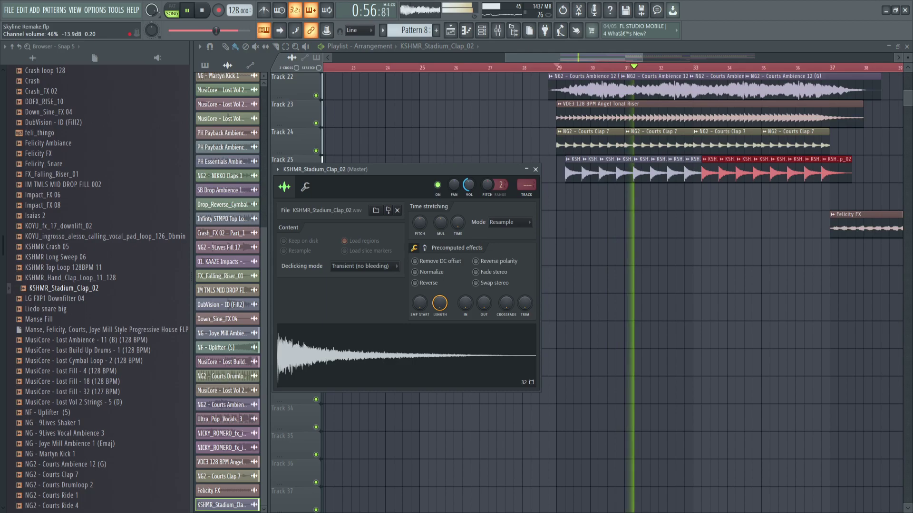
left_click(610, 282)
- Place DDFX_RISE_10 on Track 26 at bar 29 and set its channel volume to about 48%
left_click(69, 115)
left_click(56, 105)
left_click_drag(58, 110, 462, 209)
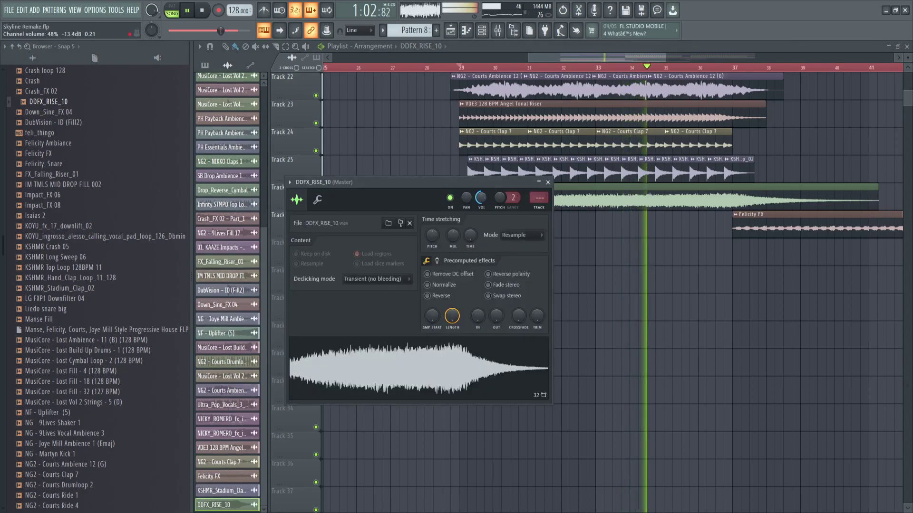
left_click(548, 182)
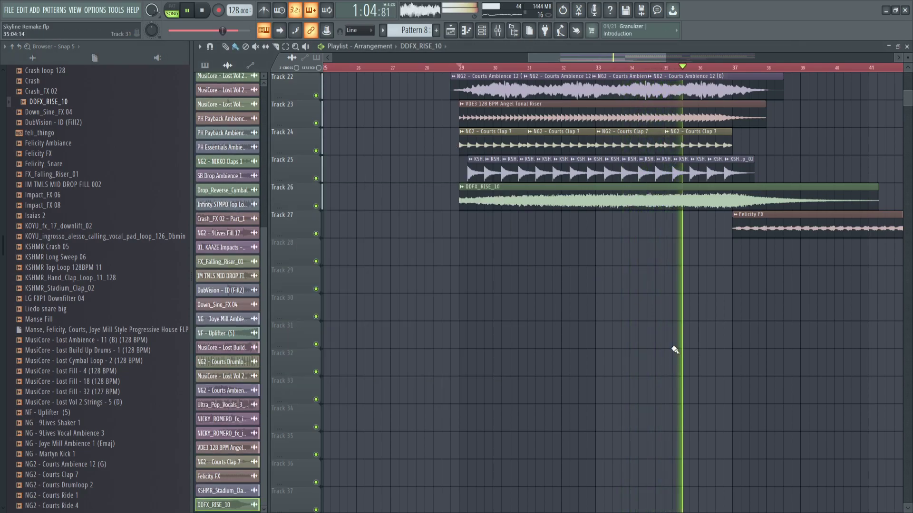
- Try Impact_FX 06 on Track 30 at the start of the build-up and remove the clip
scroll(674, 350, "down", 3)
left_click_drag(57, 195, 481, 287)
scroll(694, 318, "up", 2)
left_click_drag(694, 318, 724, 307)
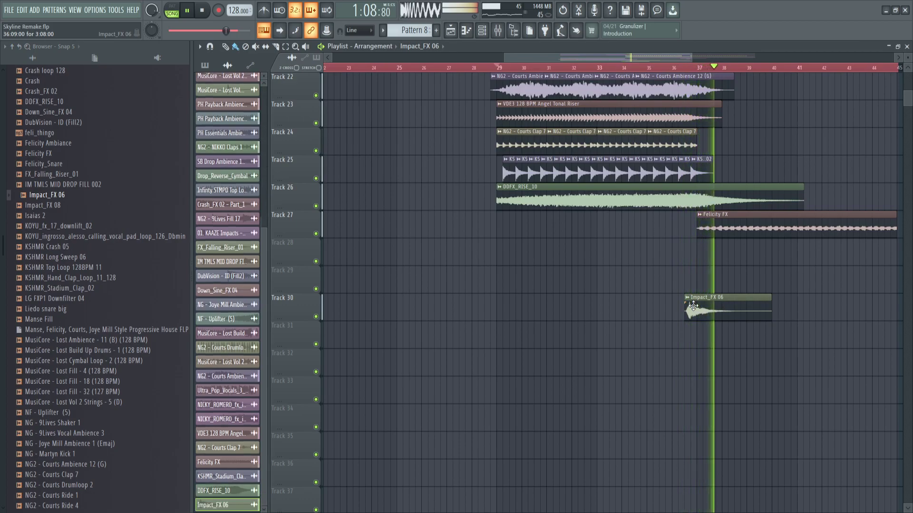
left_click_drag(689, 306, 503, 307)
scroll(504, 63, "up", 3)
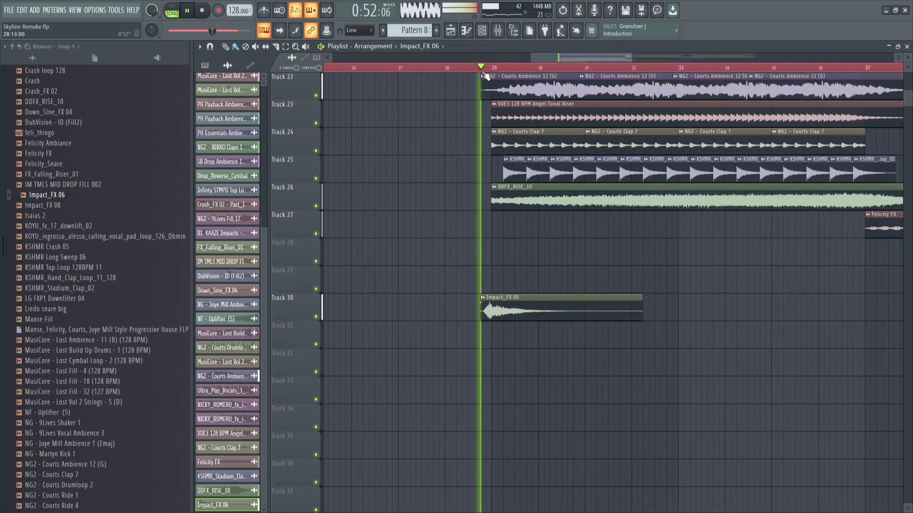
double_click(510, 295)
key("space")
key("Escape")
key("space")
right_click(527, 318)
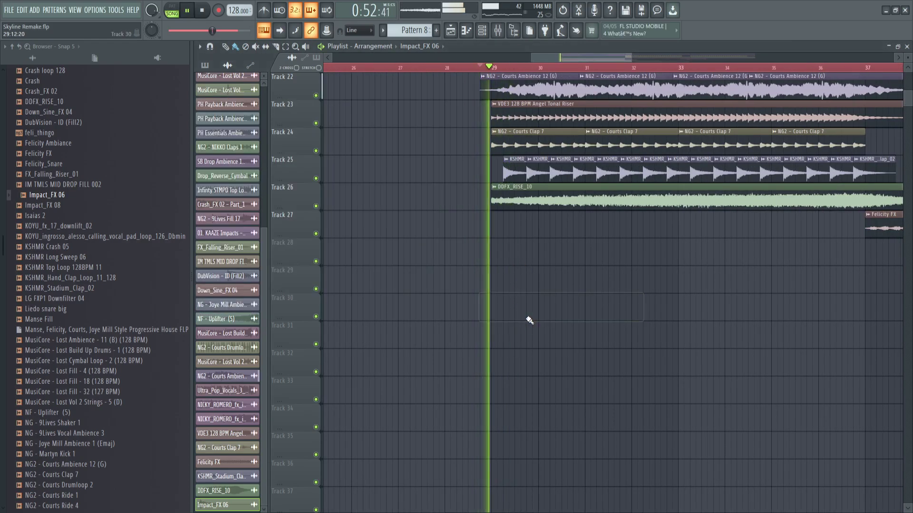
- Try Felicity Ambiance on Track 15 in bar 29 and remove the clip
scroll(407, 351, "up", 3)
left_click_drag(43, 143, 561, 152)
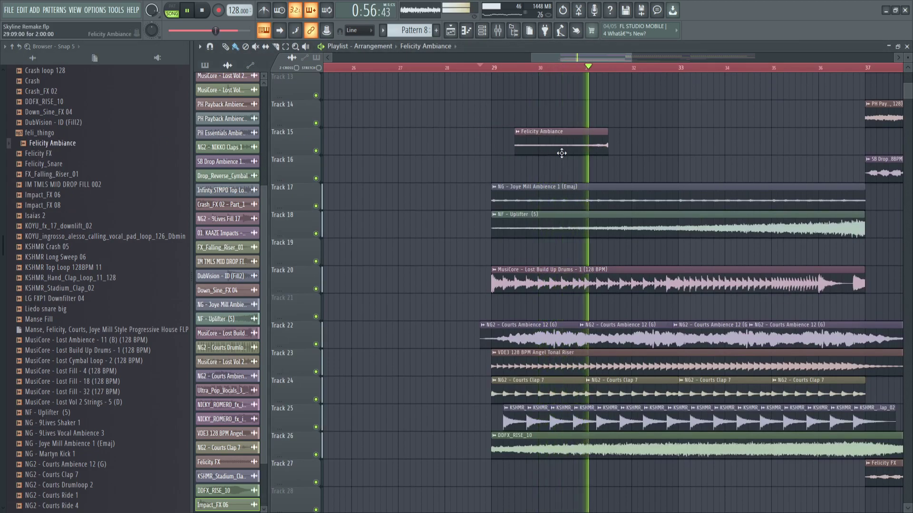
right_click(564, 152)
- Place Crash clips on Track 15 at bars 37, 38, 39 and 40 and play them with the drop
scroll(566, 156, "down", 2)
key("space")
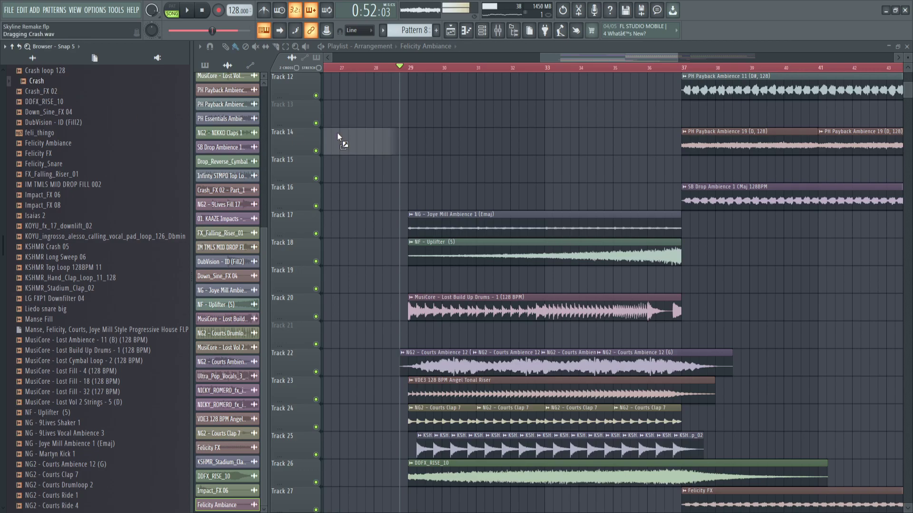
key("space")
mouse_move(420, 140)
left_mouse_down()
mouse_move(699, 157)
mouse_move(684, 168)
mouse_move(721, 171)
left_mouse_up()
left_click(656, 68)
scroll(683, 119, "up", 2)
key("space")
key("space")
key("space")
key("space")
left_click_drag(418, 134, 418, 151)
mouse_move(693, 171)
left_mouse_down()
mouse_move(869, 168)
mouse_move(859, 165)
left_mouse_up()
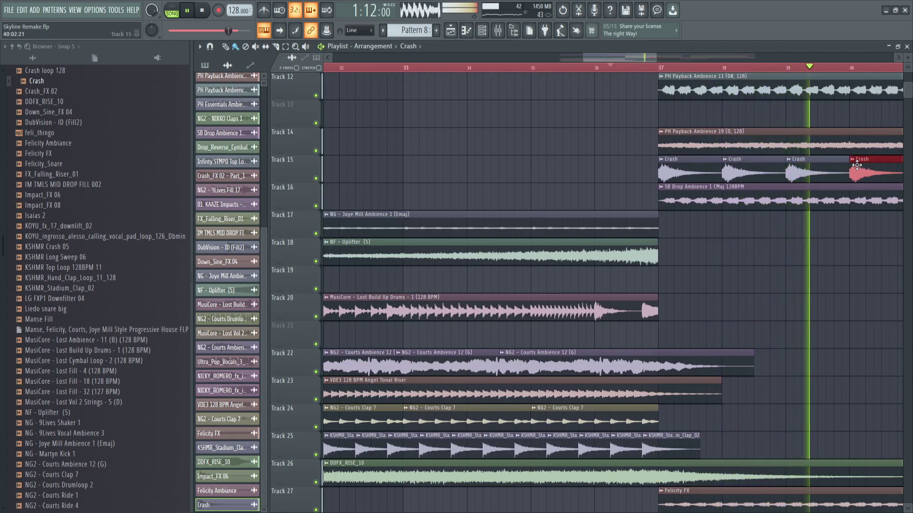
- Replace the Crash clips on Track 15 with Crash_FX 02, keeping hits only at bars 37 and 39
right_click(450, 102)
left_click_drag(46, 92, 664, 171)
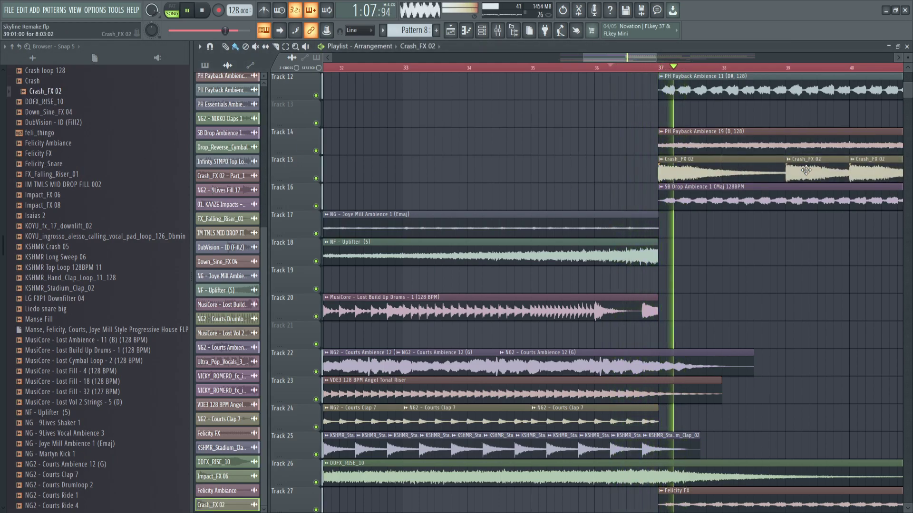
scroll(691, 225, "down", 5, "ctrl")
scroll(692, 226, "up", 3, "ctrl")
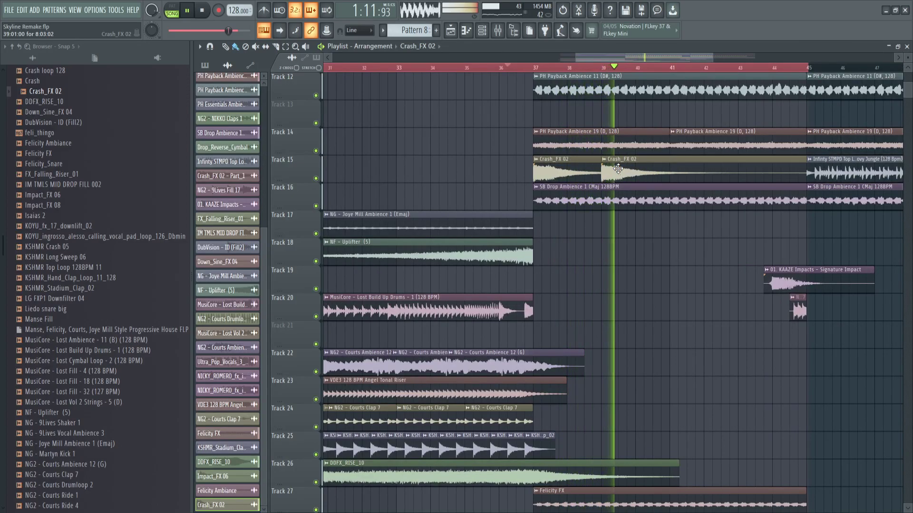
- Lower the channel volume of Crash_FX 02 to about 33%
key("space")
double_click(618, 169)
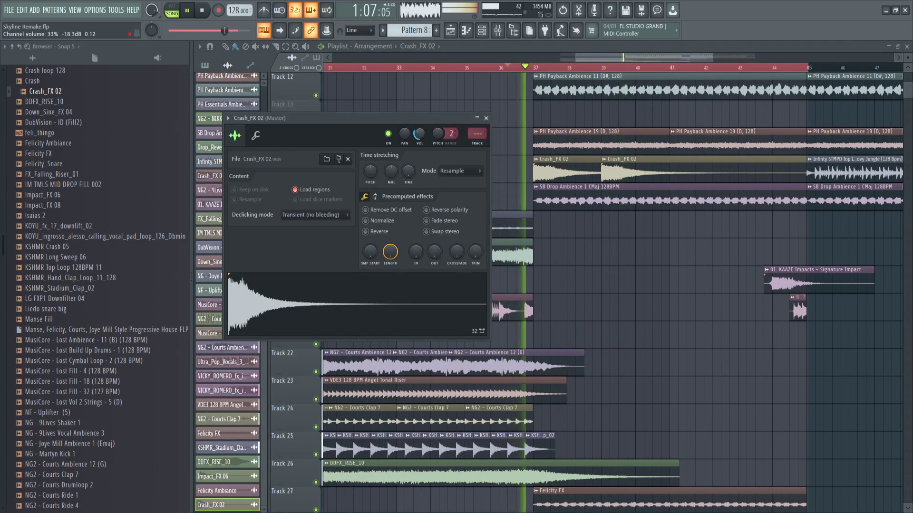
key("Escape")
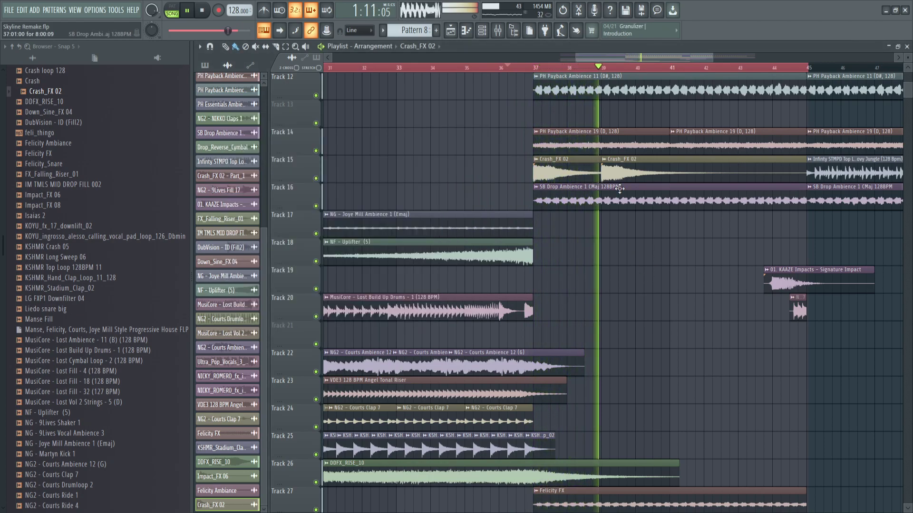
- Move the Crash_FX 02 clips from Track 15 down to Track 29, with hits at bars 37, 39 and 41
mouse_move(627, 175)
left_mouse_down()
mouse_move(696, 176)
mouse_move(580, 173)
left_mouse_up()
scroll(613, 228, "down", 3)
scroll(633, 255, "down", 4)
scroll(632, 256, "up", 2)
key("shift+Down")
key("shift+Down")
key("shift+Down")
key("shift+Down")
key("shift+Down")
key("shift+Down")
key("shift+Down")
key("shift+Down")
key("shift+Down")
key("shift+Down")
key("shift+Down")
key("shift+Down")
key("shift+Down")
key("shift+Down")
key("shift+Down")
key("shift+Down")
scroll(632, 255, "down", 1)
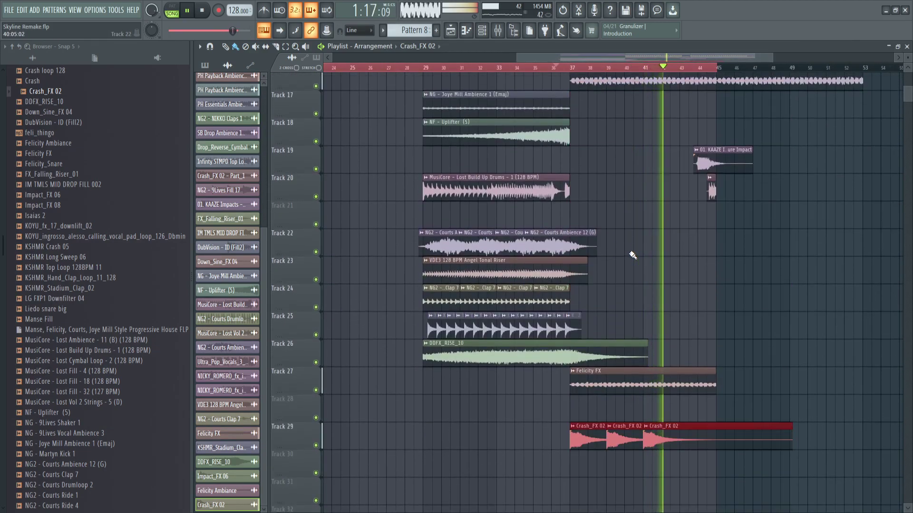
- Add a Crash_FX 02 clip on Track 30 at bar 43 and delete the extra trial clips in bar 44
scroll(632, 255, "up", 3)
scroll(635, 259, "down", 2)
left_click(725, 359)
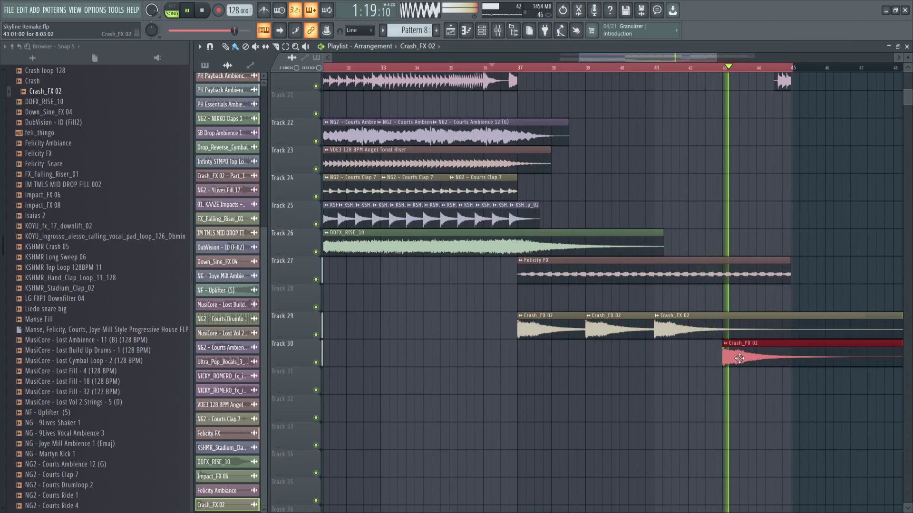
left_click(771, 358)
scroll(772, 356, "up", 3)
left_click(789, 355)
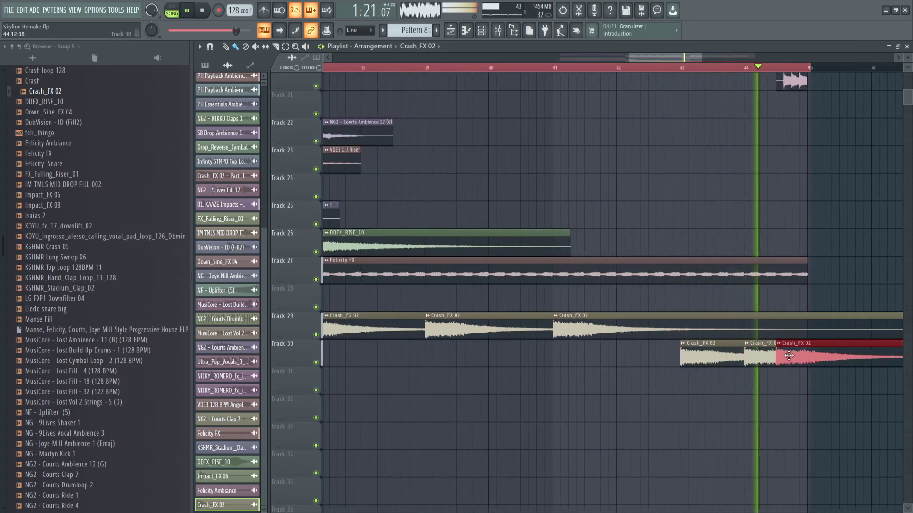
right_click(789, 356)
right_click(761, 357)
scroll(769, 356, "down", 3, "ctrl")
key("space")
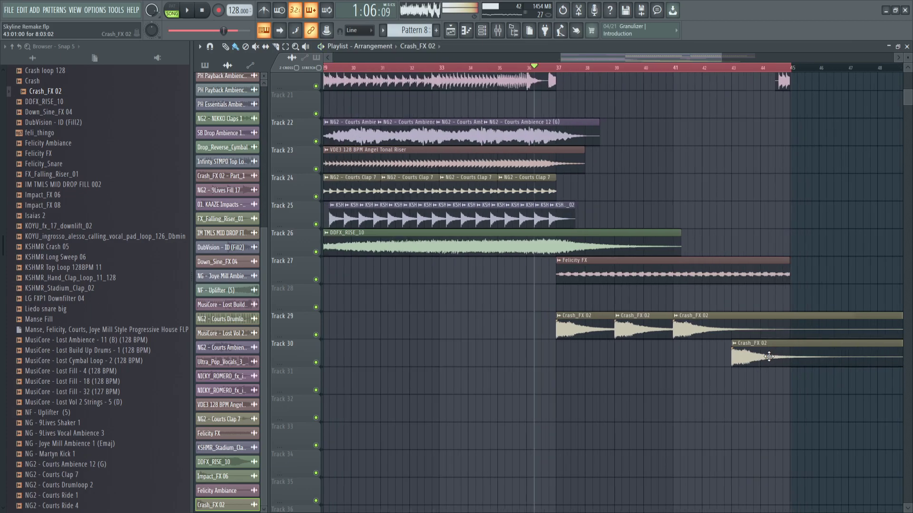
left_click_drag(766, 355, 564, 295)
- Delete the first three NG - Martyn Kick 1 clips of bar 45 on Track 8
scroll(608, 339, "up", 2)
scroll(808, 285, "up", 10)
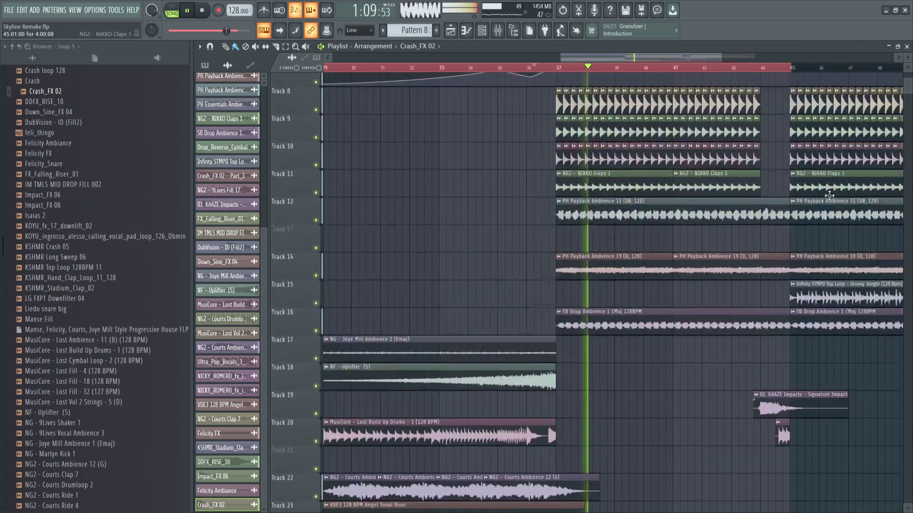
scroll(831, 194, "up", 3, "ctrl")
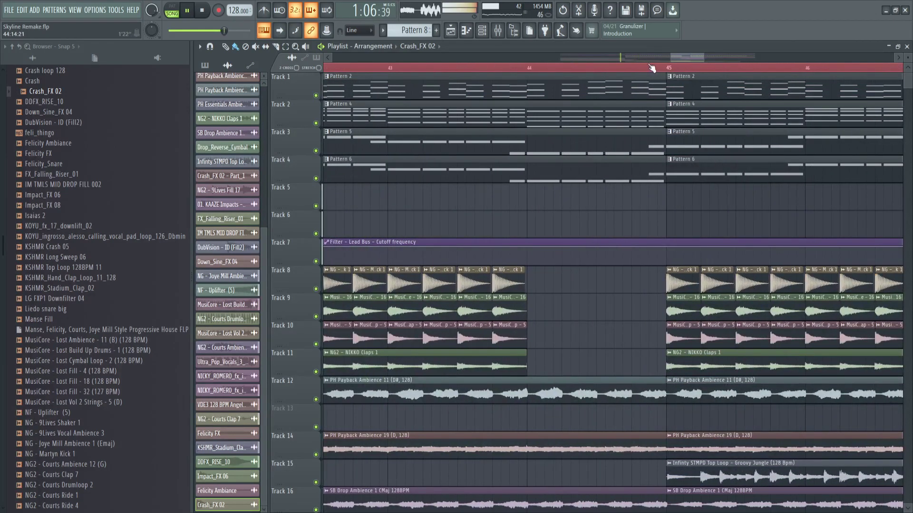
scroll(738, 285, "up", 2, "ctrl")
right_click(708, 283)
right_click(754, 286)
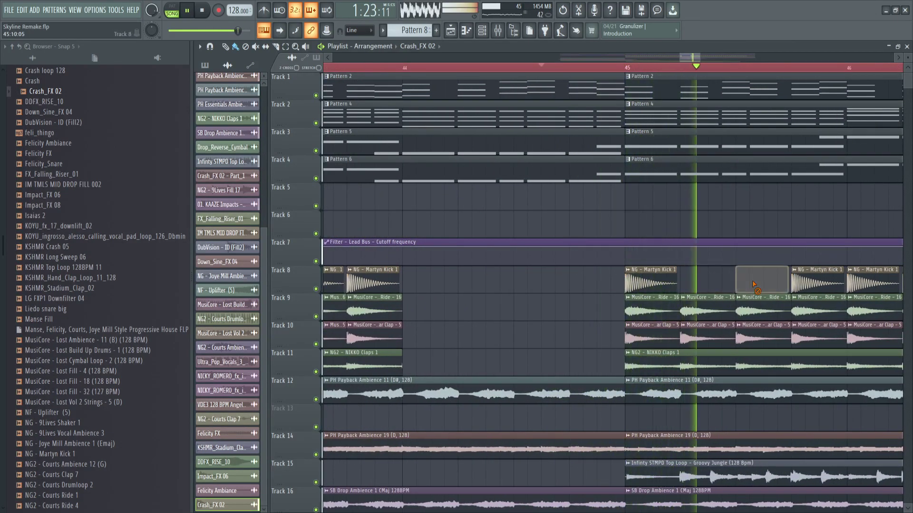
right_click(651, 278)
- Place NG - Martyn Kick 1 clips on Track 8 at steps 3 and 9 of bar 45
key("space")
left_click(809, 280)
left_click_drag(675, 282, 748, 284)
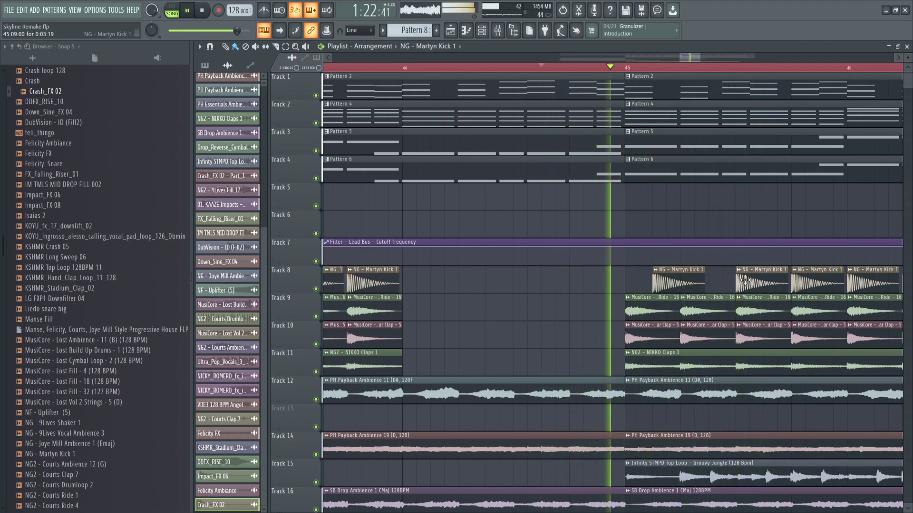
- Move the first NG - Martyn Kick 1 clip of bar 45 to step 5 and trim Pattern 2's start on Track 1 to step 5
key("space")
key("space")
left_click_drag(687, 281, 712, 280)
key("space")
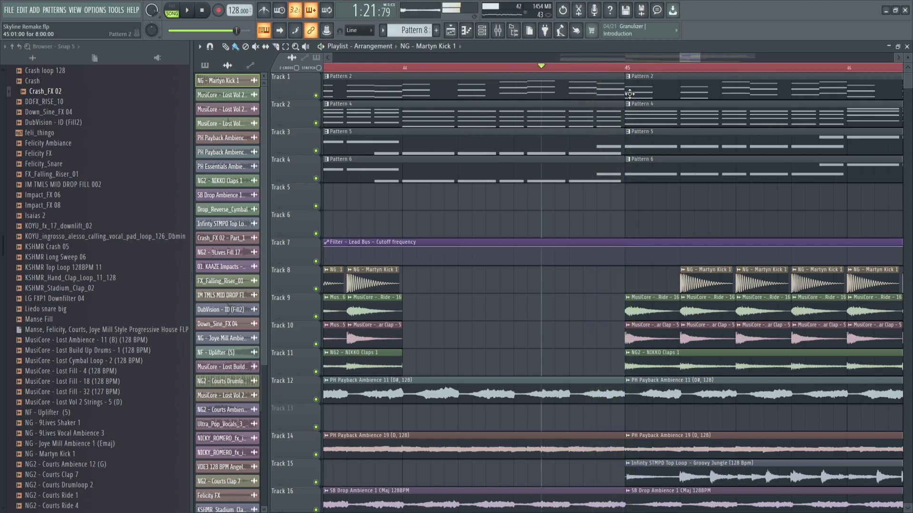
key("space")
key("space")
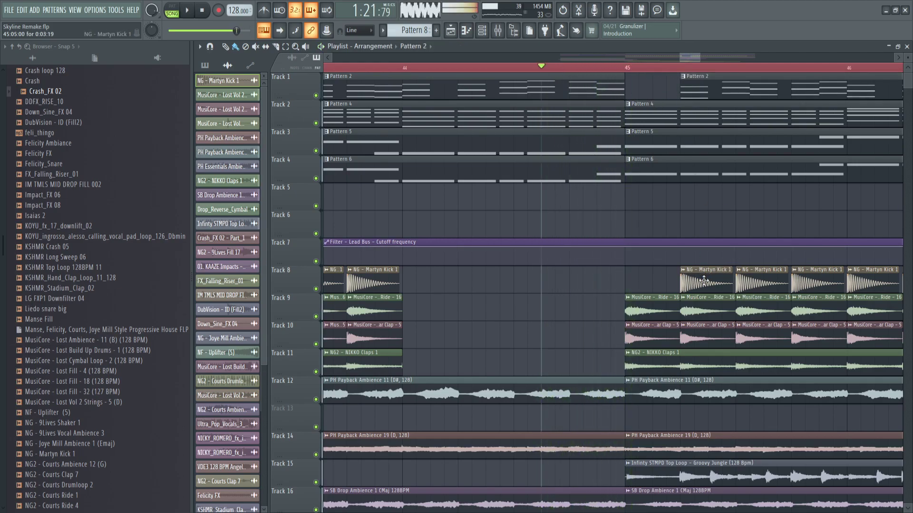
- Place NG - Martyn Kick 1 clips on Track 8 at steps 1 and 5 of bar 45
left_click(670, 283)
key("space")
right_click(710, 285)
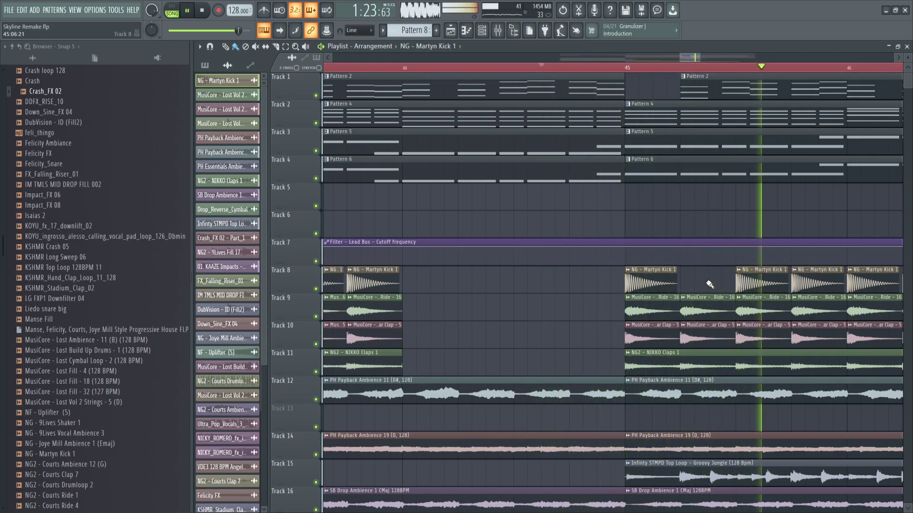
left_click(706, 284)
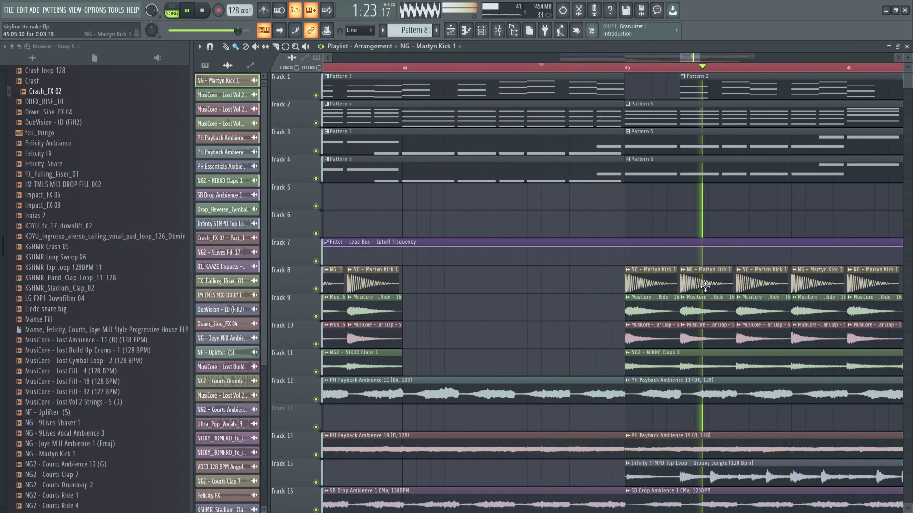
- Trim the starts of the Pattern 4, Pattern 5 and Pattern 6 clips on Tracks 2 to 4 to step 5 of bar 45
scroll(618, 280, "down", 4)
scroll(634, 210, "up", 2)
key("space")
key("space")
left_click_drag(622, 182, 613, 117)
key("space")
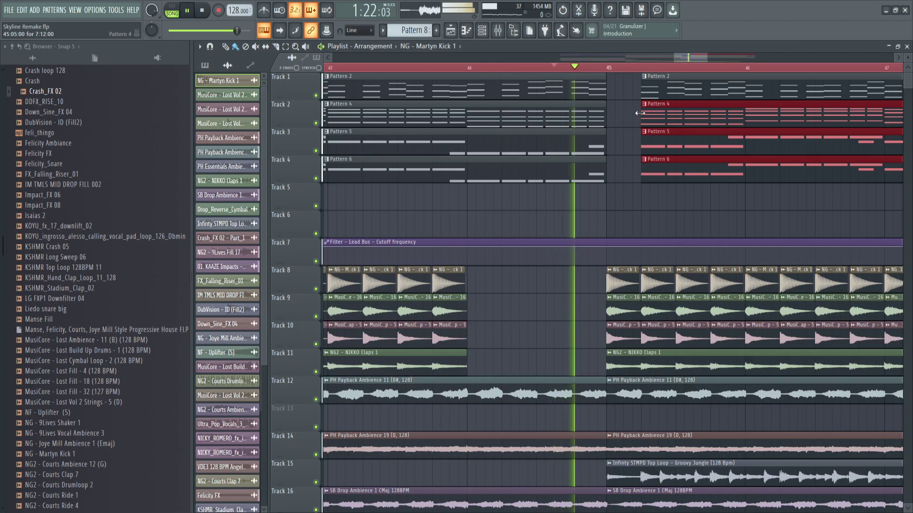
scroll(591, 186, "down", 2)
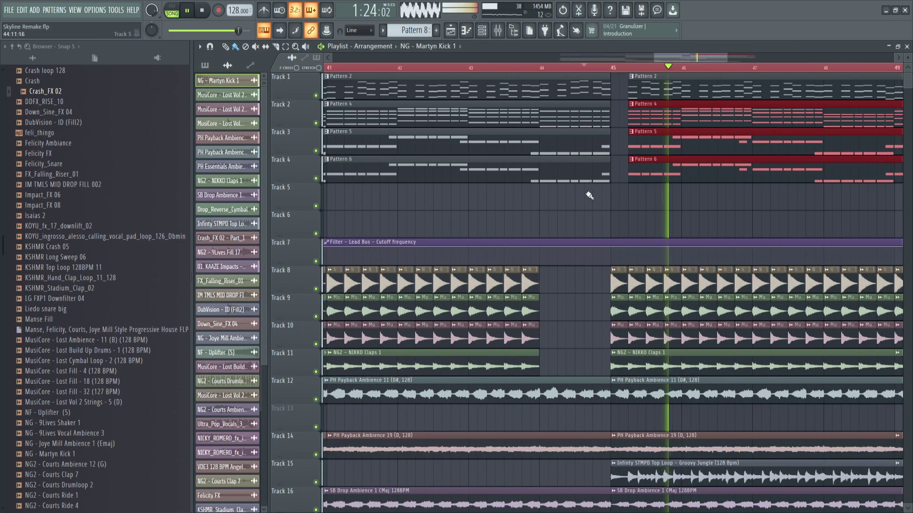
- Duplicate the 01. KAAZE Impacts - Signature Impact clip on Track 19 one bar later, at step 13 of bar 44
scroll(594, 200, "down", 6)
scroll(606, 259, "up", 2)
key("space")
key("space")
key("space")
key("space")
left_click_drag(537, 231, 676, 235)
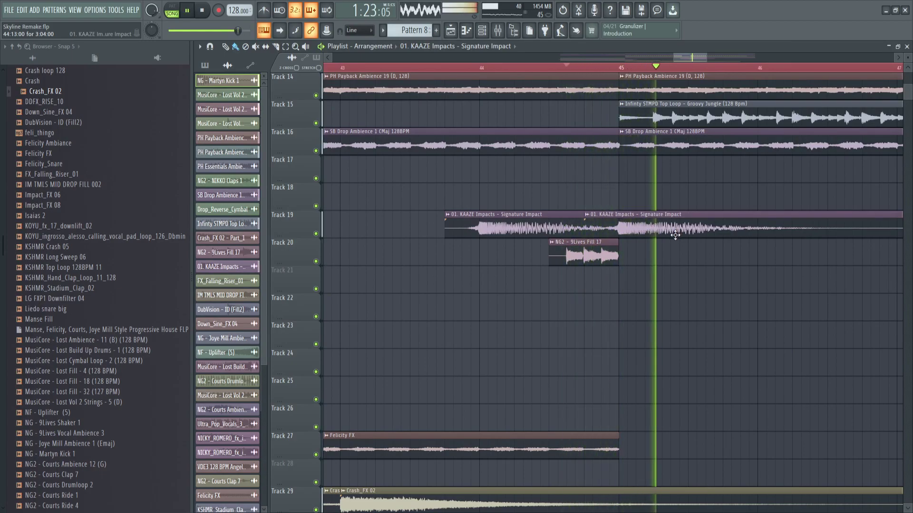
scroll(697, 322, "down", 2)
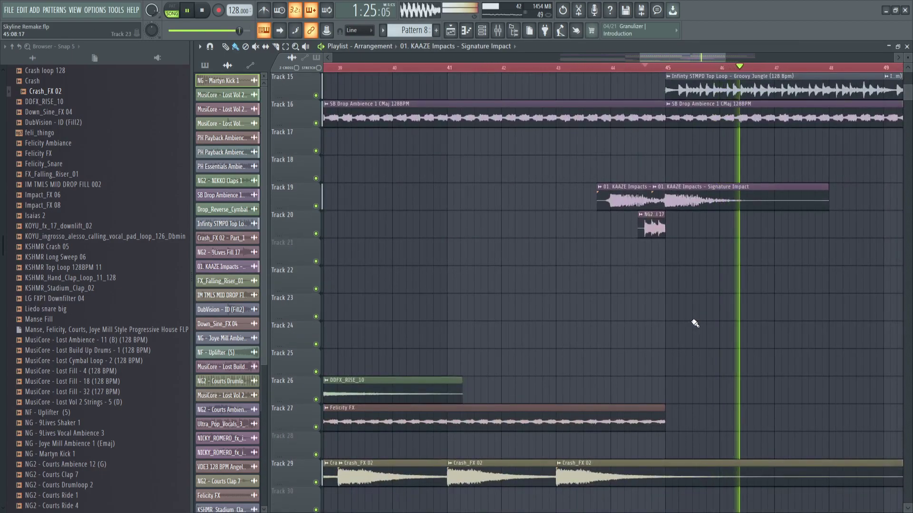
- Play the drop from around bar 38 and slightly raise the volume of mixer Insert 19
scroll(694, 321, "down", 6)
scroll(688, 316, "up", 8)
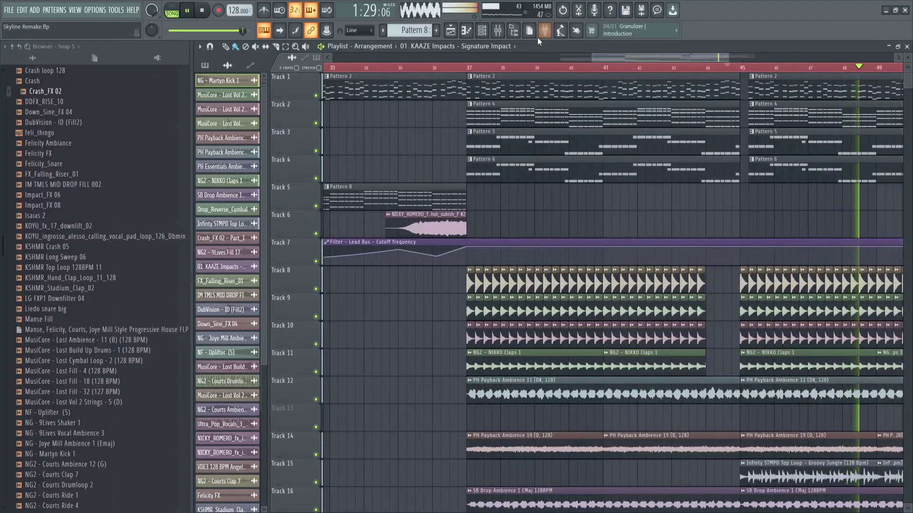
left_click(504, 60)
left_click(507, 66)
left_click(498, 31)
key("space")
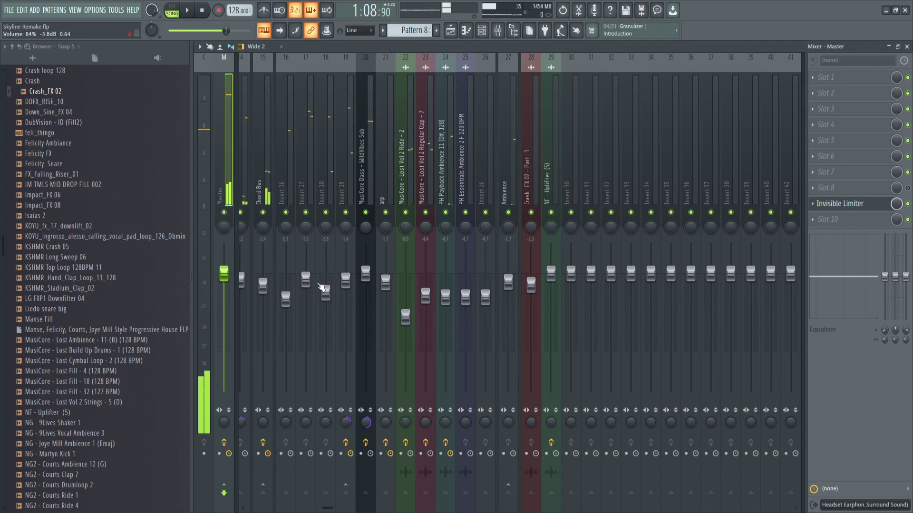
key("space")
key("space")
left_click_drag(345, 284, 345, 248)
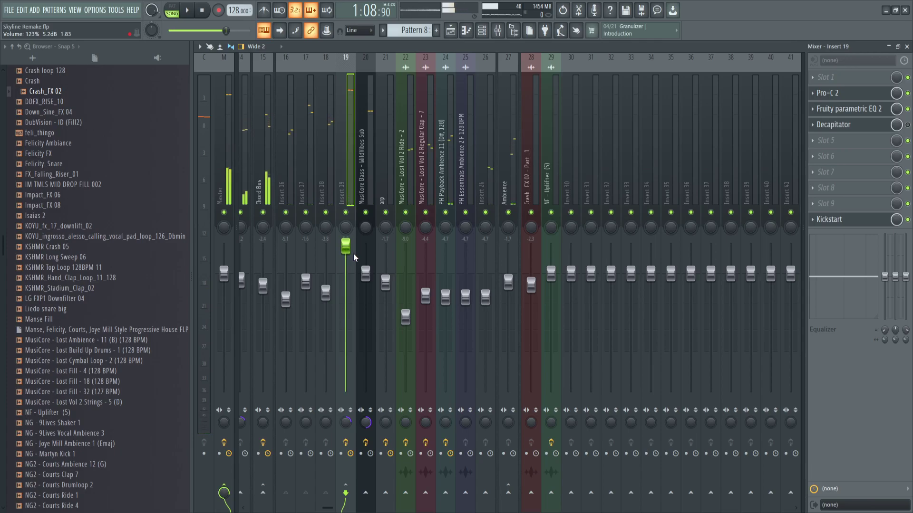
left_click_drag(354, 272, 355, 274)
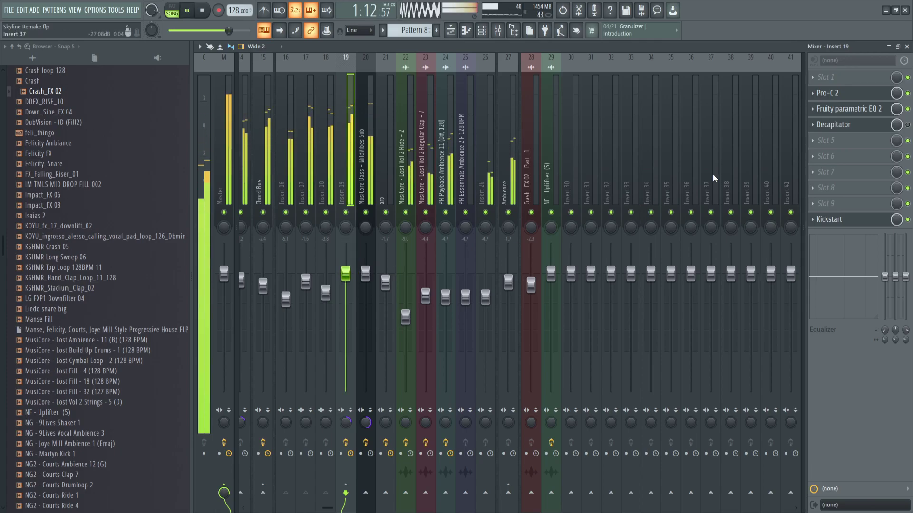
- Raise the volumes of mixer Inserts 8, 9 and 3 during playback
scroll(713, 178, "up", 4)
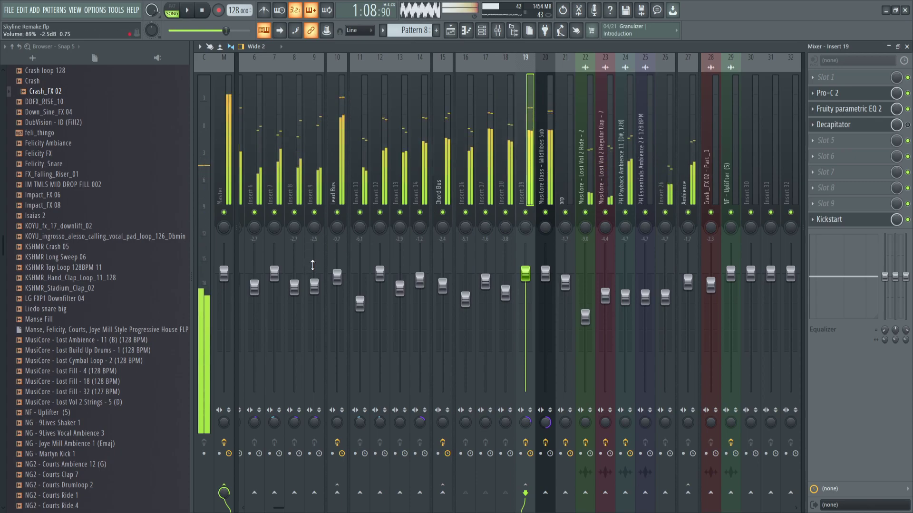
left_click_drag(314, 287, 313, 257)
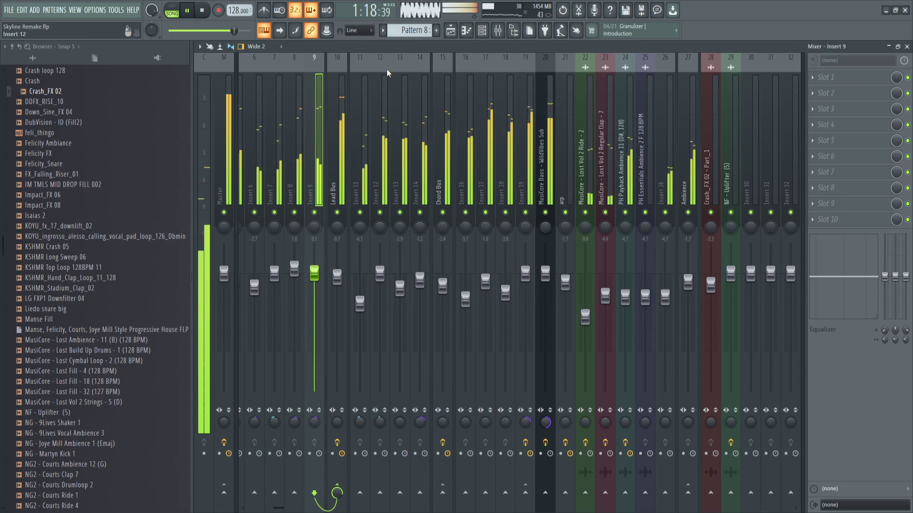
scroll(364, 52, "up", 5)
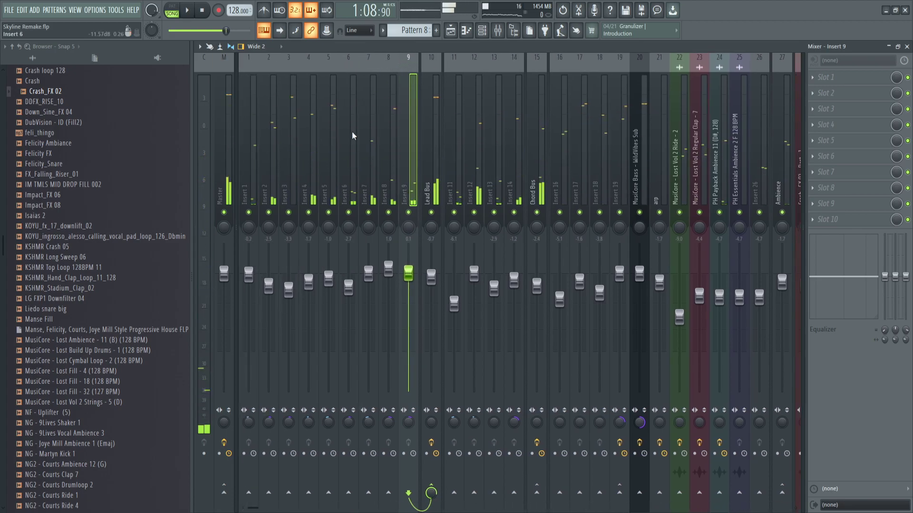
key("space")
left_click_drag(288, 288, 288, 275)
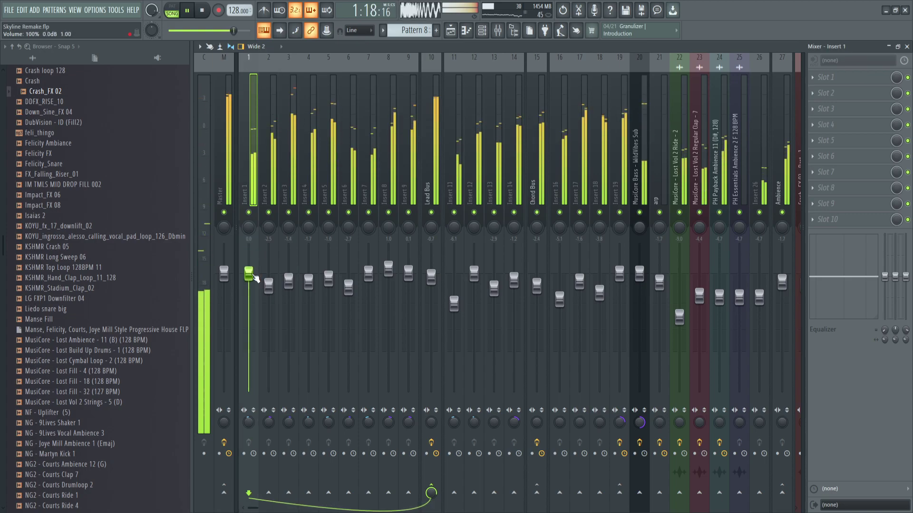
- Try a MusiCore - Lost Ambience - 11 (B) (128 BPM) clip on Track 10 in bar 34 of the playlist, then delete it
left_click(450, 31)
left_click(357, 68)
scroll(475, 190, "up", 3)
scroll(443, 238, "down", 2)
key("space")
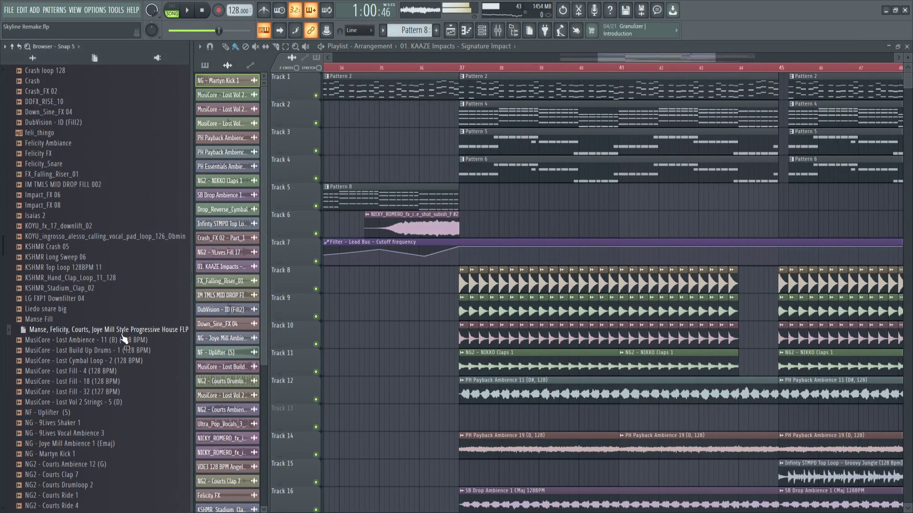
left_click_drag(117, 346, 360, 345)
right_click(362, 345)
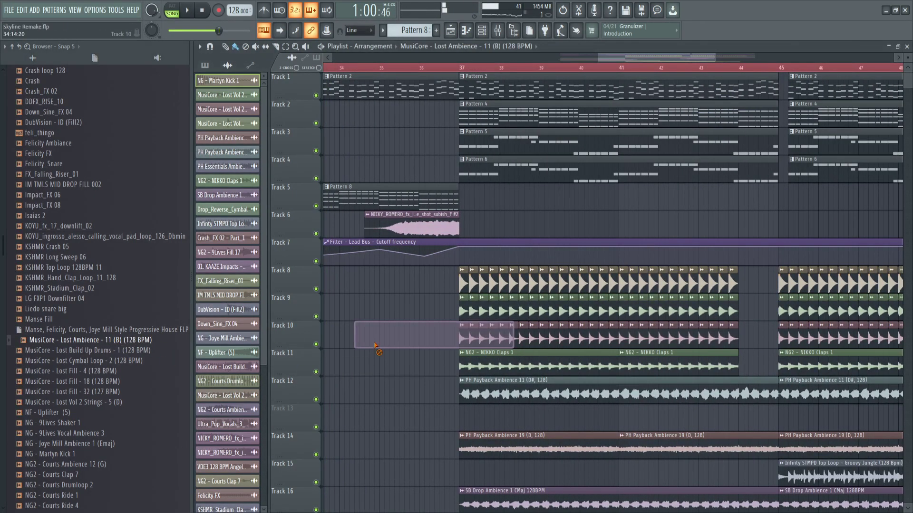
- Audition the Felicity samples and open the [Free] Progressive House Template #3 sample folder to look for build-up sounds
scroll(371, 344, "down", 3)
scroll(405, 346, "left", 5)
scroll(419, 347, "down", 4)
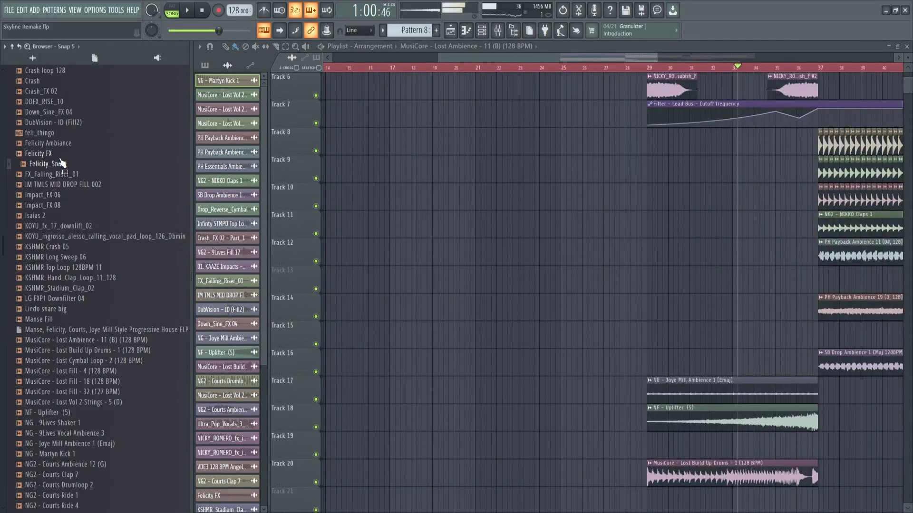
scroll(220, 236, "down", 1)
left_click(75, 157)
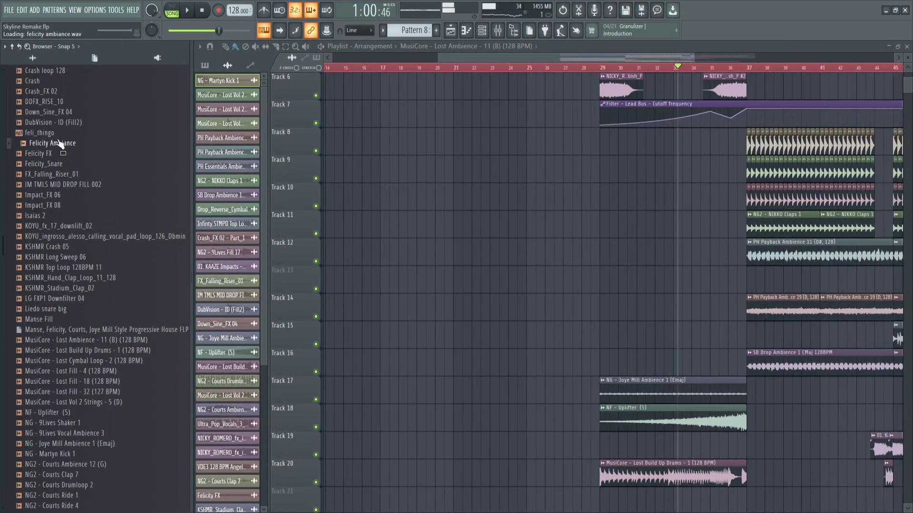
scroll(67, 332, "up", 20)
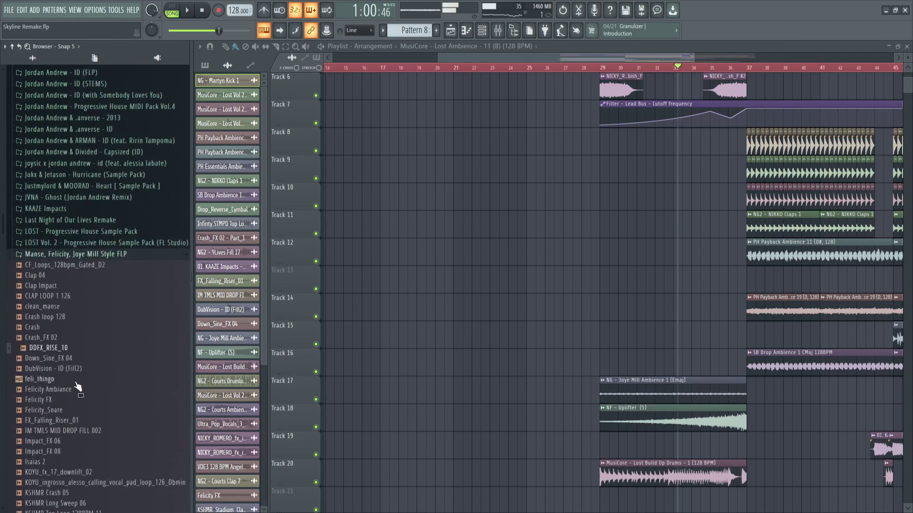
scroll(70, 323, "down", 4)
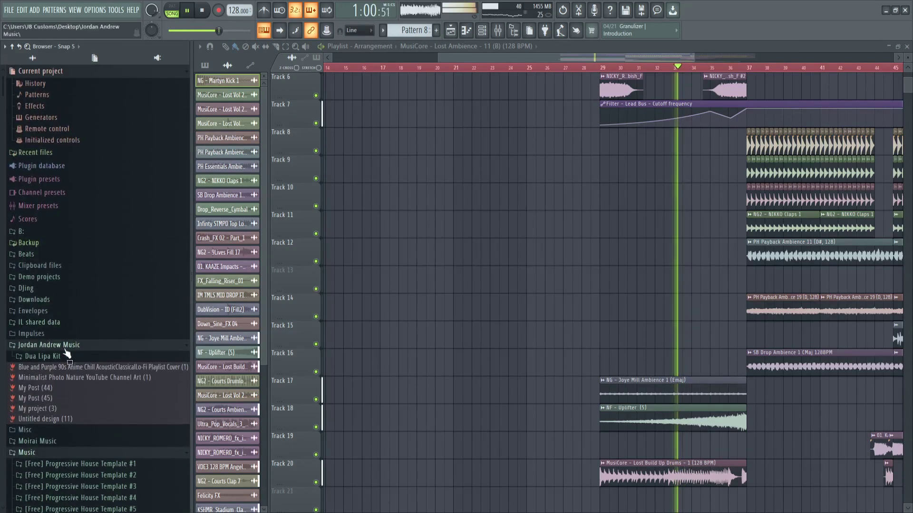
left_click(70, 321)
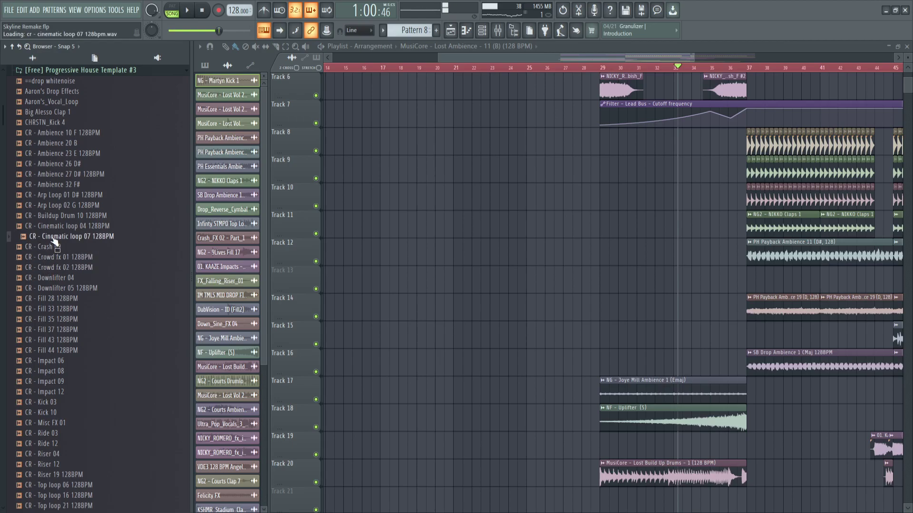
- Try the CR - Cinematic loop 07 128BPM sample on Track 15 at bar 29 and delete it after listening
left_click_drag(54, 243, 502, 333)
key("space")
scroll(628, 340, "up", 2)
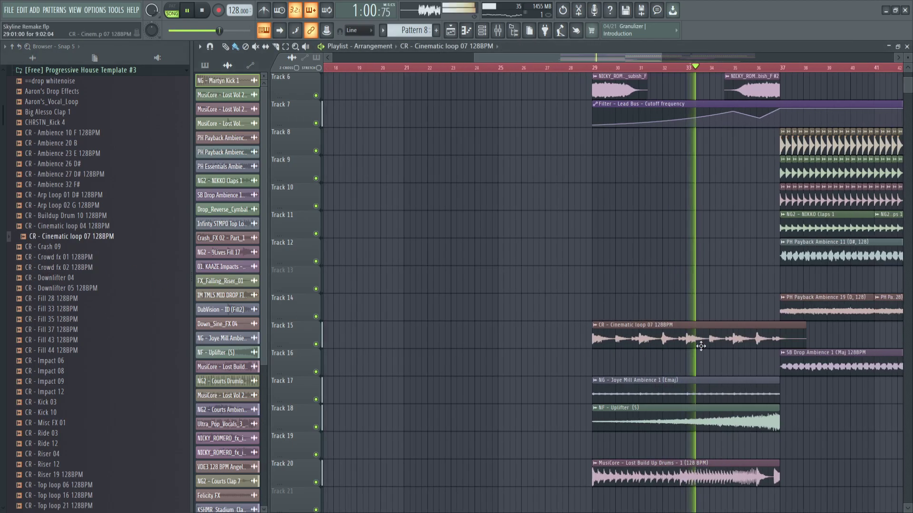
double_click(687, 343)
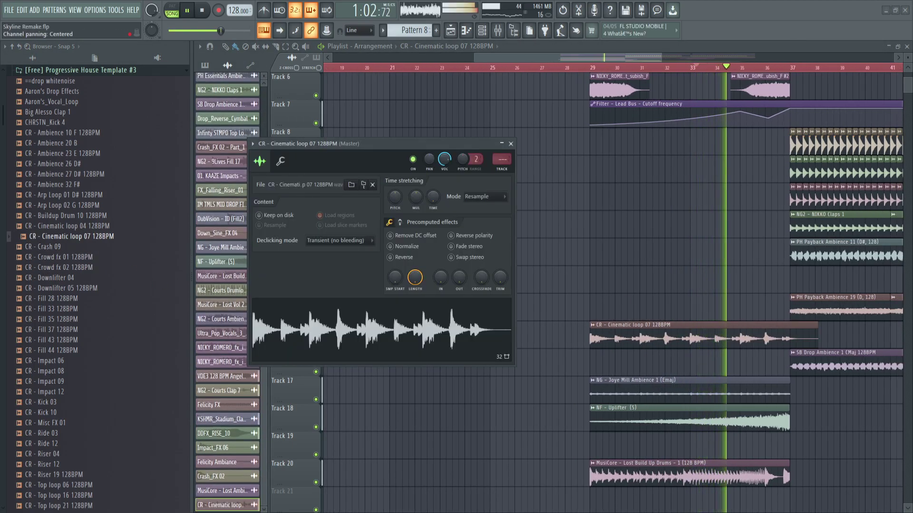
right_click(651, 345)
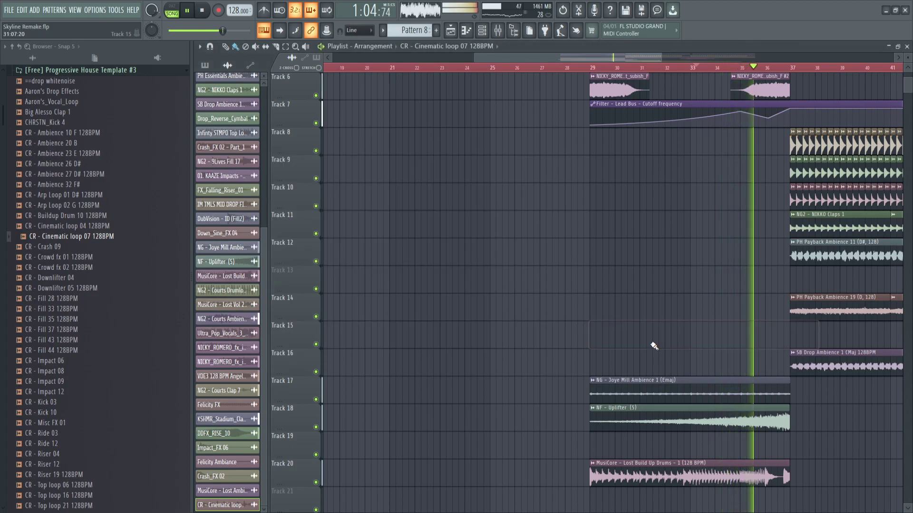
- Place CR - Fill 33 128BPM clips on Track 21 at step 9 of bar 36, step 11 of bar 37 and step 9 of bar 38
scroll(714, 371, "down", 1)
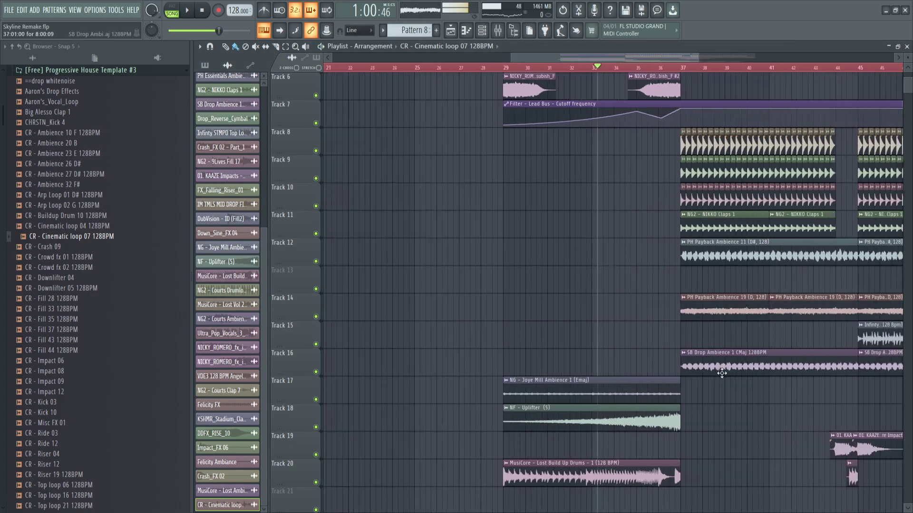
scroll(720, 373, "up", 3)
scroll(386, 344, "down", 5)
left_click_drag(82, 310, 765, 376)
key("space")
scroll(518, 362, "up", 2)
double_click(594, 367)
key("Escape")
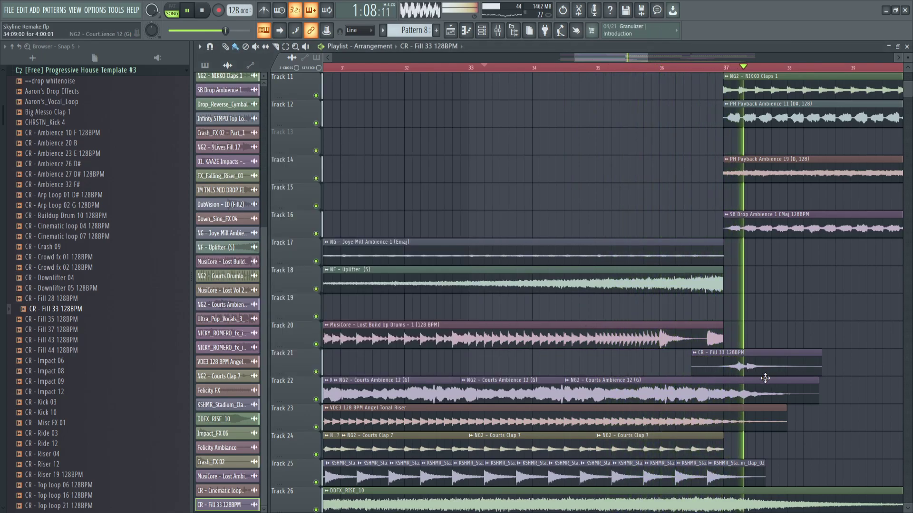
left_click(765, 375)
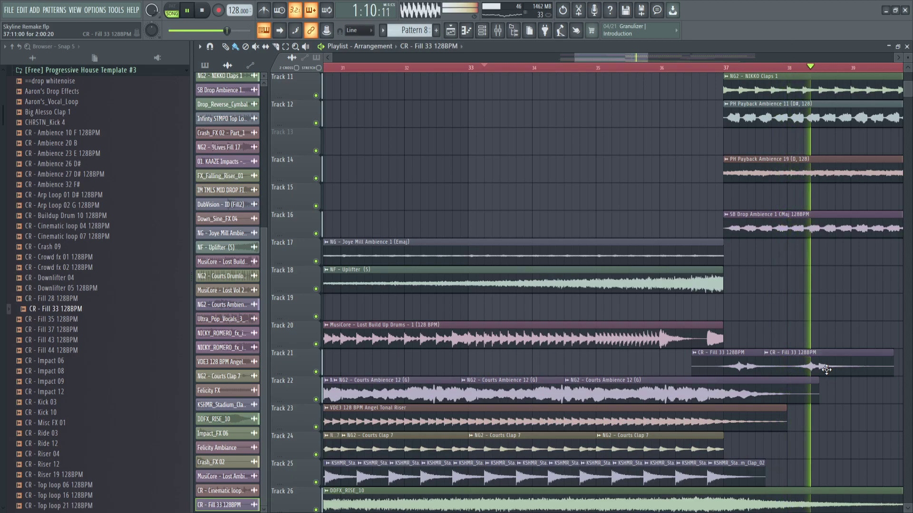
left_click(827, 370)
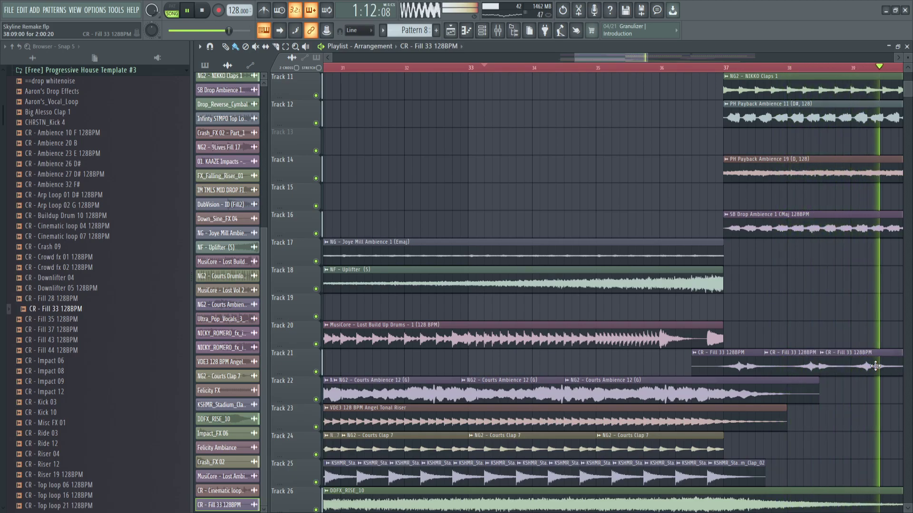
- Audition downlifter, fill and transition samples in the [Free] Progressive House Template #3 folder for the drop
scroll(474, 338, "down", 4)
scroll(60, 243, "down", 14)
key("space")
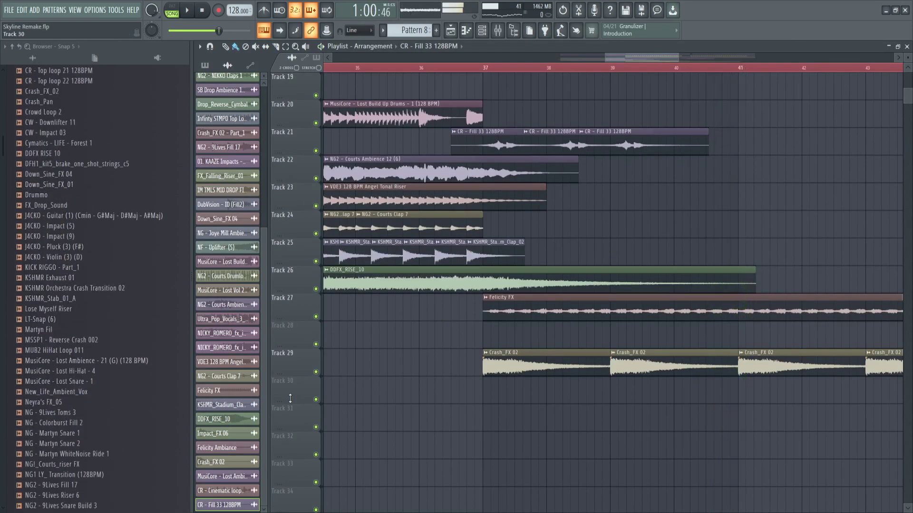
scroll(116, 423, "down", 4)
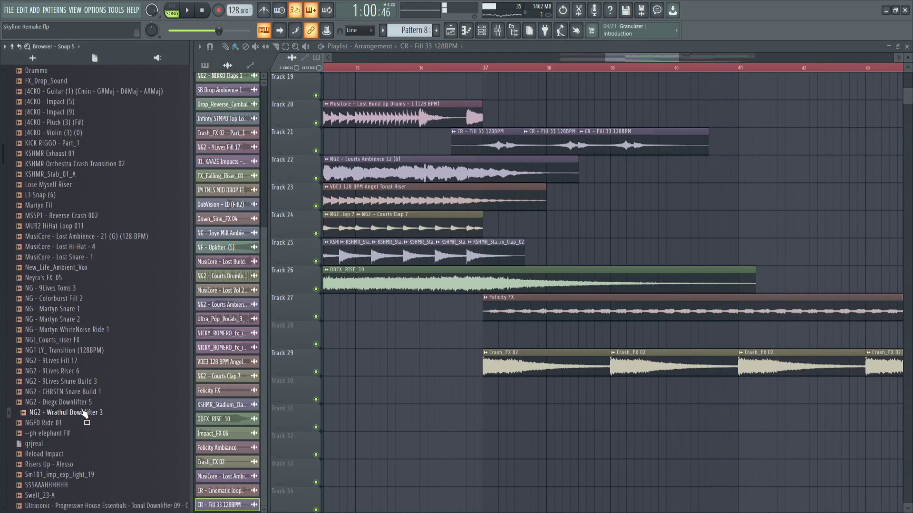
scroll(88, 407, "down", 4)
left_click(93, 382)
mouse_move(77, 403)
left_mouse_down()
mouse_move(475, 421)
mouse_move(370, 399)
mouse_move(73, 405)
left_mouse_up()
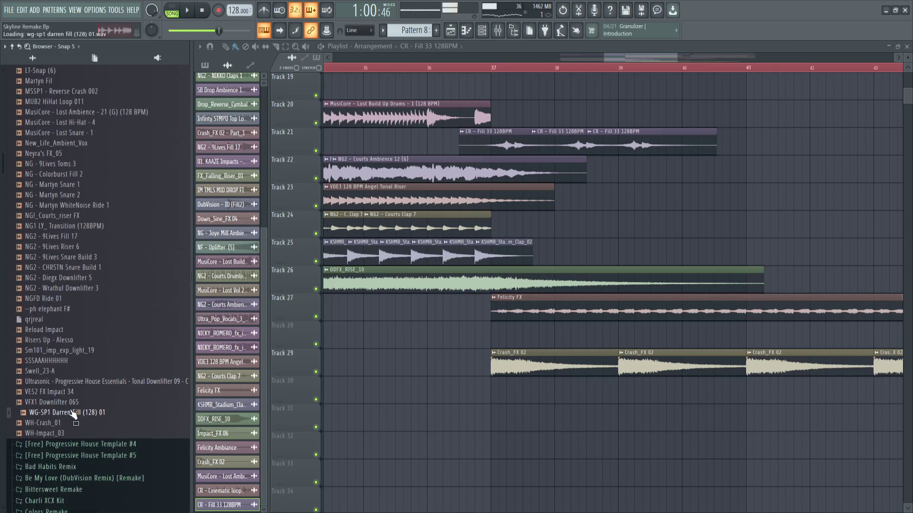
scroll(62, 423, "up", 14)
scroll(72, 305, "down", 5)
scroll(72, 306, "down", 4)
left_click_drag(72, 309, 59, 371)
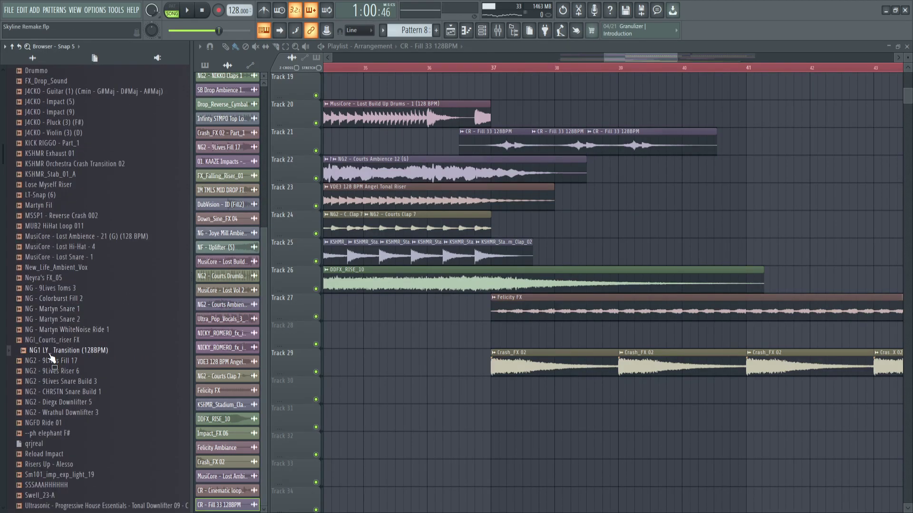
- Place the NG - Martyn WhiteNoise Ride 1 sample on Track 30 at bar 37 and play the drop with it
left_click_drag(69, 338, 492, 388)
key("space")
left_click(531, 68)
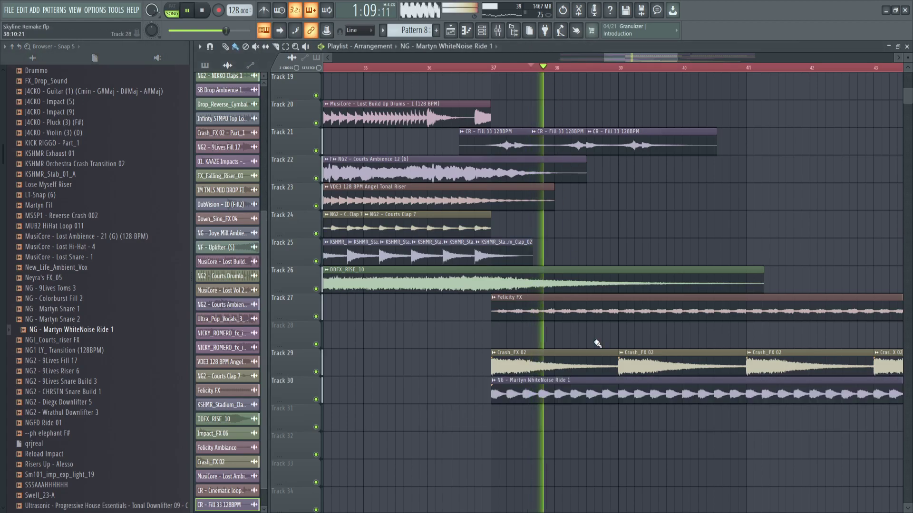
- Set the channel volume of the NG - Martyn WhiteNoise Ride 1 clip on Track 30 to 53%
double_click(587, 384)
left_click_drag(466, 186, 467, 200)
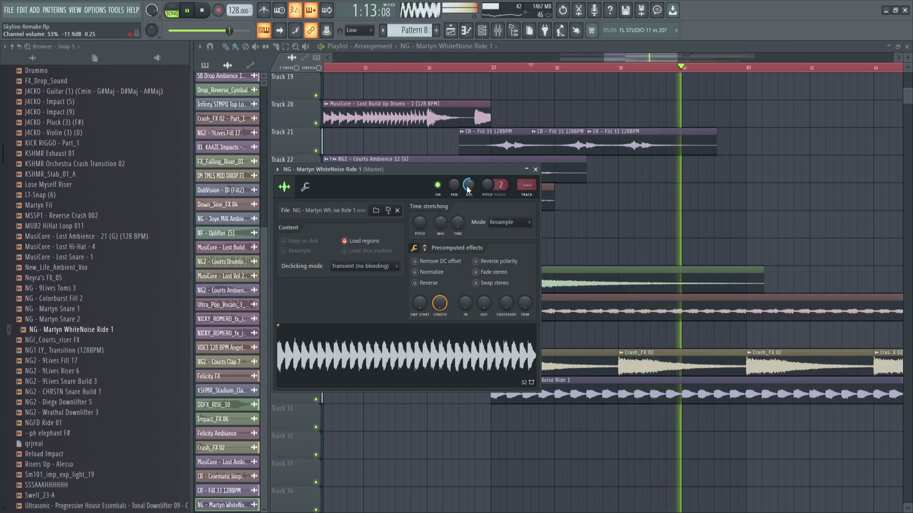
left_click(536, 169)
- Place the CR - Downlifter 04 sample on Track 31 at bar 37 and play the drop with it
left_click(451, 68)
scroll(476, 166, "down", 4)
key("space")
scroll(84, 301, "up", 6)
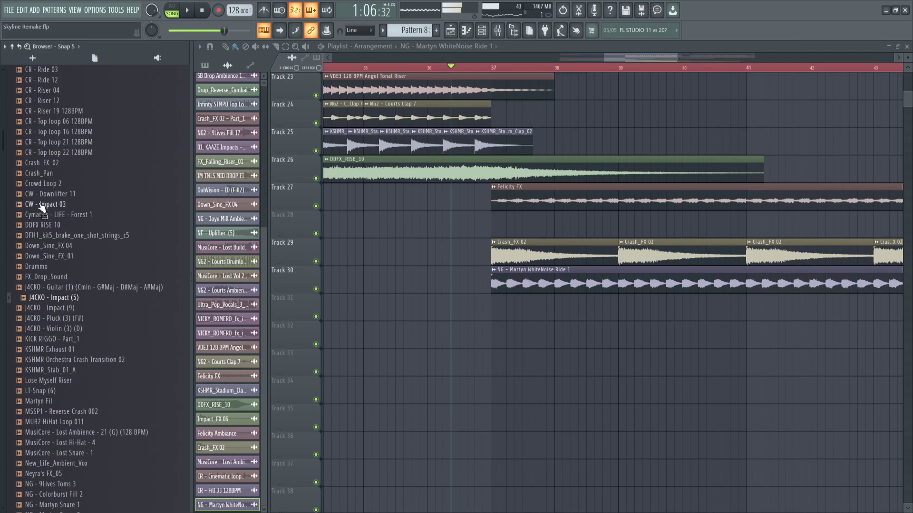
scroll(55, 174, "up", 10)
left_click_drag(54, 287, 497, 309)
key("space")
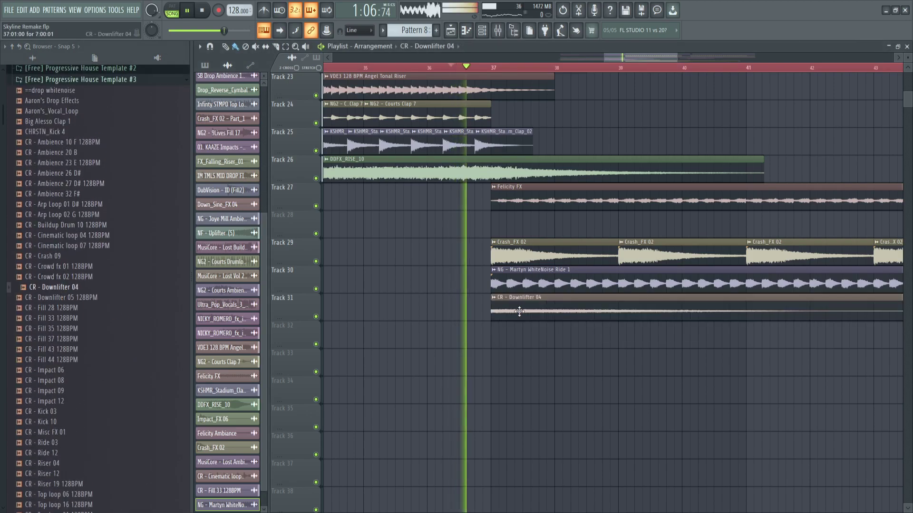
double_click(505, 299)
left_click(547, 183)
key("space")
- Place the CR - Downlifter 05 128BPM sample on Track 32 at bar 37 and set its channel volume to 74%
left_click(67, 298)
left_click_drag(68, 301, 496, 336)
key("space")
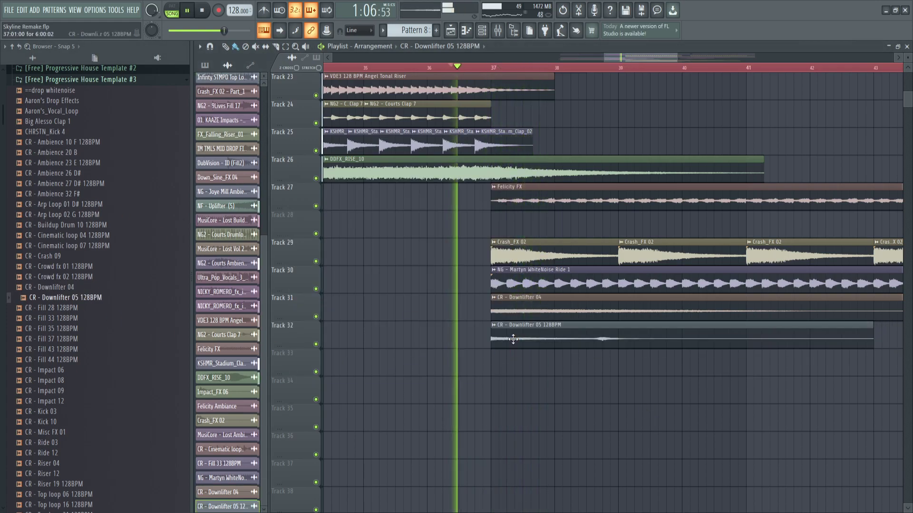
double_click(512, 326)
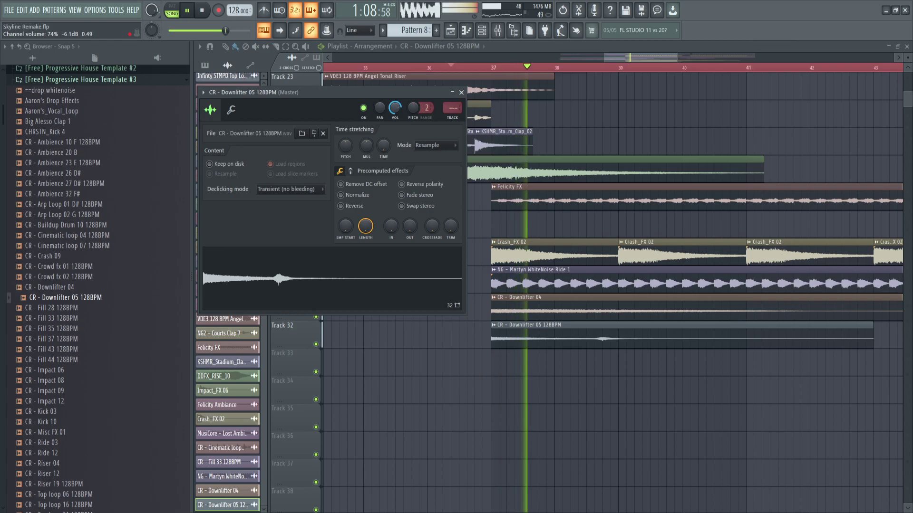
key("Escape")
- Lower the channel volume of the CR - Downlifter 04 clip on Track 31
double_click(538, 300)
left_click_drag(481, 198, 481, 209)
key("Escape")
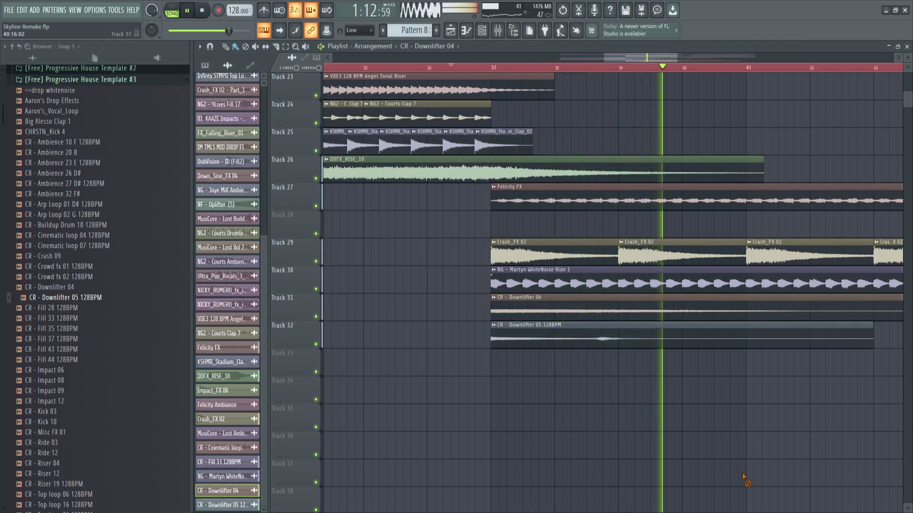
- Place CR - Crowd fx 02 128BPM on Track 33 at 61% volume and CR - Crowd fx 01 128BPM on Track 34, both at bar 37
key("space")
left_click_drag(62, 277, 488, 358)
left_click_drag(304, 366, 478, 392)
key("space")
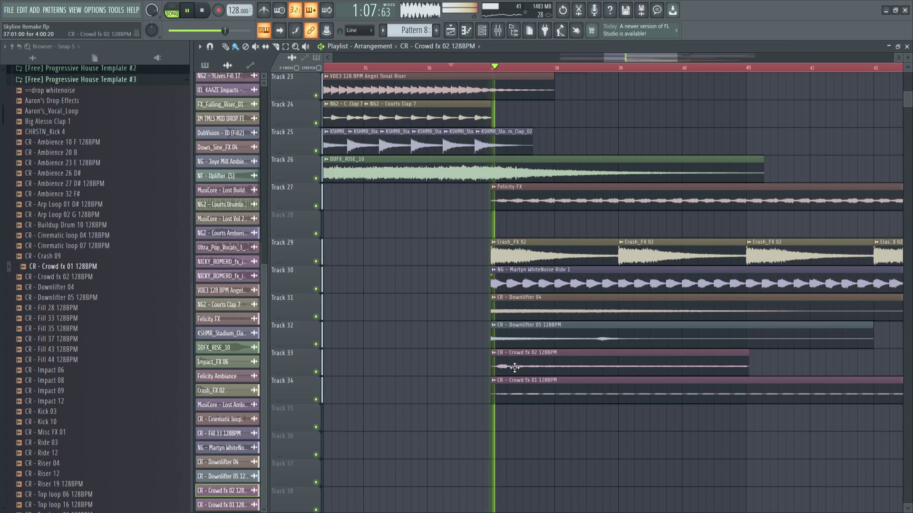
double_click(521, 373)
left_click_drag(402, 119, 403, 134)
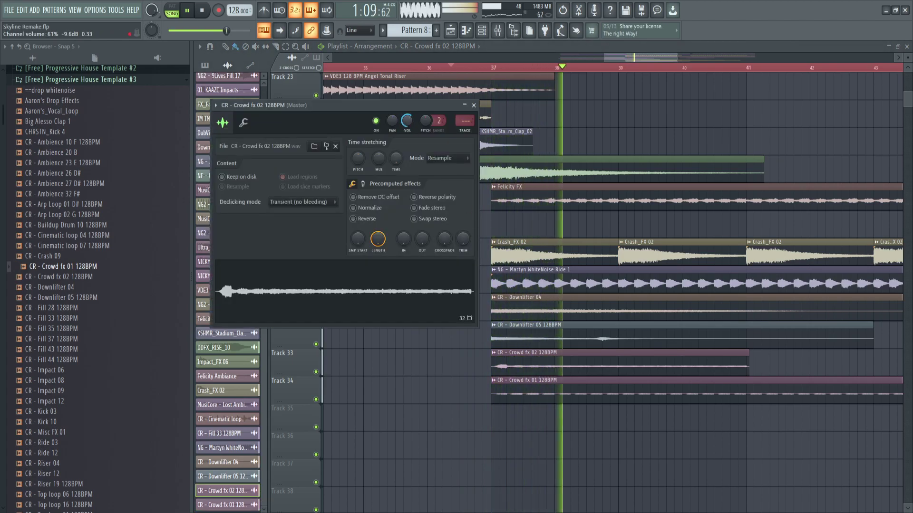
- Repeat the CR - Crowd fx 02 128BPM clip on Track 33 from bar 41 to bar 45
scroll(635, 502, "down", 5)
scroll(714, 489, "up", 3)
mouse_move(599, 372)
left_mouse_down()
mouse_move(786, 392)
mouse_move(616, 389)
mouse_move(553, 371)
left_mouse_up()
scroll(565, 395, "down", 3)
- Duplicate the Felicity FX clip on Track 27 and the clips on Tracks 29 to 34 so the copies start at bar 45
left_click_drag(779, 415, 501, 257)
scroll(523, 275, "up", 5)
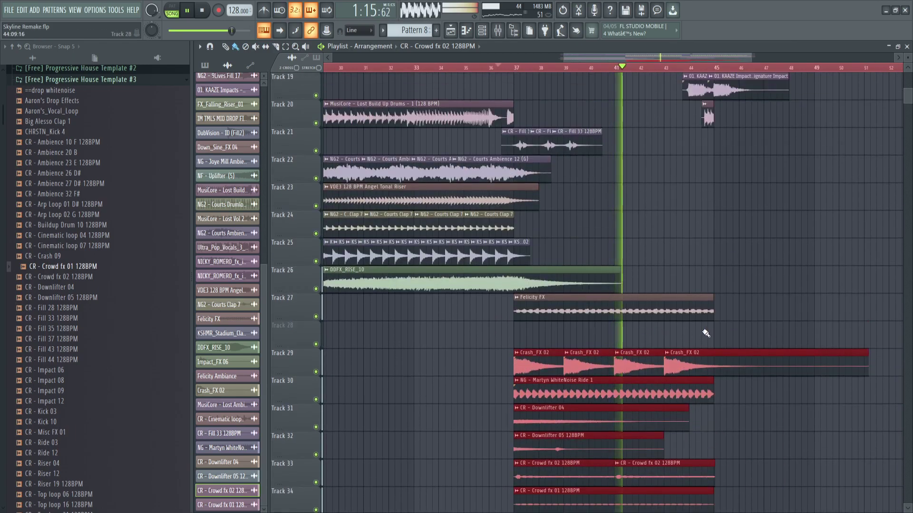
scroll(723, 332, "down", 4)
scroll(798, 457, "up", 4)
scroll(789, 458, "down", 4)
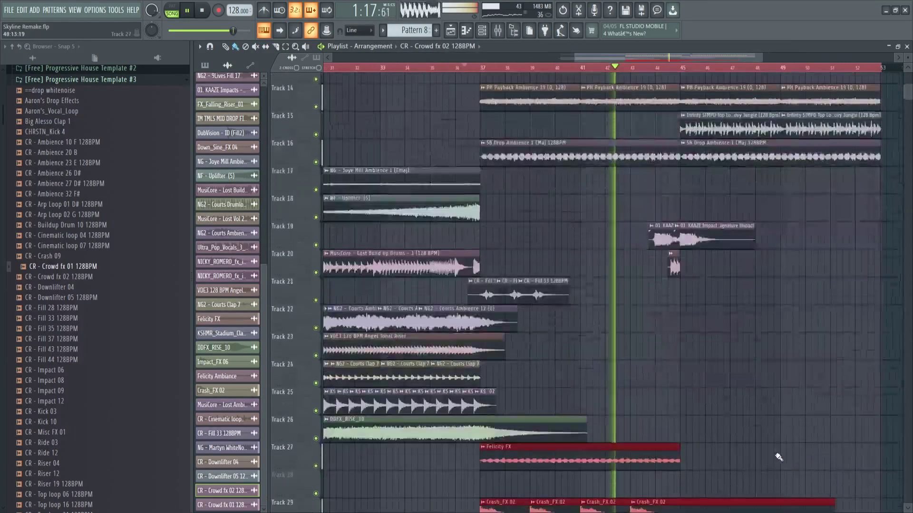
left_click_drag(517, 308, 710, 332)
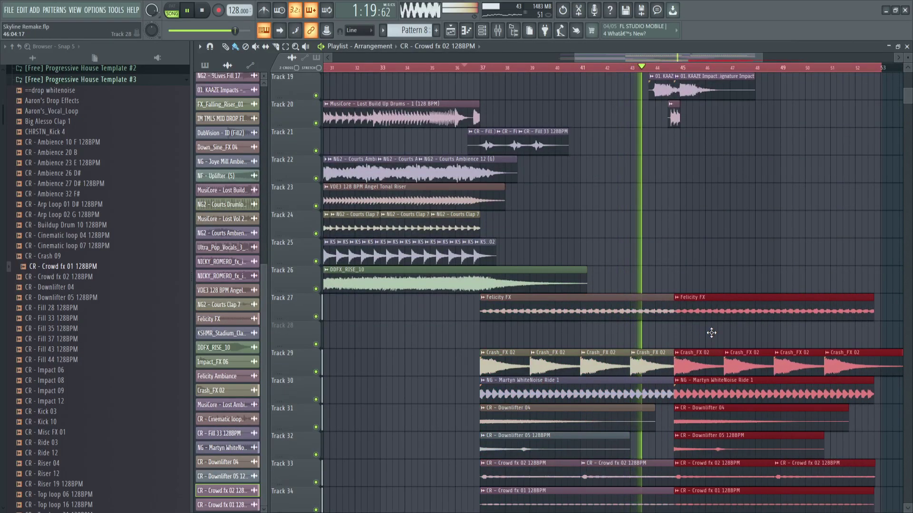
scroll(683, 280, "up", 5)
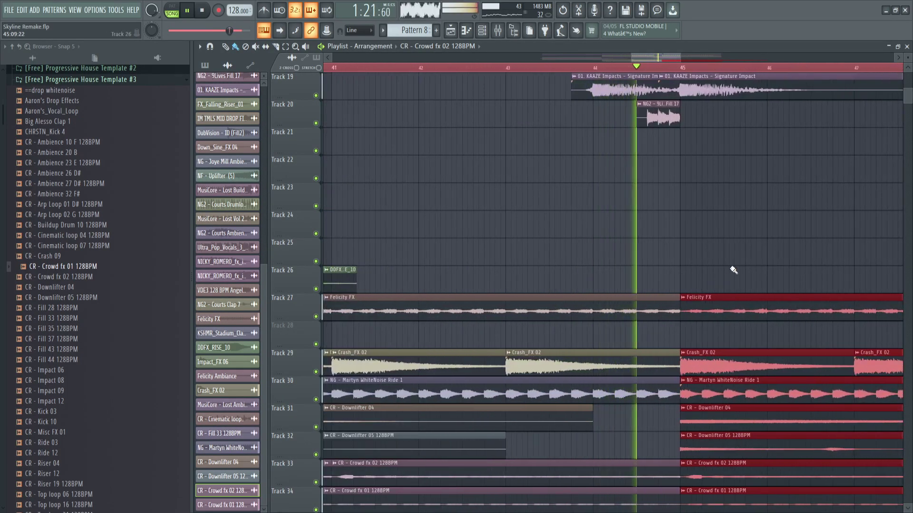
left_click(737, 252, "ctrl")
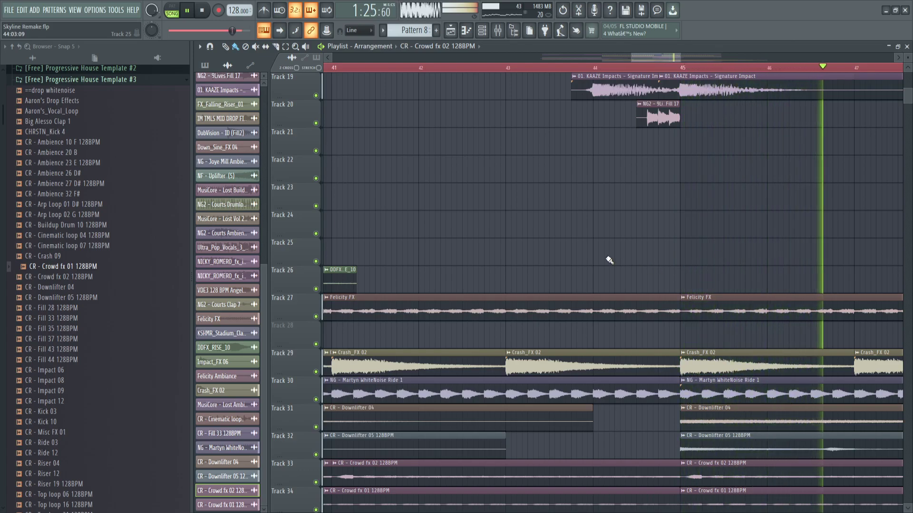
- Review the arranged drop, list the patterns and play the notes of Pattern 1 in the piano roll
scroll(592, 257, "down", 8)
scroll(568, 254, "up", 6)
scroll(497, 258, "up", 4)
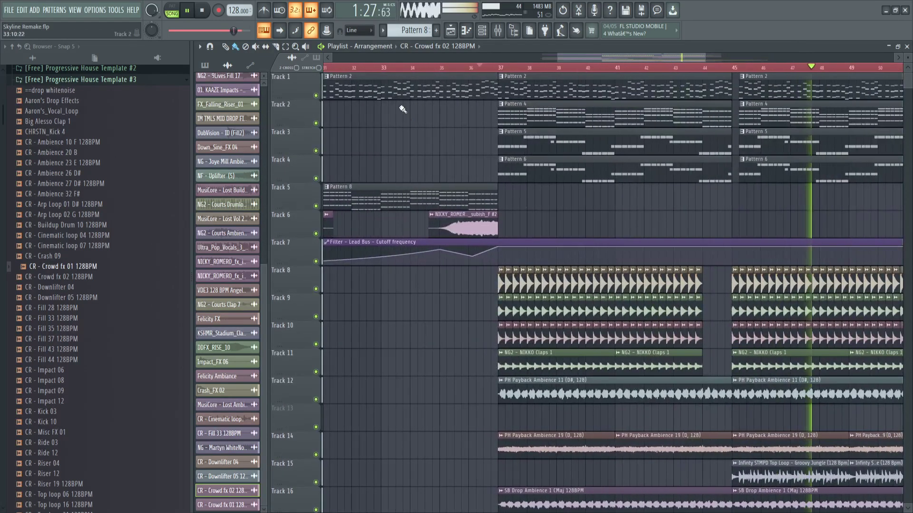
left_click(387, 69)
left_click(205, 65)
key("space")
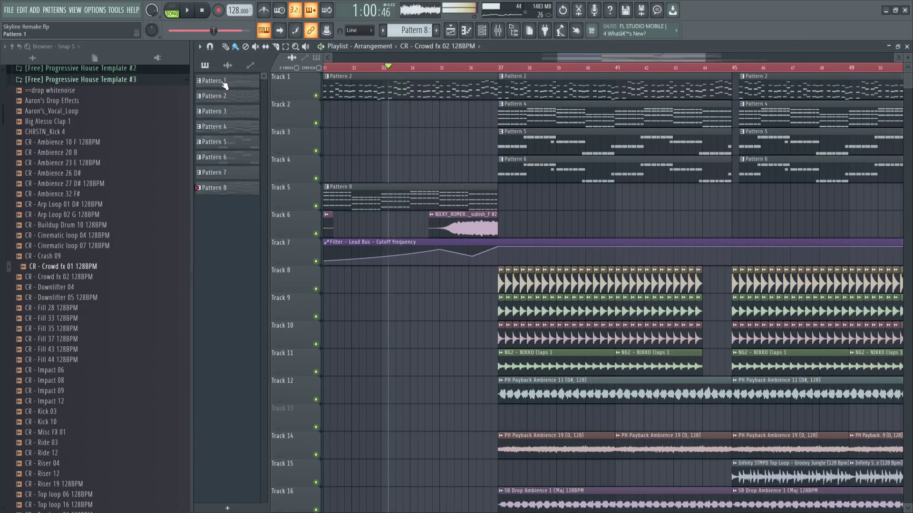
double_click(224, 83)
scroll(333, 142, "up", 4)
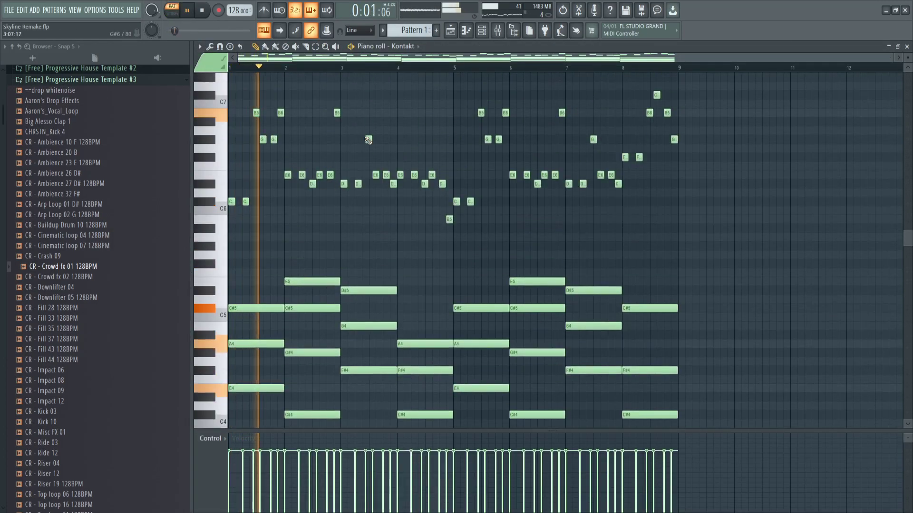
- Play Pattern 2 and solo its reFX Nexus channels in the channel rack to compare their sounds
key("F5")
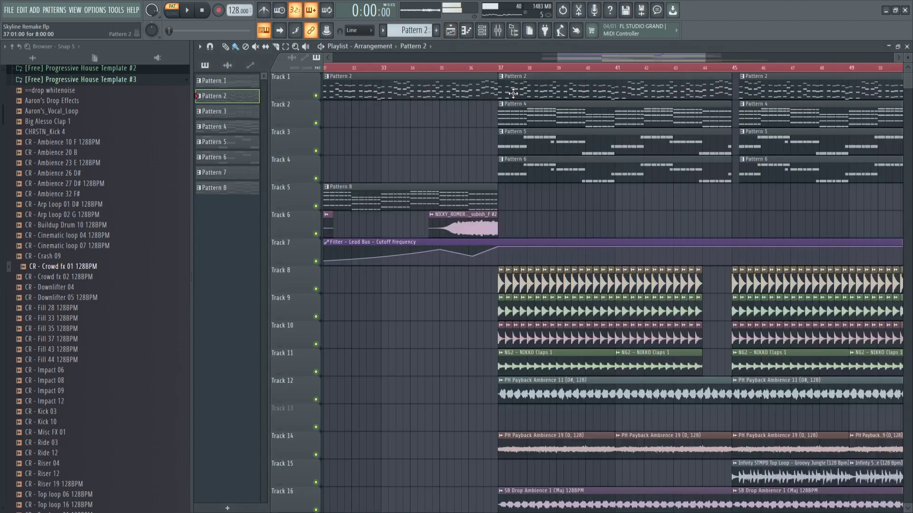
key("F7")
key("space")
left_click(490, 32)
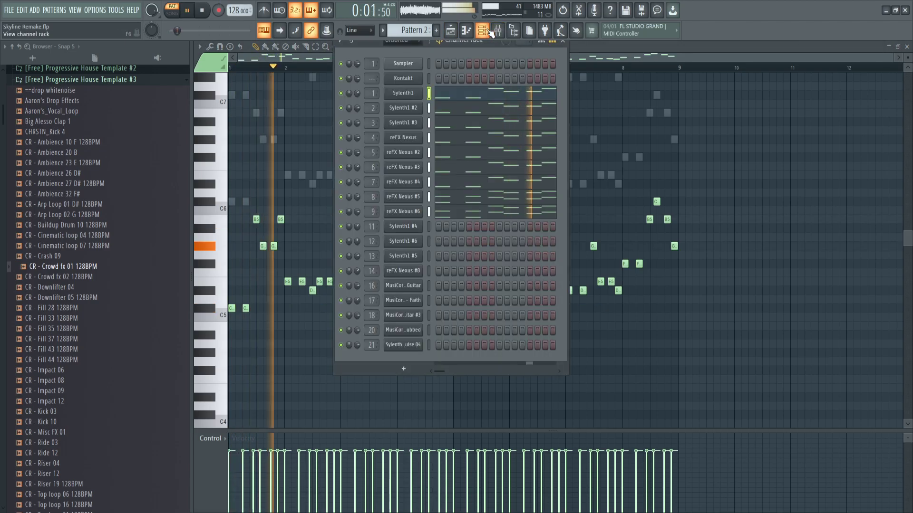
left_click(341, 167, "ctrl")
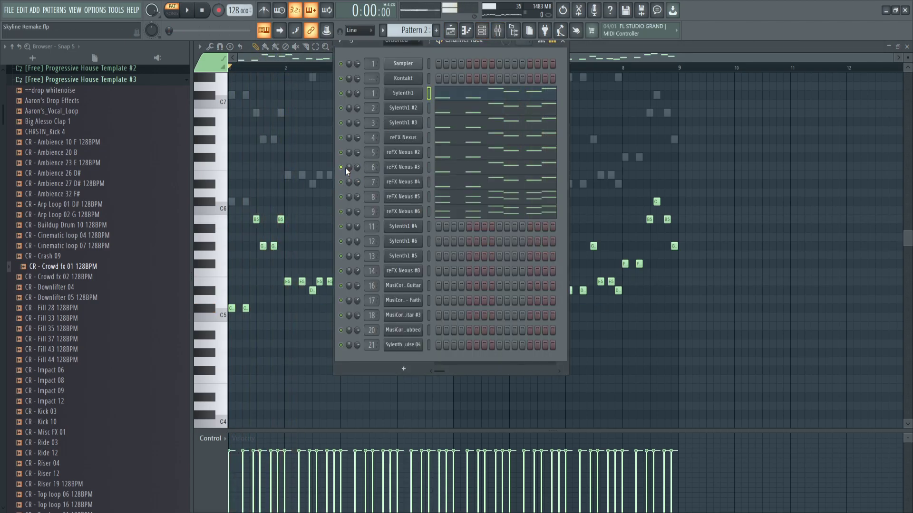
key("space")
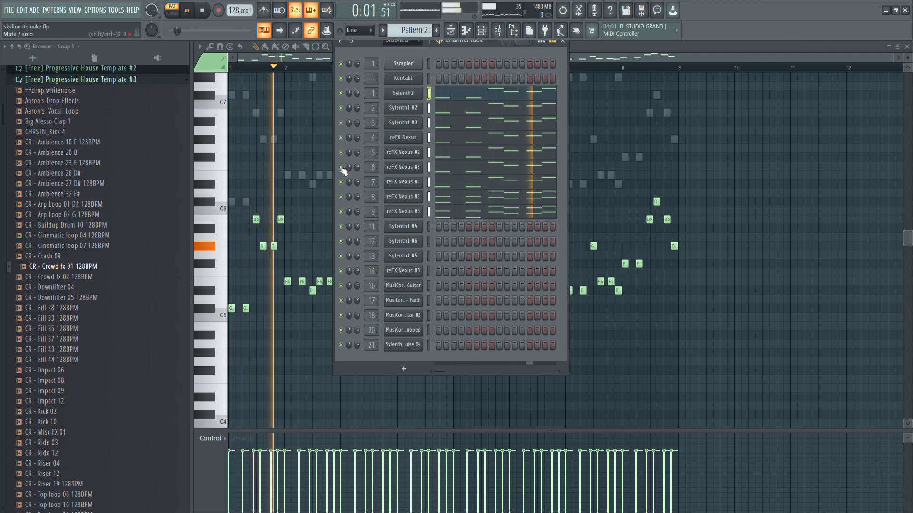
left_click(341, 182, "ctrl")
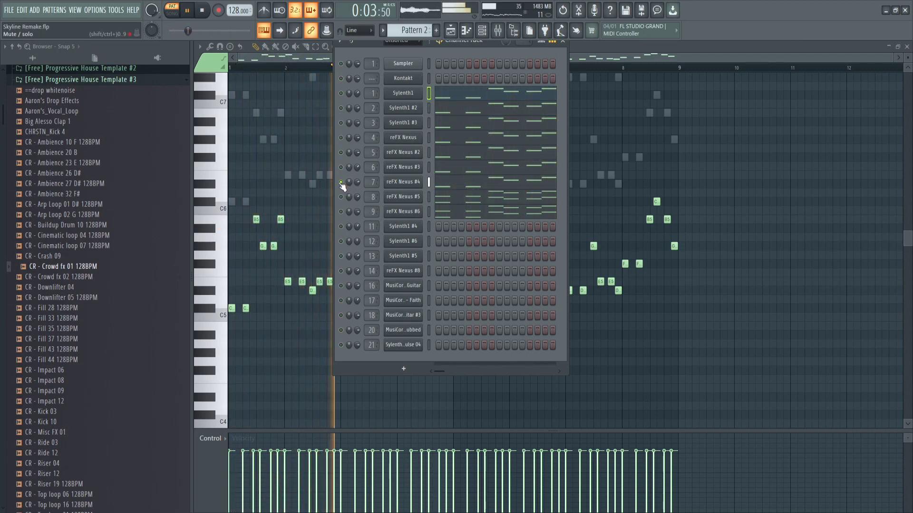
left_click(347, 139, "ctrl")
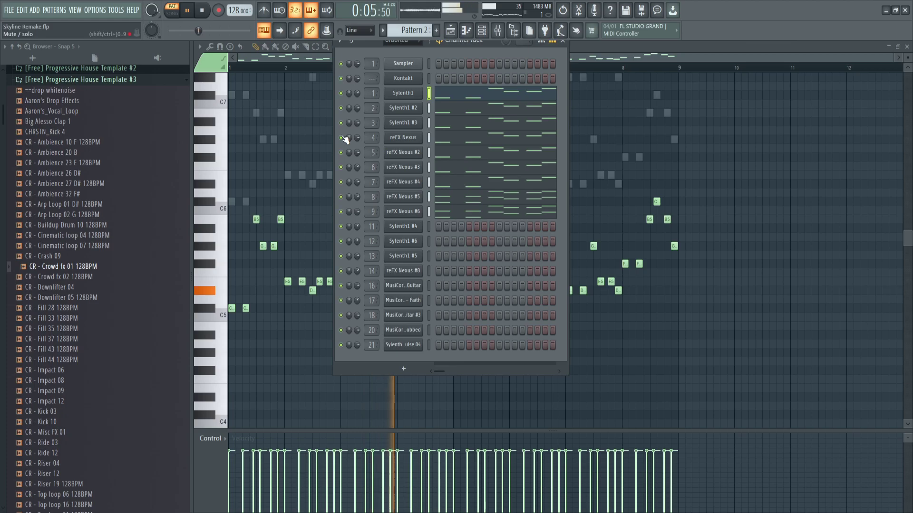
- Set the reFX Nexus channel volume to 47% and play the whole song in the playlist
left_click_drag(356, 139, 357, 146)
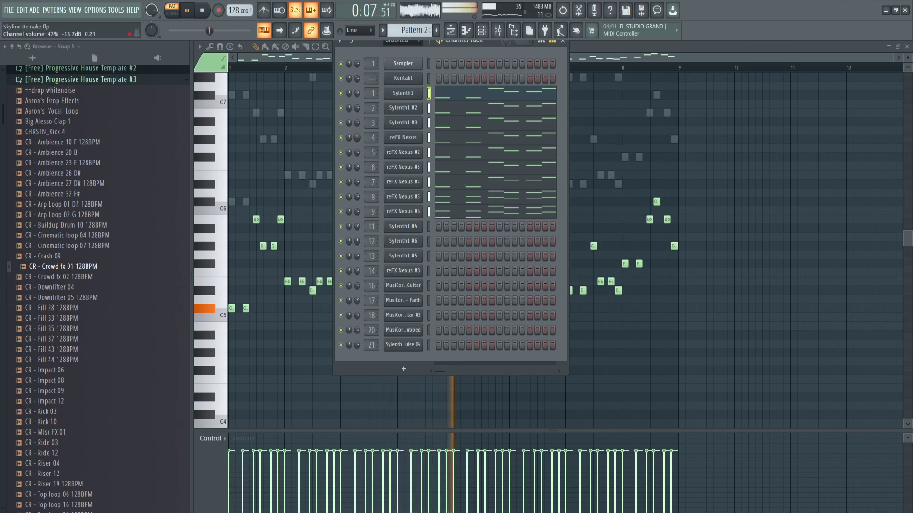
left_click(465, 31)
key("l")
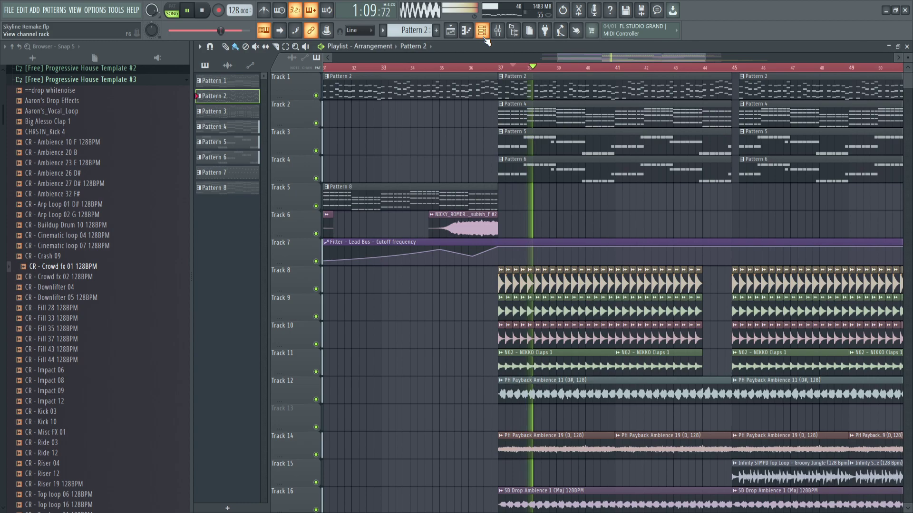
- Solo the reFX Nexus #2 channel and load the LD Hit this Man 1 preset from XP Dance Vol.2
left_click(484, 38)
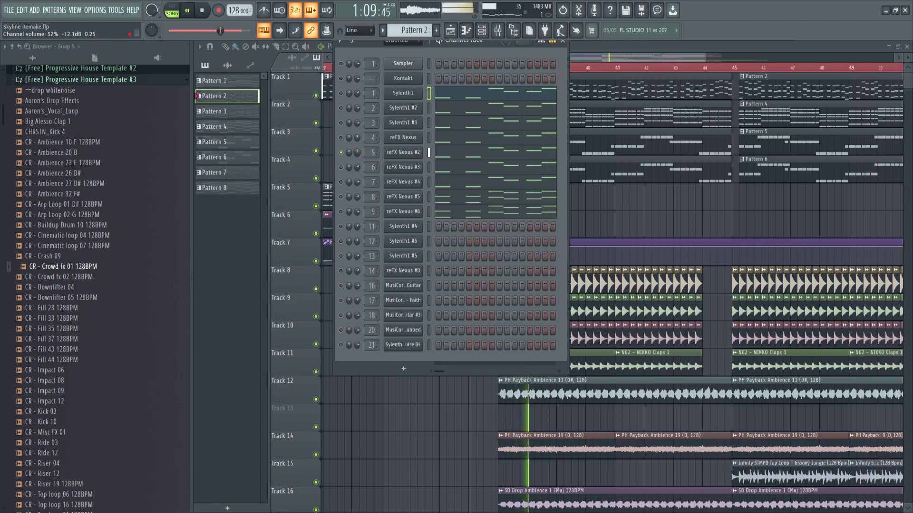
left_click(396, 155)
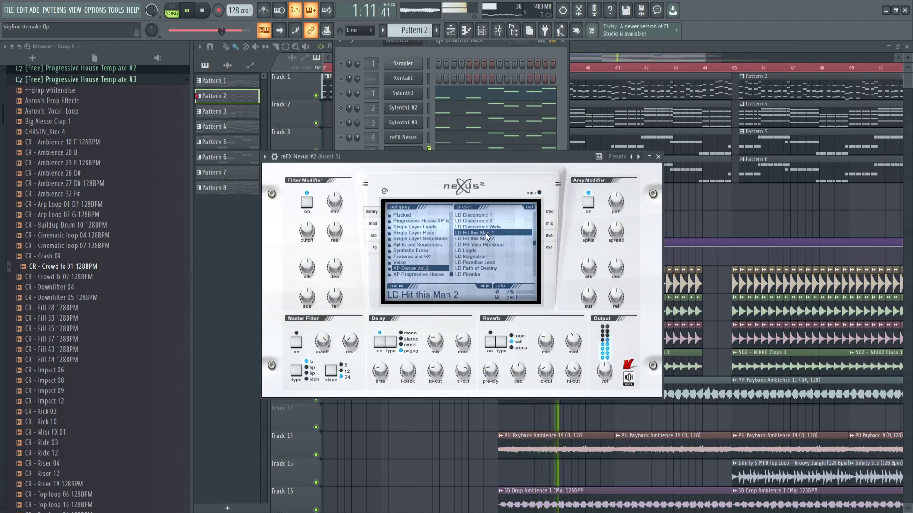
left_click_drag(348, 156, 354, 187)
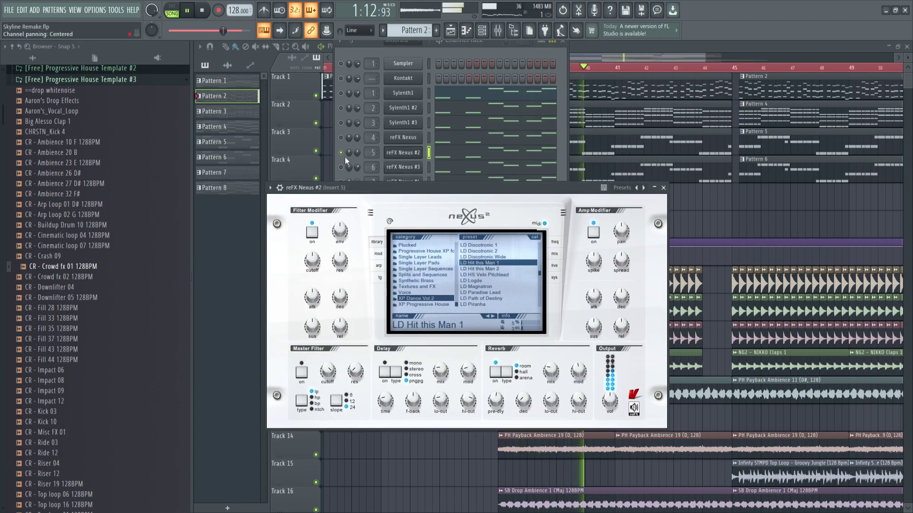
- Transpose the reFX Nexus #2 notes in Pattern 2 up one octave, set its volume to 54% and play all channels together
left_click(457, 159)
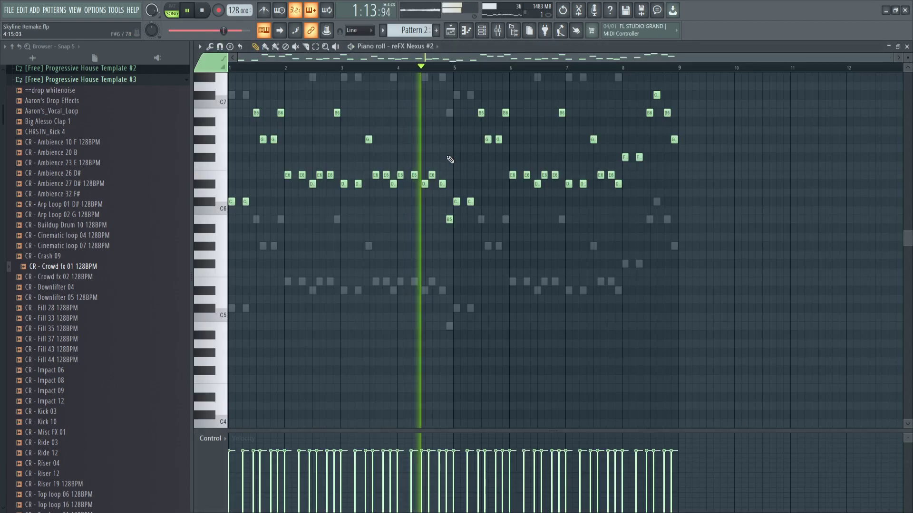
left_click(483, 32)
right_click(341, 154)
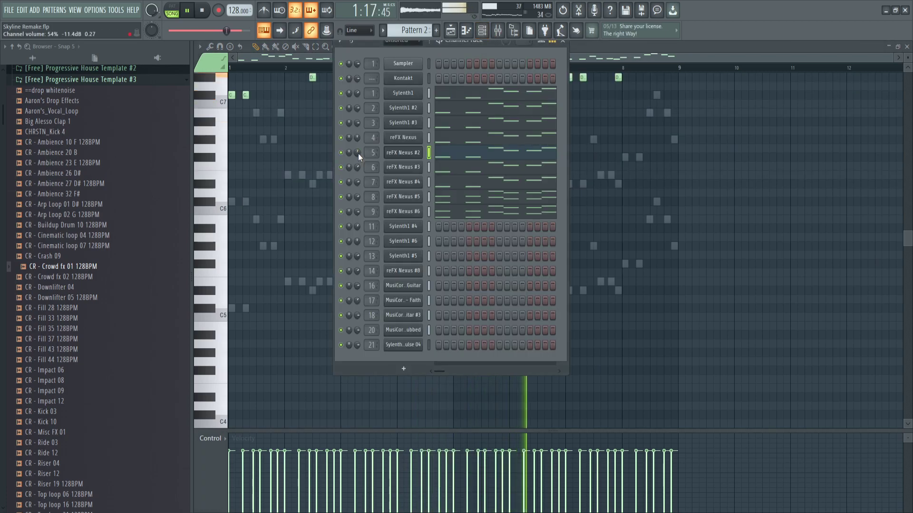
key("space")
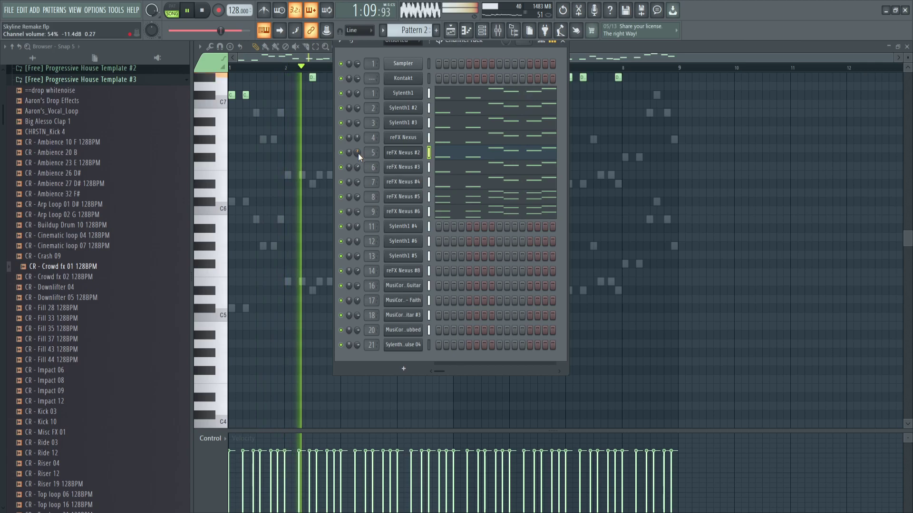
key("F5")
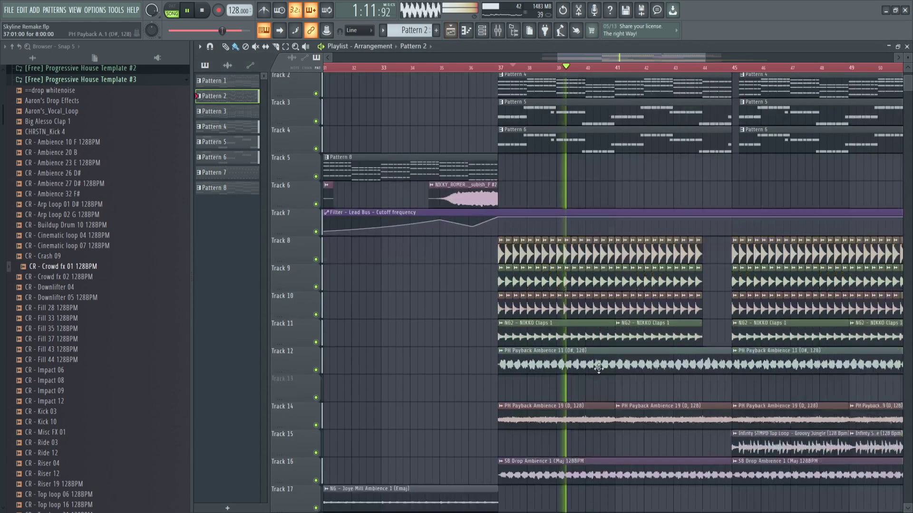
- Set the channel volume of the NG - Martyn WhiteNoise Ride 1 clip to 39%
scroll(711, 431, "up", 3)
scroll(507, 363, "down", 6)
double_click(507, 261)
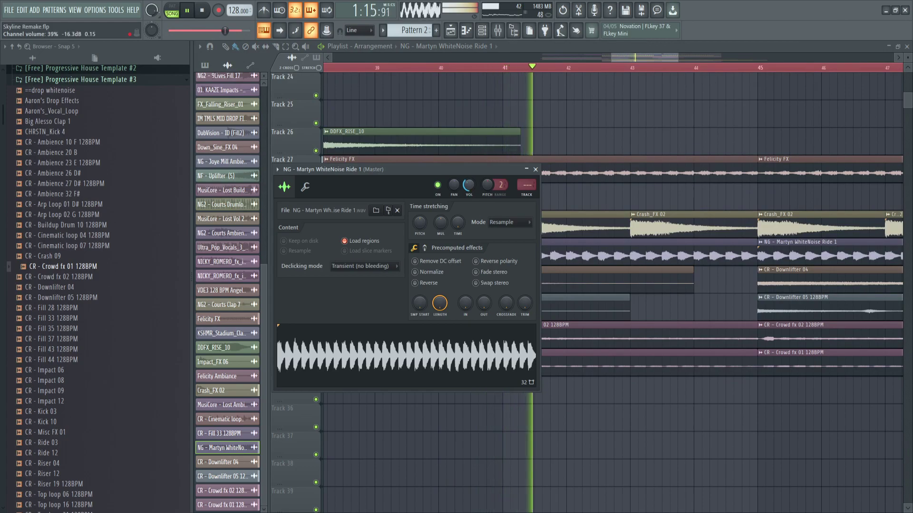
left_click(535, 169)
- Replay the transition into the drop at bar 37, check the layered clips across the tracks and show the channel rack
scroll(538, 169, "down", 3)
scroll(459, 176, "up", 4)
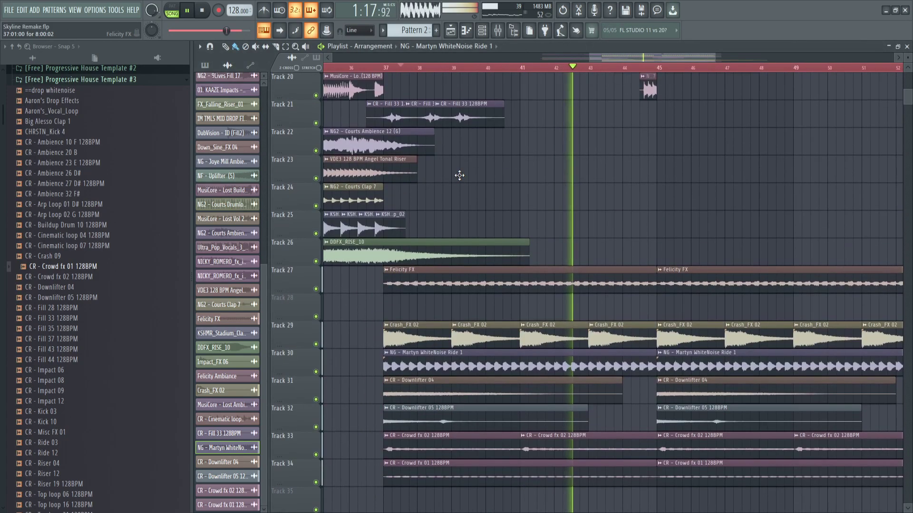
scroll(460, 175, "down", 1)
scroll(346, 67, "up", 2)
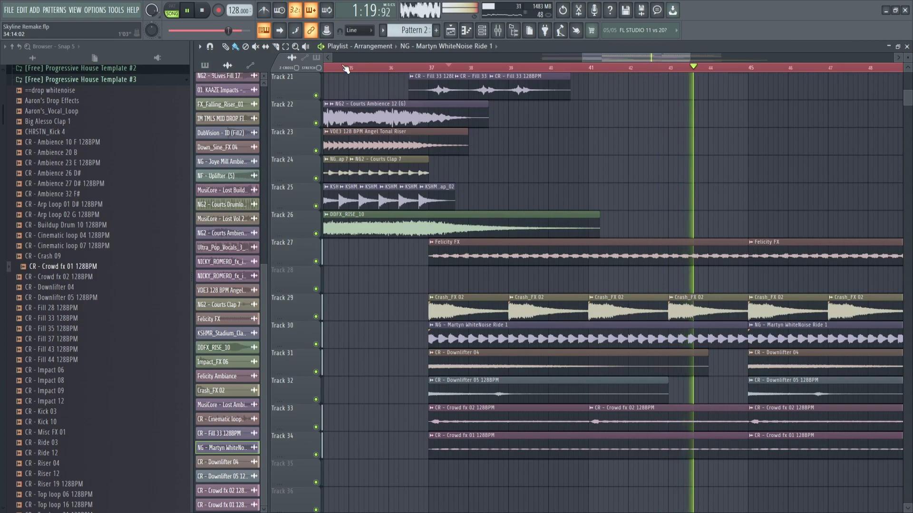
key("space")
key("space")
scroll(493, 190, "down", 3)
scroll(539, 240, "up", 17)
key("space")
key("space")
left_click(486, 31)
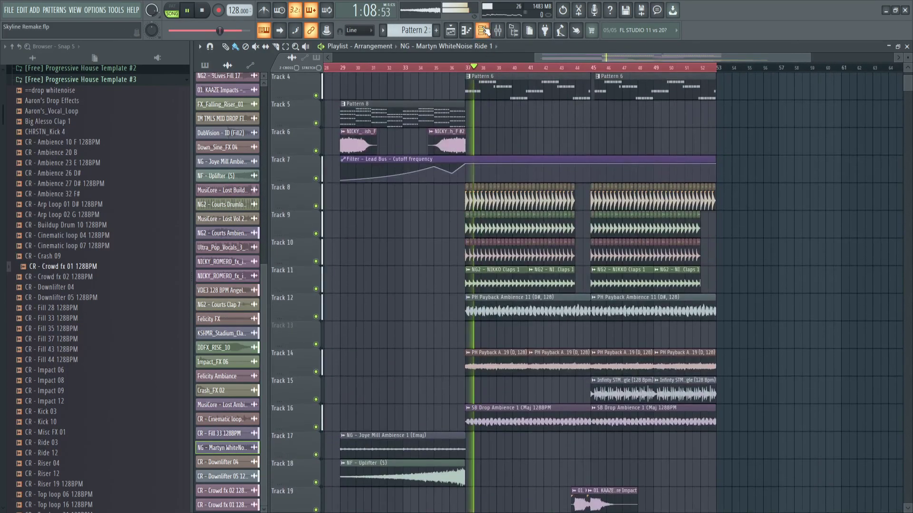
- Inspect the Fruity parametric EQ 2 on mixer insert 19 during playback
left_click(483, 31)
left_click(622, 182)
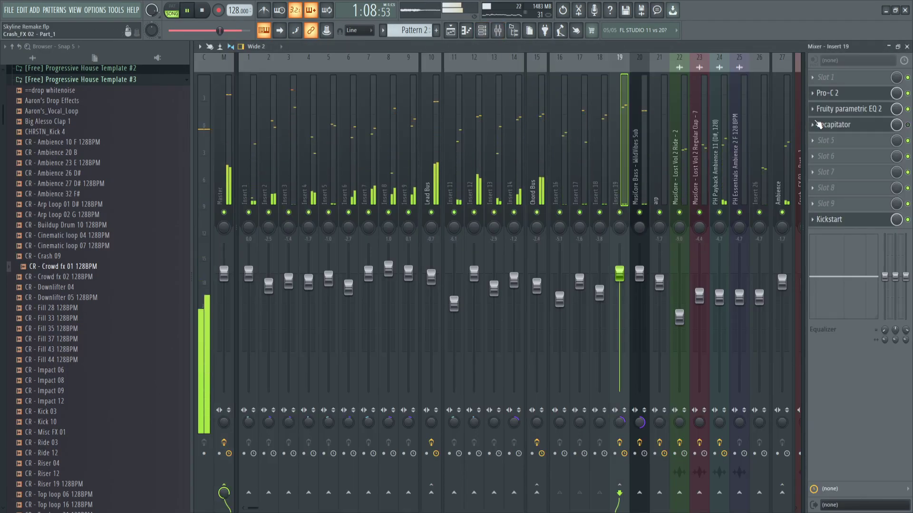
left_click(848, 109)
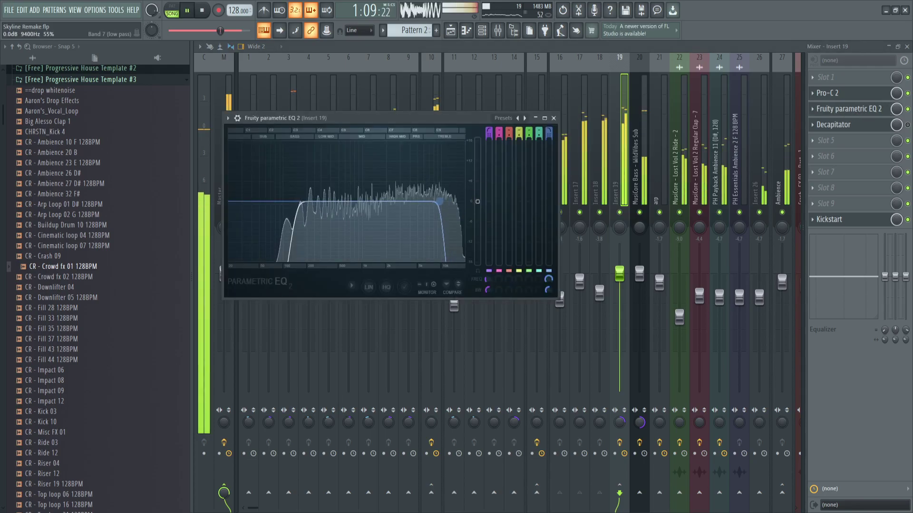
- Lower the MusiCore Bass - WildVibes Sub mixer track to about -1.0 dB and raise the Ambience track to about unity level
left_click_drag(600, 293, 638, 298)
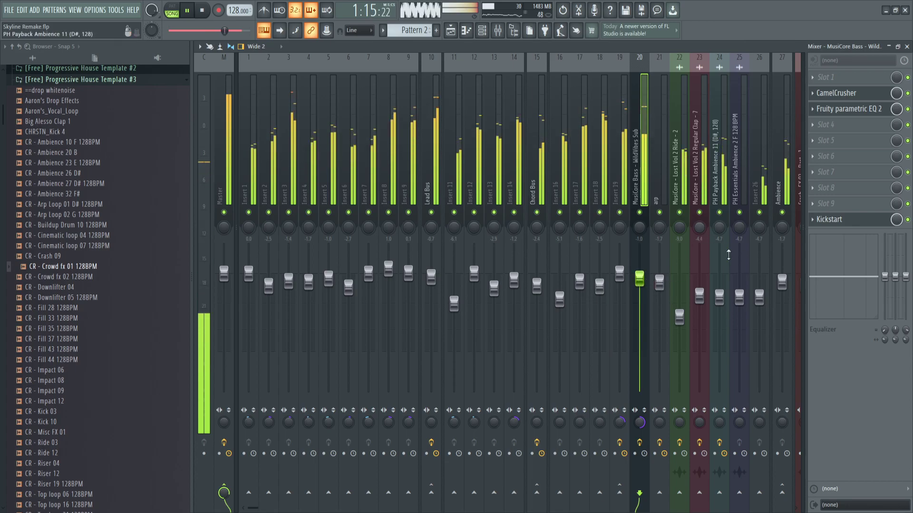
left_click_drag(783, 288, 783, 281)
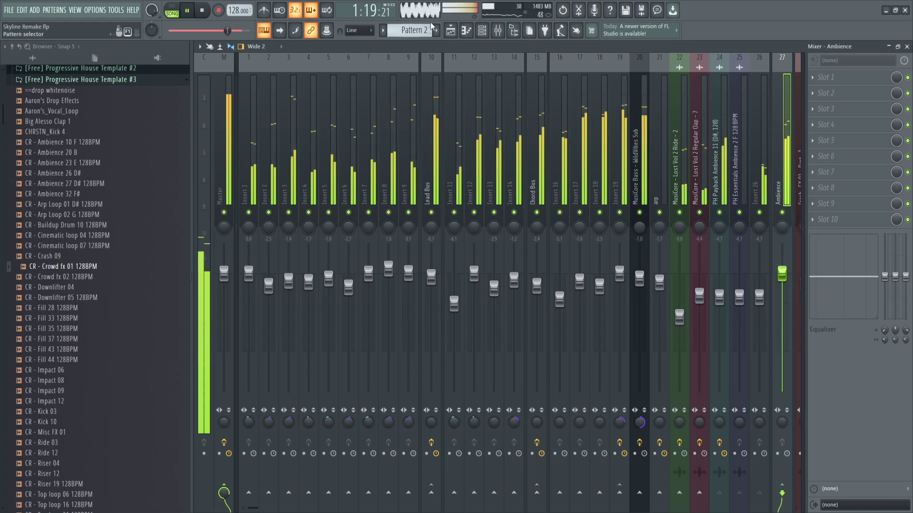
- Examine the impact and fill clips around bar 45 in the playlist while the second drop half plays
left_click(451, 30)
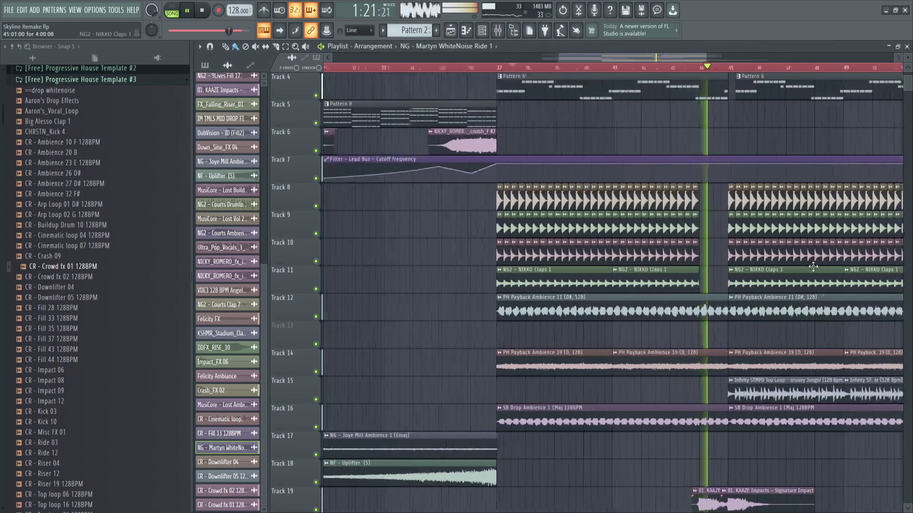
scroll(812, 267, "up", 3)
scroll(727, 352, "up", 3)
scroll(703, 358, "down", 7)
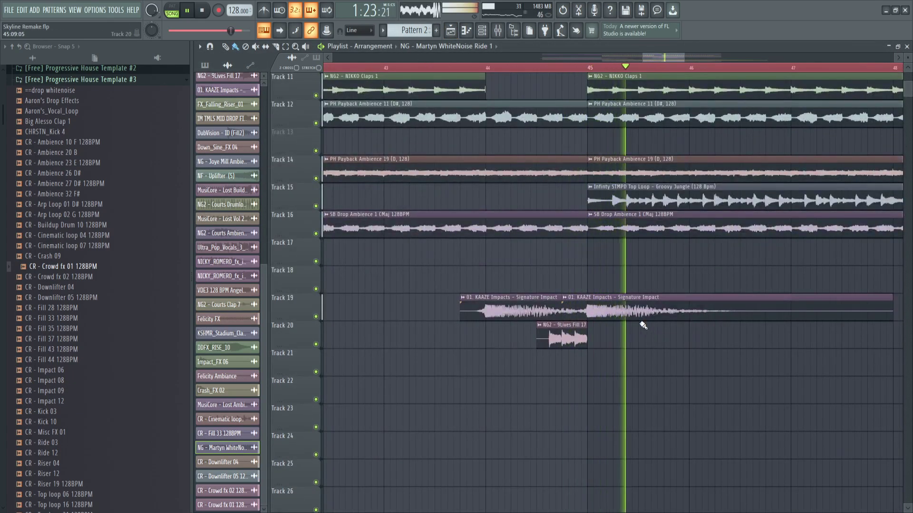
scroll(587, 226, "down", 5, "ctrl")
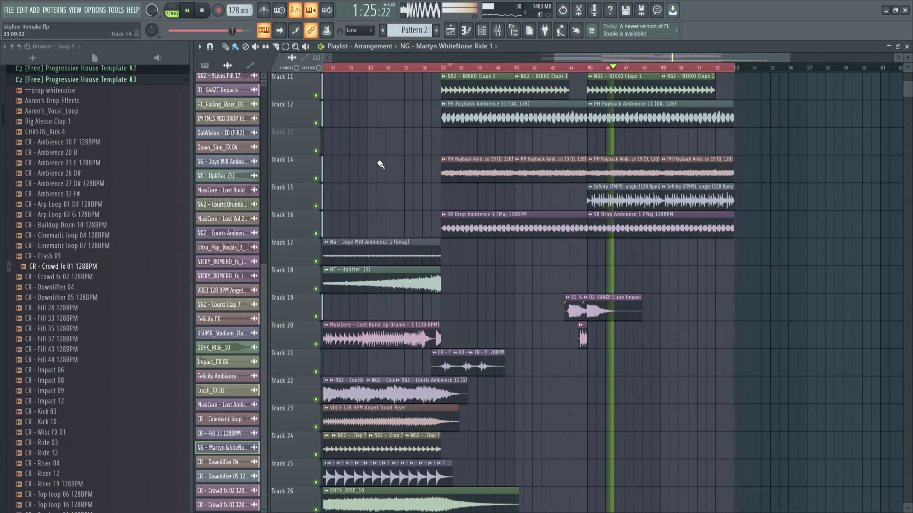
scroll(388, 182, "up", 2)
- Replay the arrangement from bar 29 and review the layers on Tracks 1 to 34 through the build-up and both drop halves
key("space")
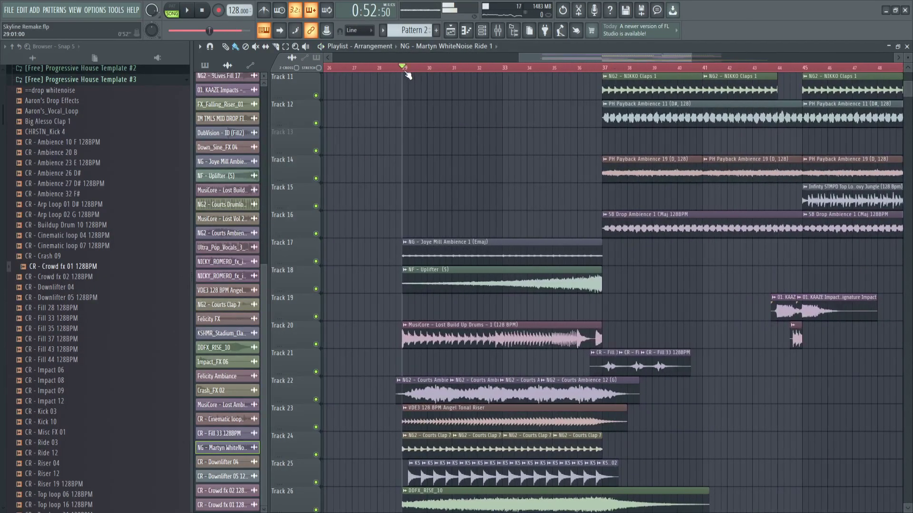
key("space")
scroll(447, 107, "down", 2)
scroll(630, 252, "up", 10)
scroll(573, 267, "up", 2)
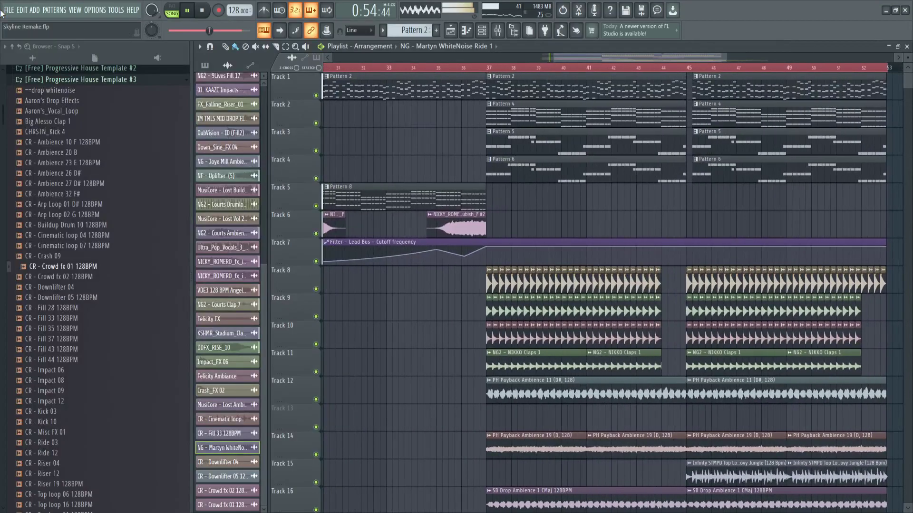
scroll(448, 305, "down", 3, "ctrl")
scroll(523, 357, "down", 8)
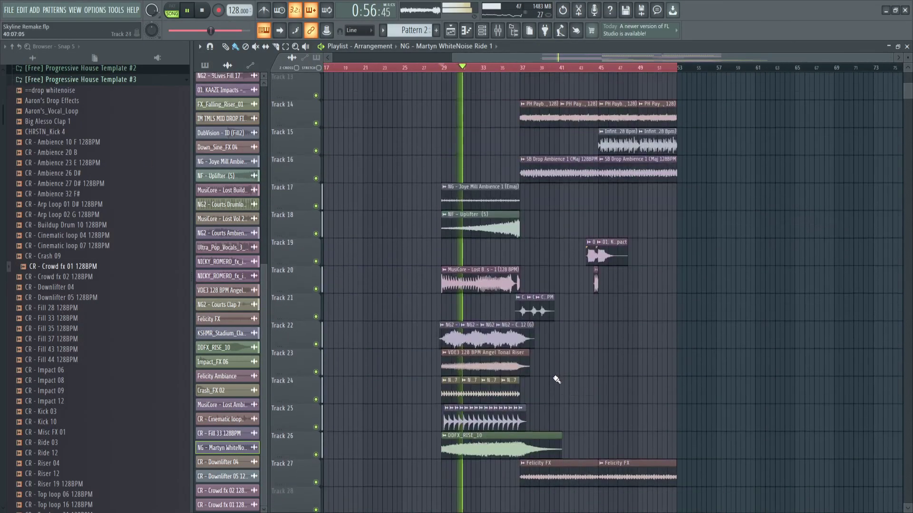
scroll(556, 381, "down", 5)
scroll(571, 380, "up", 10)
scroll(684, 321, "down", 3)
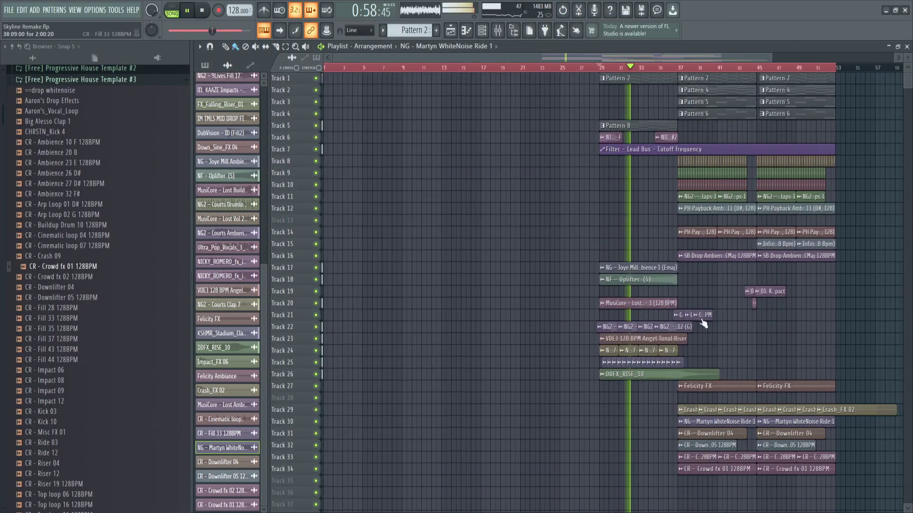
scroll(787, 348, "up", 2)
scroll(786, 348, "up", 1, "ctrl")
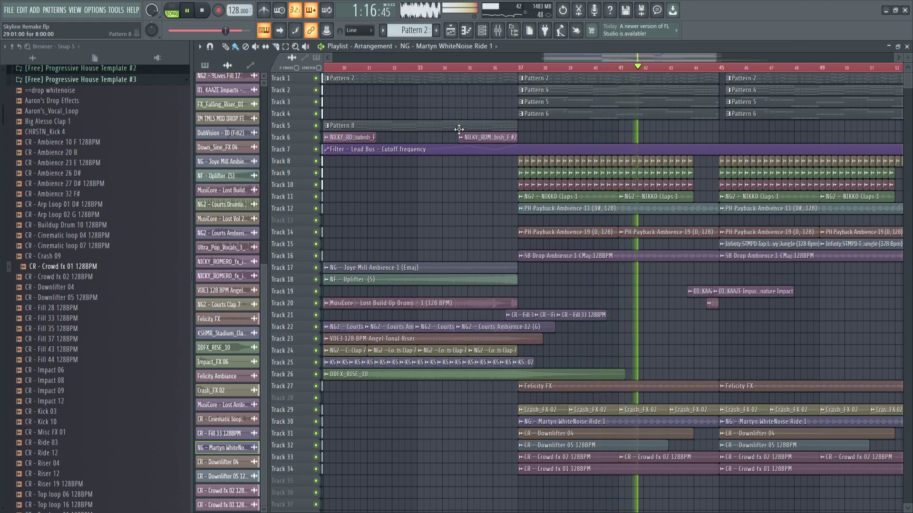
scroll(564, 265, "down", 2)
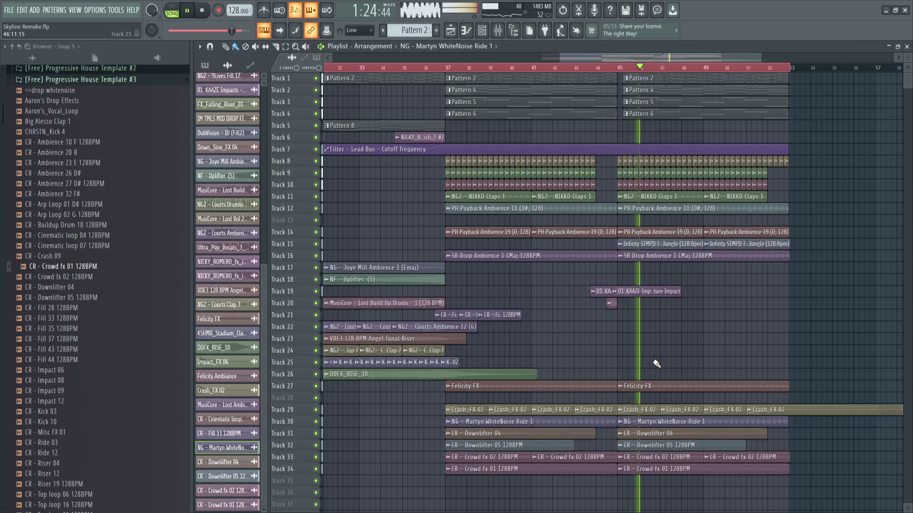
- Add another 01. KAAZE Impacts - Signature Impact clip on Track 19 and align its hit with bar 53
key("ctrl+a")
right_click(746, 336)
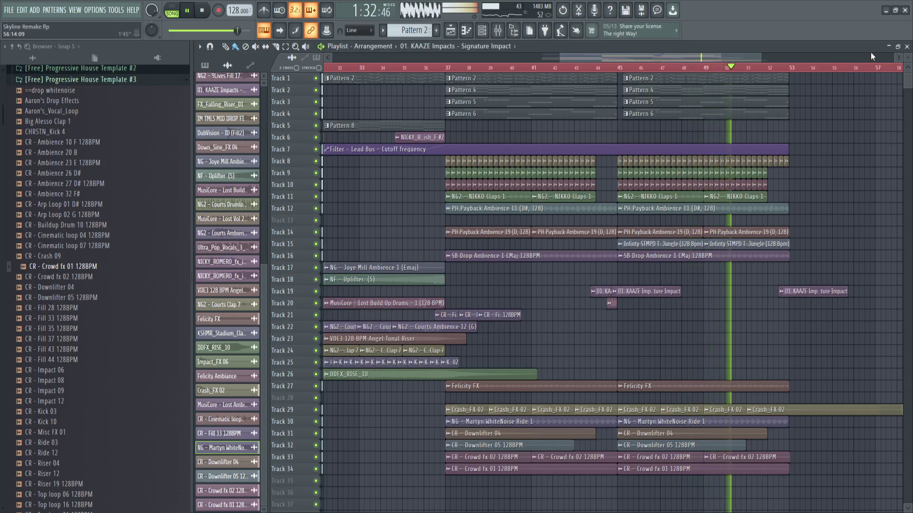
scroll(801, 365, "up", 5)
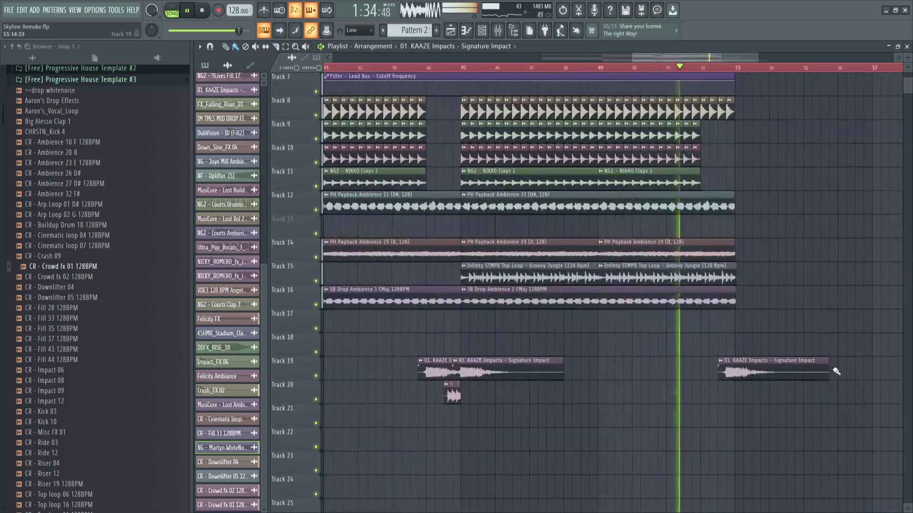
left_click_drag(801, 365, 791, 367)
scroll(756, 360, "up", 3)
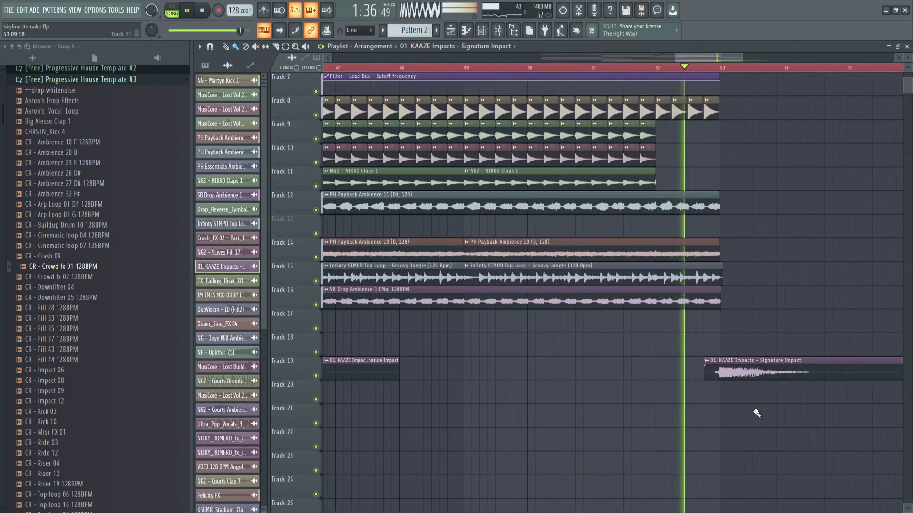
- Delete the last four kick clips on Track 8 in bar 52 and replay the end of the drop
left_click(623, 67)
right_click(669, 112)
right_click(679, 116)
right_click(695, 115)
right_click(711, 116)
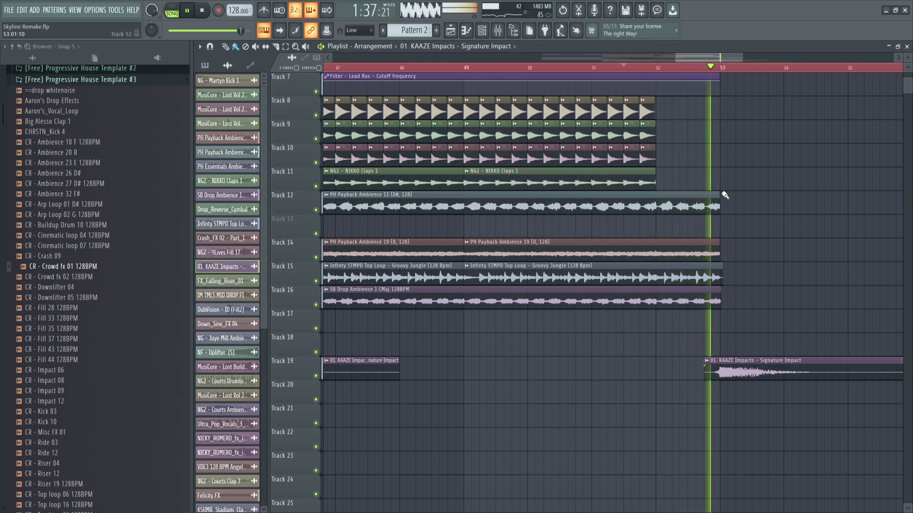
- Save the project and stop playback
scroll(498, 294, "down", 5)
scroll(498, 294, "up", 3)
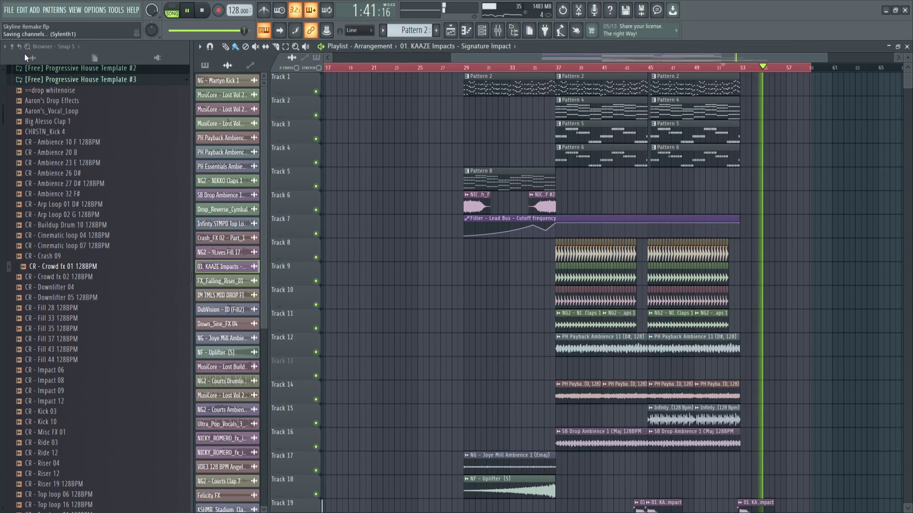
key("space")
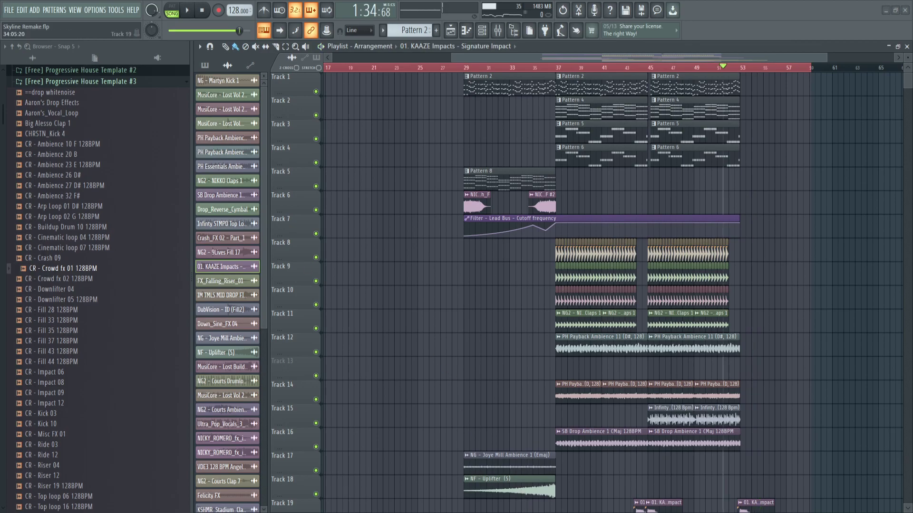